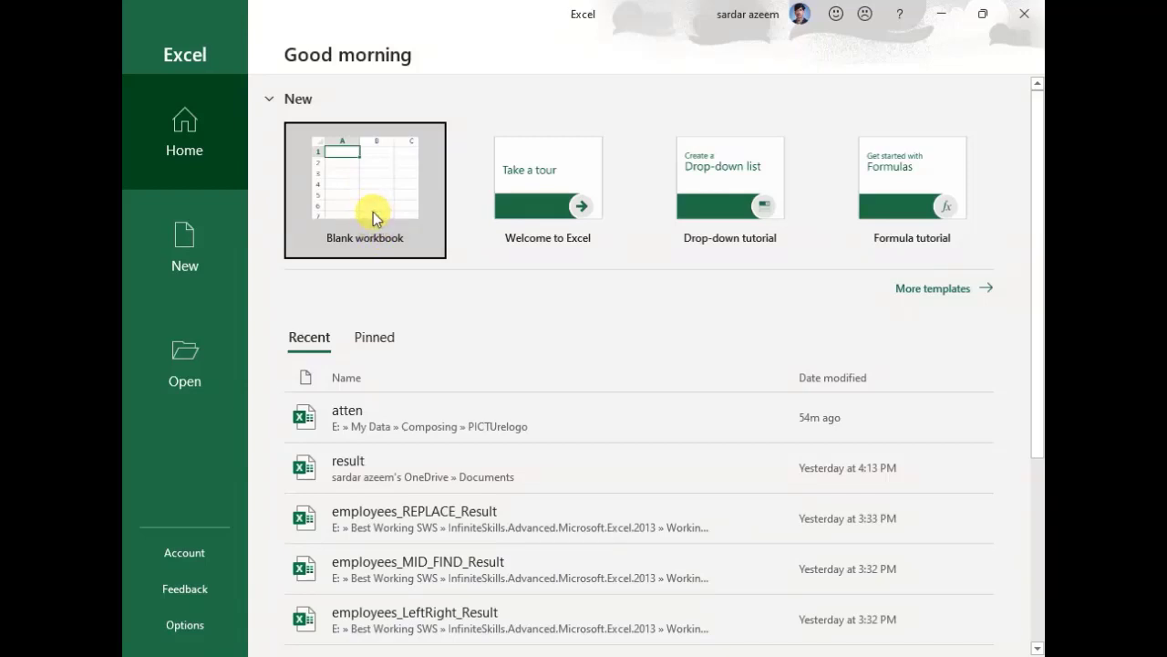
- Create a new blank workbook and dismiss the list of recovered documents
{"action": "left_click", "coordinate": [373, 216]}
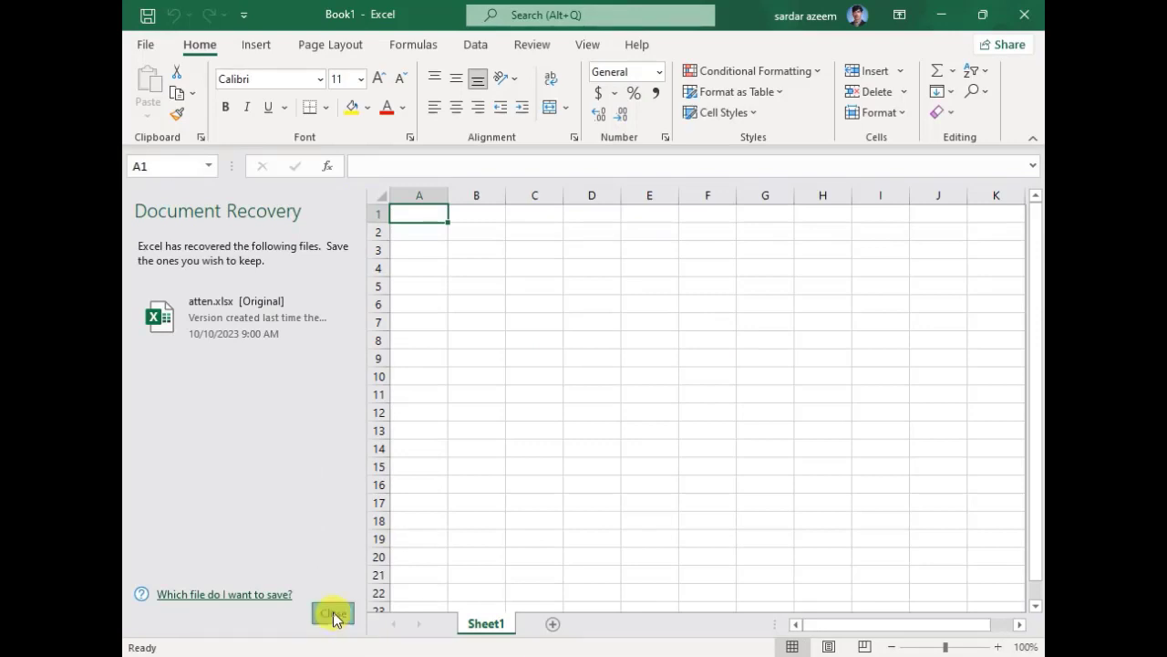
{"action": "left_click", "coordinate": [332, 614]}
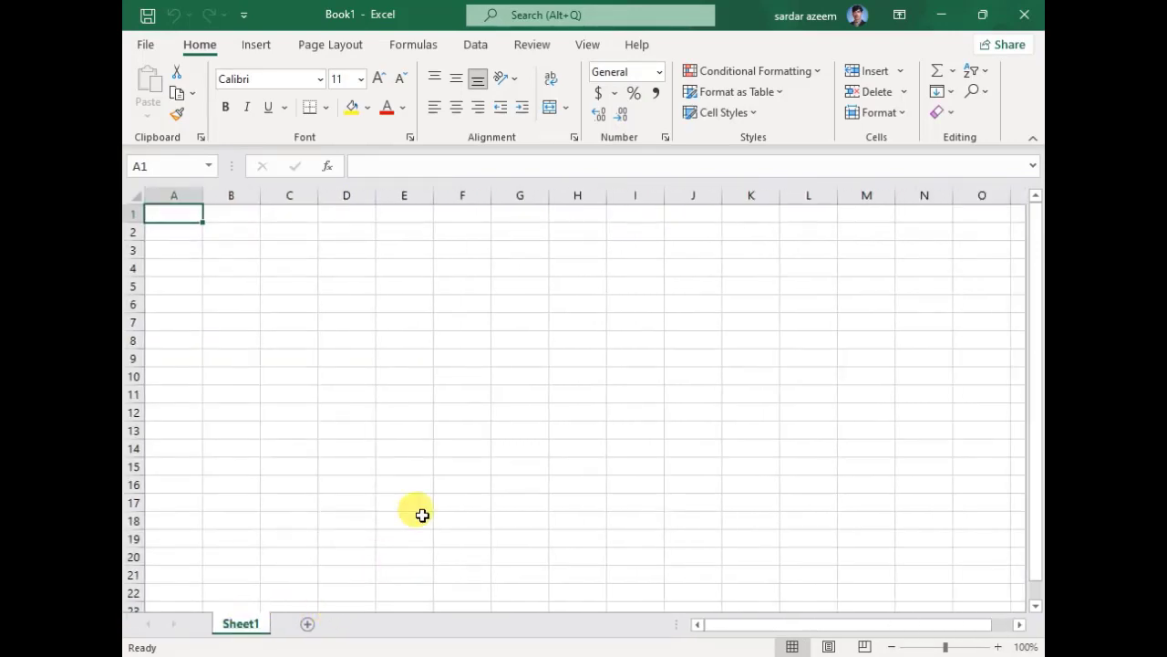
- Enter the title "Result Sheet" in cell D1
{"action": "key", "text": "Right"}
{"action": "key", "text": "Right"}
{"action": "key", "text": "Right"}
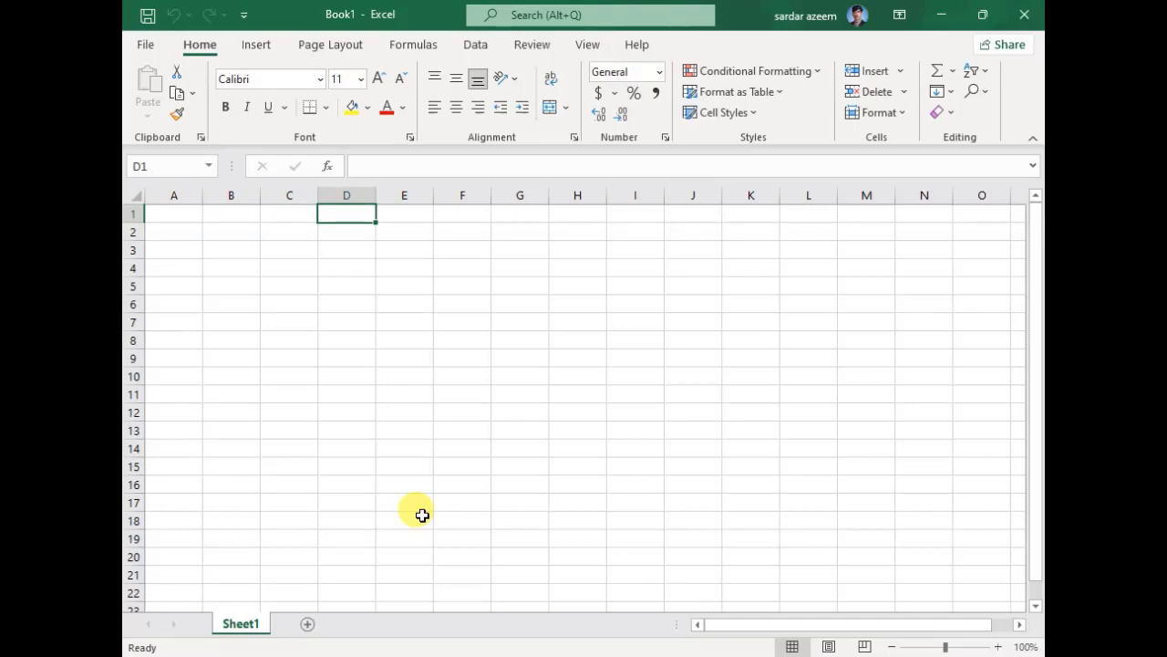
{"action": "type", "text": "Result"}
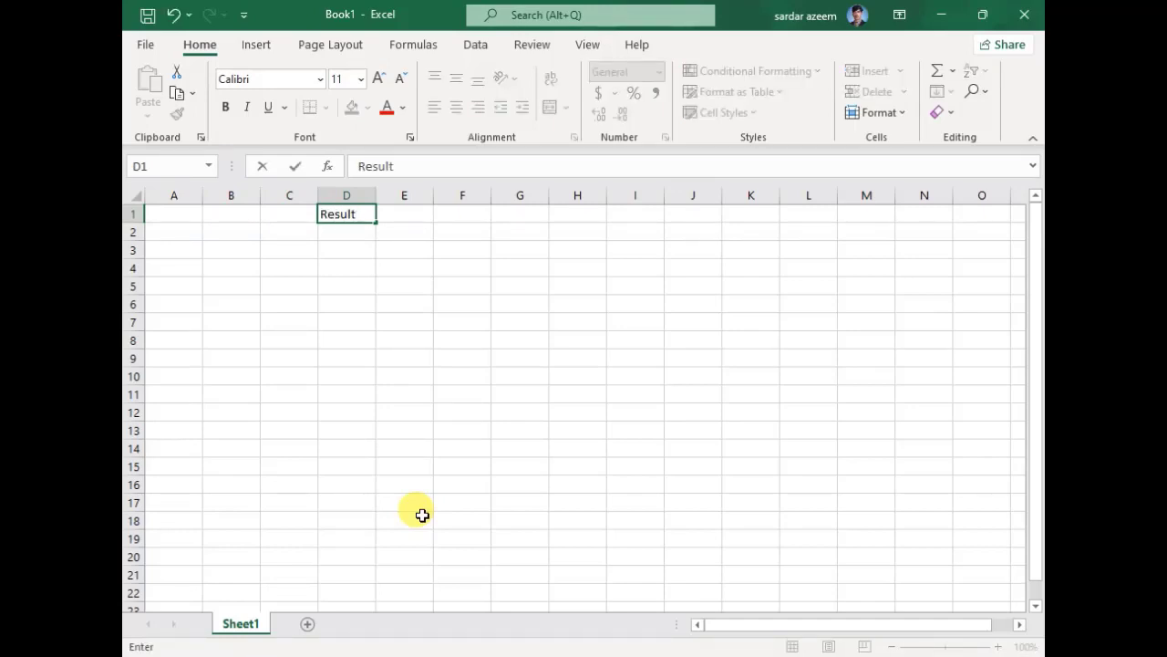
{"action": "type", "text": " Sheet"}
{"action": "key", "text": "Return"}
- Enter the column headers "Roll Number" in A2 and "Name" in B2
{"action": "key", "text": "Left"}
{"action": "key", "text": "Left"}
{"action": "key", "text": "Left"}
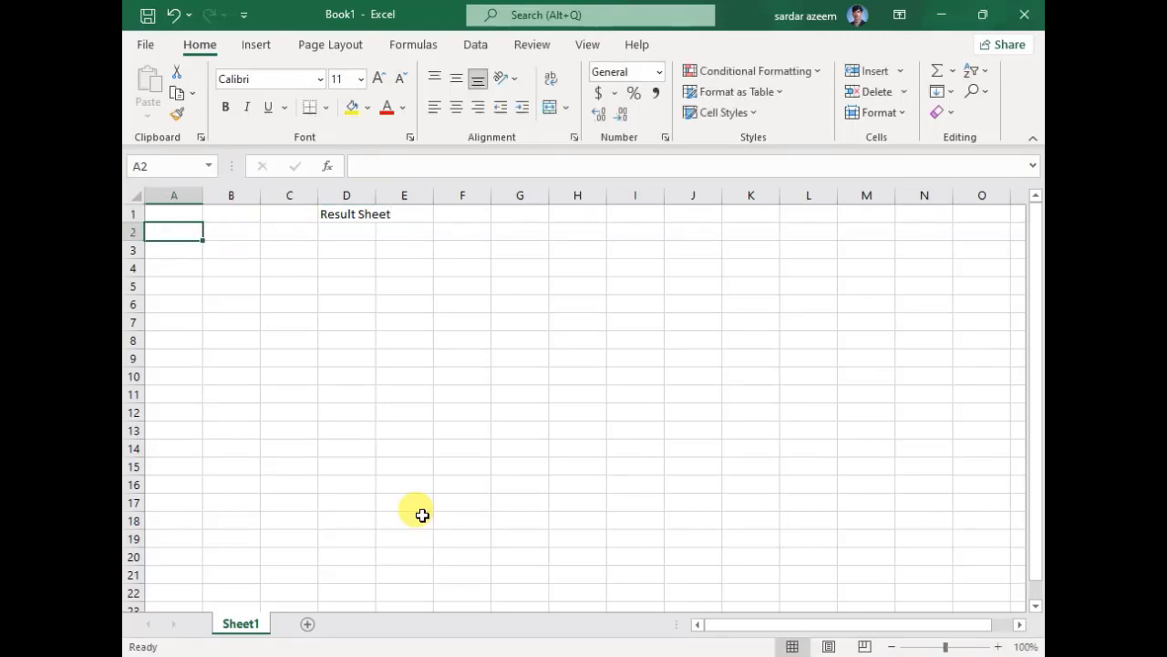
{"action": "type", "text": "Ro"}
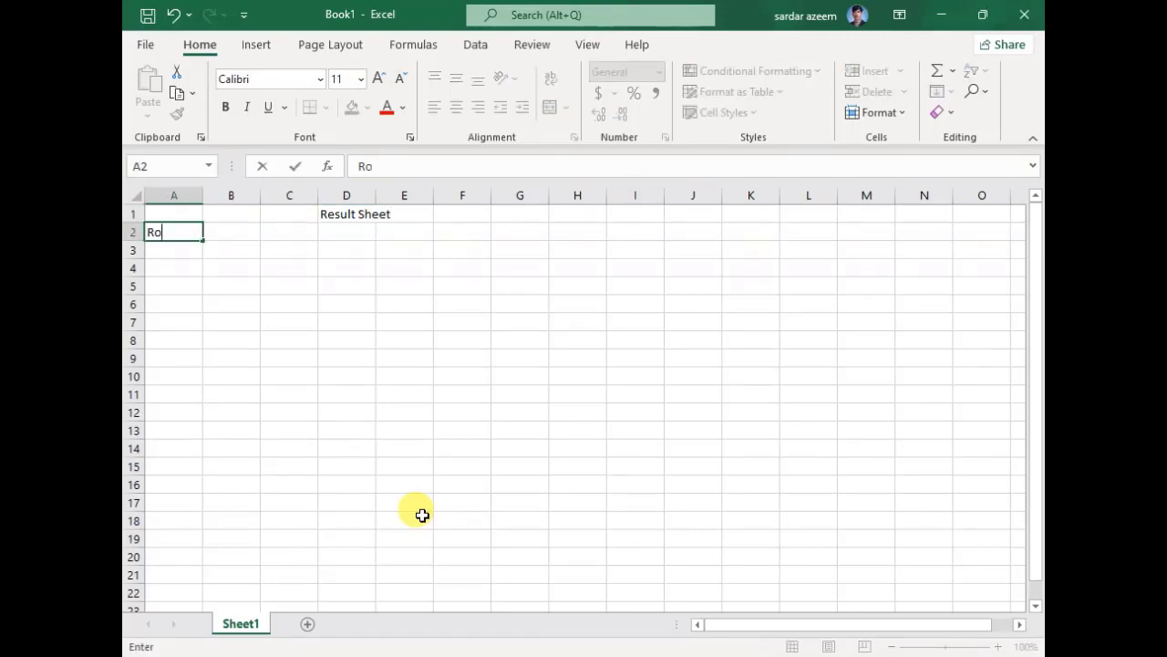
{"action": "type", "text": "ll Numbwr"}
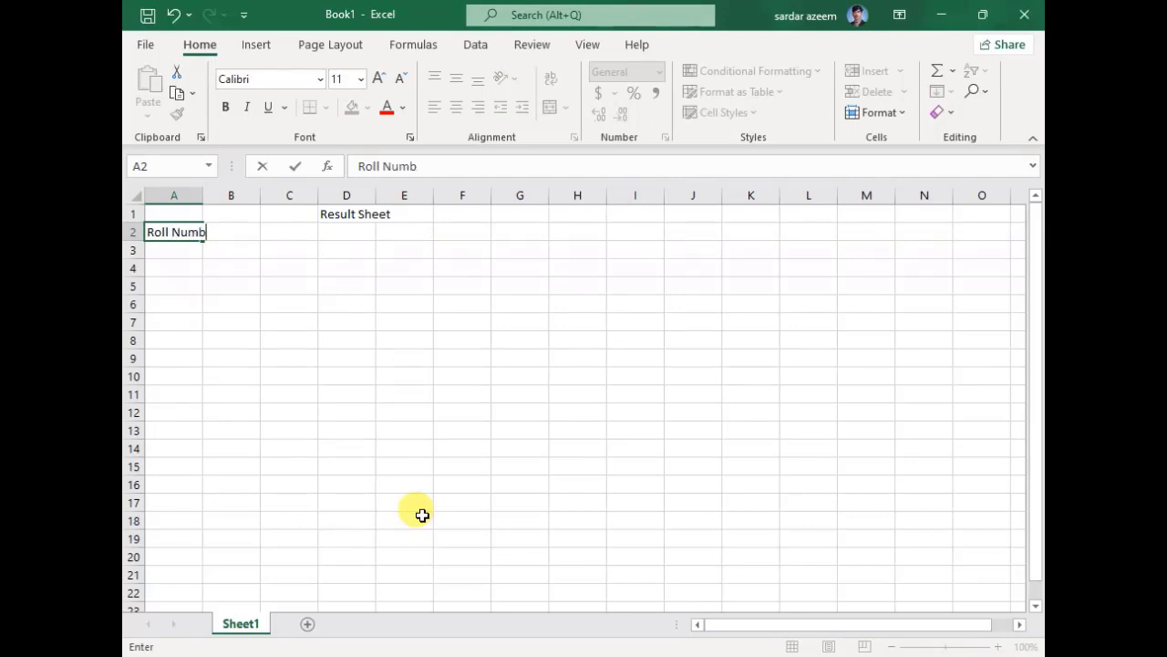
{"action": "key", "text": "BackSpace"}
{"action": "key", "text": "BackSpace"}
{"action": "type", "text": "er"}
{"action": "key", "text": "Tab"}
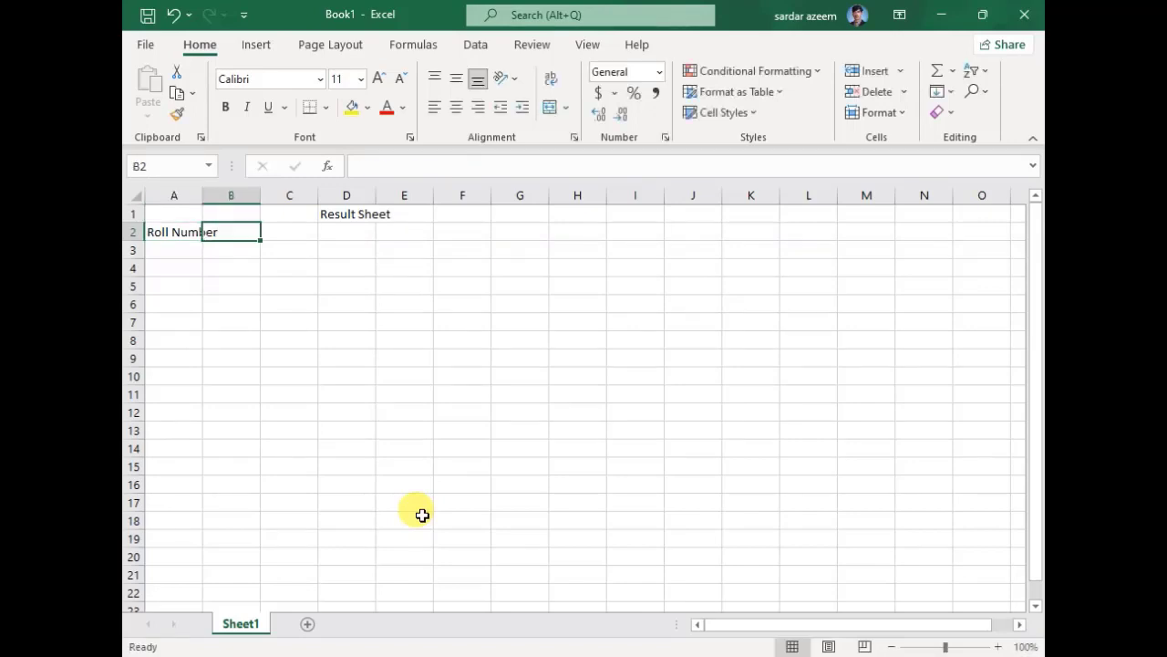
{"action": "type", "text": "Name"}
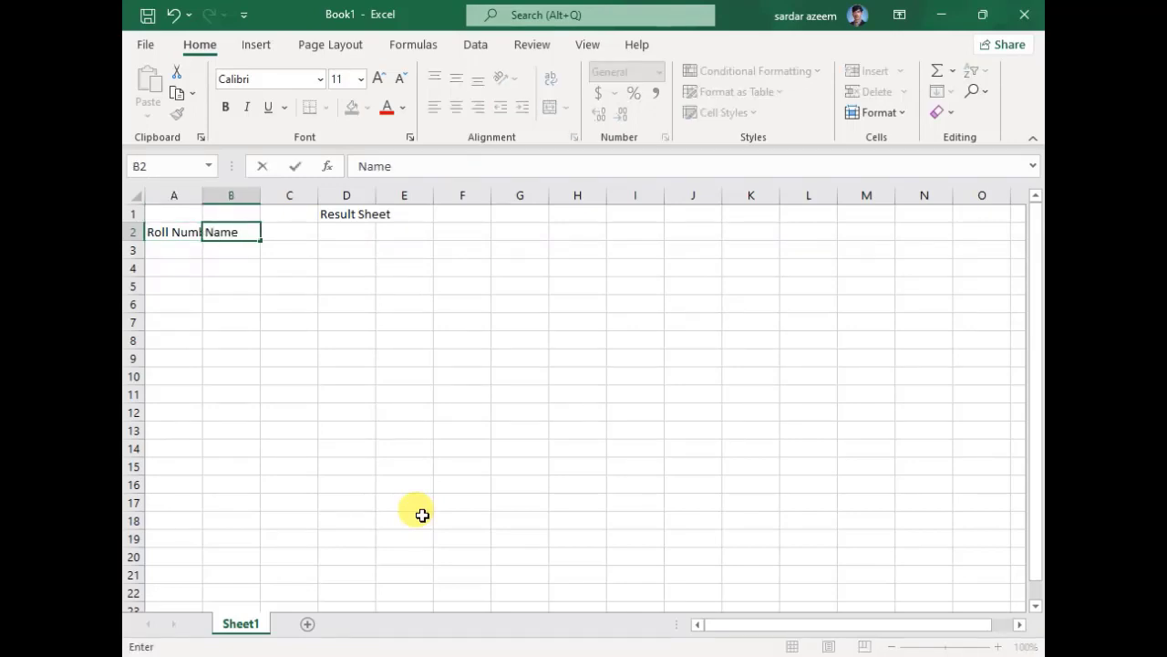
{"action": "key", "text": "Return"}
- Enter the column headers "Father Name" in C2 and "English" in D2
{"action": "key", "text": "Up"}
{"action": "key", "text": "Right"}
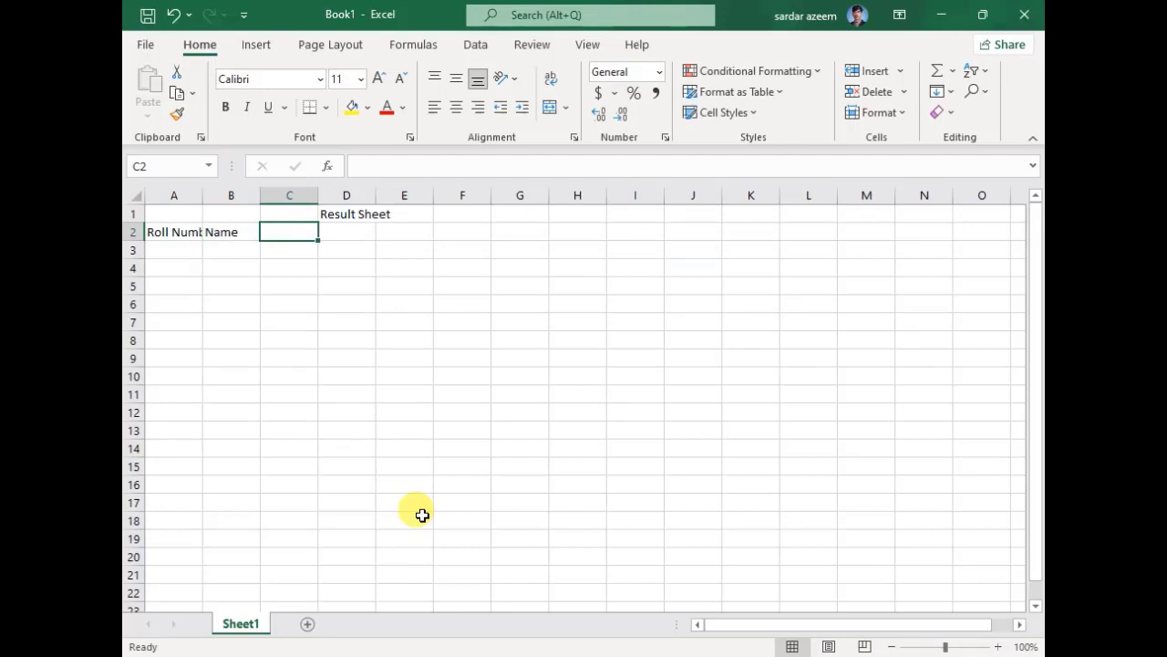
{"action": "type", "text": "Fathe"}
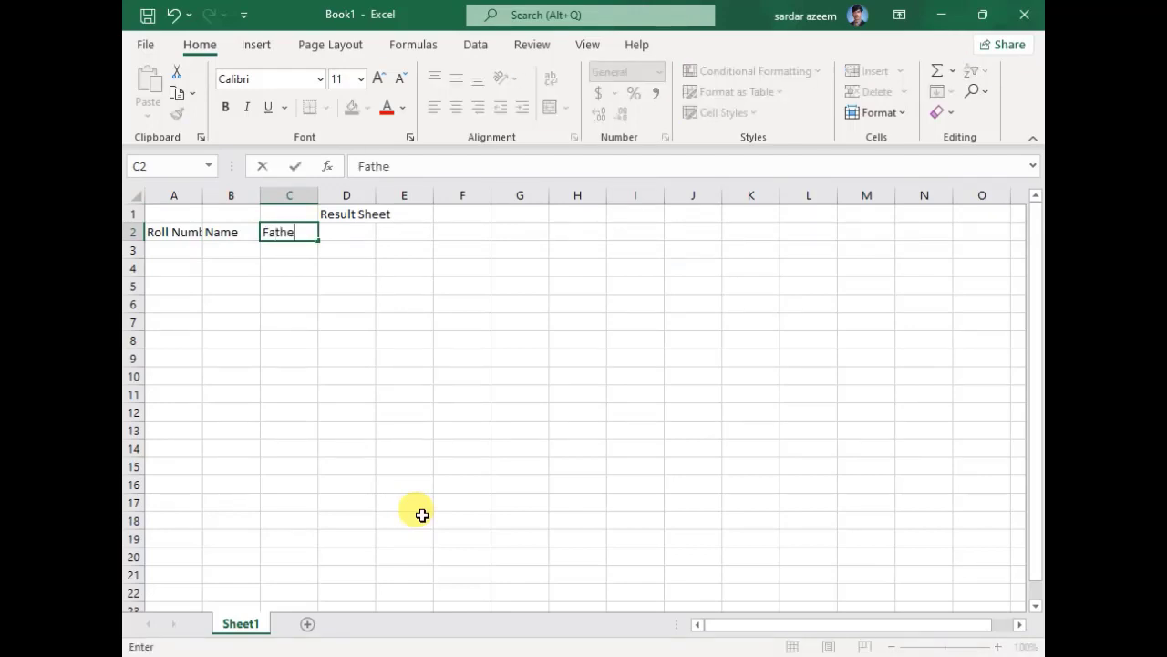
{"action": "type", "text": "r Name"}
{"action": "key", "text": "Tab"}
{"action": "type", "text": "E"}
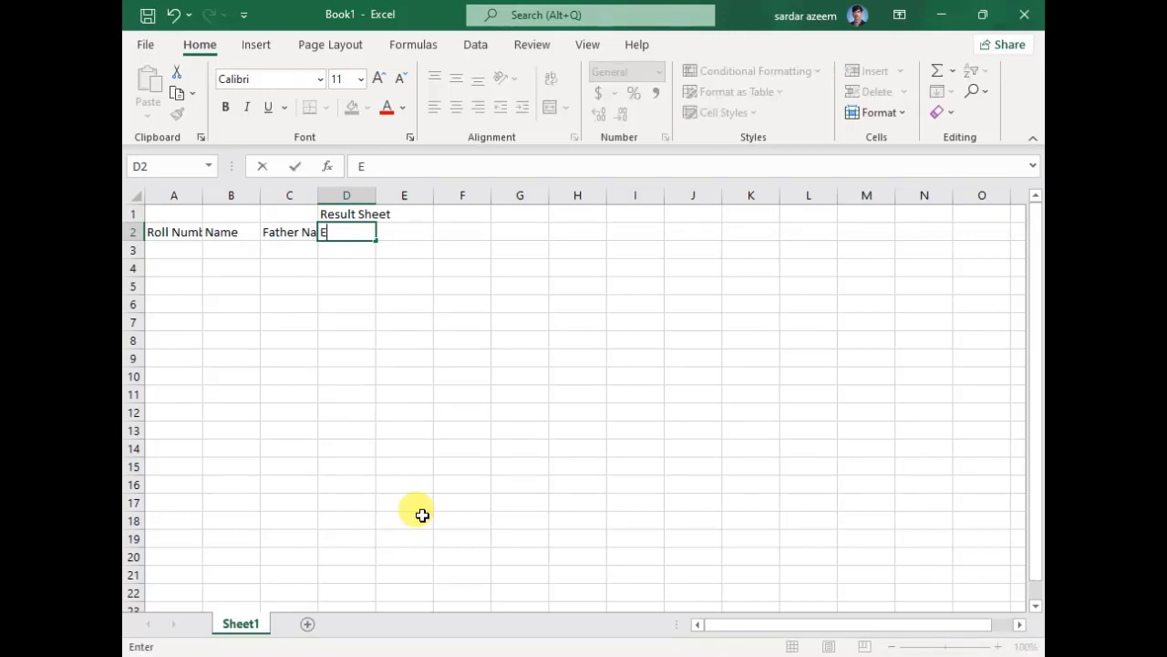
{"action": "type", "text": "nglish"}
{"action": "key", "text": "Return"}
- Add the subject headers "Maths", "Physics" and "Chemistry" in cells E2 to G2
{"action": "key", "text": "Right"}
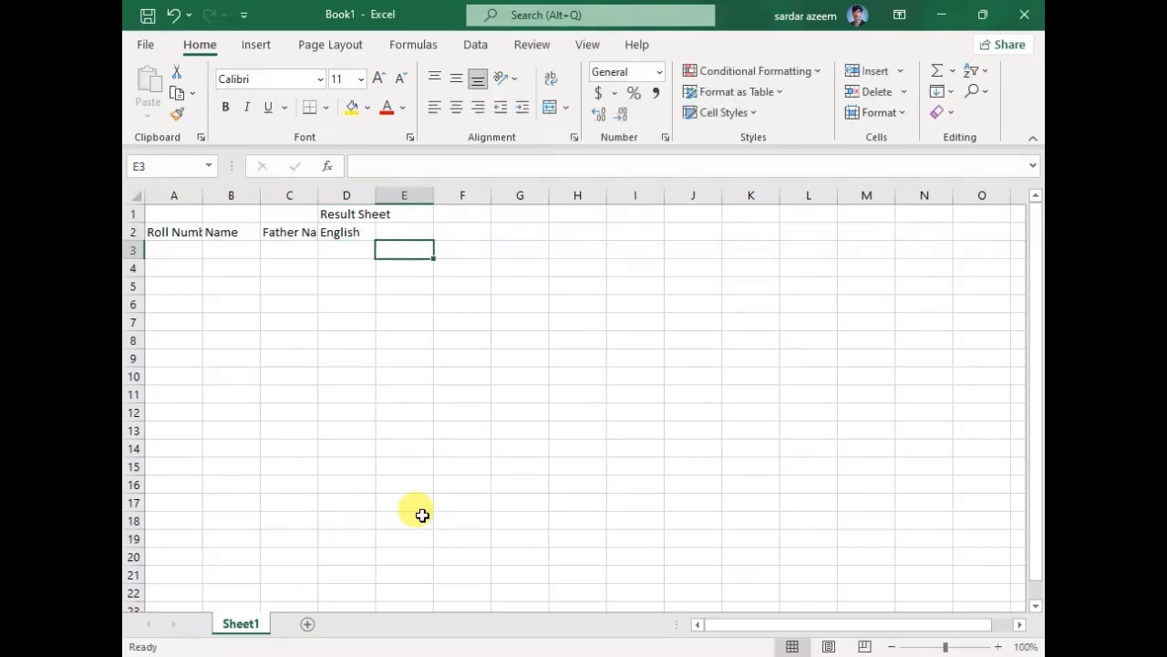
{"action": "key", "text": "Up"}
{"action": "type", "text": "Maths"}
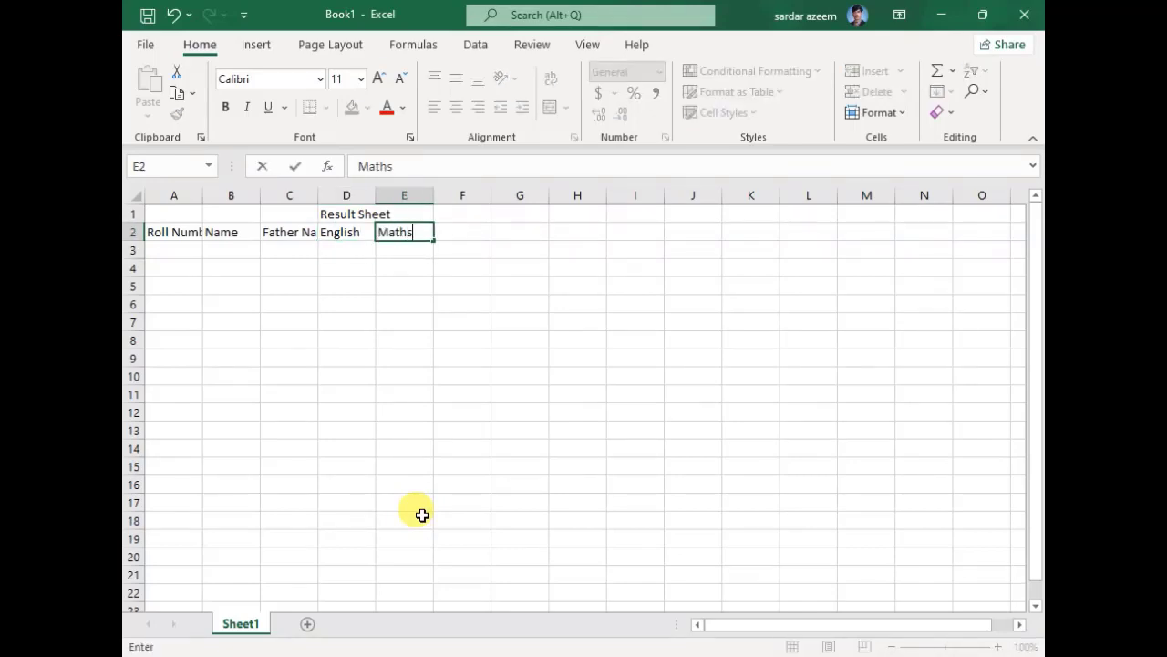
{"action": "key", "text": "Tab"}
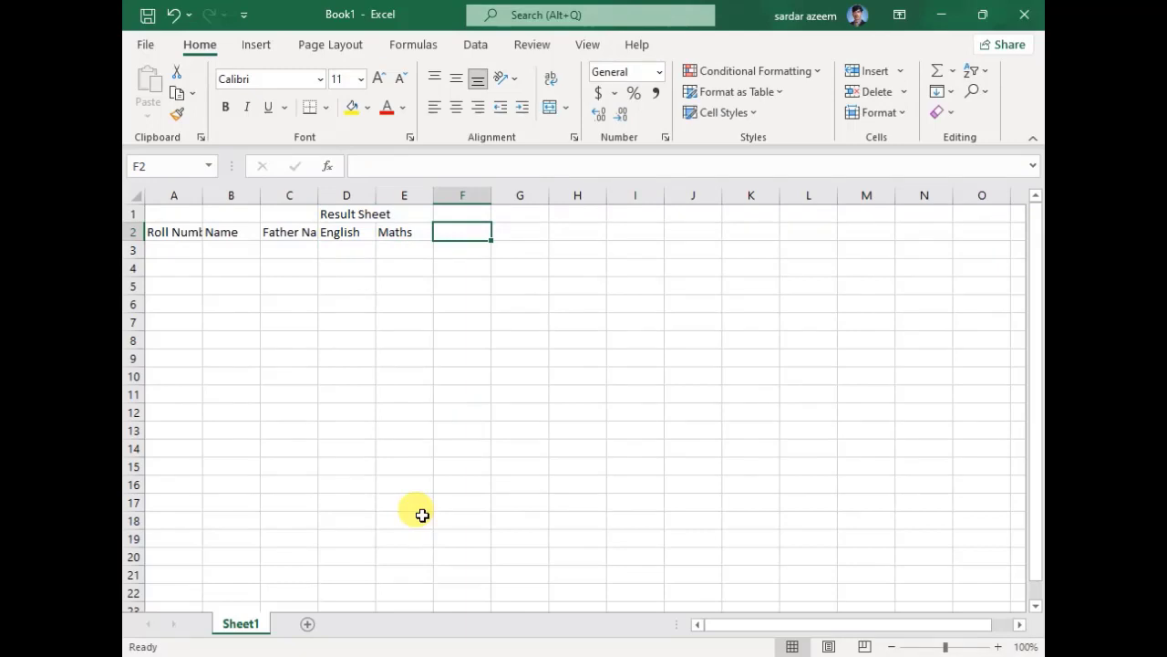
{"action": "type", "text": "Physics"}
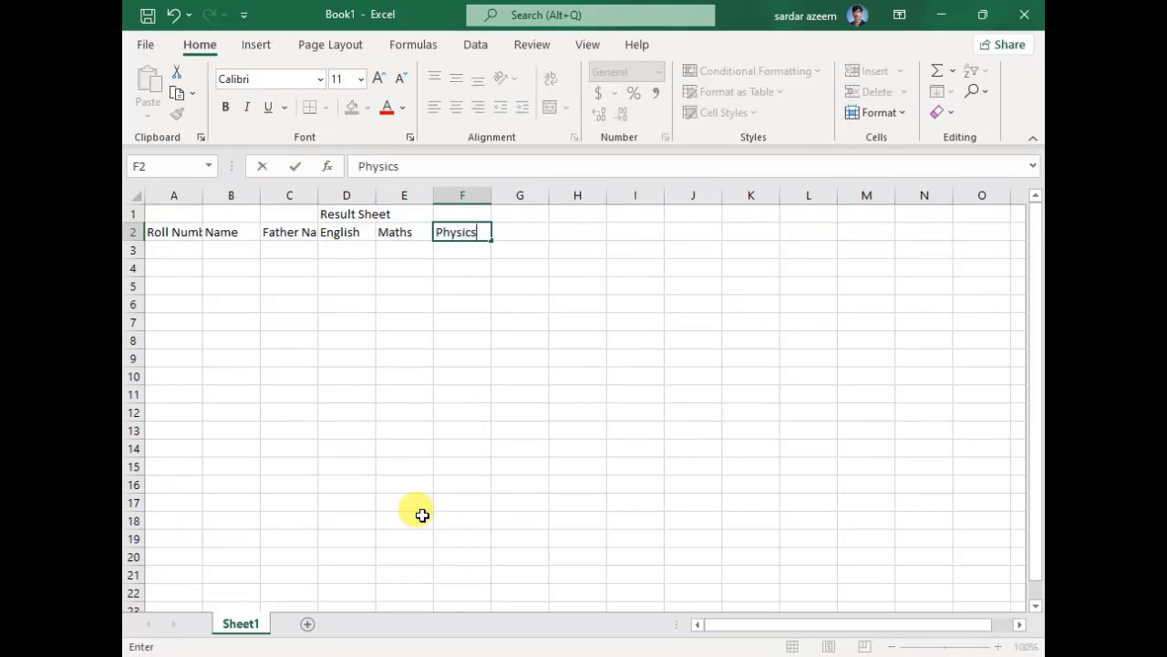
{"action": "key", "text": "Tab"}
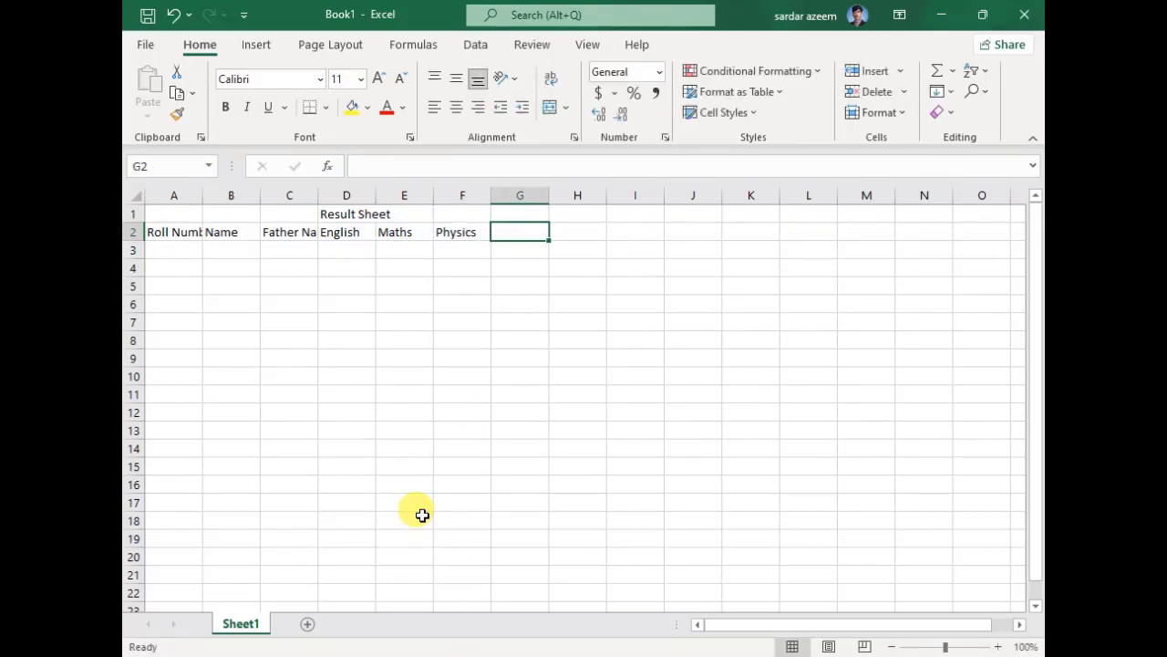
{"action": "type", "text": "Chemistry"}
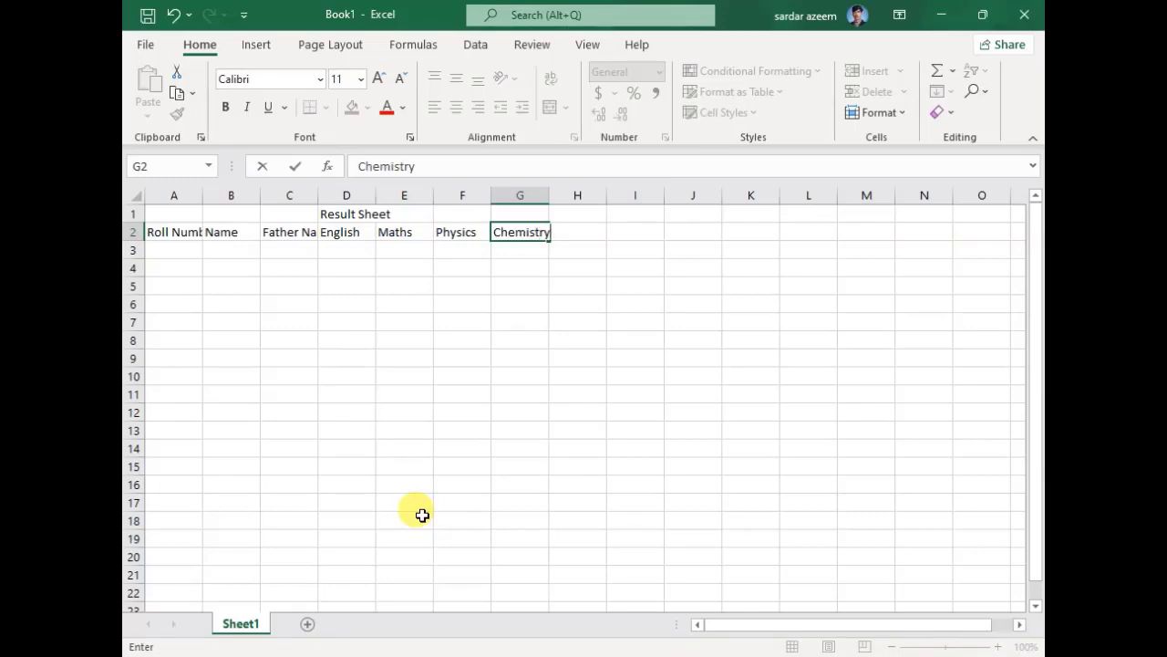
{"action": "key", "text": "Tab"}
- Add the subject headers "Biology" in H2 and "Urdu" in I2
{"action": "type", "text": "B"}
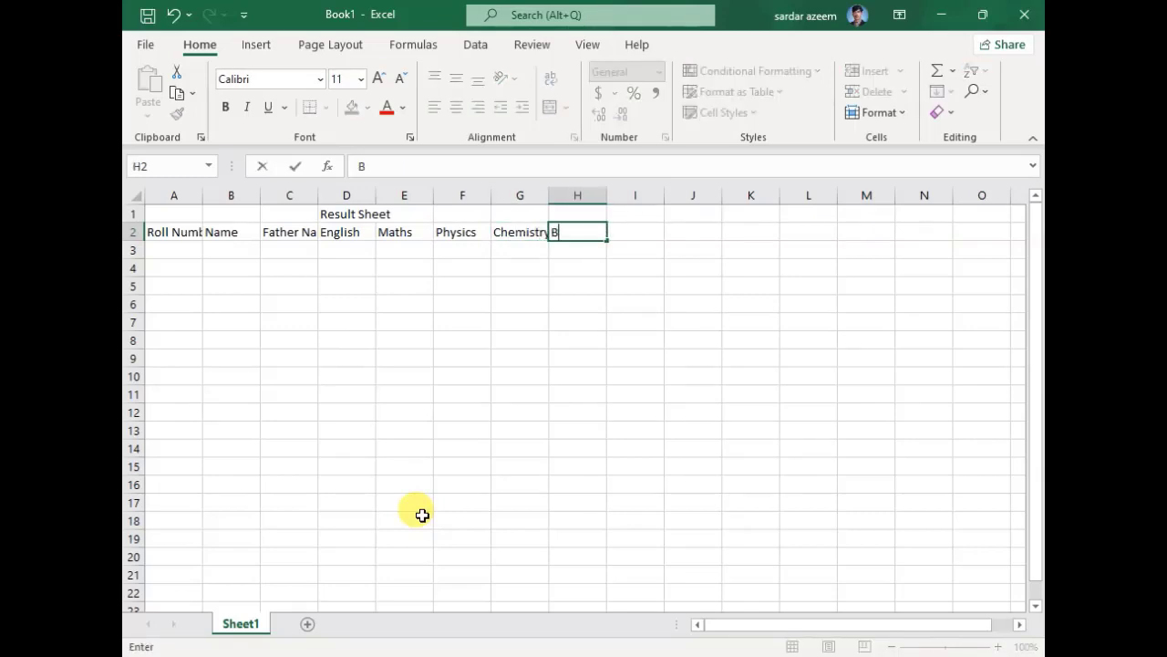
{"action": "type", "text": "iology"}
{"action": "key", "text": "Return"}
{"action": "key", "text": "Up"}
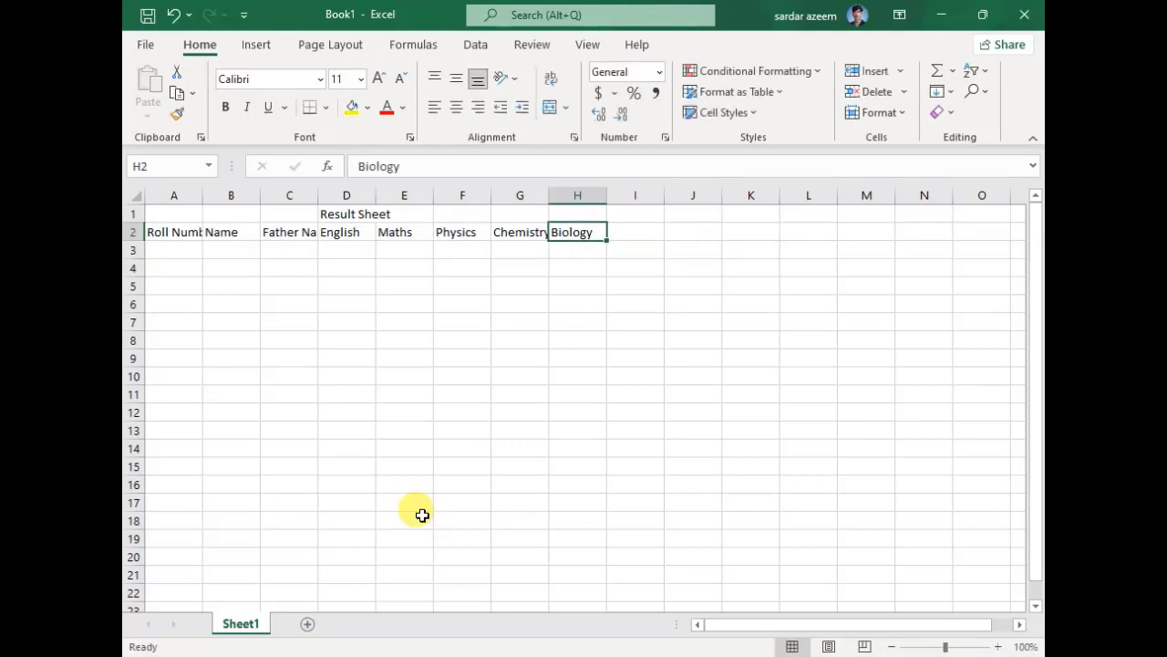
{"action": "key", "text": "Right"}
{"action": "type", "text": "Urdu"}
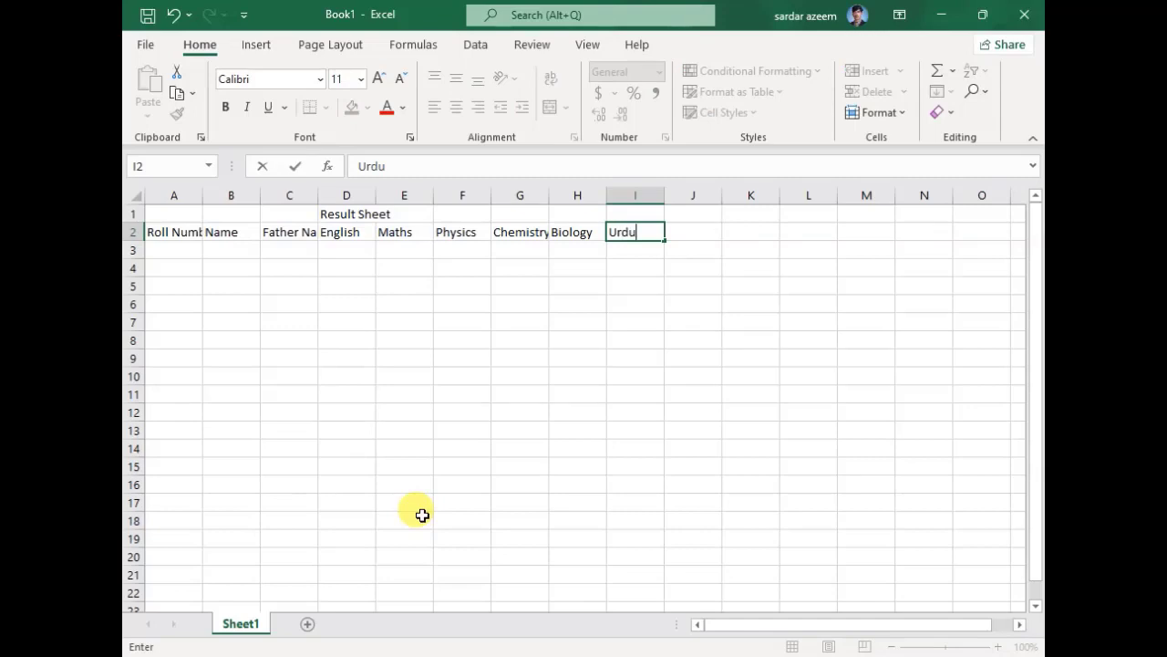
{"action": "key", "text": "Return"}
- Add the subject headers "Isl" in J2 and "SS" in K2
{"action": "key", "text": "Up"}
{"action": "key", "text": "Right"}
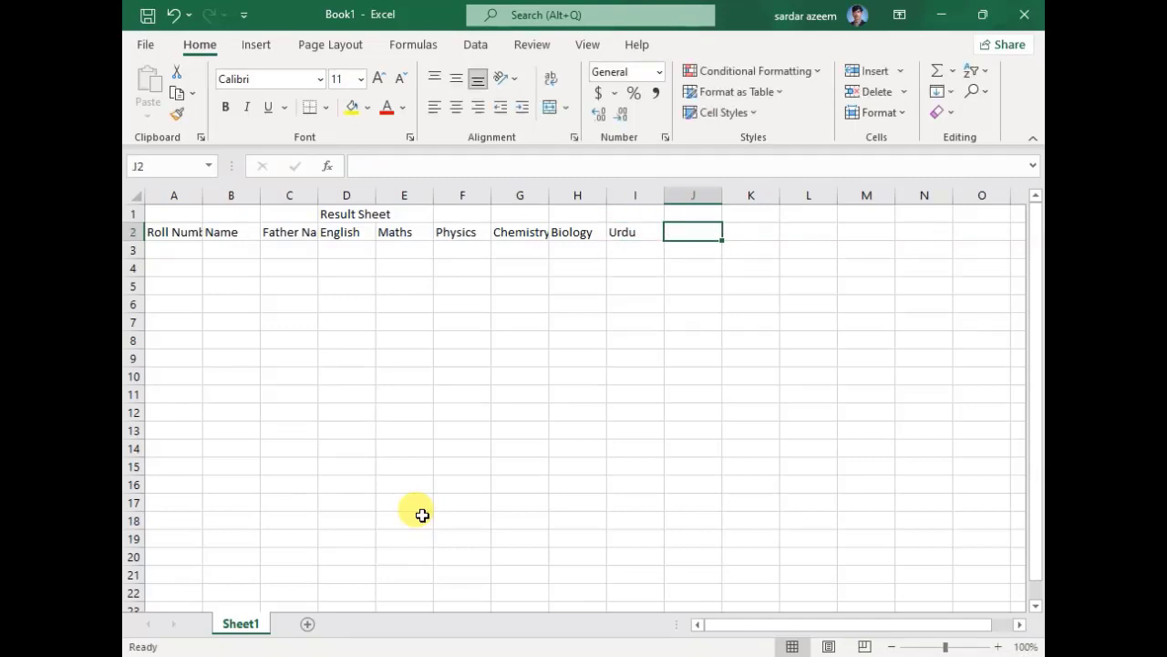
{"action": "type", "text": "Isl"}
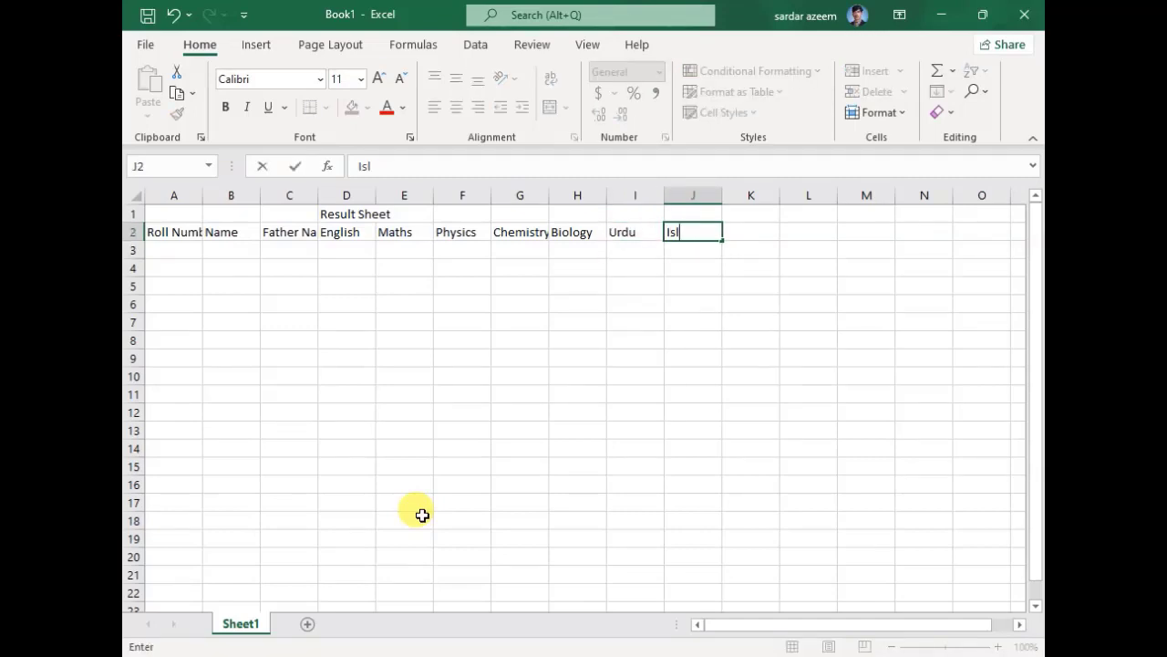
{"action": "key", "text": "Right"}
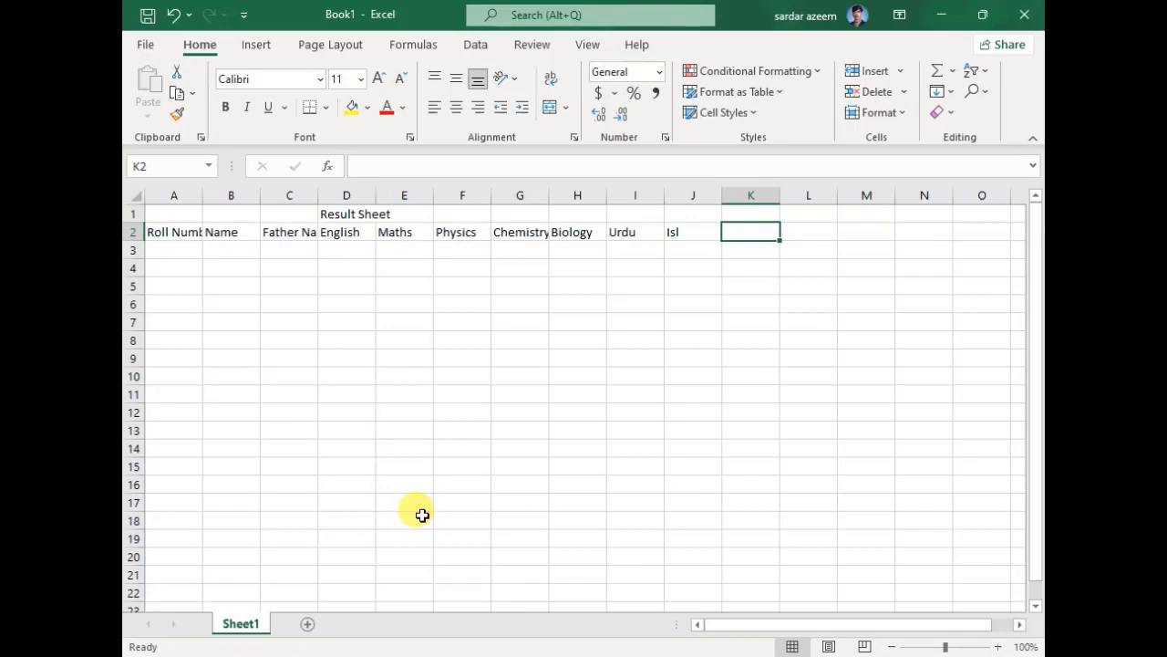
{"action": "type", "text": "SS"}
{"action": "key", "text": "Right"}
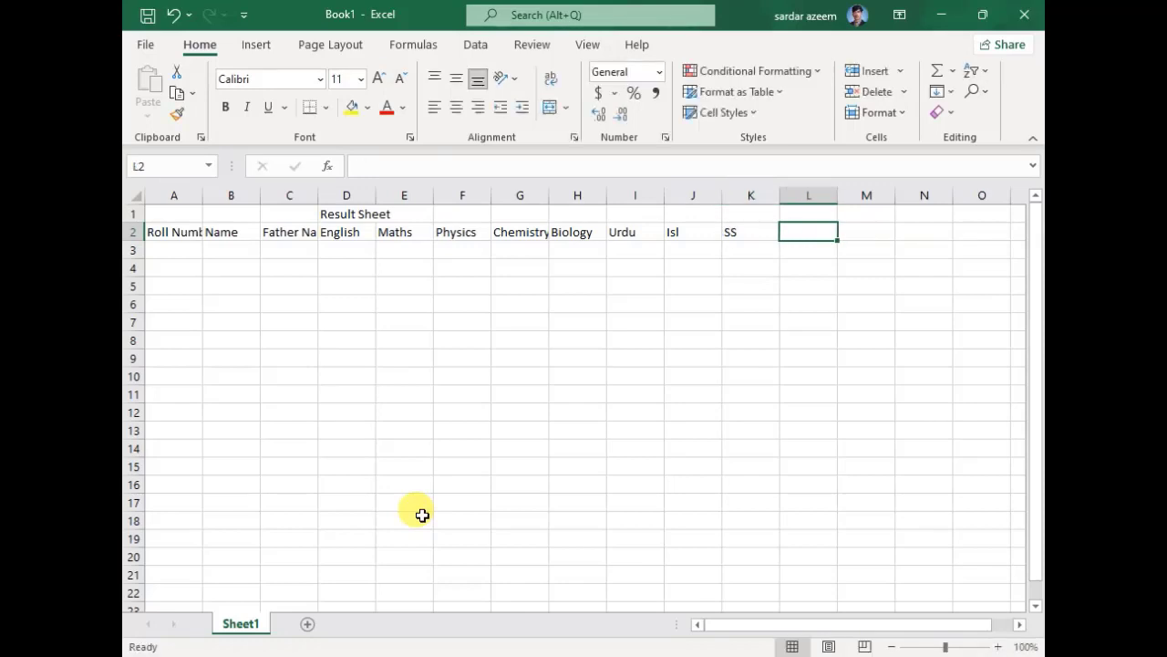
- Enter the column headers "Total" in L2 and "Obtained" in M2
{"action": "type", "text": "Total"}
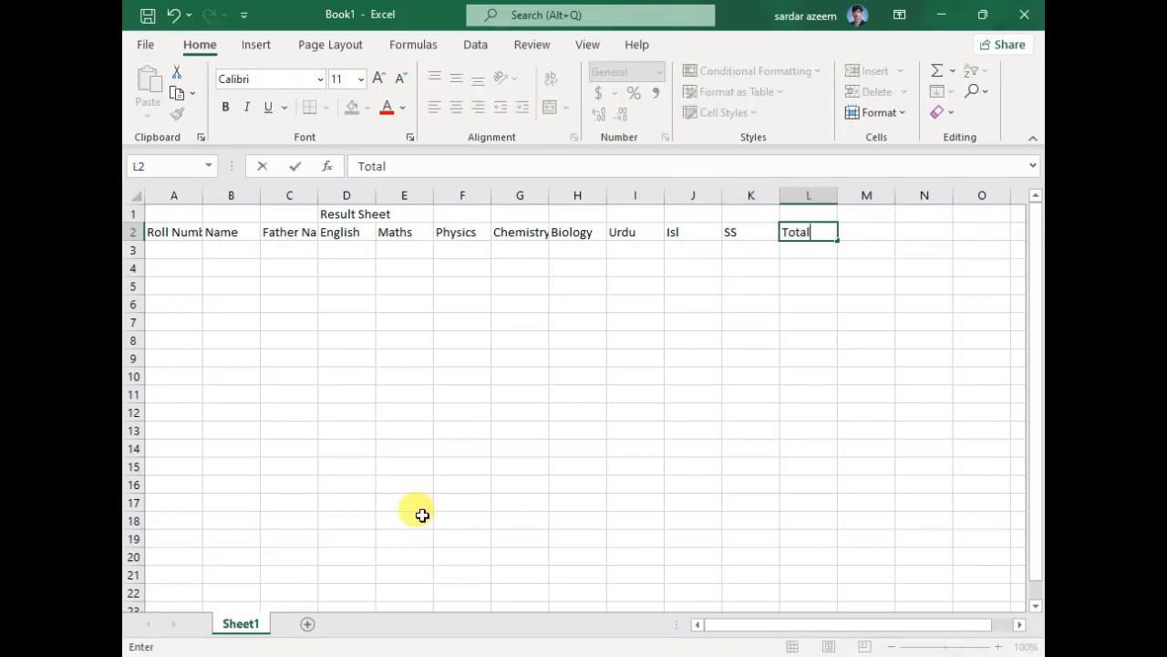
{"action": "key", "text": "Right"}
{"action": "type", "text": "P"}
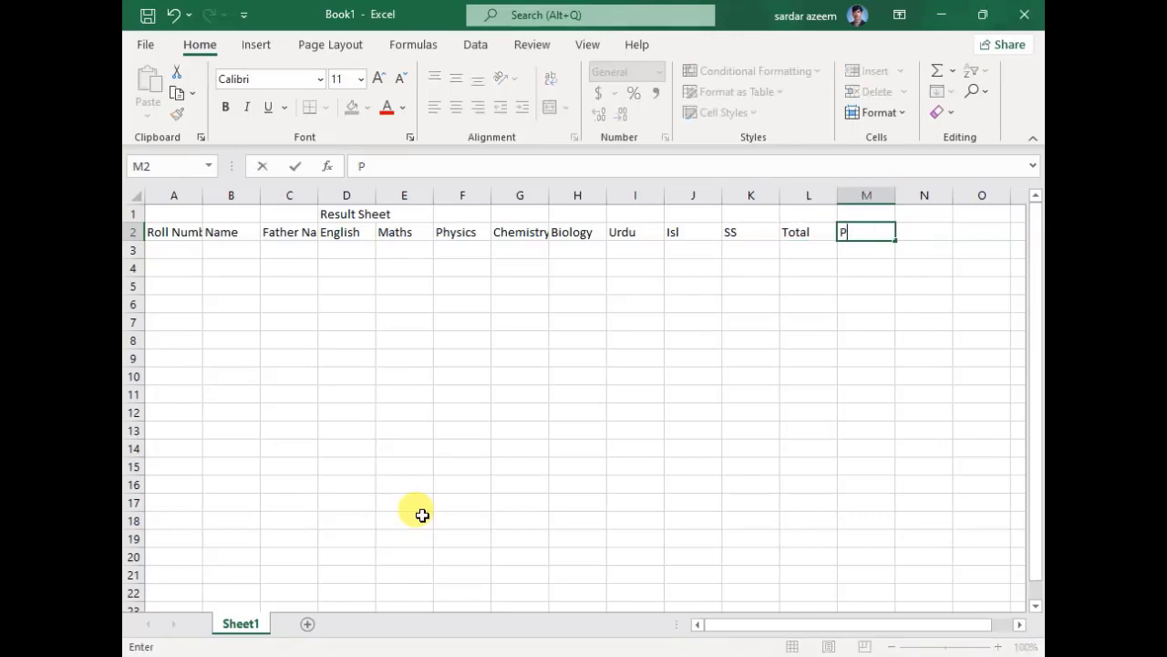
{"action": "type", "text": "btained"}
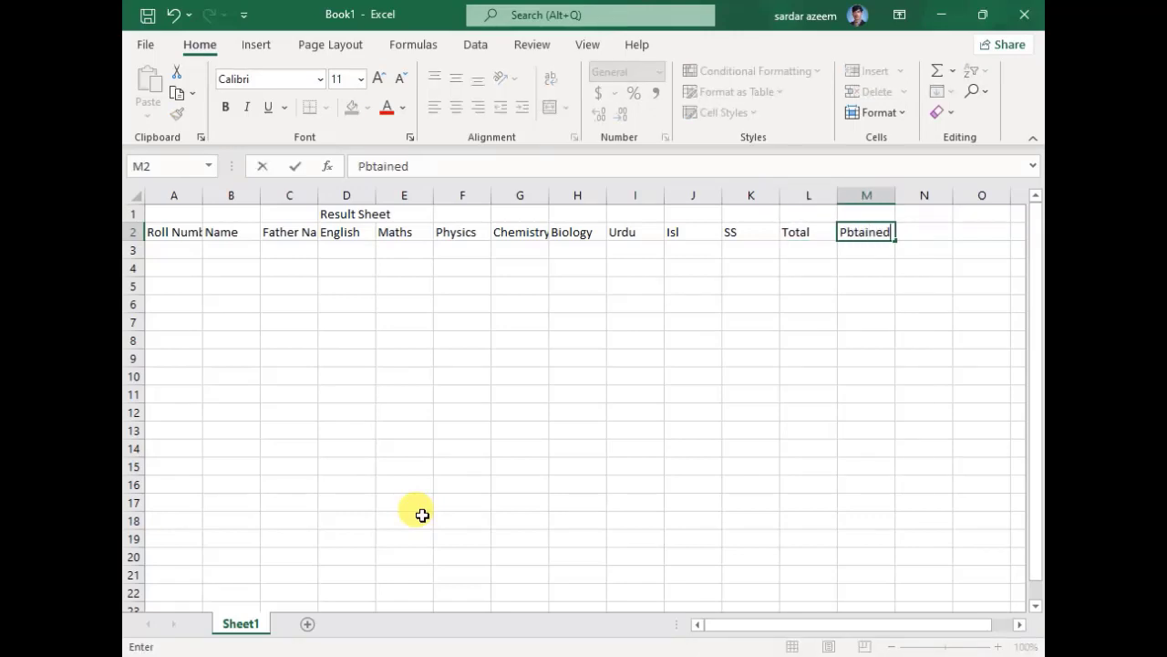
{"action": "key", "text": "BackSpace"}
{"action": "key", "text": "BackSpace"}
{"action": "key", "text": "BackSpace"}
{"action": "key", "text": "BackSpace"}
{"action": "key", "text": "BackSpace"}
{"action": "key", "text": "BackSpace"}
{"action": "key", "text": "BackSpace"}
{"action": "key", "text": "BackSpace"}
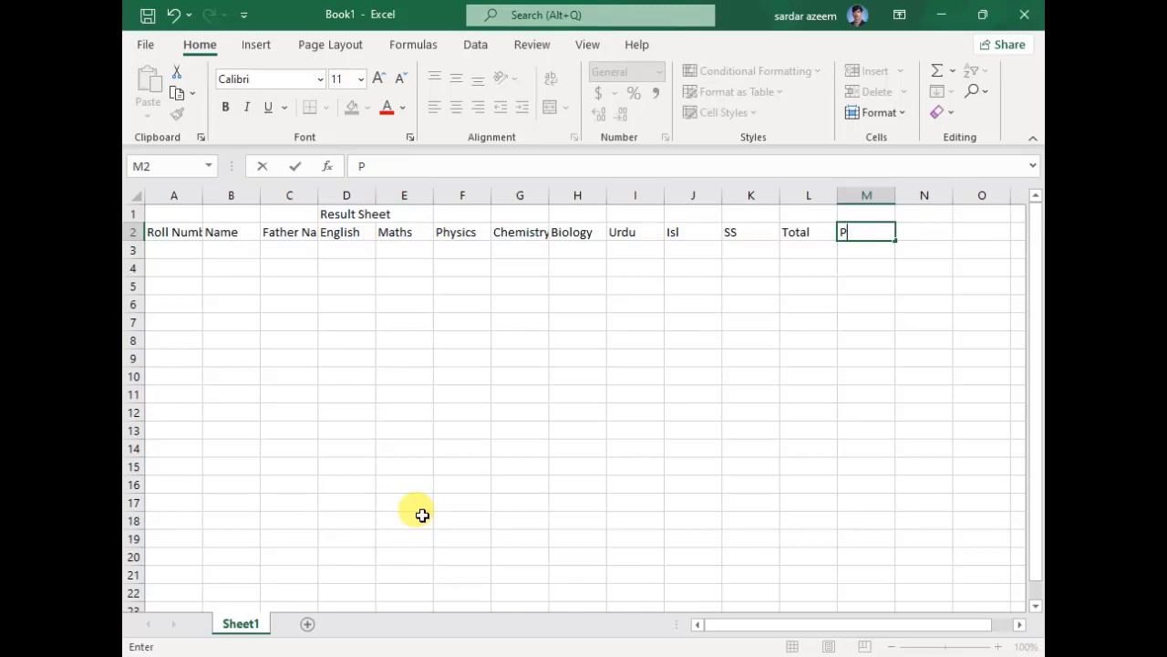
{"action": "type", "text": "Obtained"}
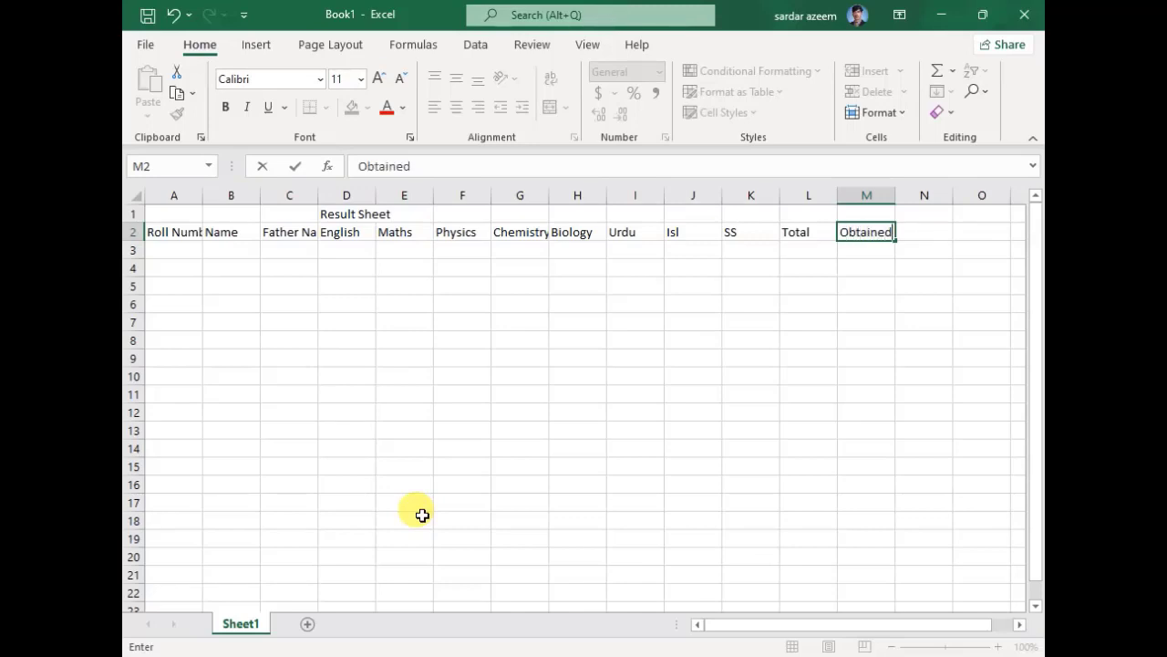
{"action": "key", "text": "Tab"}
- Enter the column headers "Percent" in N2 and "Grade" in O2
{"action": "type", "text": "Percent"}
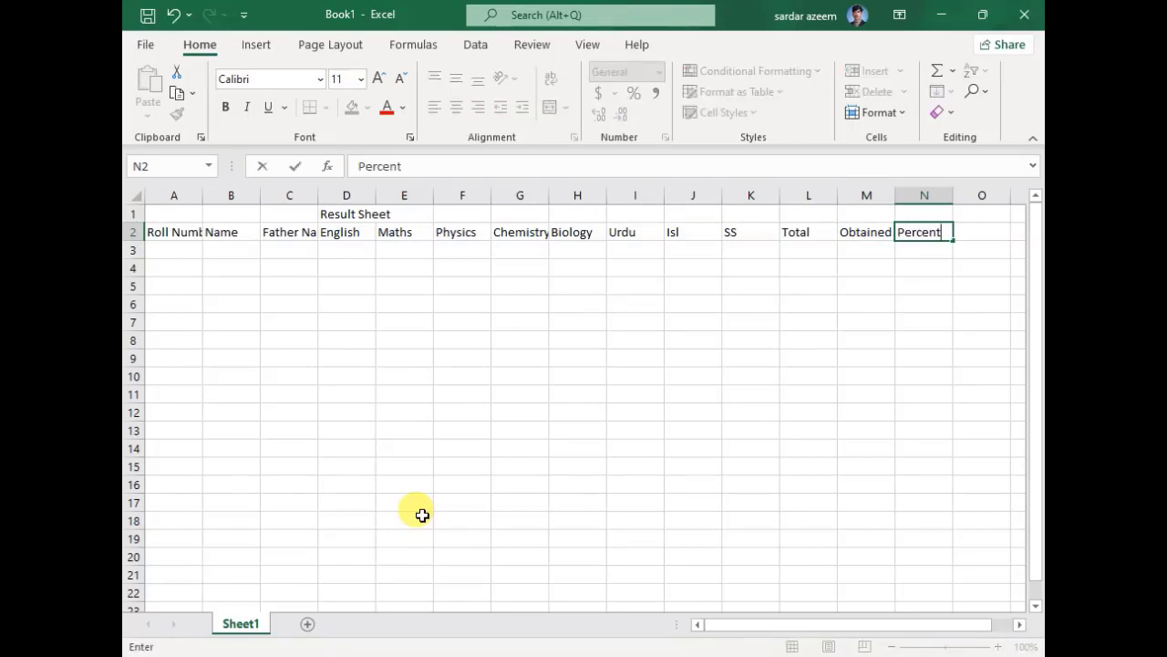
{"action": "key", "text": "Tab"}
{"action": "type", "text": "Grade"}
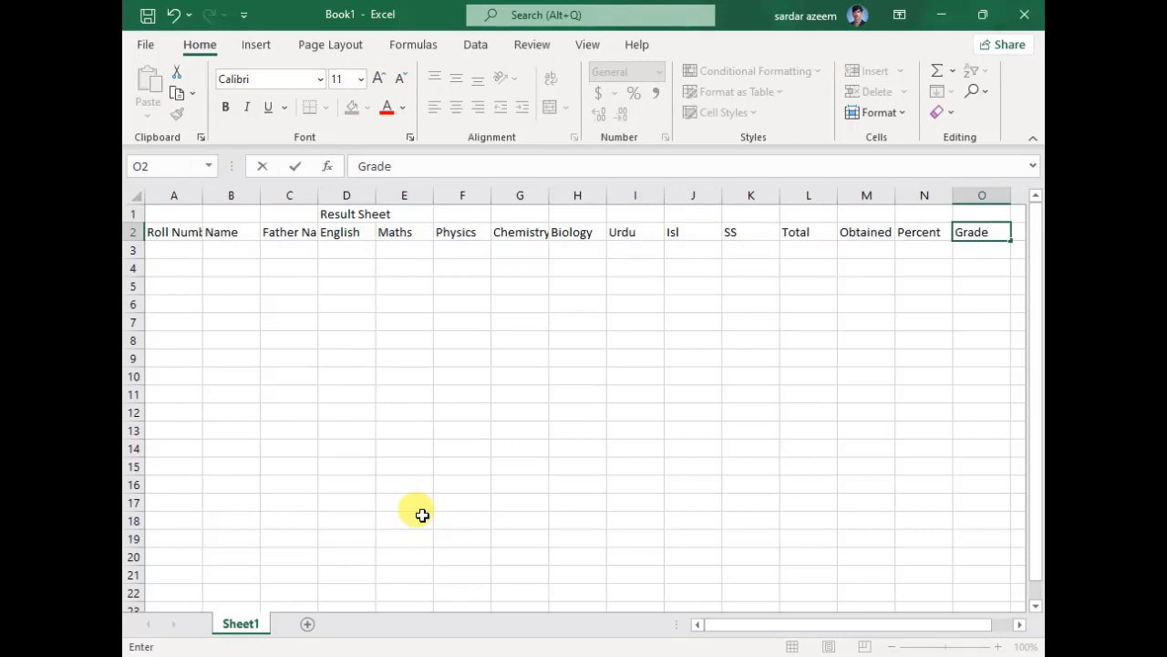
{"action": "key", "text": "Tab"}
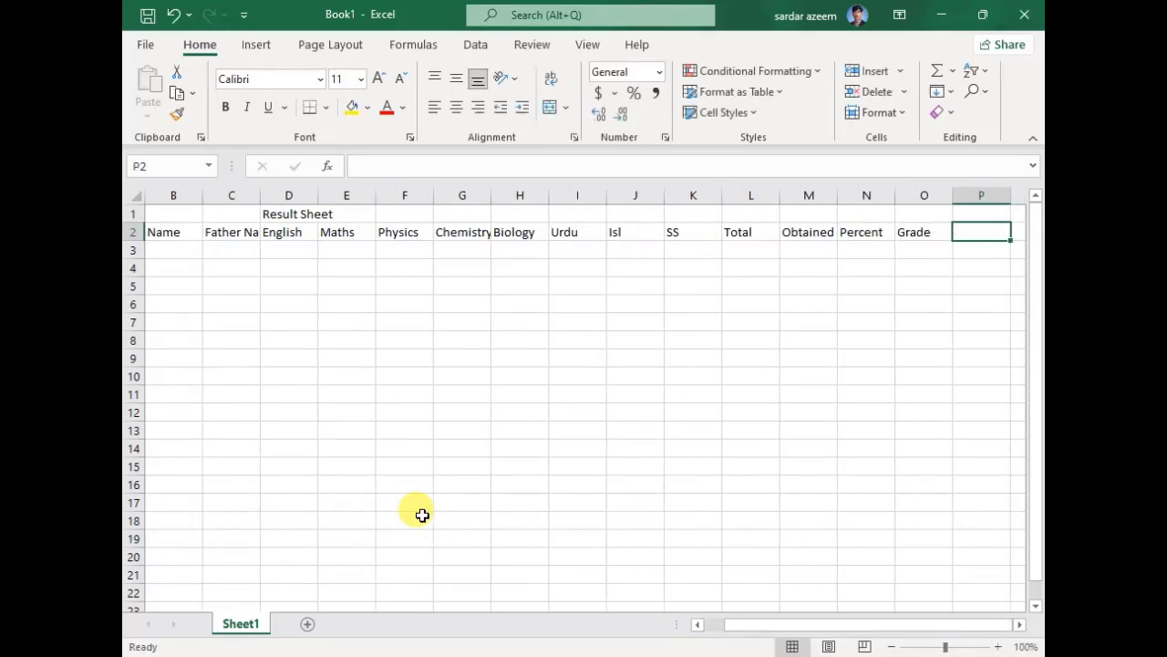
- Enter the last column header "Remarks" in cell P2
{"action": "type", "text": "Reamrks"}
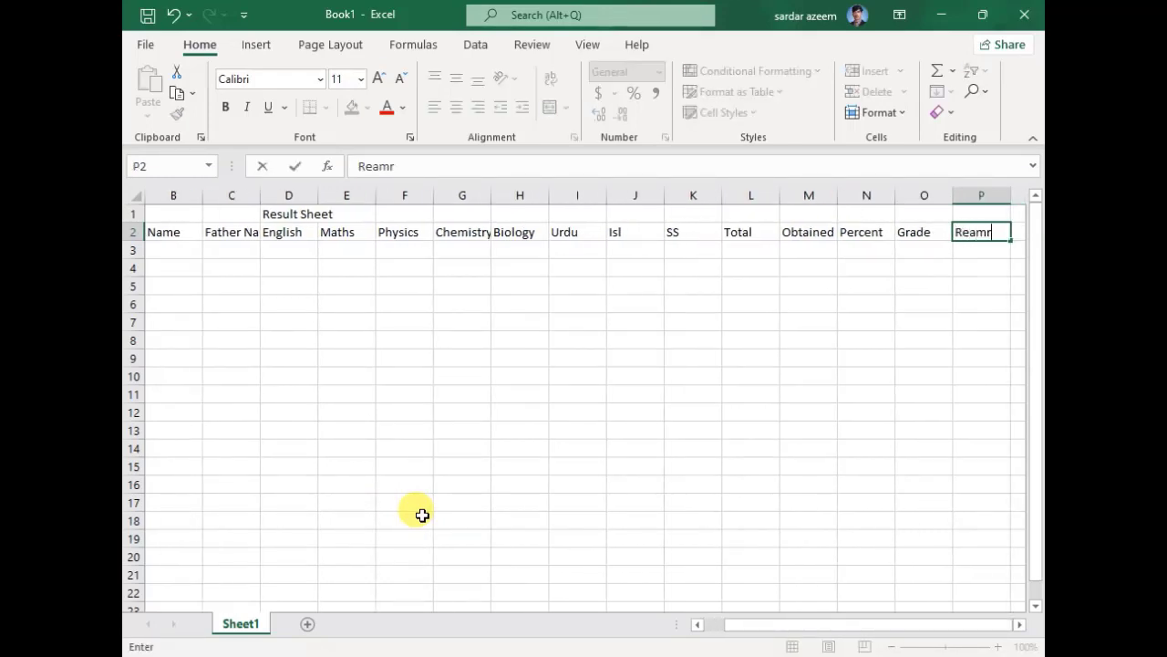
{"action": "key", "text": "BackSpace"}
{"action": "key", "text": "BackSpace"}
{"action": "key", "text": "BackSpace"}
{"action": "key", "text": "BackSpace"}
{"action": "key", "text": "BackSpace"}
{"action": "type", "text": "marks"}
{"action": "key", "text": "Return"}
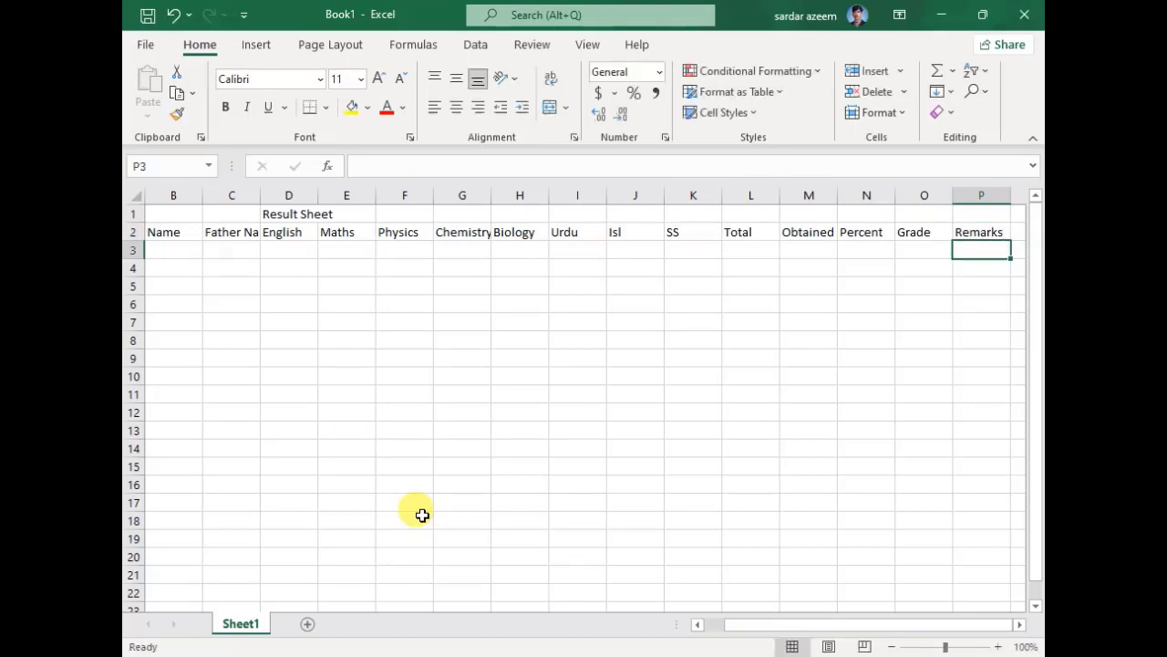
- Auto-fit the widths of the Roll Number, Father Name and Chemistry columns to their header text
{"action": "key", "text": "Left"}
{"action": "key", "text": "Left"}
{"action": "key", "text": "Left"}
{"action": "key", "text": "Left"}
{"action": "key", "text": "Left"}
{"action": "key", "text": "Left"}
{"action": "key", "text": "Left"}
{"action": "key", "text": "Left"}
{"action": "key", "text": "Left"}
{"action": "key", "text": "Left"}
{"action": "key", "text": "Left"}
{"action": "key", "text": "Left"}
{"action": "key", "text": "Left"}
{"action": "key", "text": "Left"}
{"action": "key", "text": "Left"}
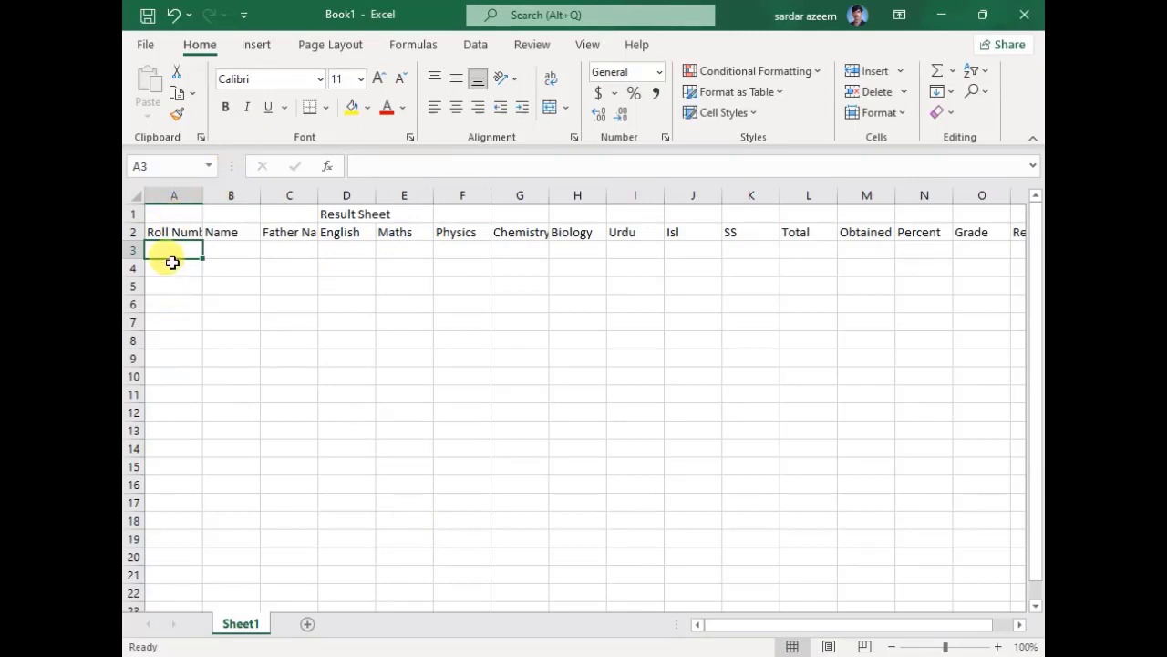
{"action": "left_click", "coordinate": [177, 233]}
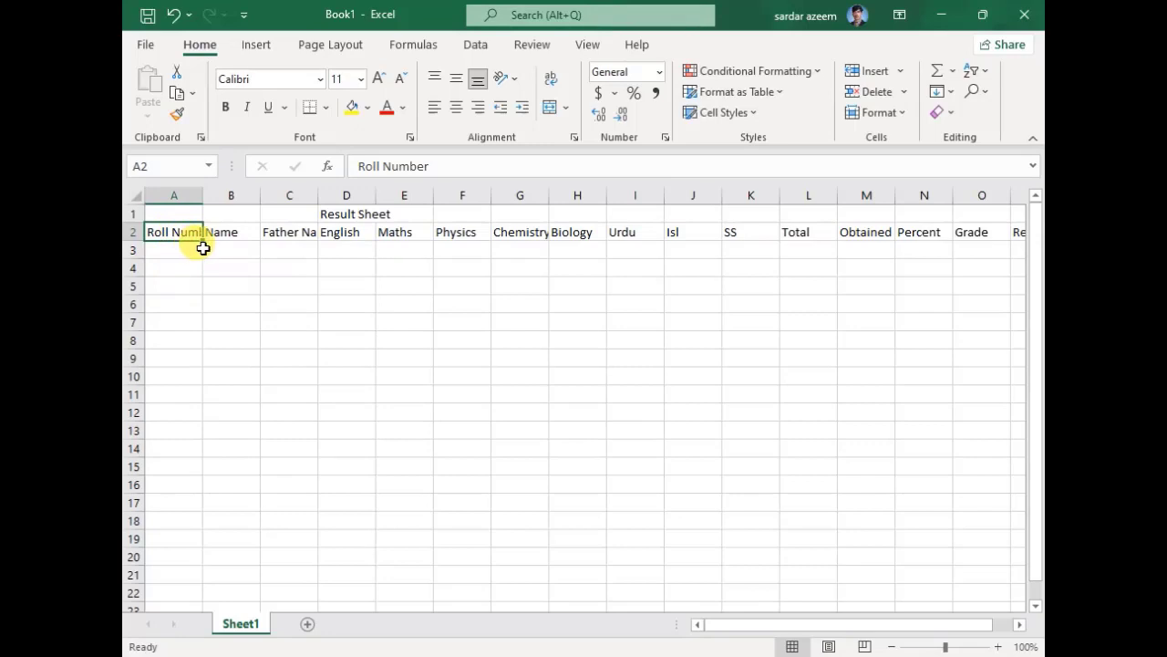
{"action": "double_click", "coordinate": [203, 197]}
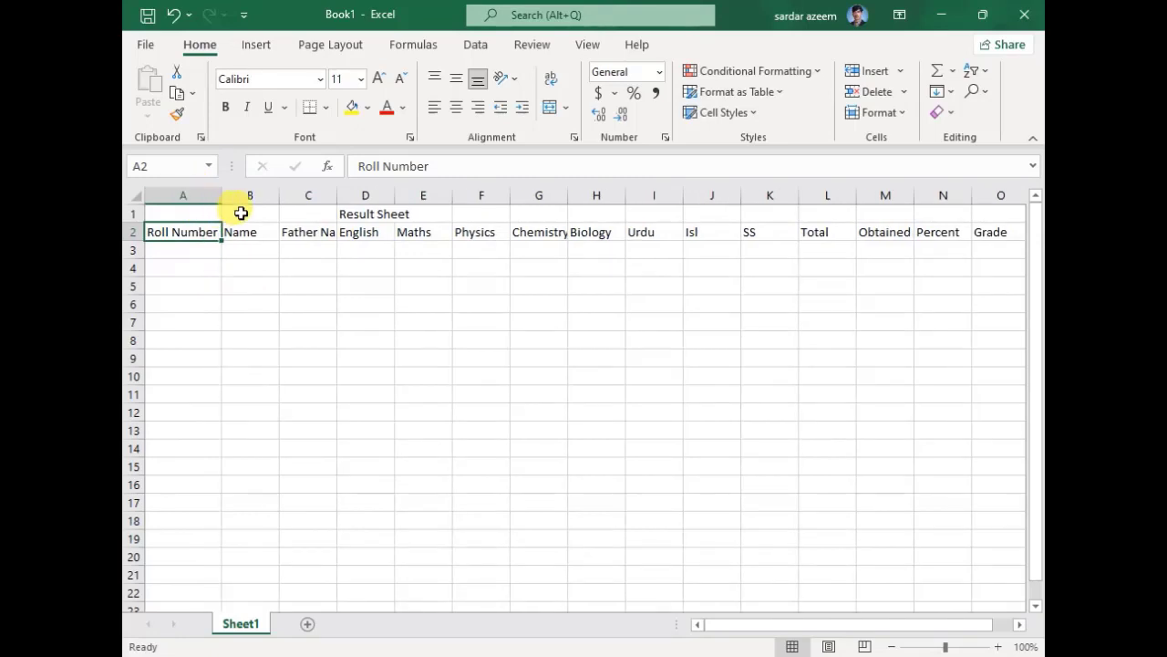
{"action": "double_click", "coordinate": [337, 199]}
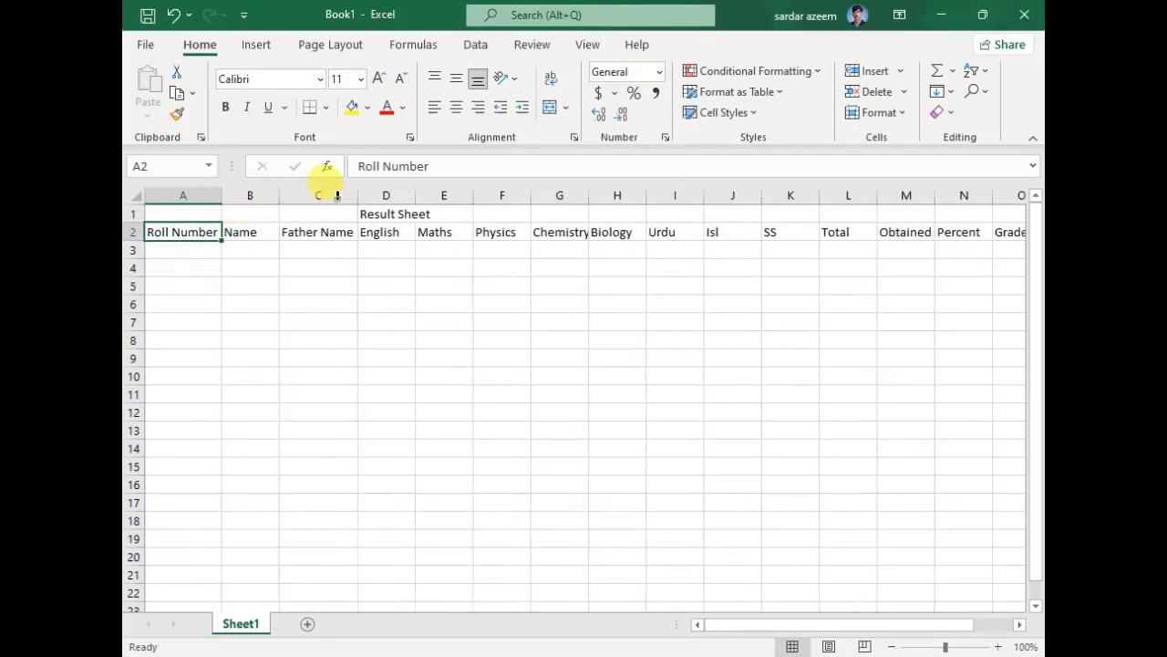
{"action": "double_click", "coordinate": [588, 197]}
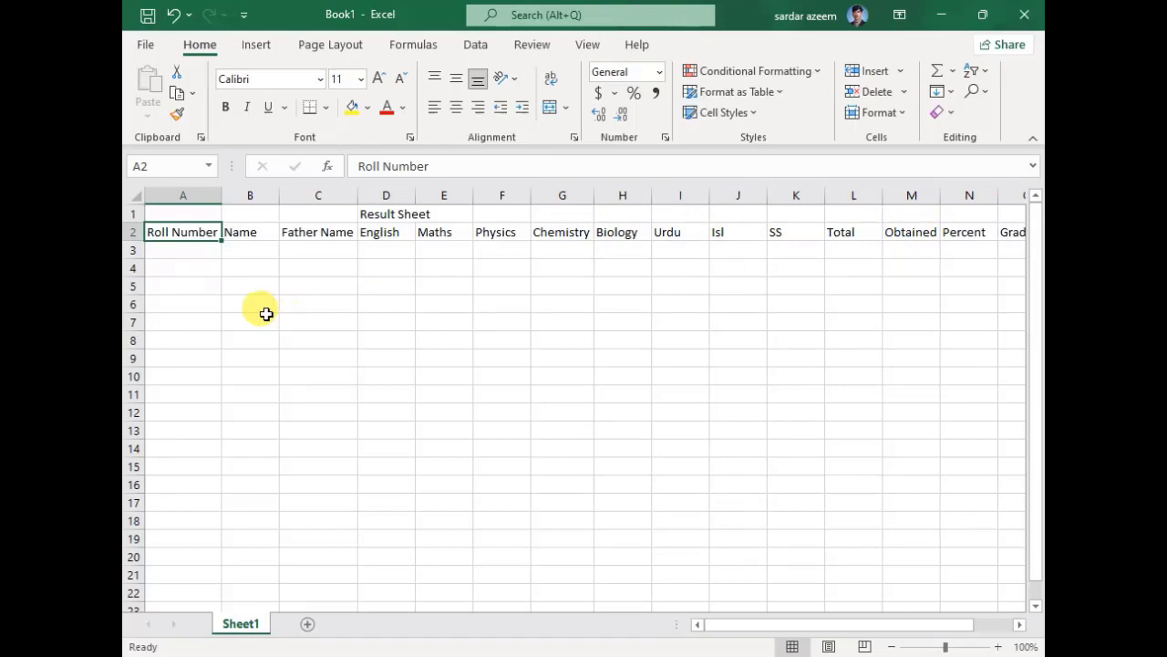
{"action": "left_click", "coordinate": [235, 318]}
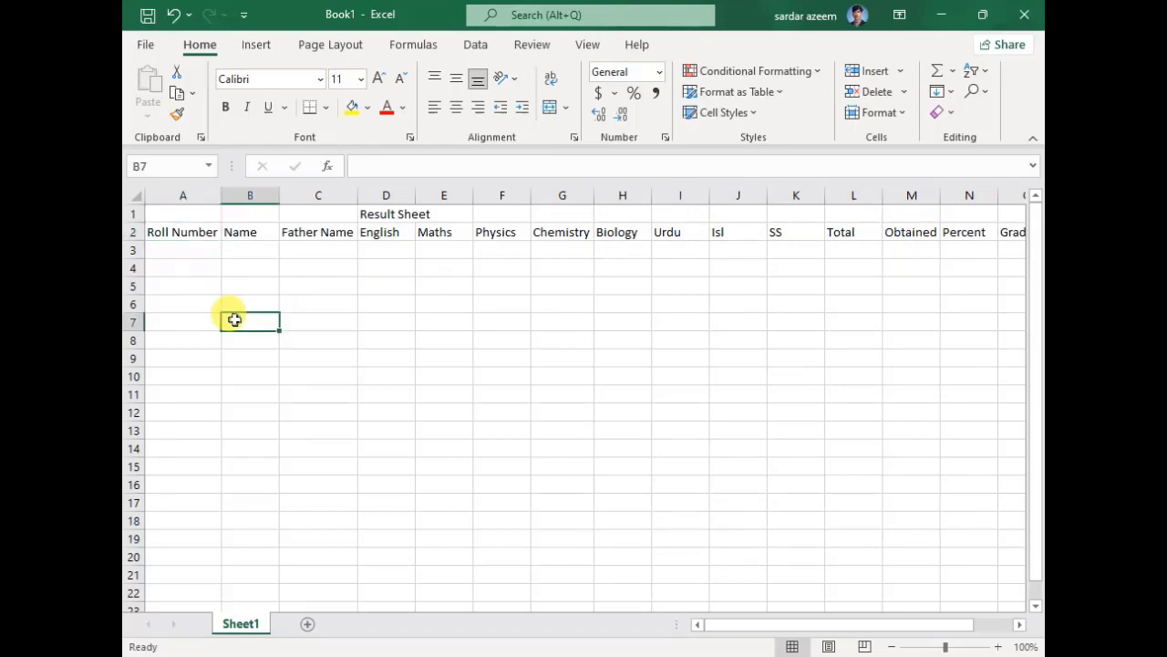
- Enter the first two roll numbers, "PICT 100" in A3 and "PICT 101" in A4
{"action": "left_click", "coordinate": [169, 250]}
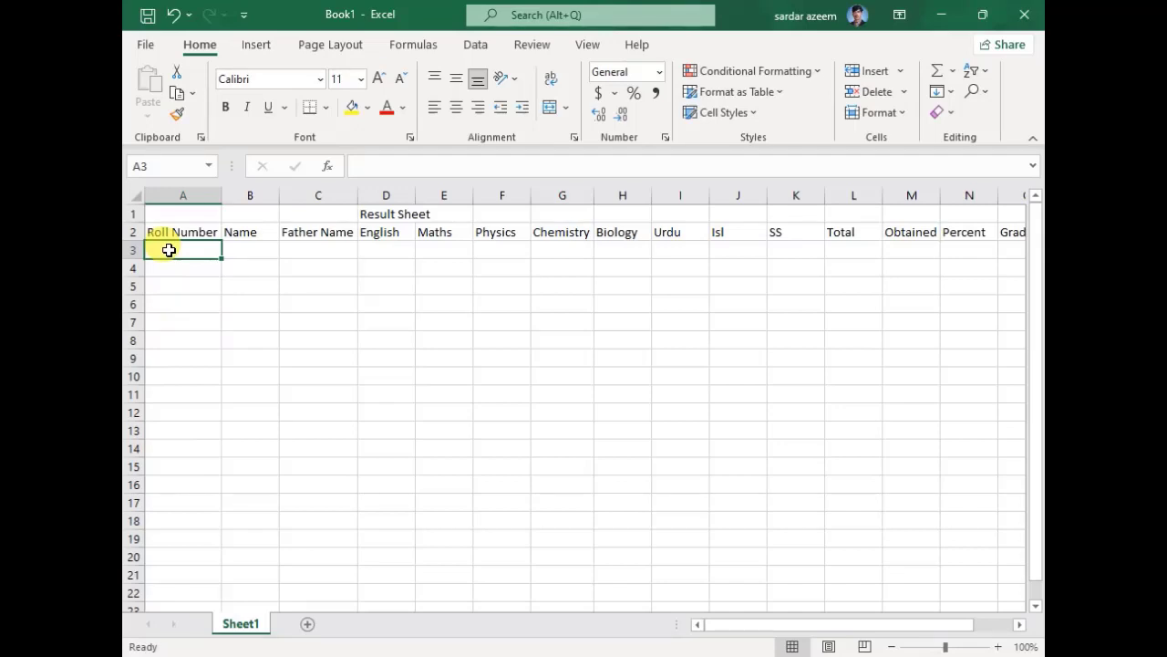
{"action": "type", "text": "PICT"}
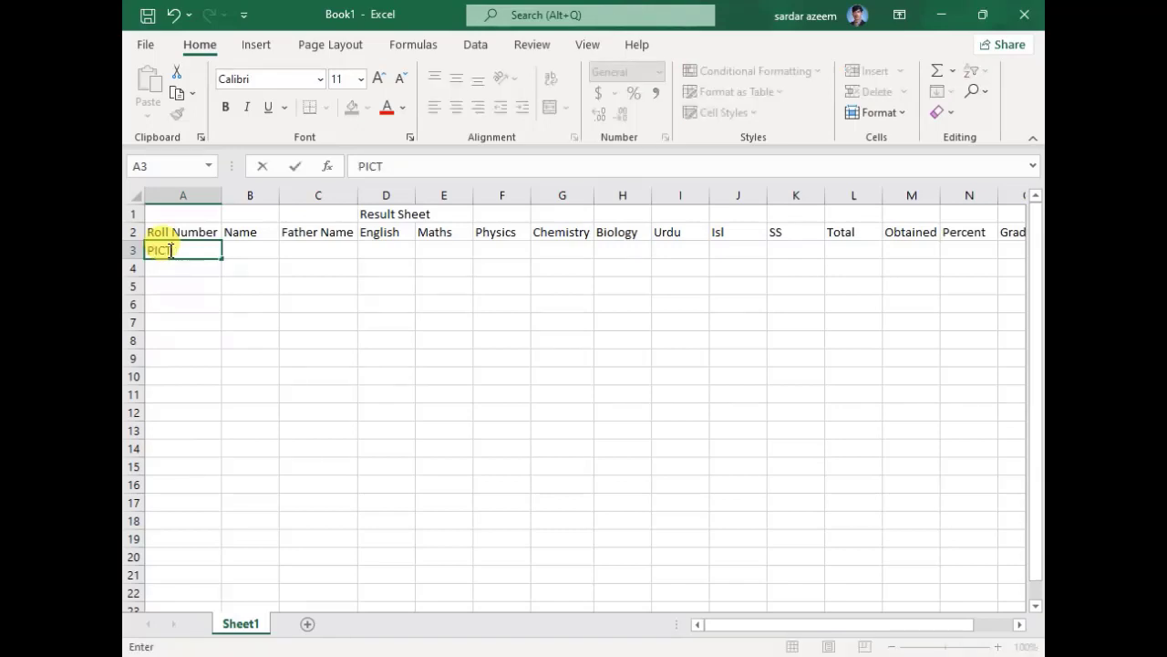
{"action": "type", "text": " 110"}
{"action": "key", "text": "BackSpace"}
{"action": "key", "text": "BackSpace"}
{"action": "type", "text": "00"}
{"action": "key", "text": "Return"}
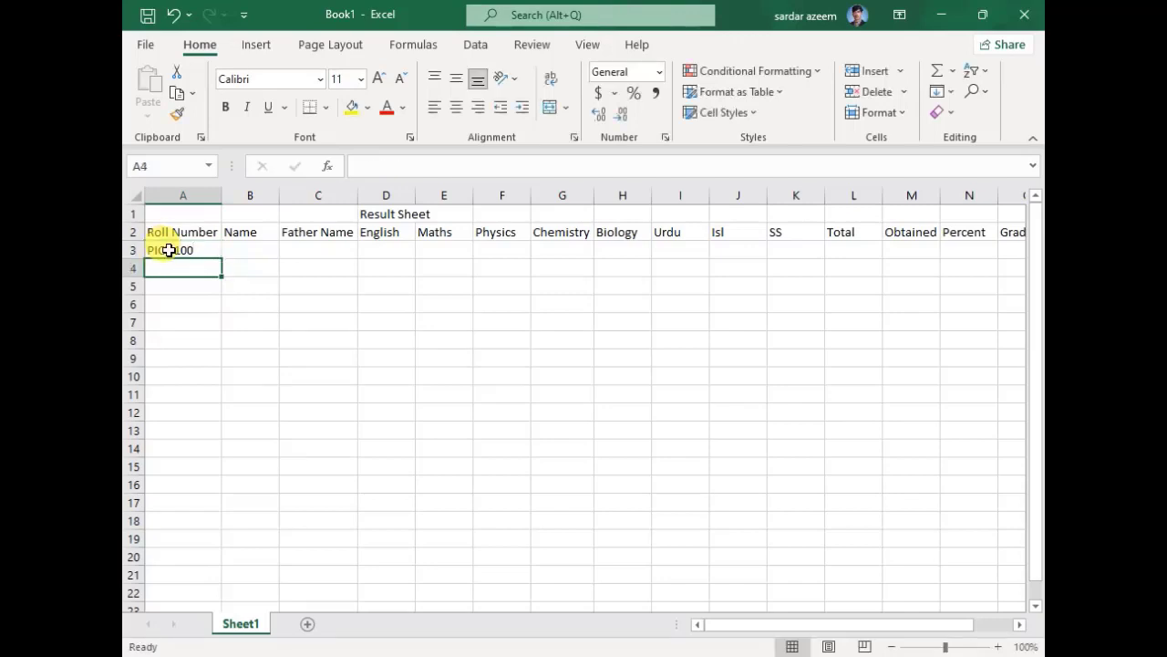
{"action": "type", "text": "PICT 100"}
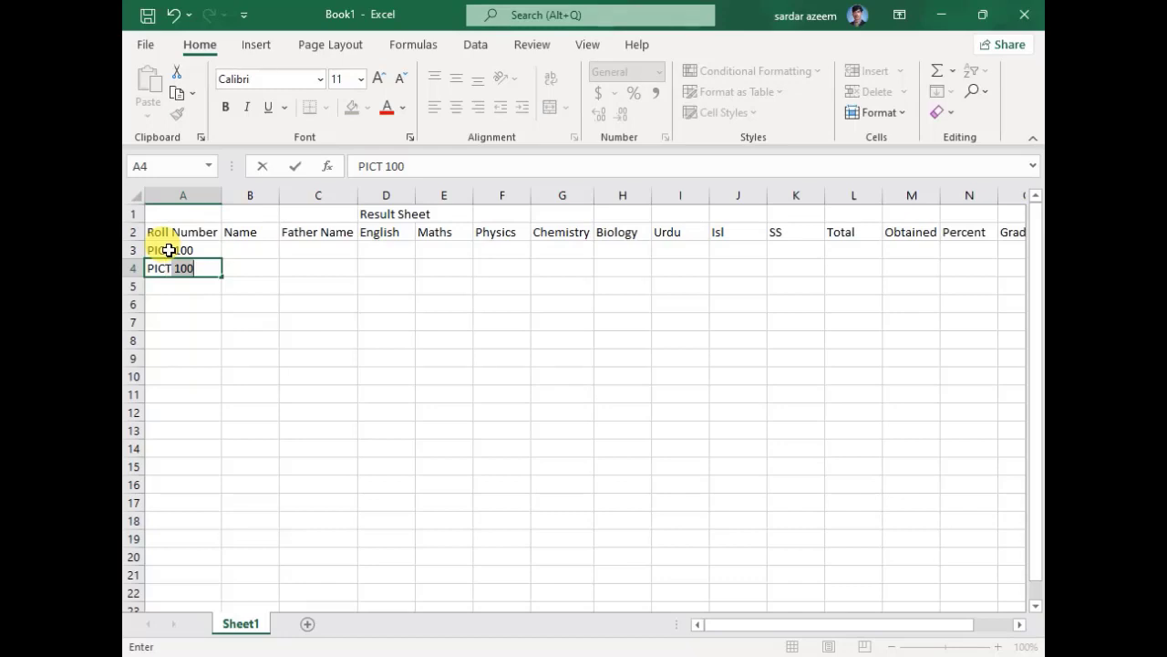
{"action": "key", "text": "BackSpace"}
{"action": "type", "text": "1"}
- Extend the roll number series from A3:A4 down to A13 with AutoFill
{"action": "left_click", "coordinate": [168, 250]}
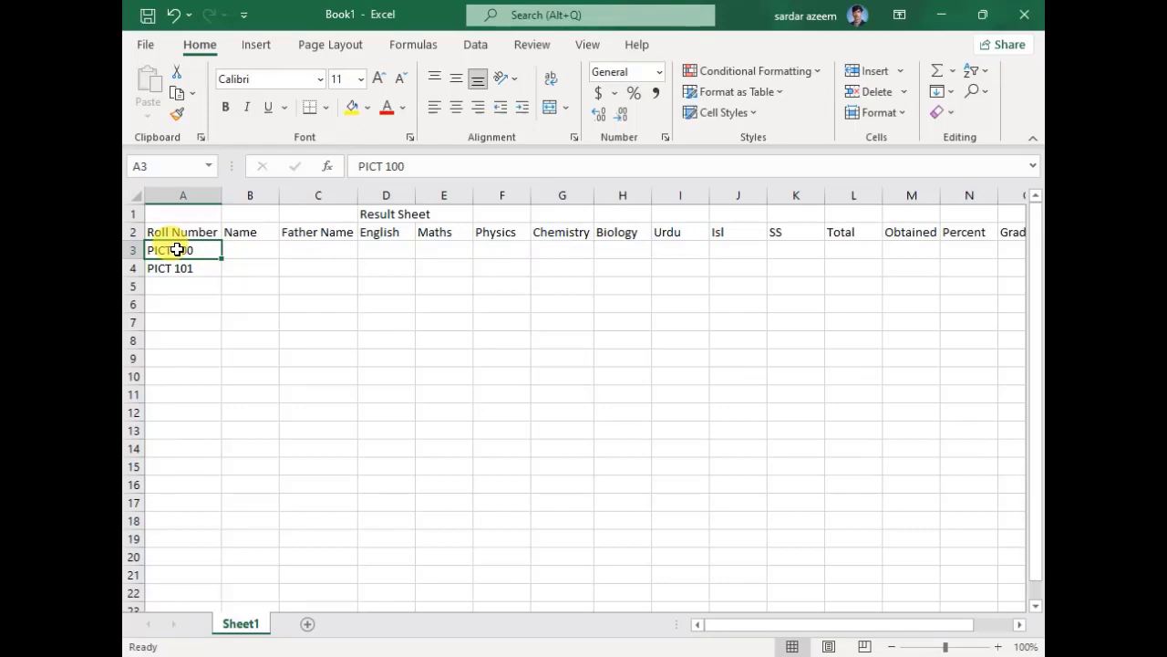
{"action": "left_click_drag", "start_coordinate": [177, 249], "coordinate": [185, 262]}
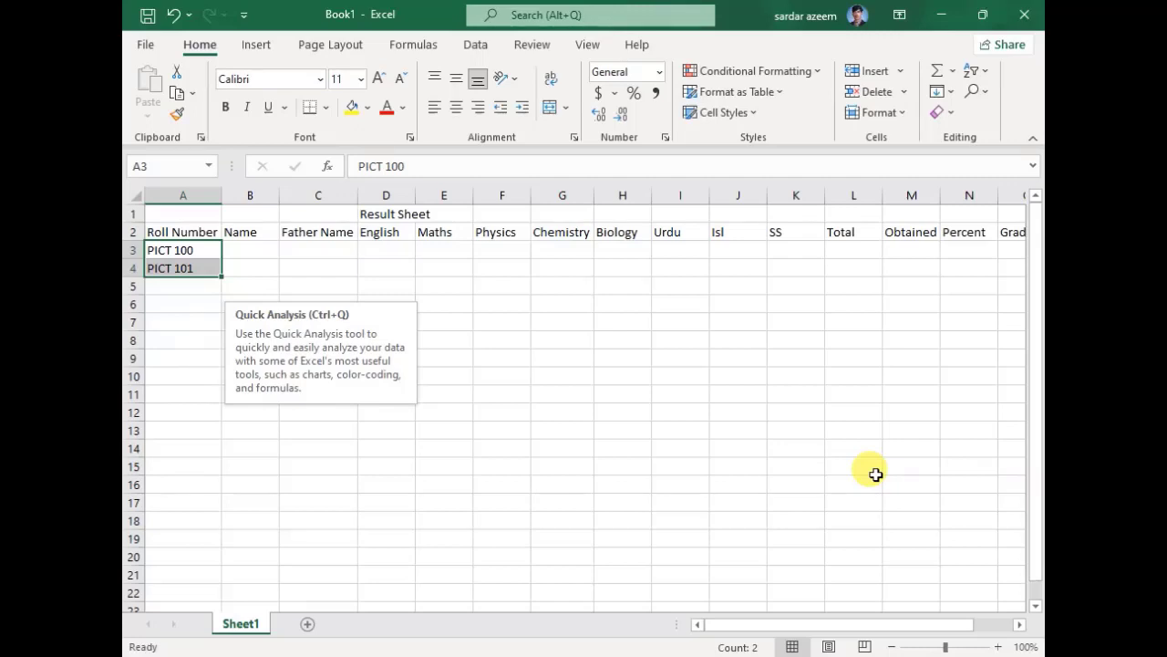
{"action": "left_click", "coordinate": [157, 246]}
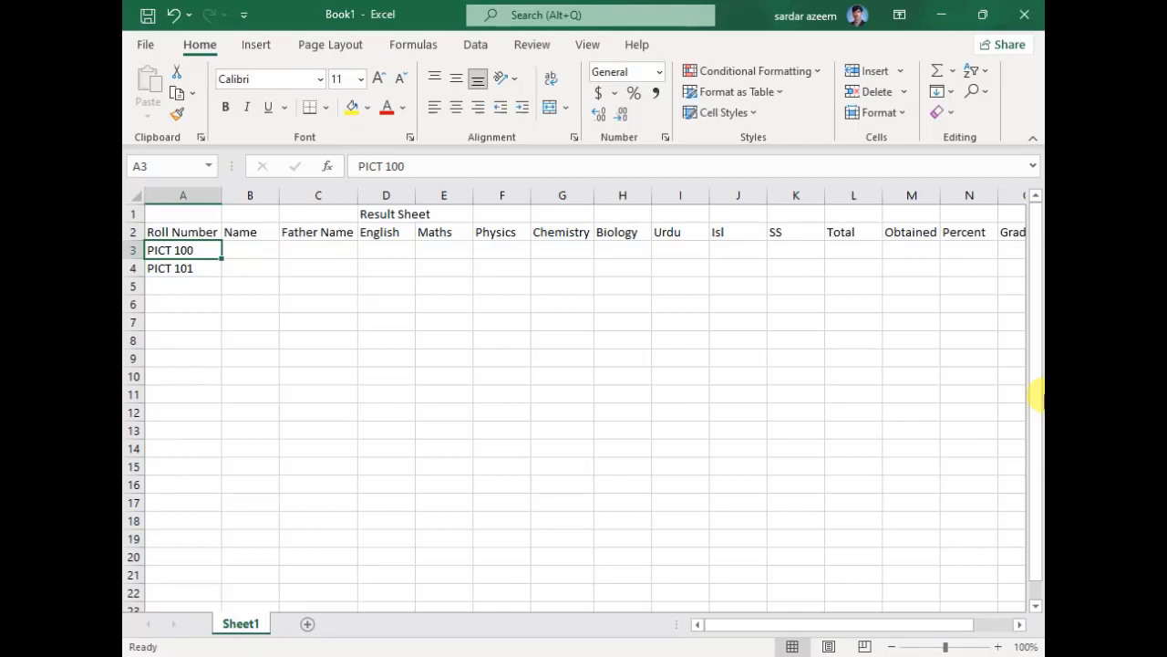
{"action": "key", "text": "shift+Down"}
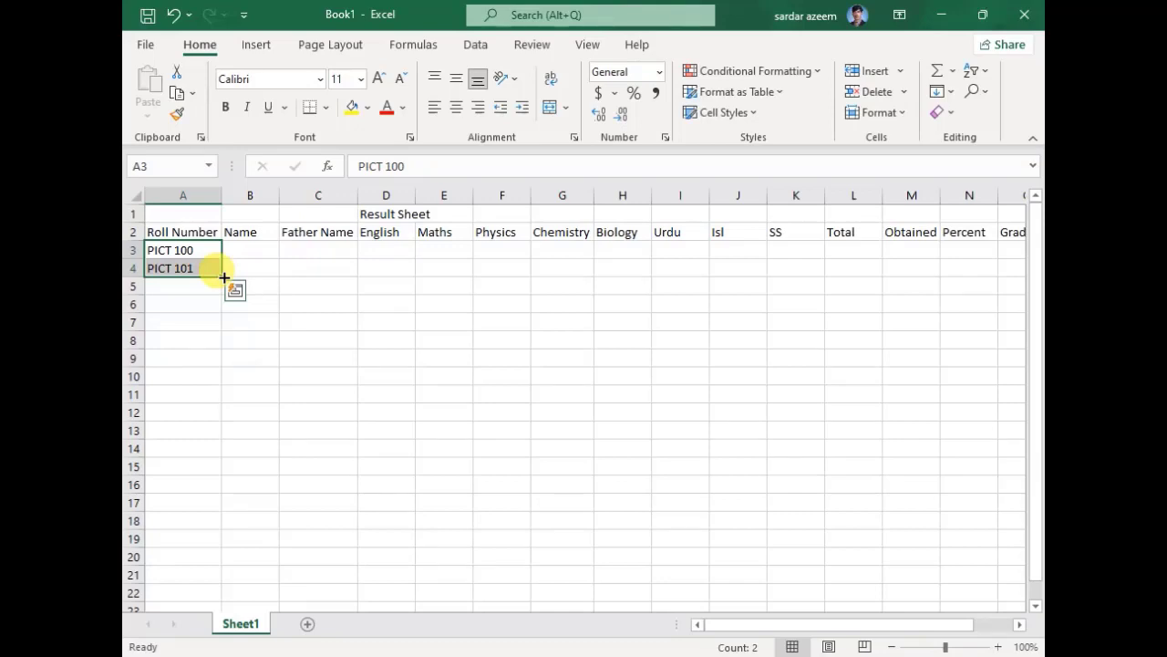
{"action": "left_click_drag", "start_coordinate": [223, 277], "coordinate": [224, 438]}
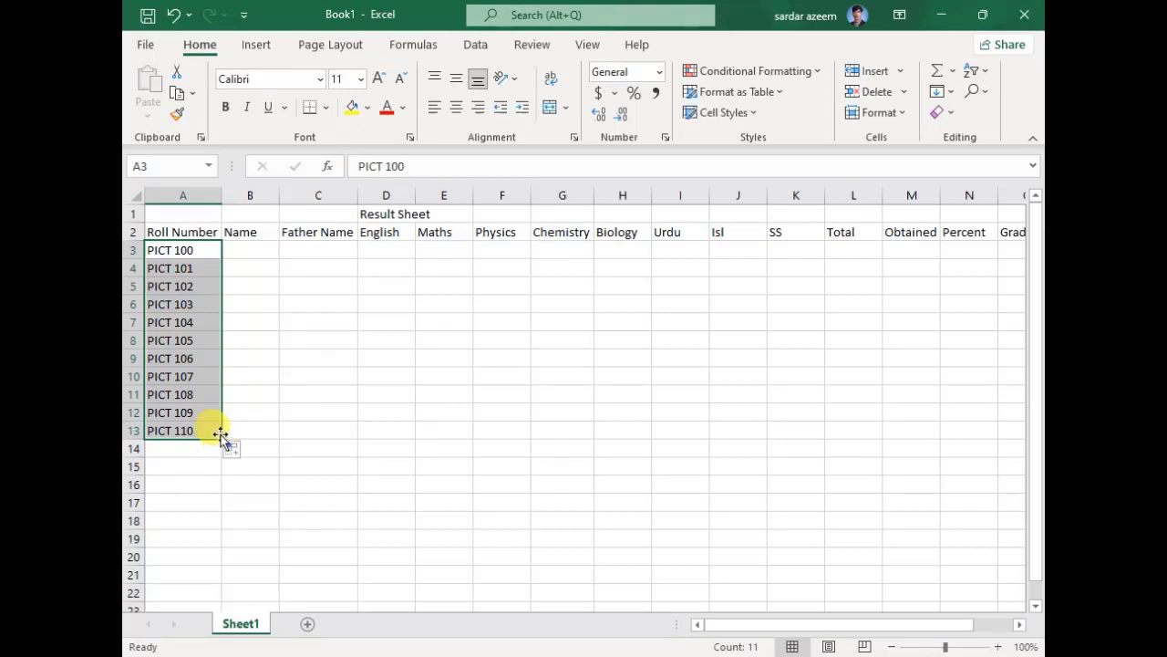
- Enter the first three students' names in cells B3 to B5 of the Name column
{"action": "left_click", "coordinate": [246, 249]}
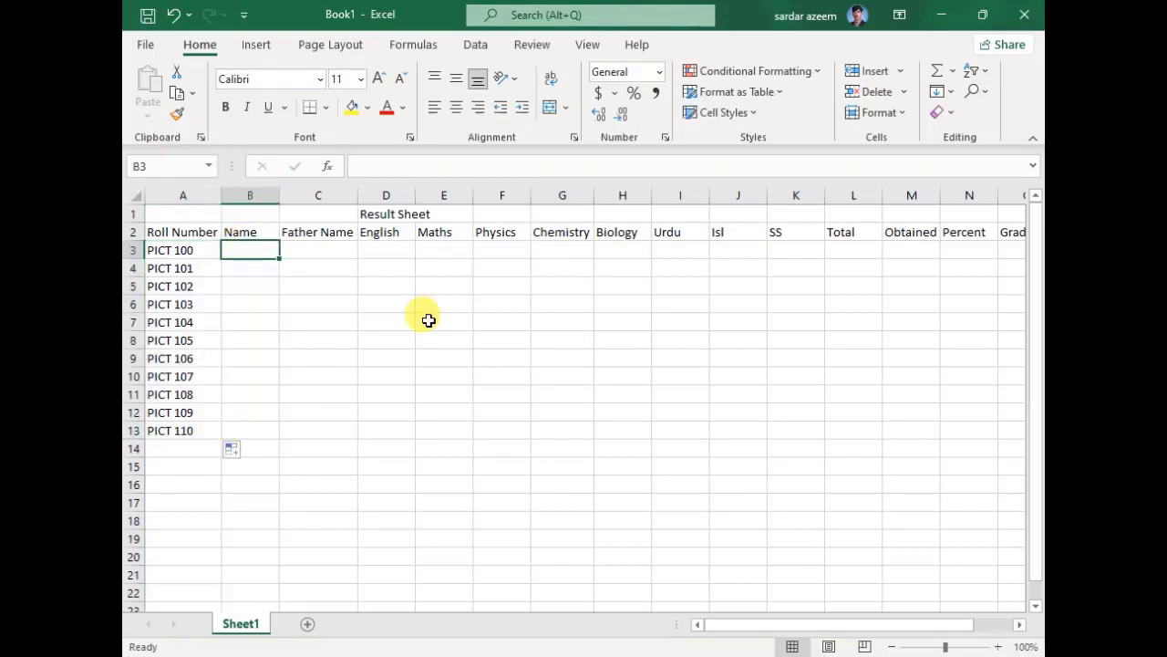
{"action": "type", "text": "Ali"}
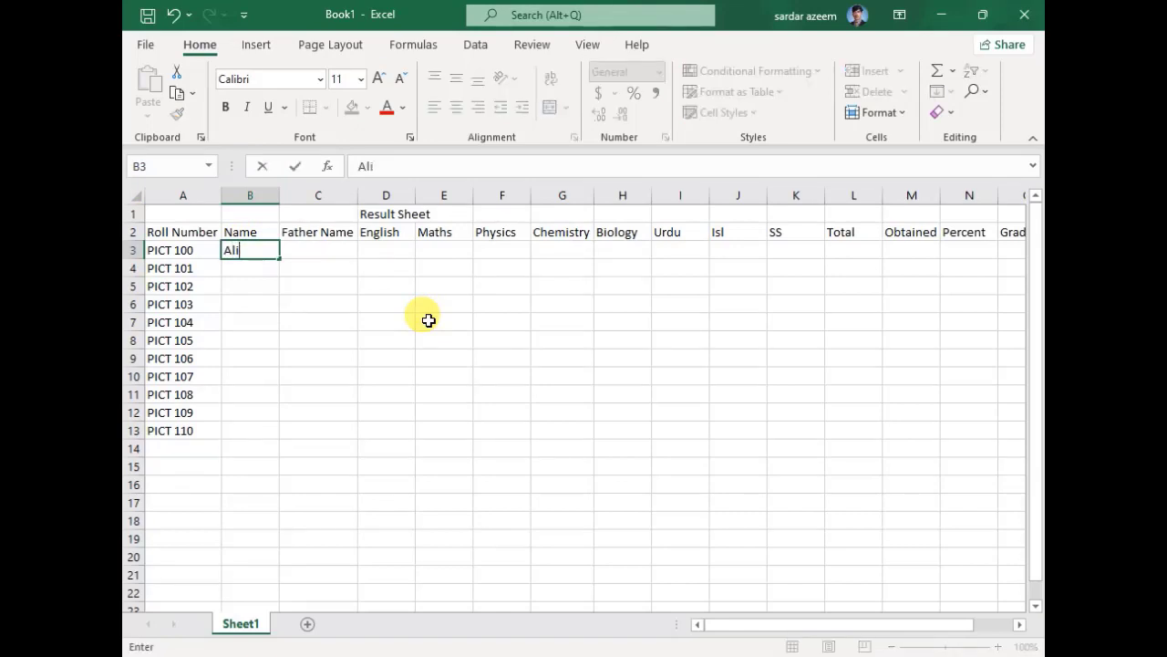
{"action": "key", "text": "Return"}
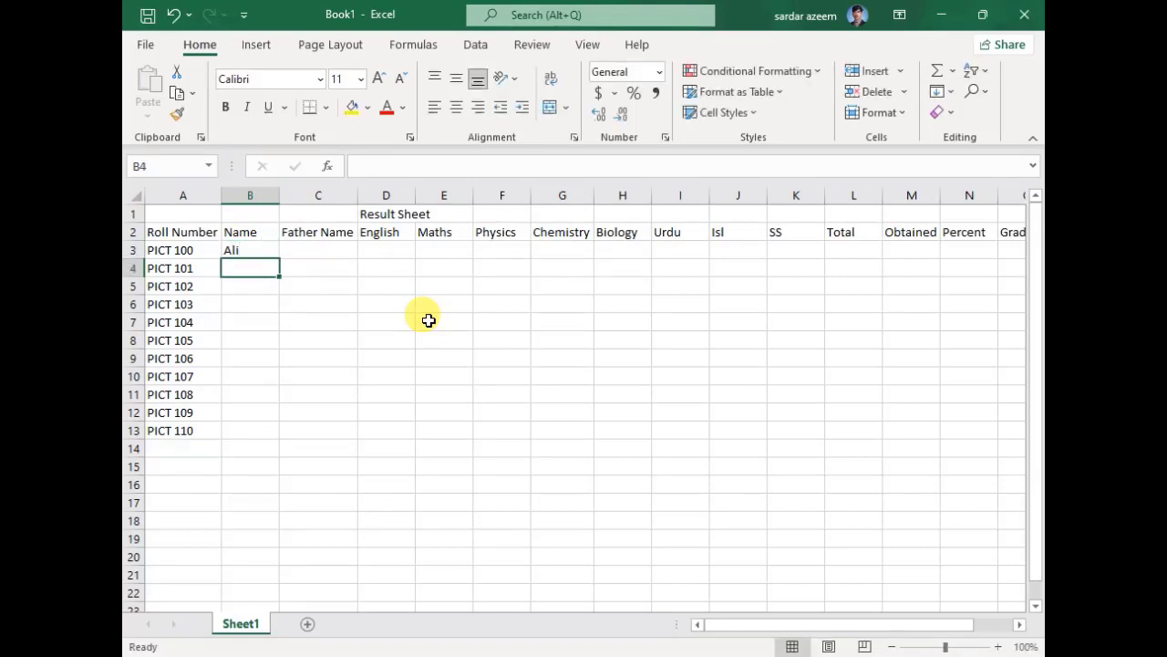
{"action": "type", "text": "Bilal"}
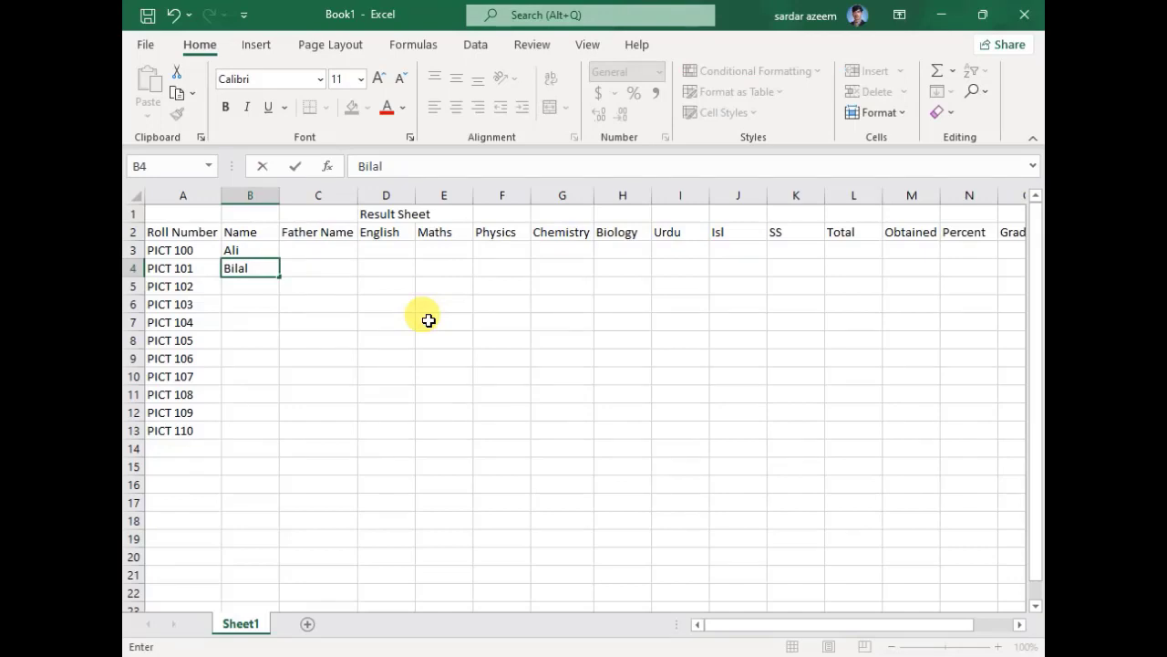
{"action": "key", "text": "Return"}
{"action": "type", "text": "Daud"}
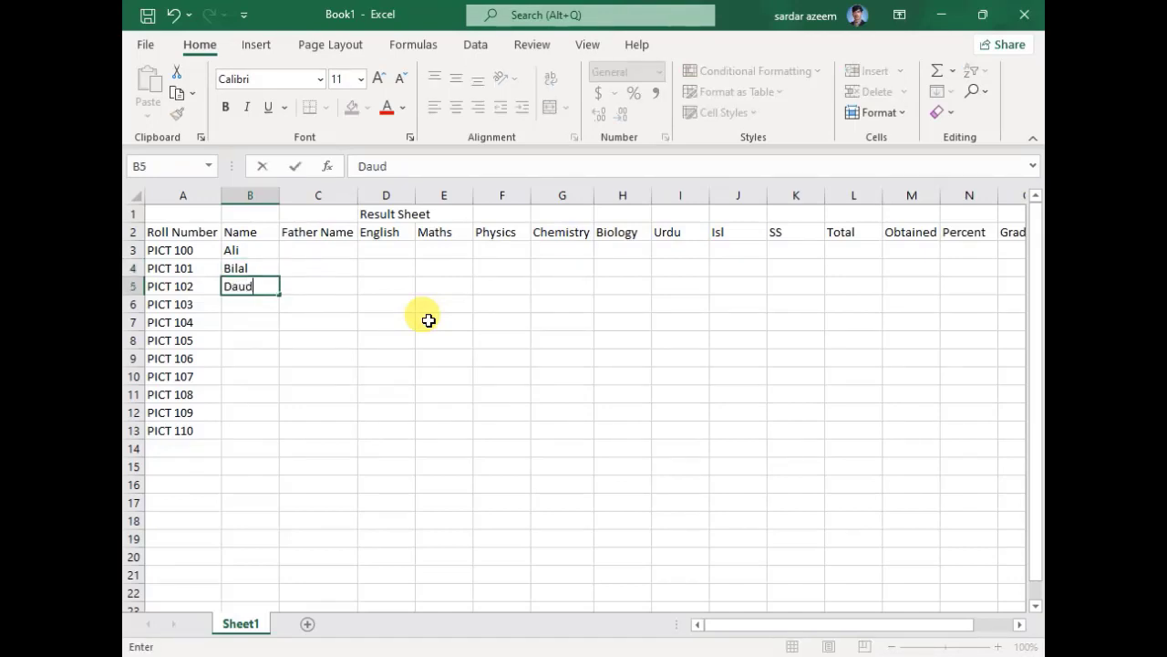
{"action": "key", "text": "Left"}
{"action": "key", "text": "Down"}
{"action": "key", "text": "Right"}
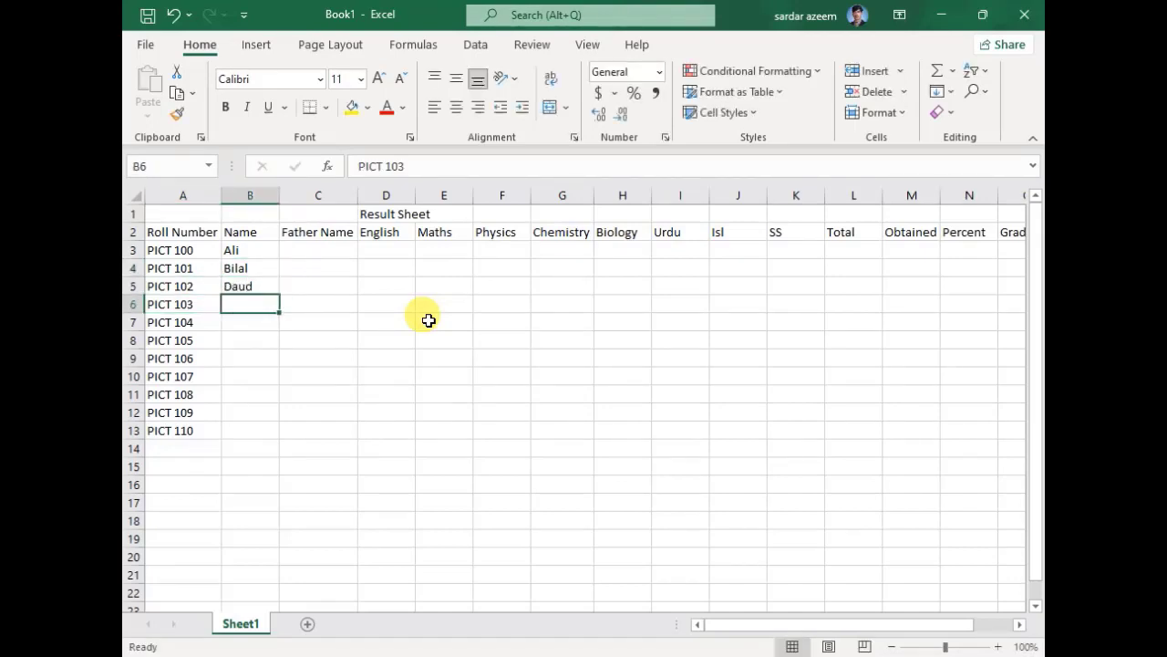
- Fill in the next three students' names in cells B6 to B8
{"action": "type", "text": "Eitsh"}
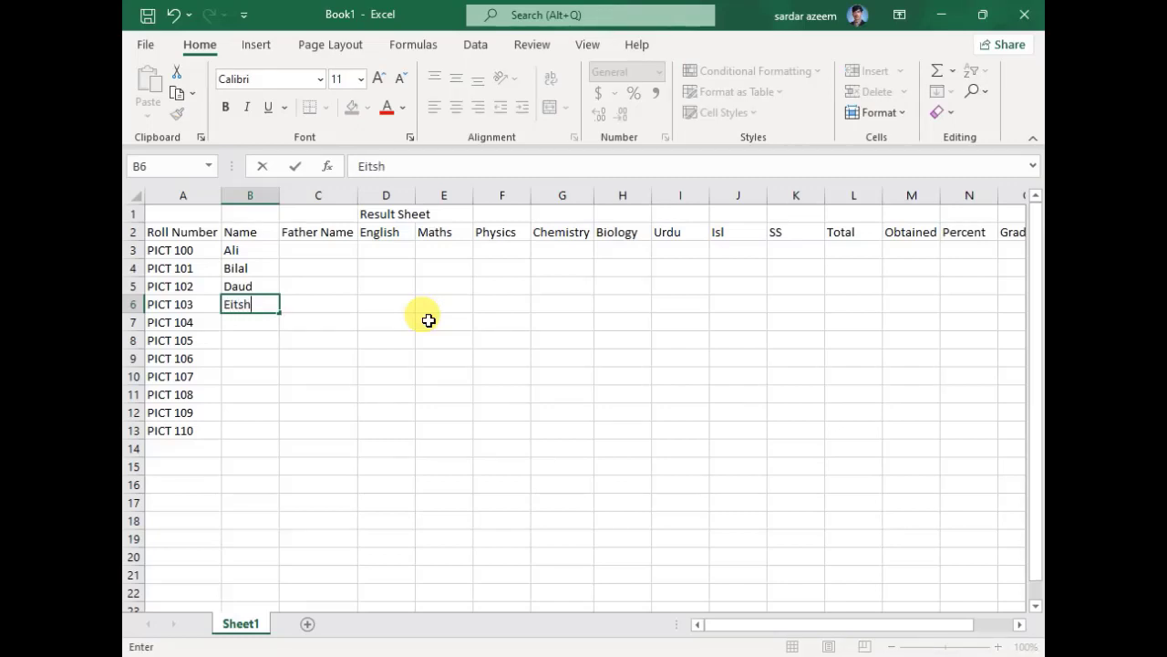
{"action": "type", "text": "am"}
{"action": "key", "text": "Return"}
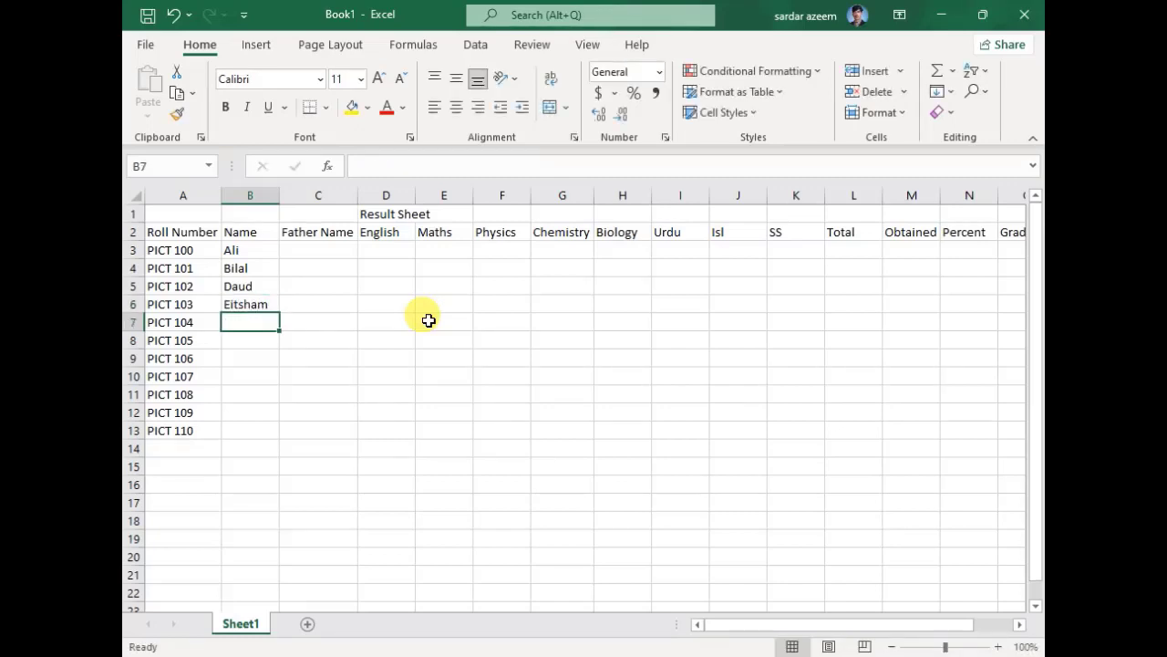
{"action": "type", "text": "Zia"}
{"action": "key", "text": "Return"}
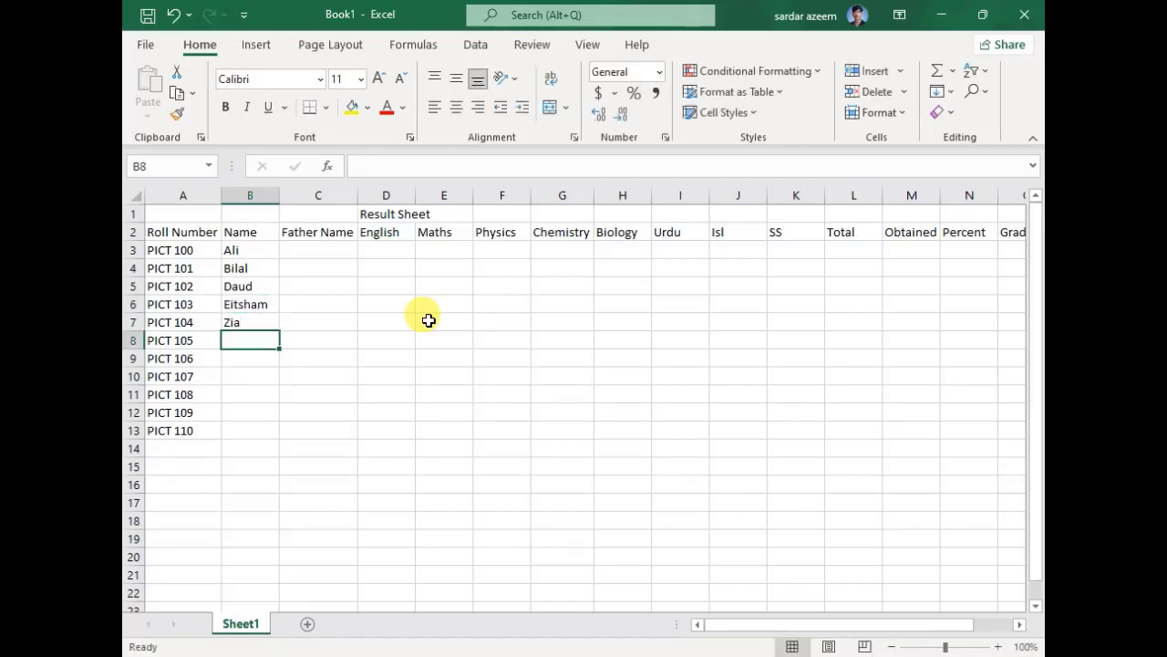
{"action": "type", "text": "Zafar"}
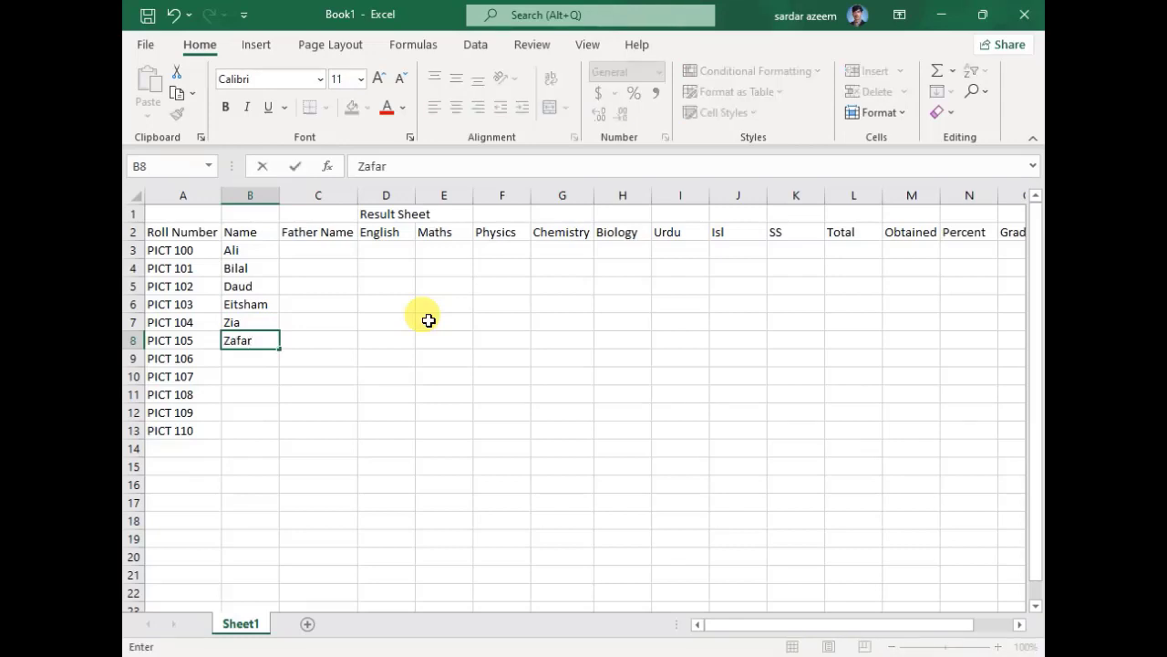
{"action": "key", "text": "Tab"}
{"action": "key", "text": "Return"}
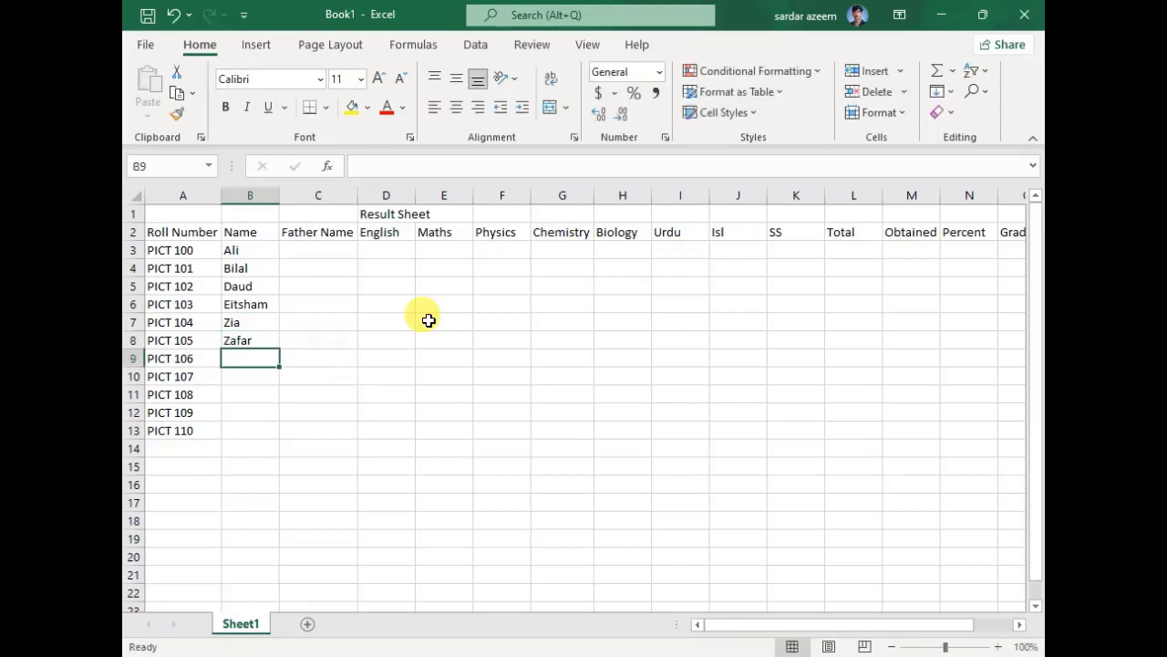
- Add the names of the students in rows 9 to 11 to cells B9 to B11
{"action": "type", "text": "Kamran"}
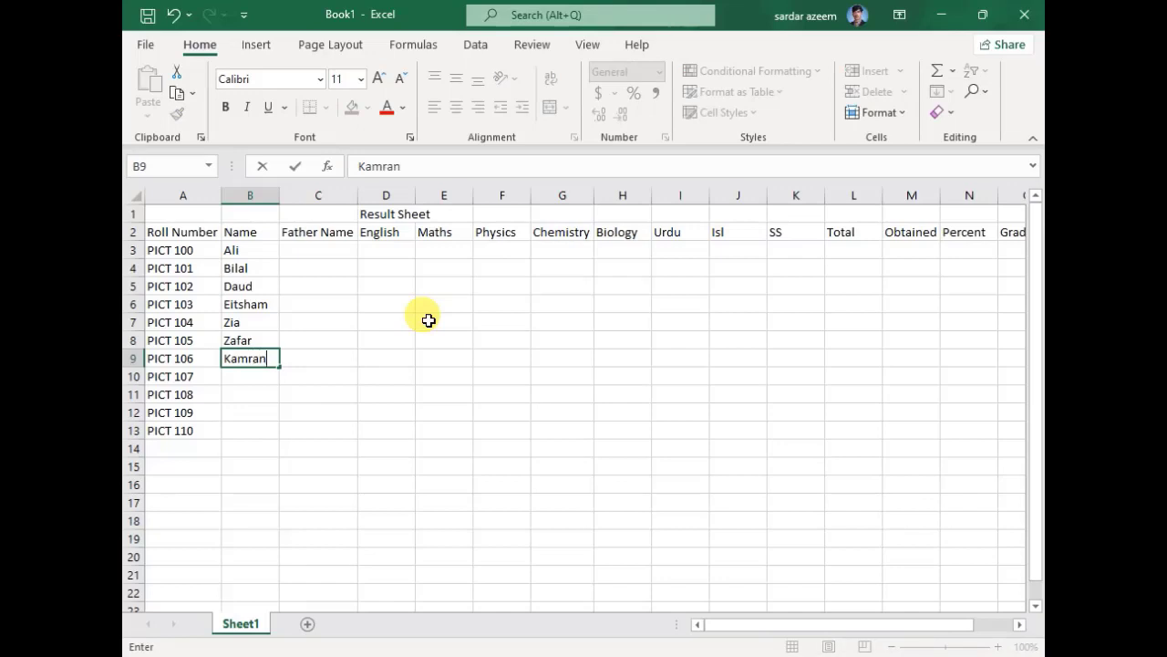
{"action": "key", "text": "Return"}
{"action": "key", "text": "Left"}
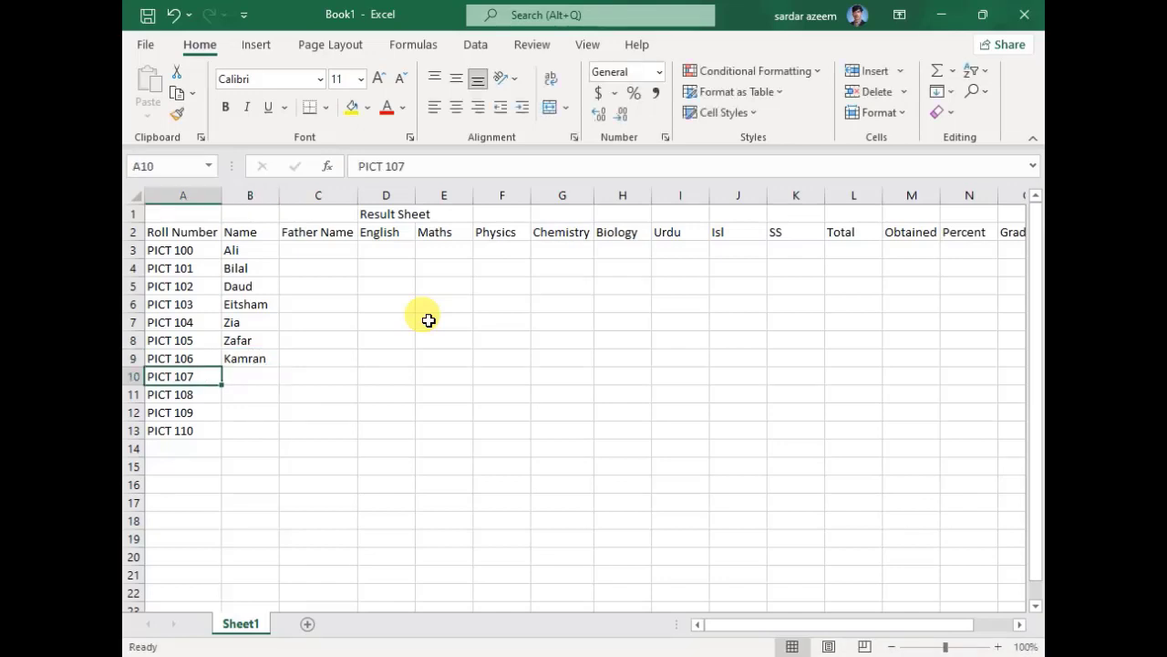
{"action": "key", "text": "Right"}
{"action": "type", "text": "Zeeshan"}
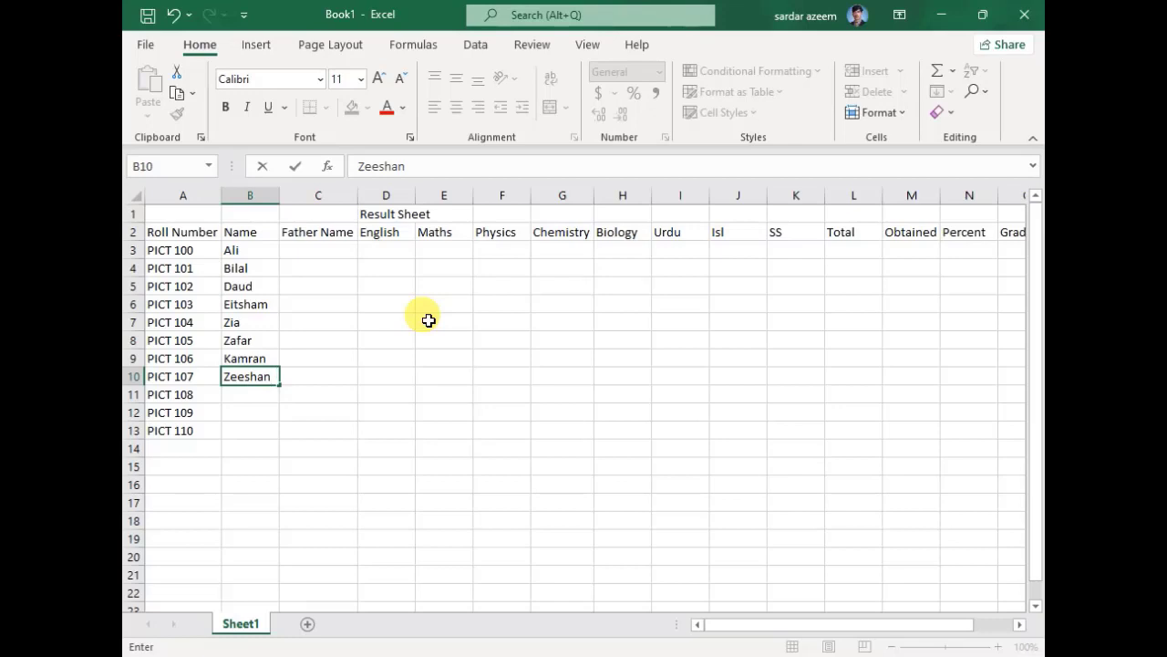
{"action": "key", "text": "Return"}
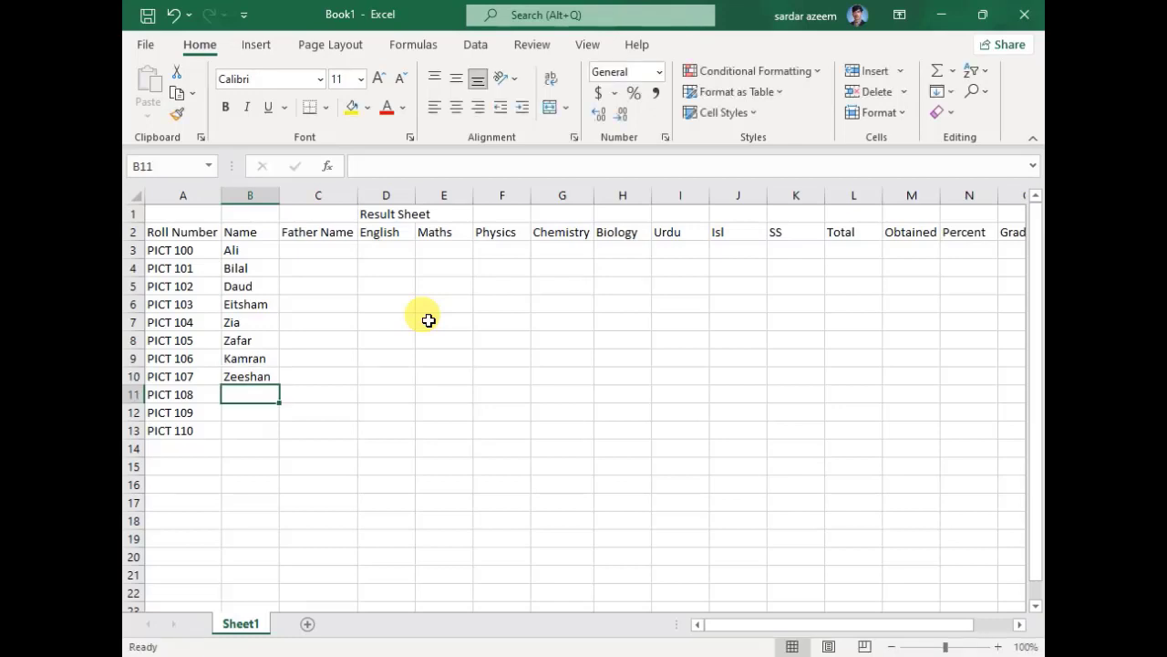
{"action": "type", "text": "M"}
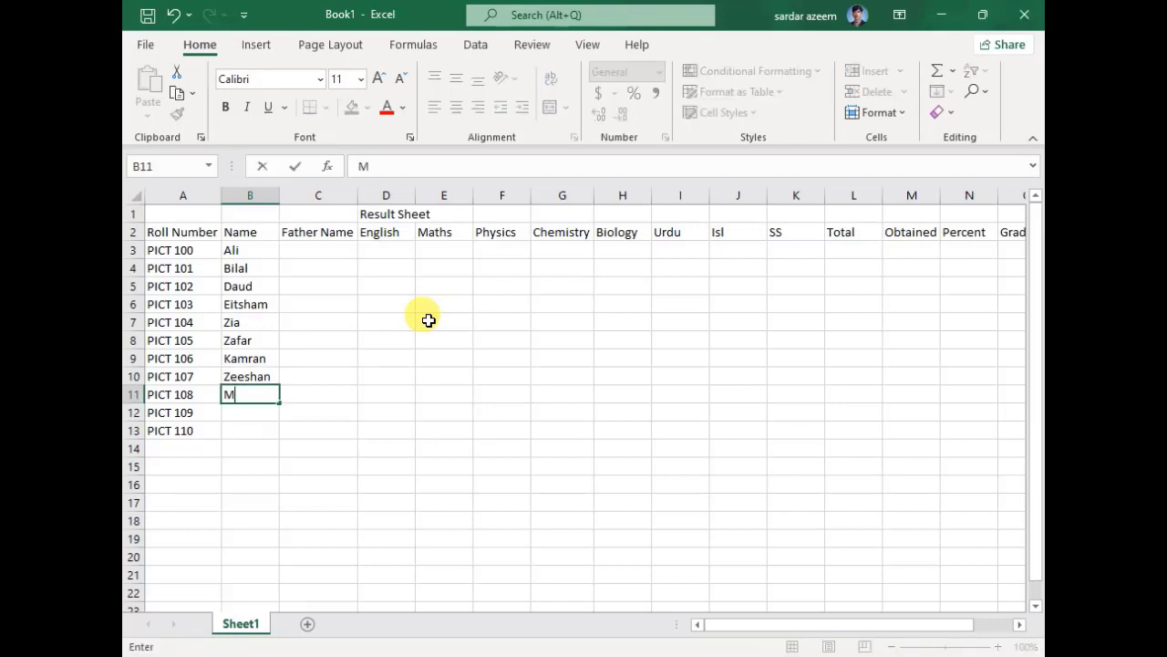
{"action": "type", "text": "ohsin"}
{"action": "key", "text": "Return"}
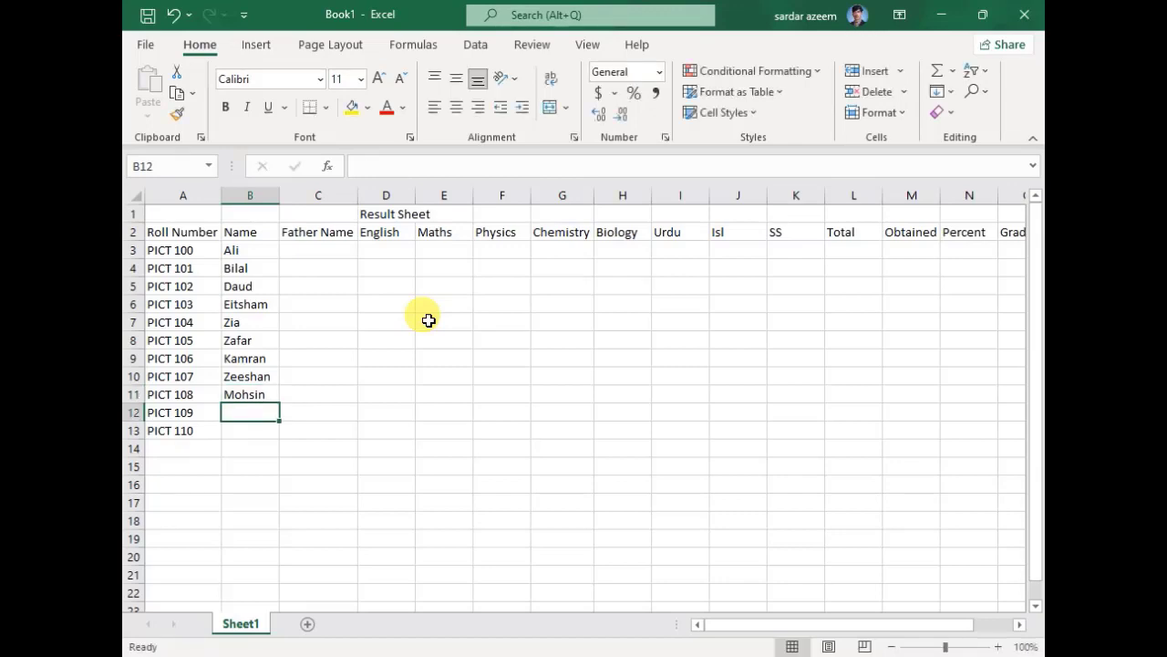
- Enter the last two students' names in cells B12 and B13 of the Name column
{"action": "type", "text": "Wqa"}
{"action": "key", "text": "BackSpace"}
{"action": "key", "text": "BackSpace"}
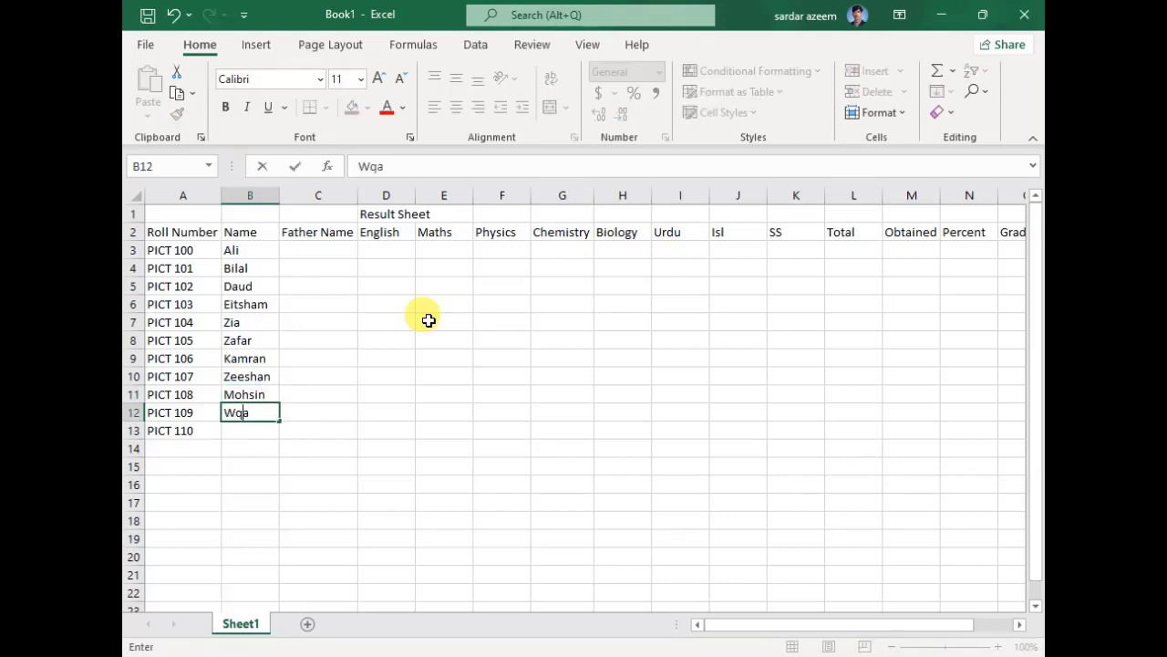
{"action": "type", "text": "q"}
{"action": "key", "text": "BackSpace"}
{"action": "type", "text": "aqas"}
{"action": "key", "text": "Return"}
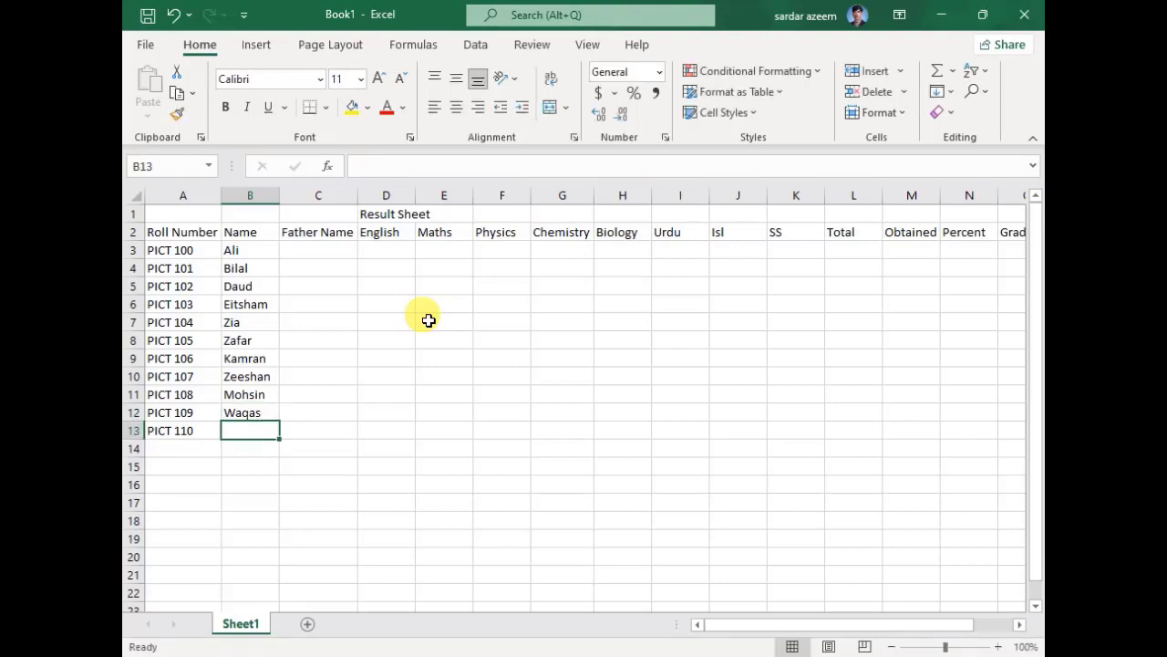
{"action": "type", "text": "yousaf"}
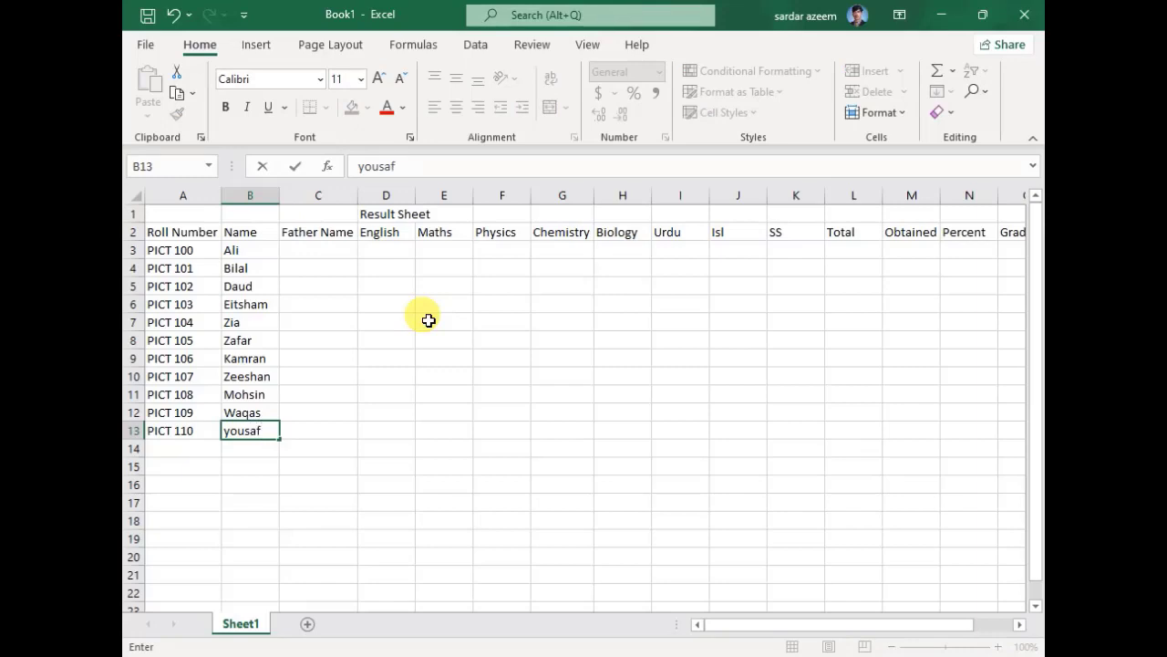
{"action": "key", "text": "Tab"}
- Enter the fathers' names for the first three students in cells C3 to C5
{"action": "key", "text": "Up"}
{"action": "key", "text": "Up"}
{"action": "key", "text": "Up"}
{"action": "key", "text": "Up"}
{"action": "key", "text": "Up"}
{"action": "key", "text": "Up"}
{"action": "key", "text": "Up"}
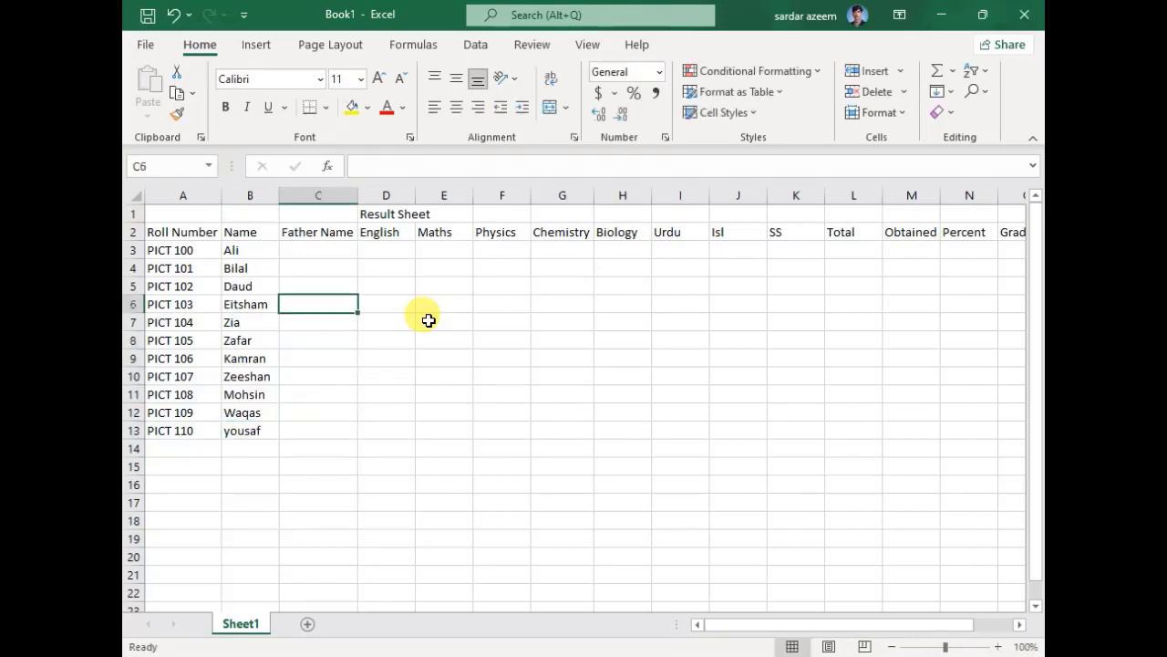
{"action": "key", "text": "Up"}
{"action": "key", "text": "Up"}
{"action": "key", "text": "Up"}
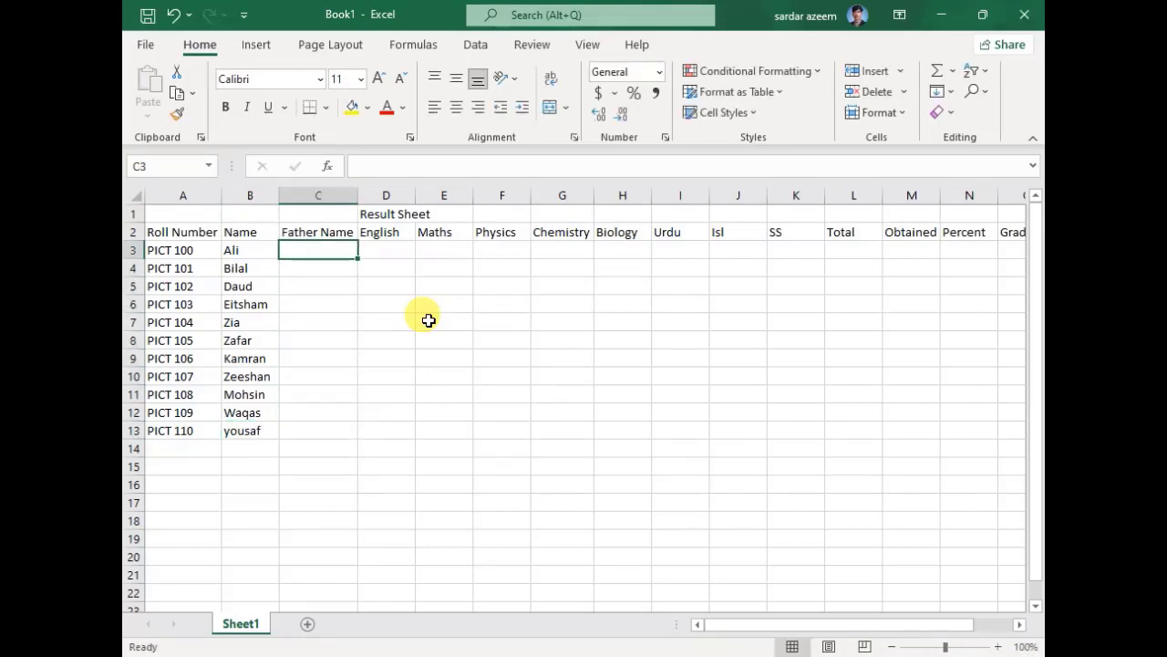
{"action": "type", "text": "usman"}
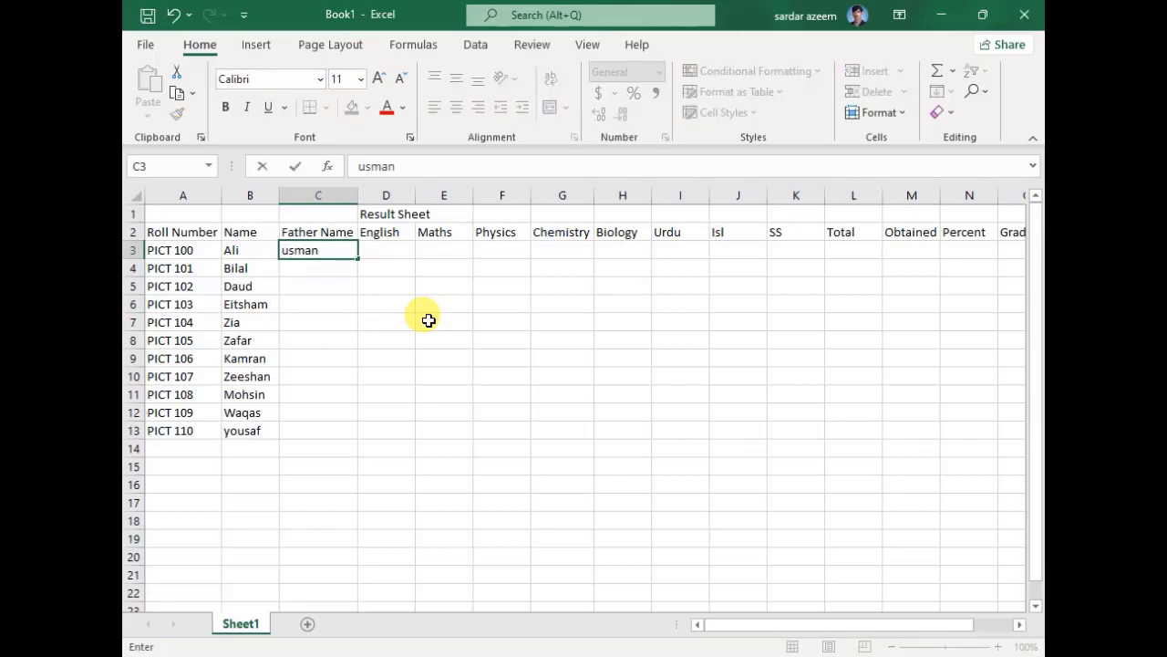
{"action": "key", "text": "Return"}
{"action": "type", "text": "zah"}
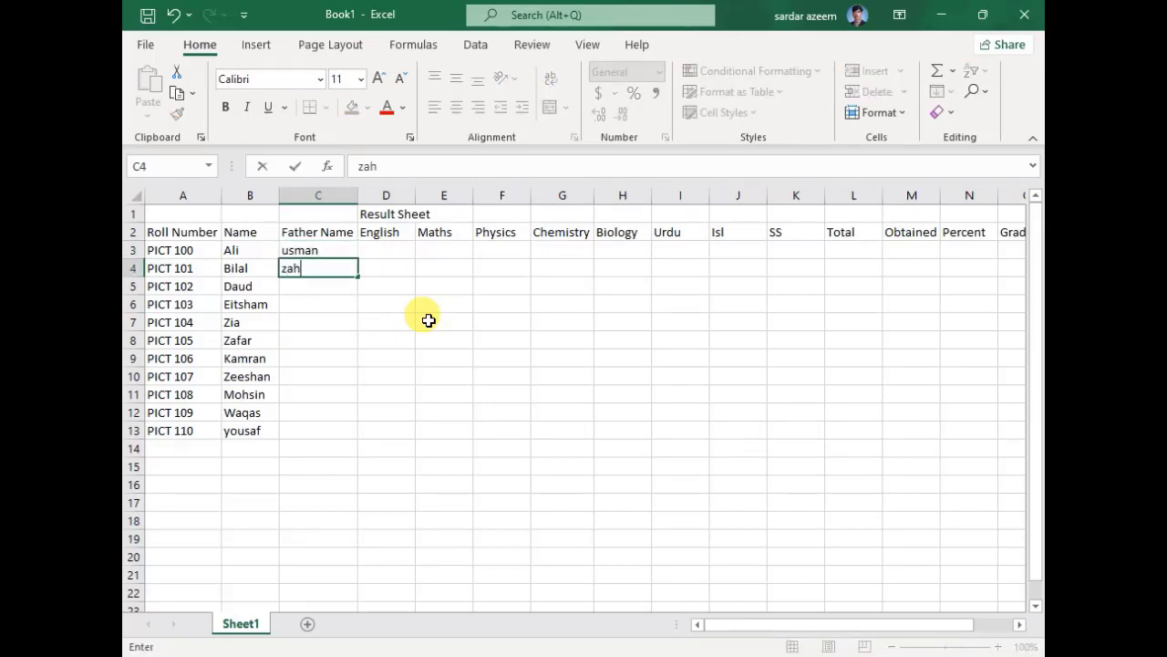
{"action": "type", "text": "eer"}
{"action": "key", "text": "Return"}
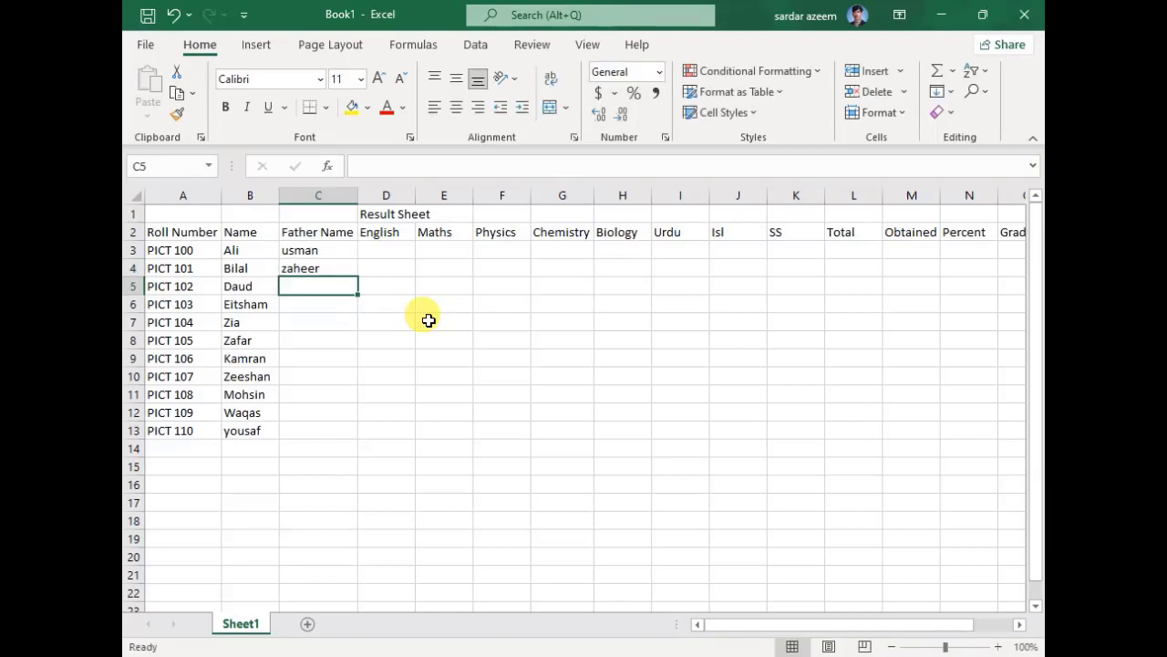
{"action": "type", "text": "gul"}
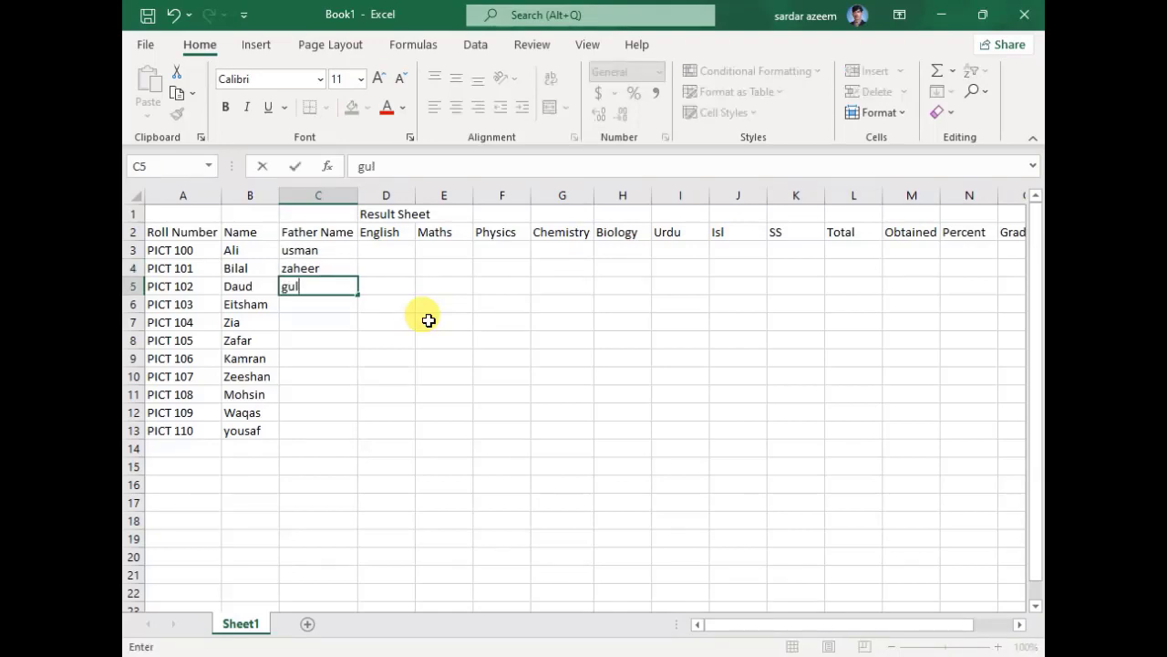
{"action": "key", "text": "Return"}
- Fill in the next three fathers' names in cells C6 to C8 of the Father Name column
{"action": "type", "text": "shera"}
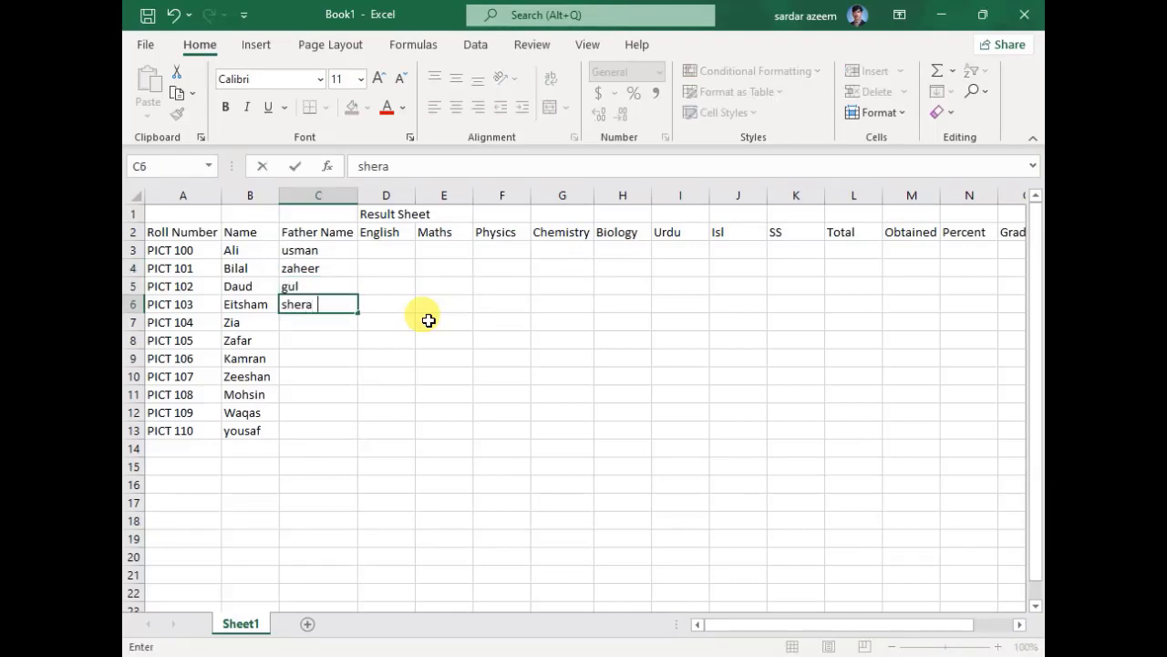
{"action": "key", "text": "BackSpace"}
{"action": "type", "text": "z"}
{"action": "key", "text": "Return"}
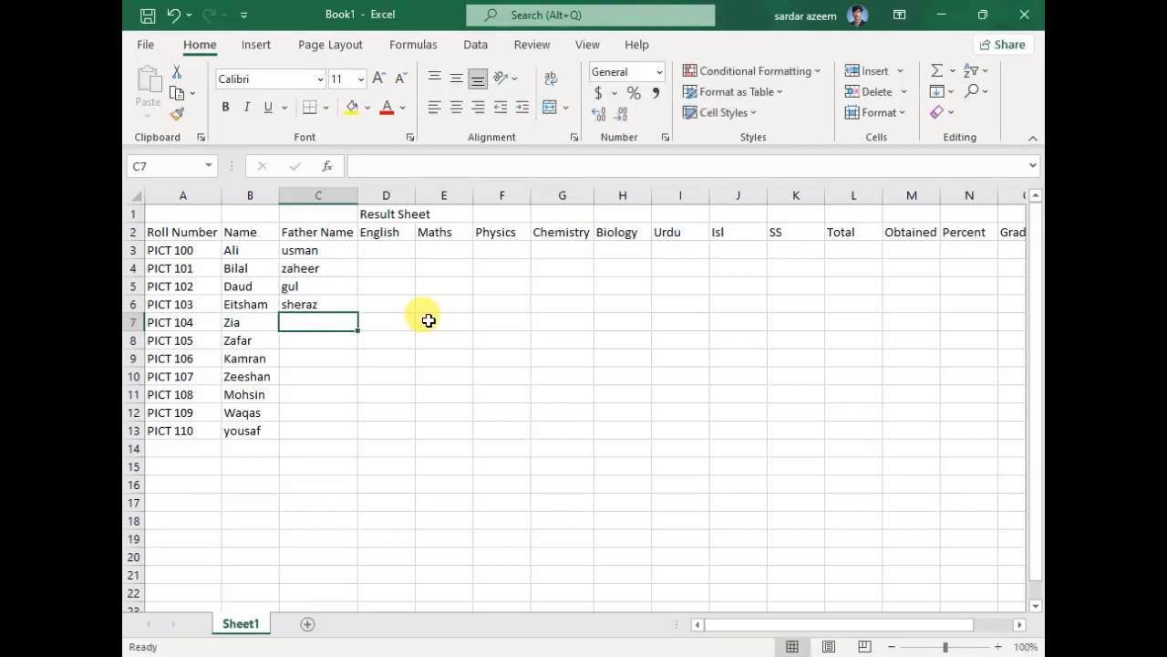
{"action": "type", "text": "safdar"}
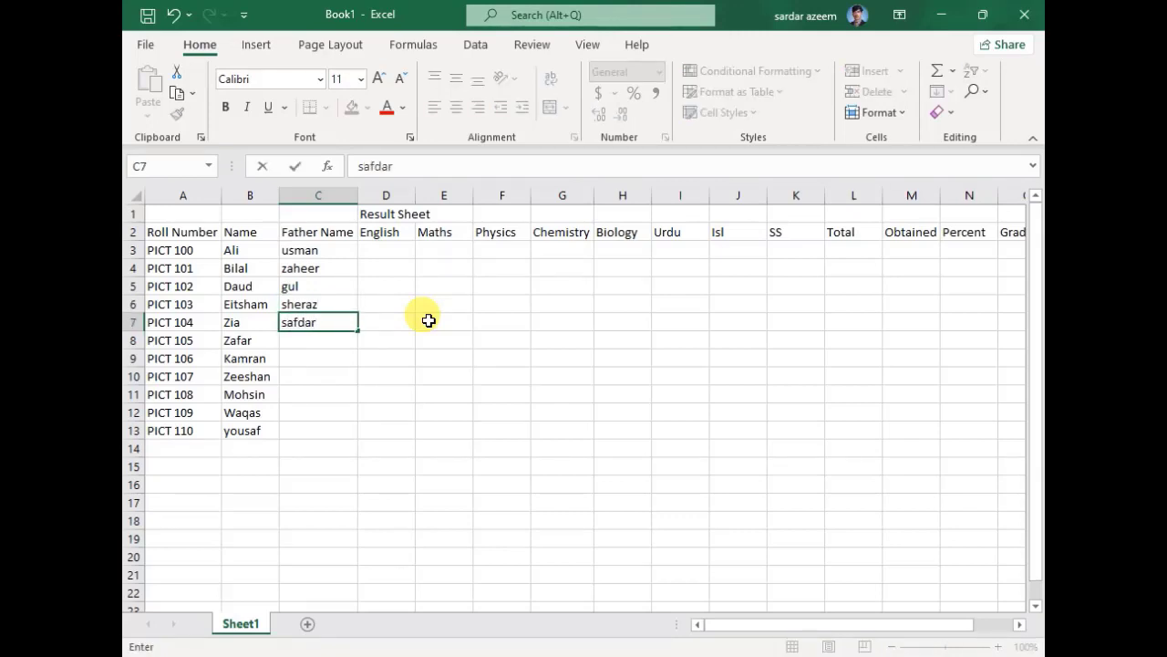
{"action": "key", "text": "Return"}
{"action": "type", "text": "ak"}
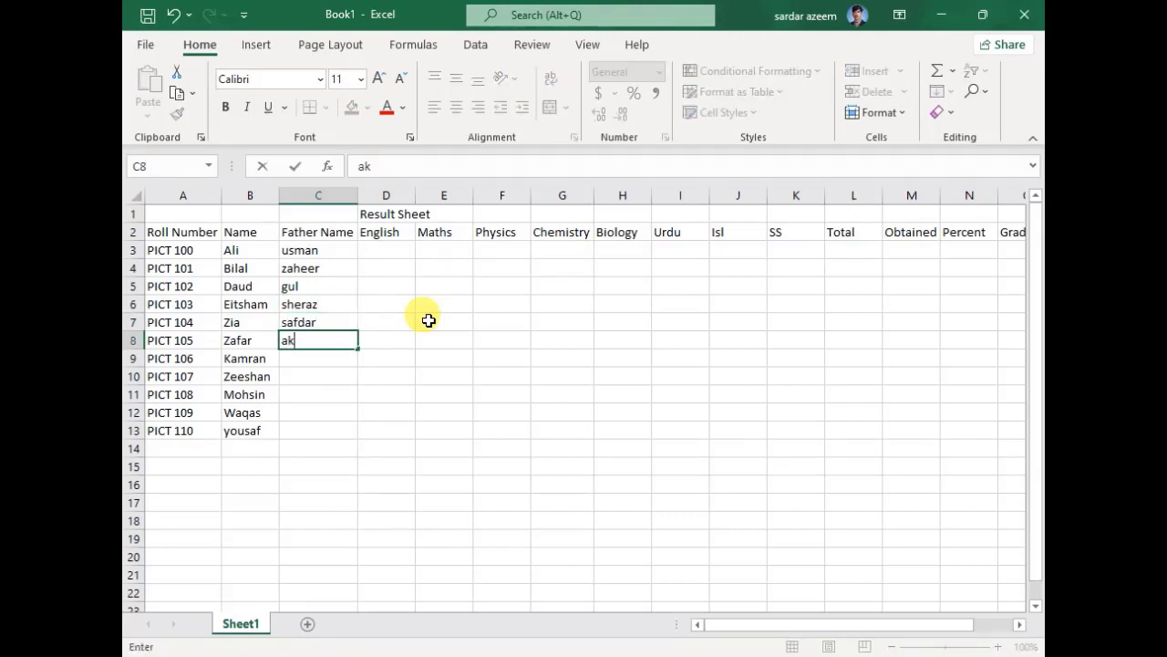
{"action": "type", "text": "mal"}
{"action": "key", "text": "Return"}
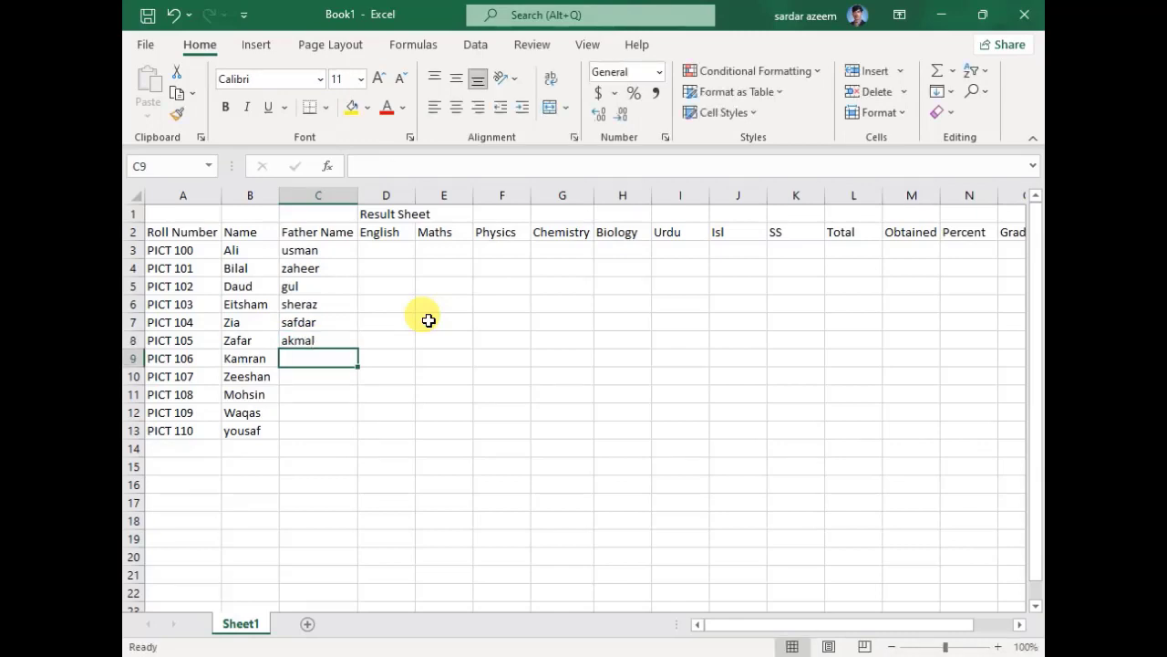
- Add the fathers' names for the students in rows 9 to 11 to cells C9 to C11
{"action": "type", "text": "tahir"}
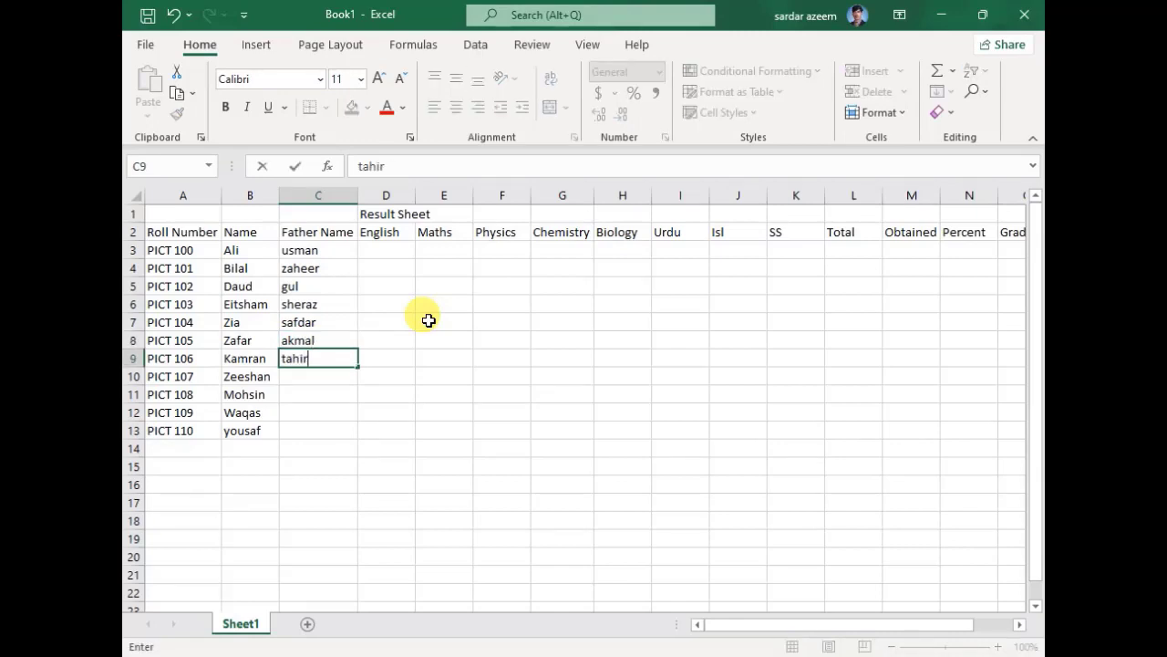
{"action": "key", "text": "Return"}
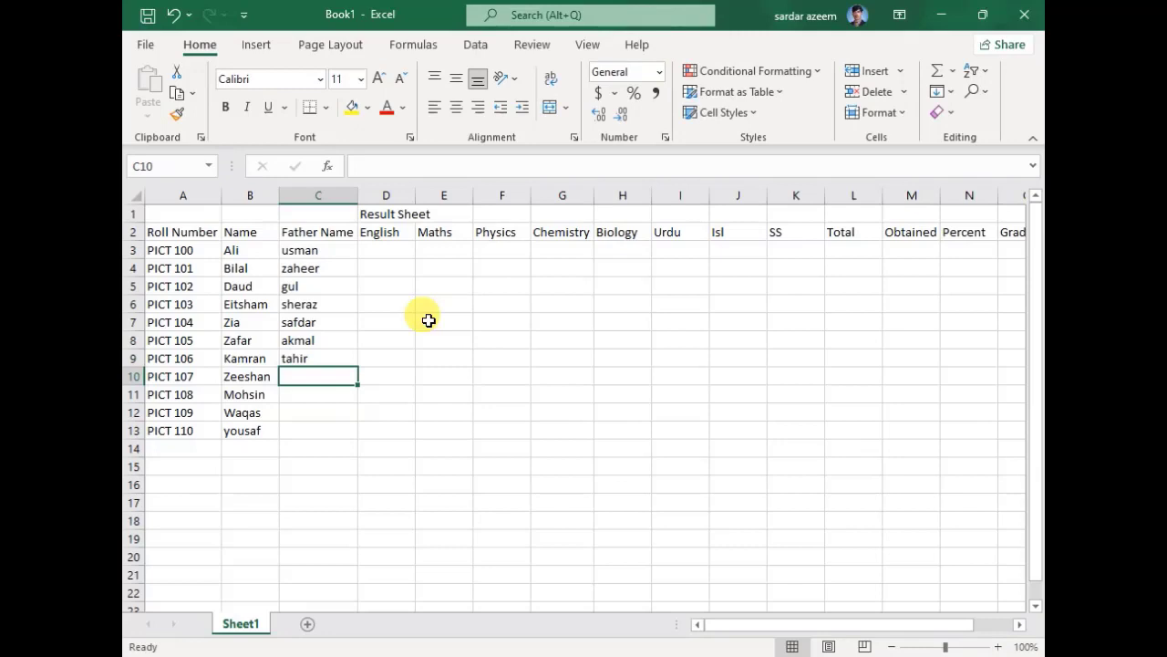
{"action": "type", "text": "rizwan"}
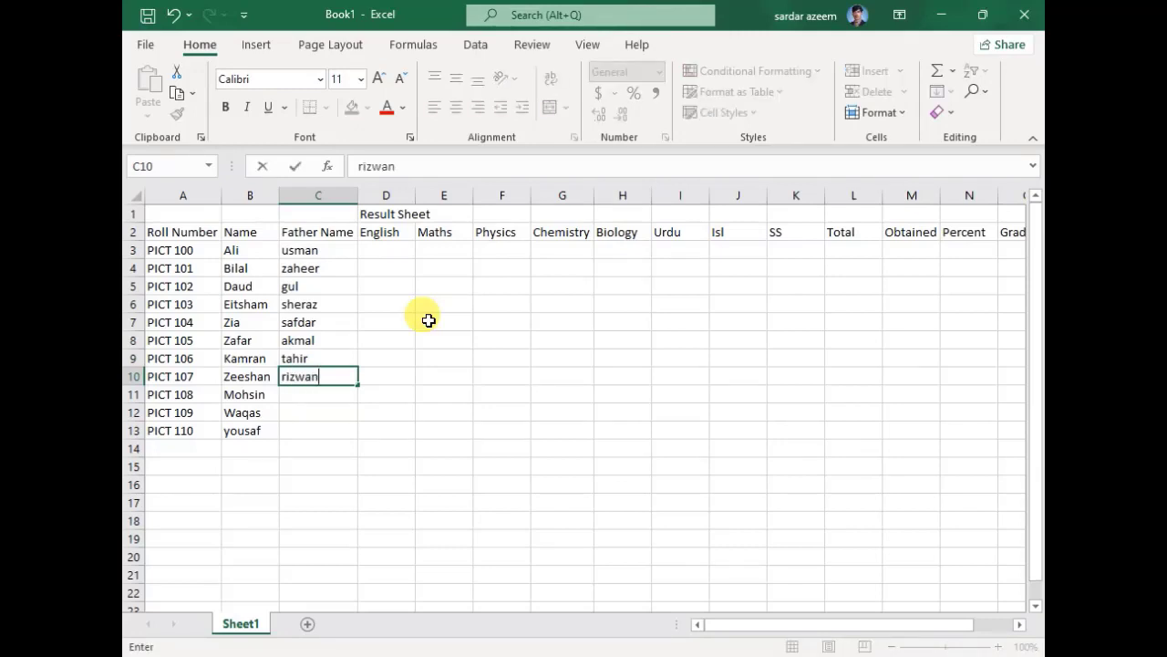
{"action": "key", "text": "Return"}
{"action": "type", "text": "ze"}
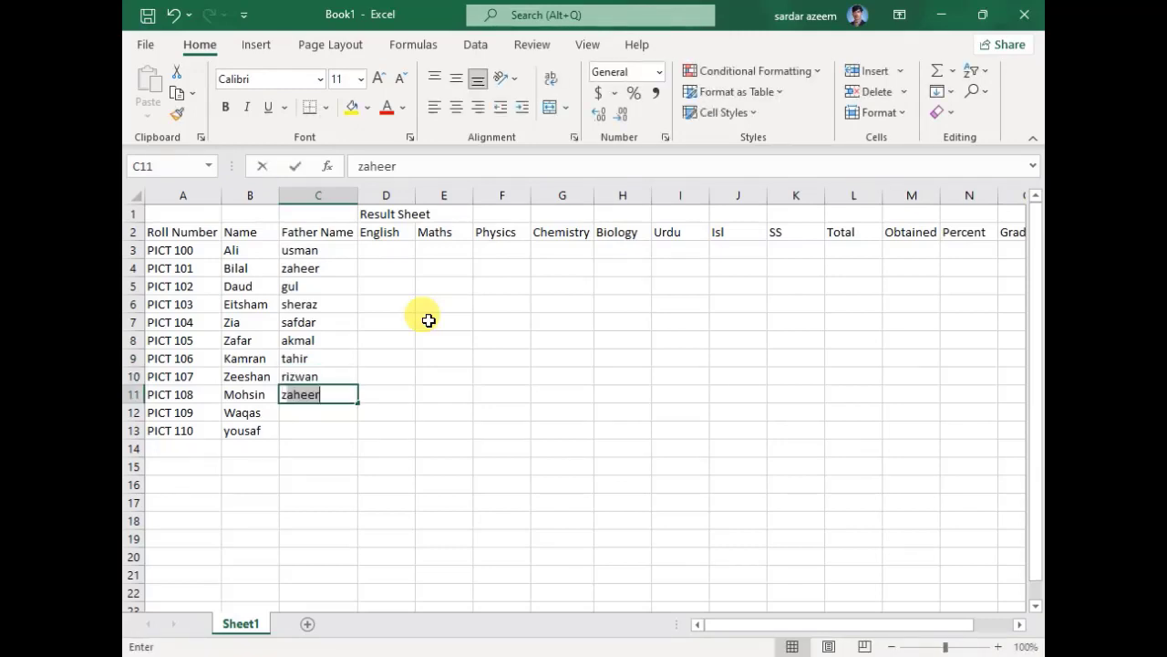
{"action": "type", "text": "es"}
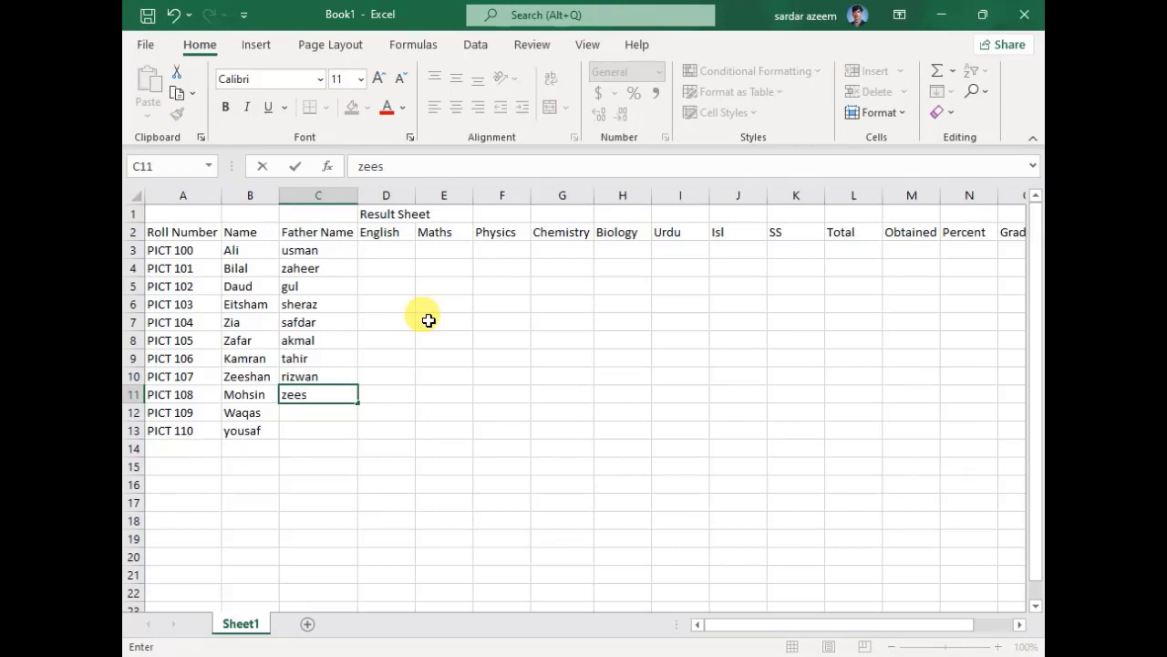
{"action": "type", "text": "han"}
{"action": "key", "text": "Return"}
- Complete the Father Name column with the last two fathers' names in cells C12 and C13
{"action": "type", "text": "liaqat"}
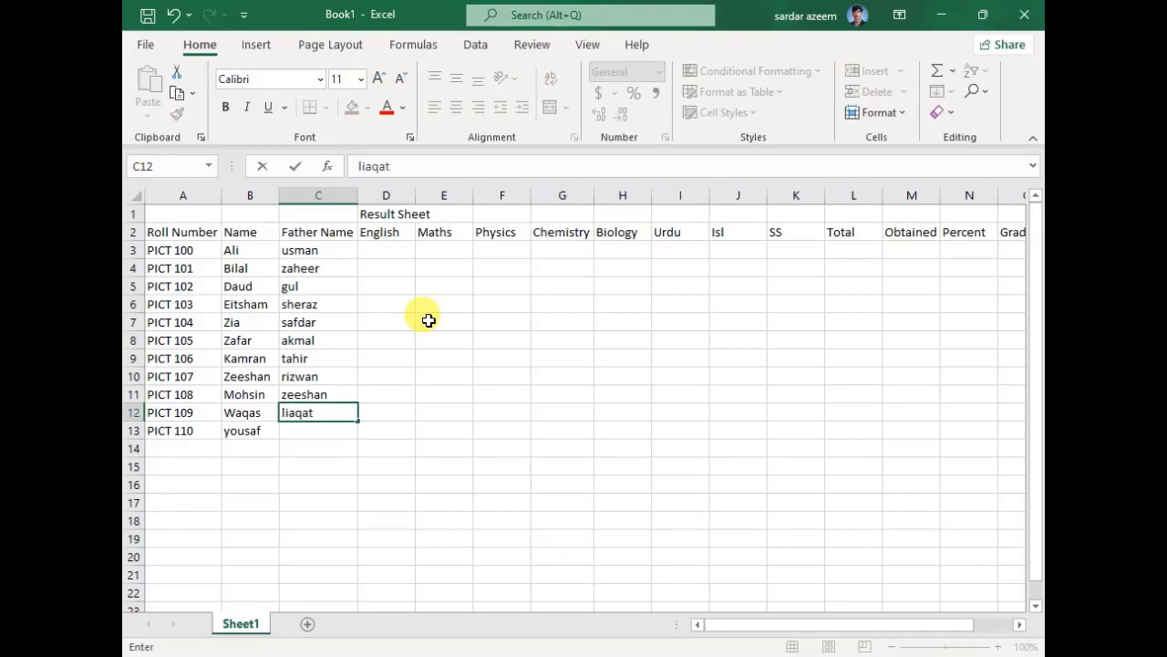
{"action": "key", "text": "Return"}
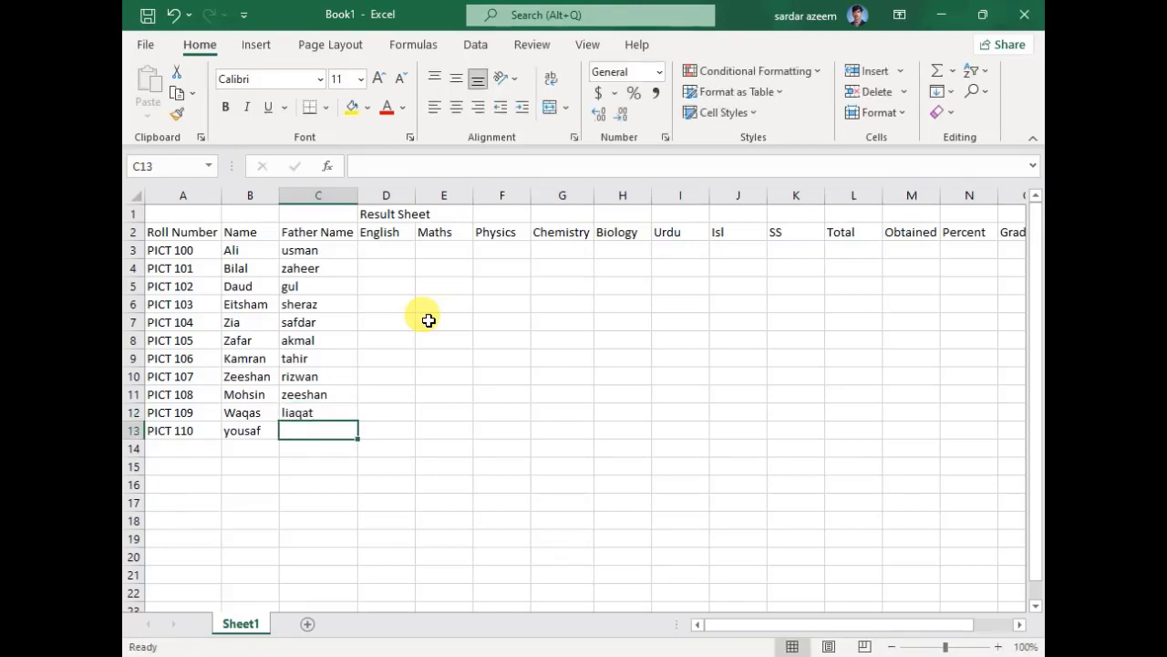
{"action": "type", "text": "sajjad"}
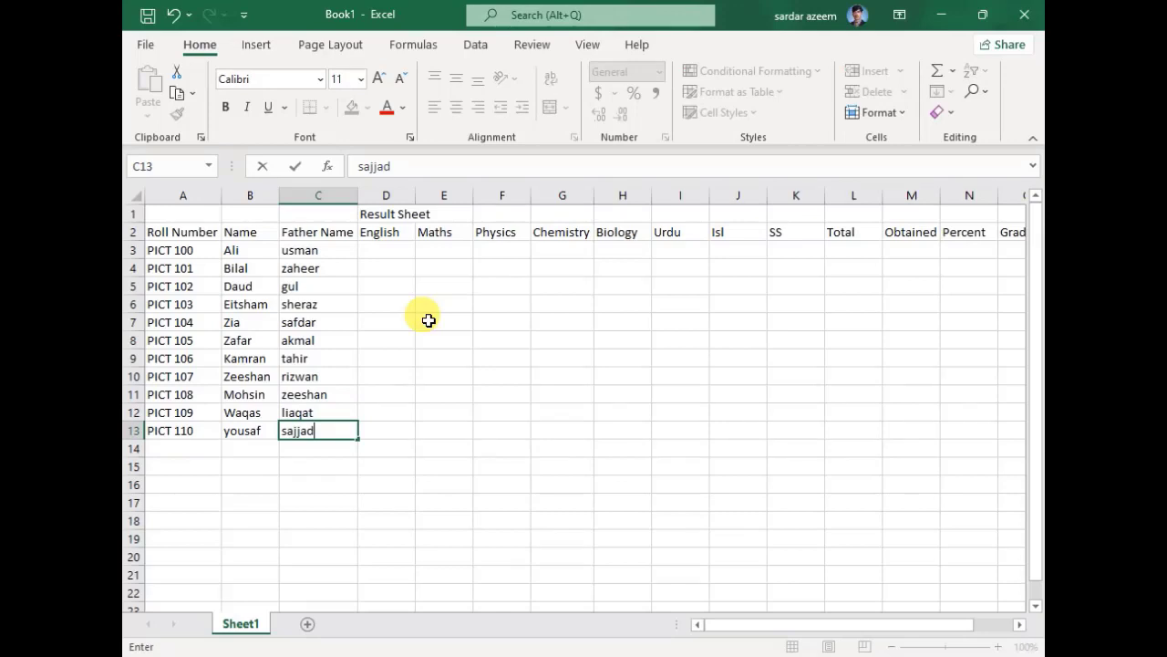
{"action": "key", "text": "Tab"}
- Enter the first student's marks in row 3: 99 for English in D3 and 98 for Maths in E3
{"action": "key", "text": "Up"}
{"action": "key", "text": "Up"}
{"action": "key", "text": "Up"}
{"action": "key", "text": "Up"}
{"action": "key", "text": "Up"}
{"action": "key", "text": "Up"}
{"action": "key", "text": "Up"}
{"action": "key", "text": "Up"}
{"action": "key", "text": "Up"}
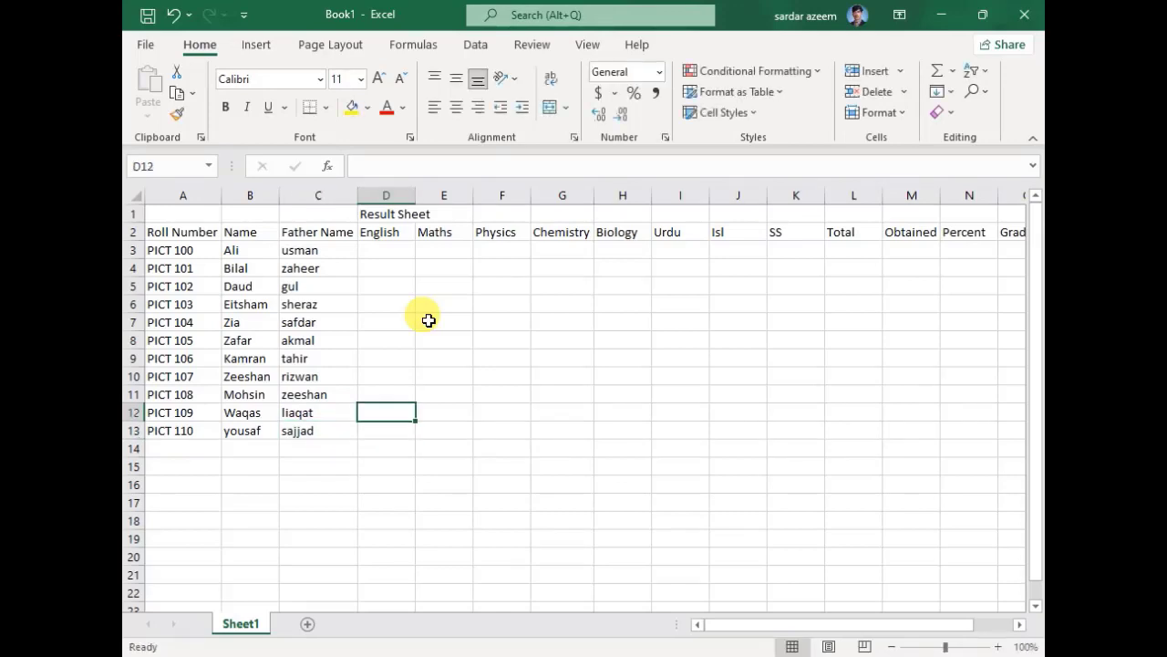
{"action": "key", "text": "Up"}
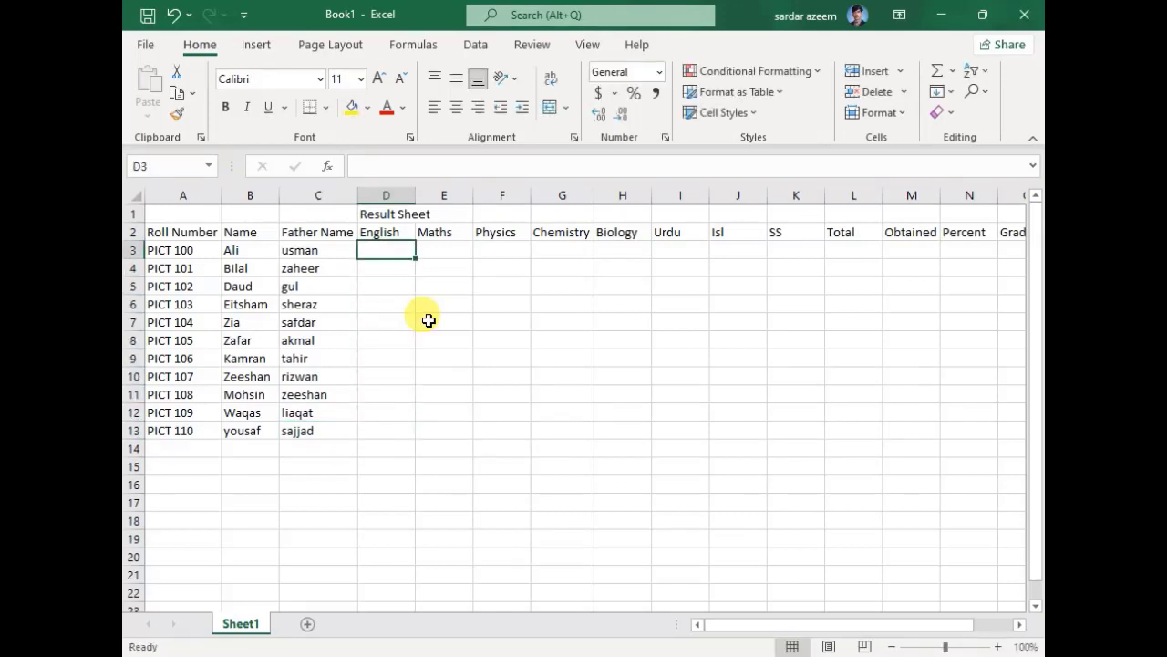
{"action": "type", "text": "99"}
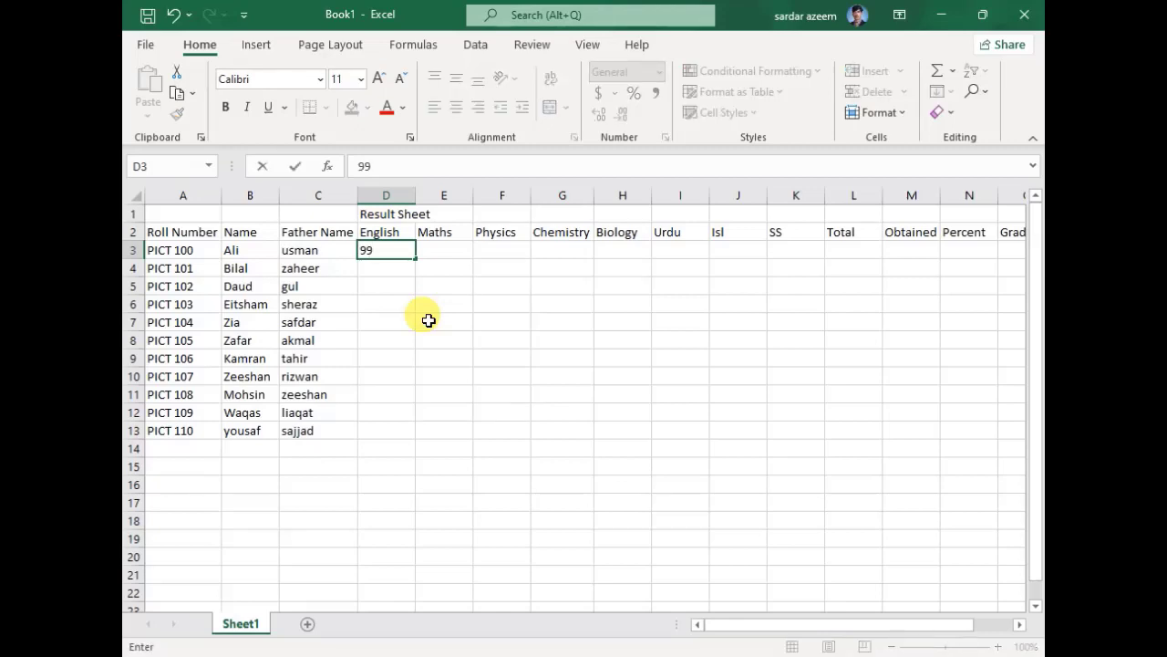
{"action": "key", "text": "Return"}
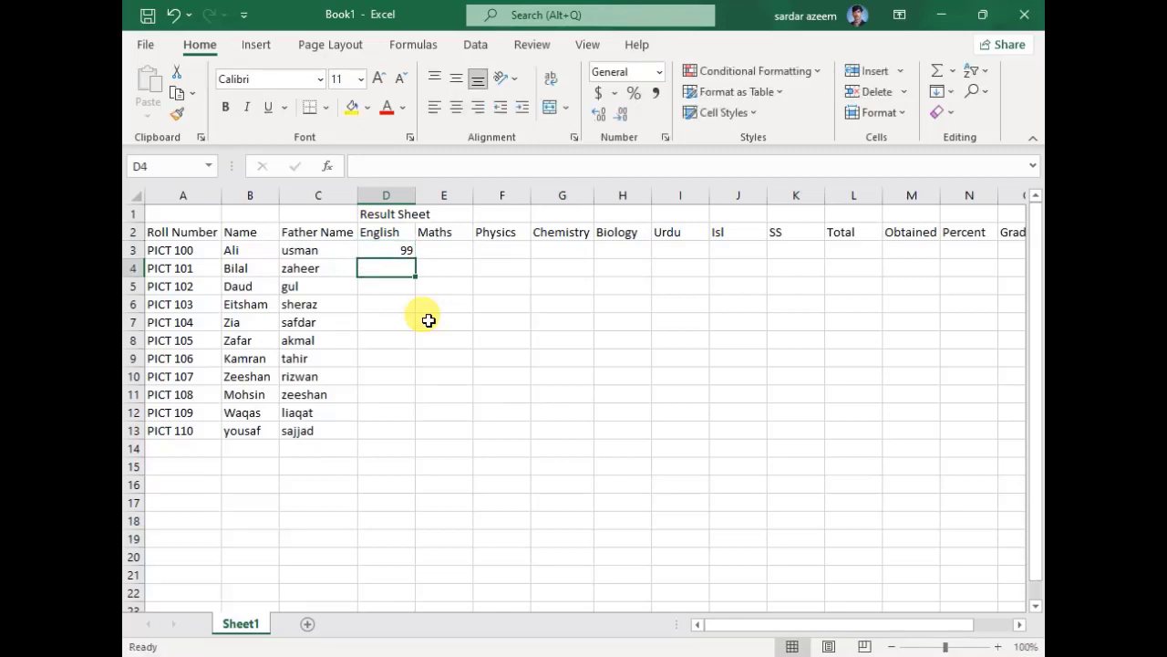
{"action": "key", "text": "Up"}
{"action": "key", "text": "Right"}
{"action": "type", "text": "98"}
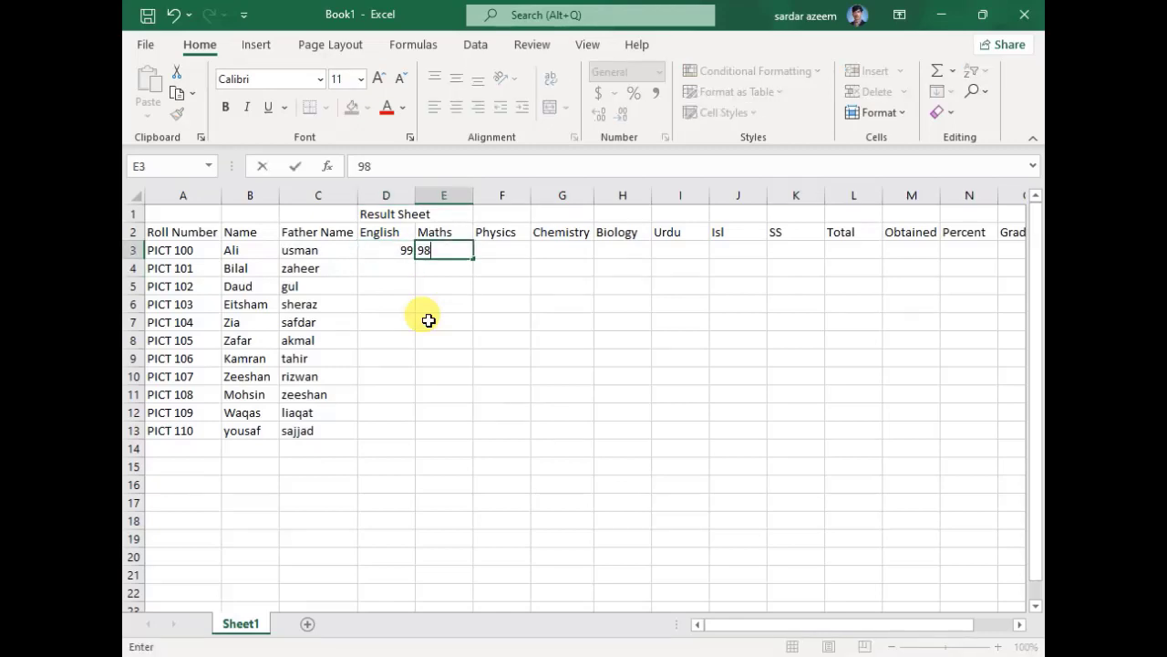
{"action": "key", "text": "Tab"}
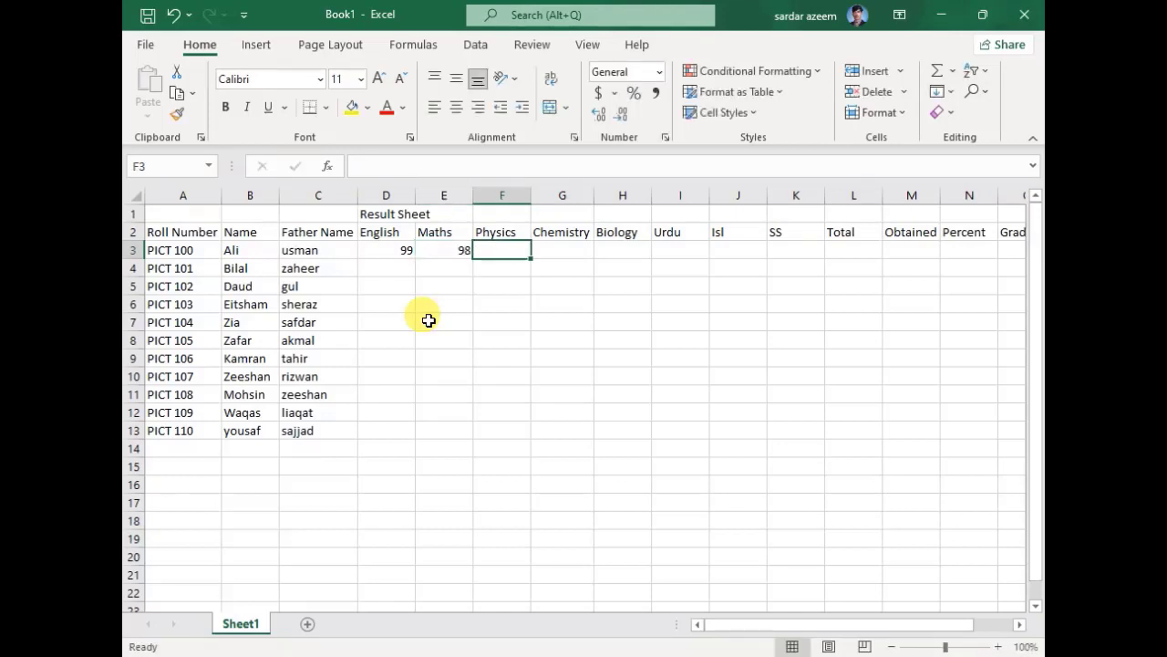
{"action": "key", "text": "Home"}
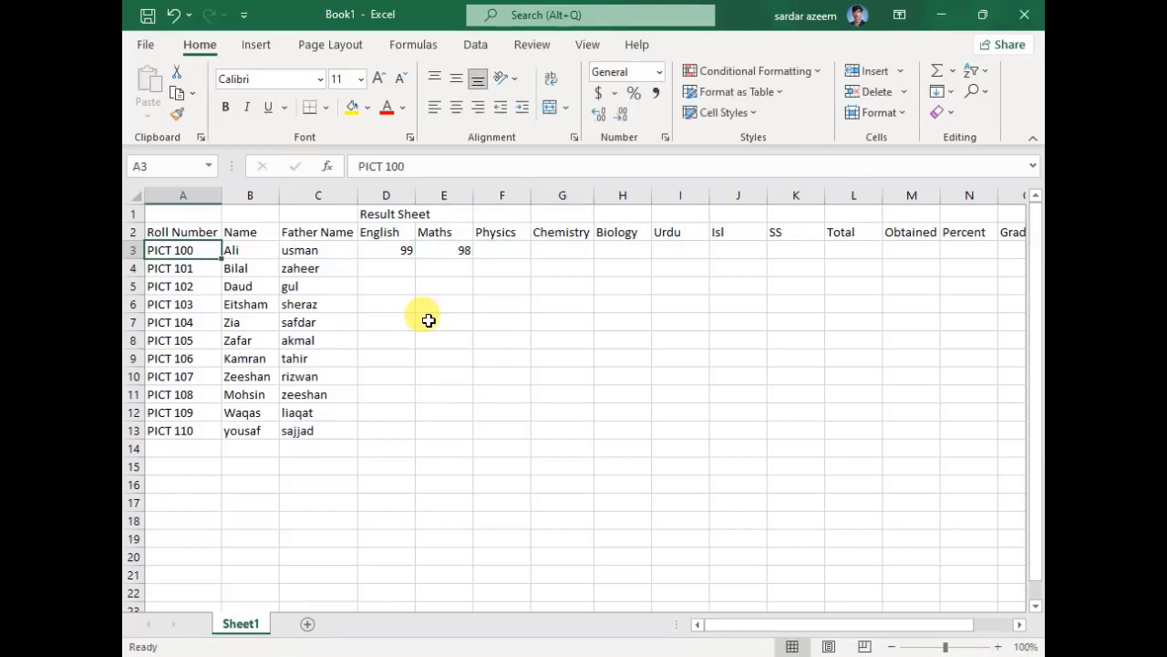
{"action": "key", "text": "Right"}
{"action": "key", "text": "Right"}
{"action": "key", "text": "Right"}
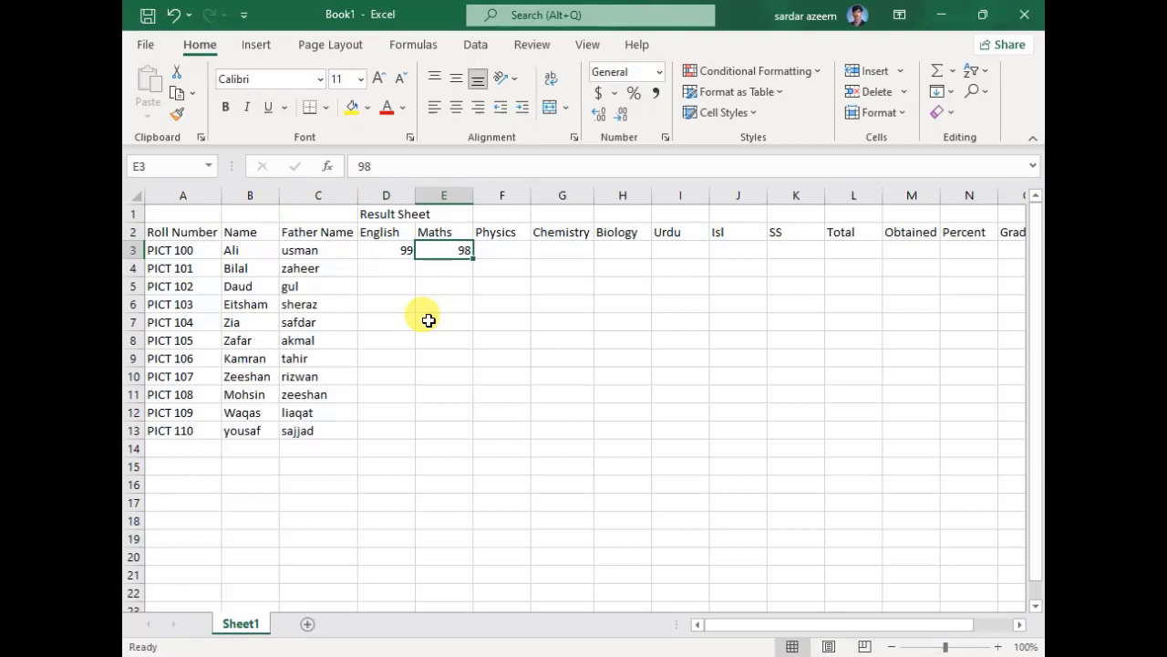
{"action": "key", "text": "Tab"}
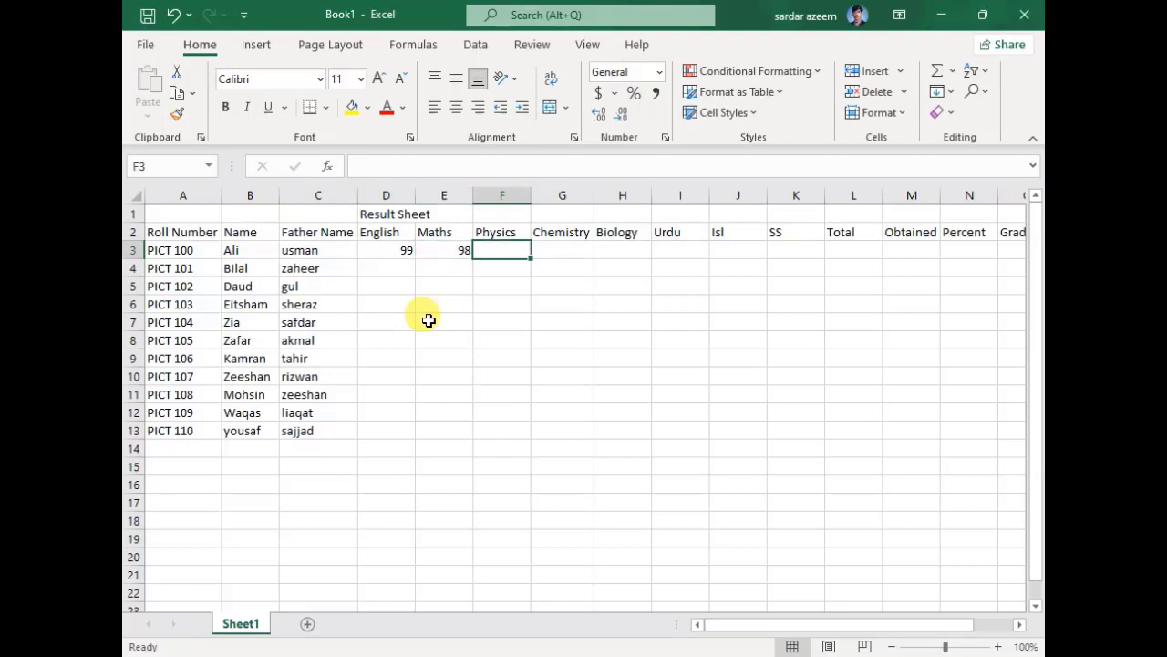
- Enter the first student's science marks in row 3: 97 for Physics, 96 for Chemistry and 95 for Biology
{"action": "type", "text": "97"}
{"action": "key", "text": "Tab"}
{"action": "type", "text": "96"}
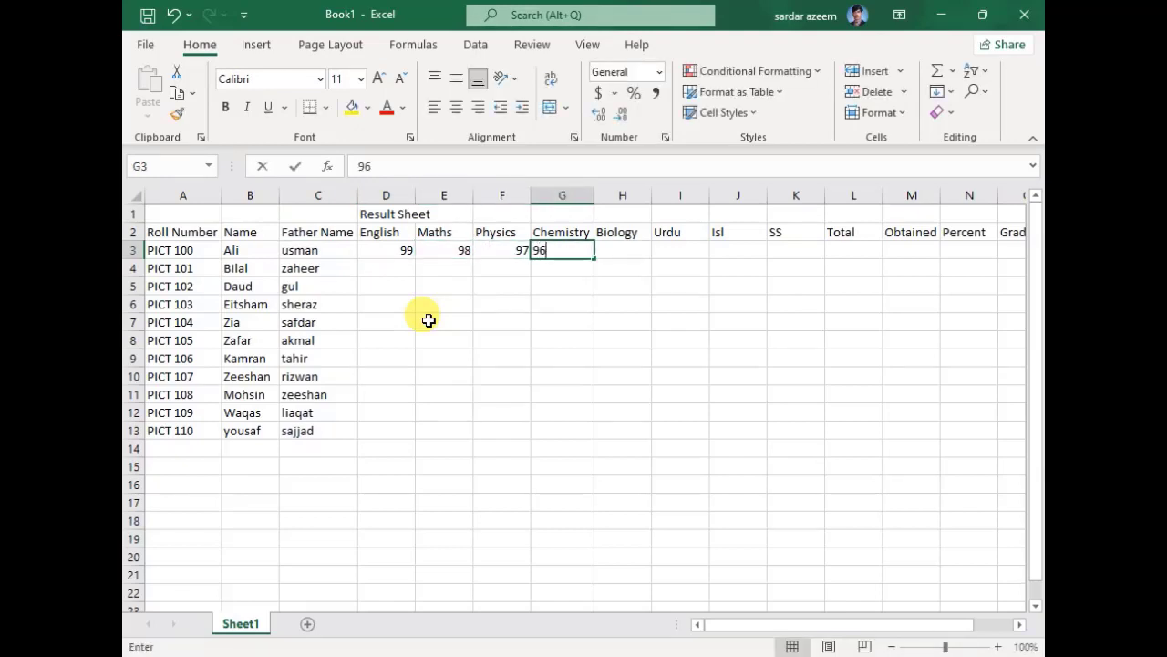
{"action": "key", "text": "Tab"}
{"action": "type", "text": "95"}
{"action": "key", "text": "Tab"}
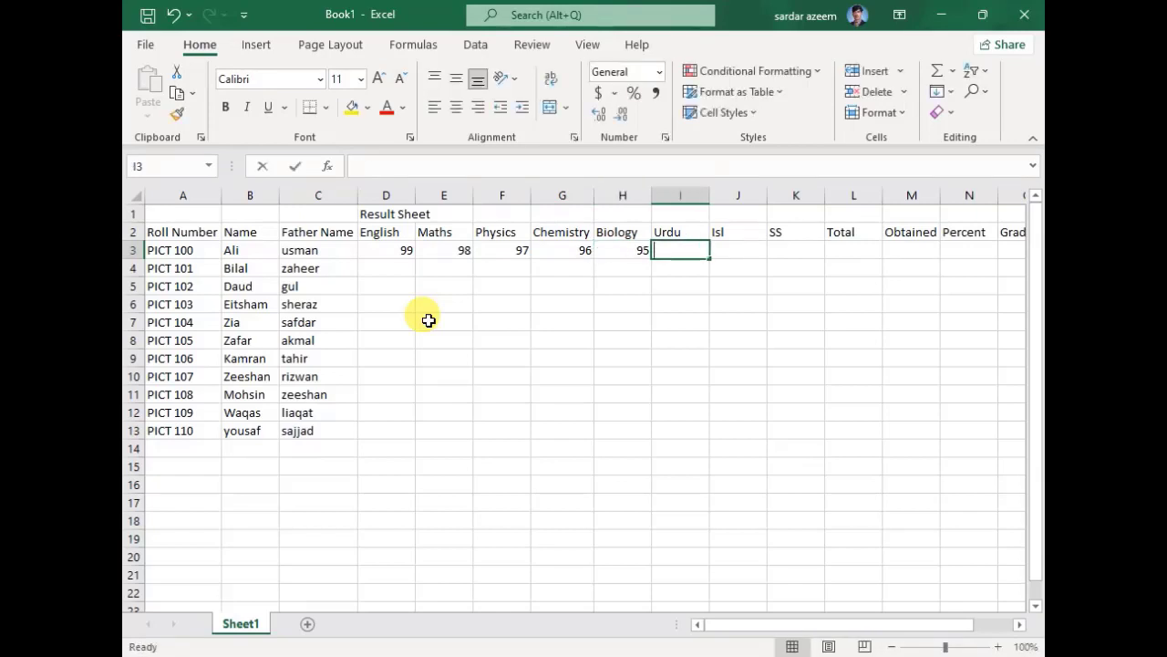
- Enter the first student's next marks in row 3: 94 for Urdu in I3 and 93 for Isl in J3
{"action": "type", "text": "94"}
{"action": "key", "text": "Tab"}
{"action": "type", "text": "93"}
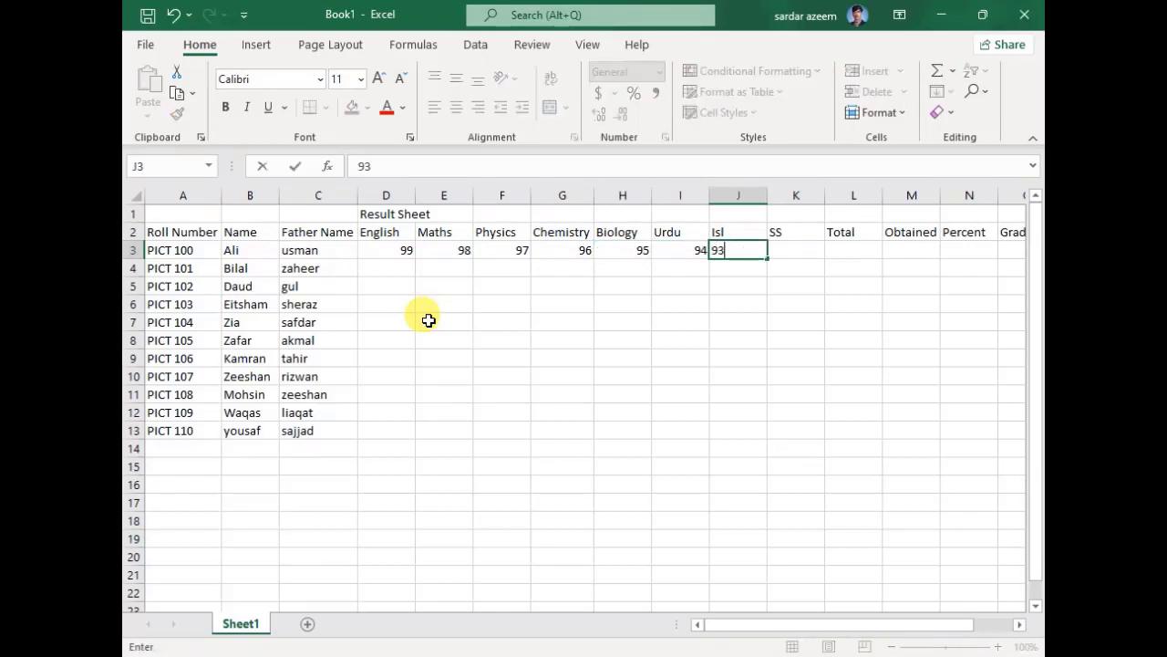
{"action": "key", "text": "Tab"}
{"action": "key", "text": "Tab"}
{"action": "type", "text": "92"}
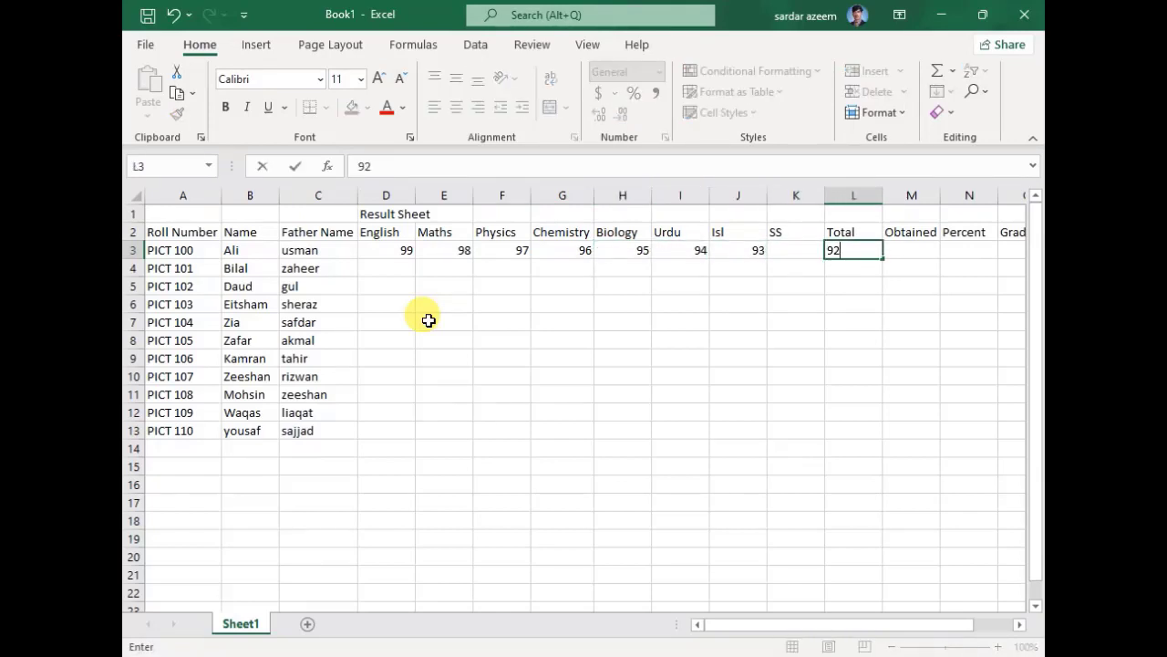
{"action": "key", "text": "Return"}
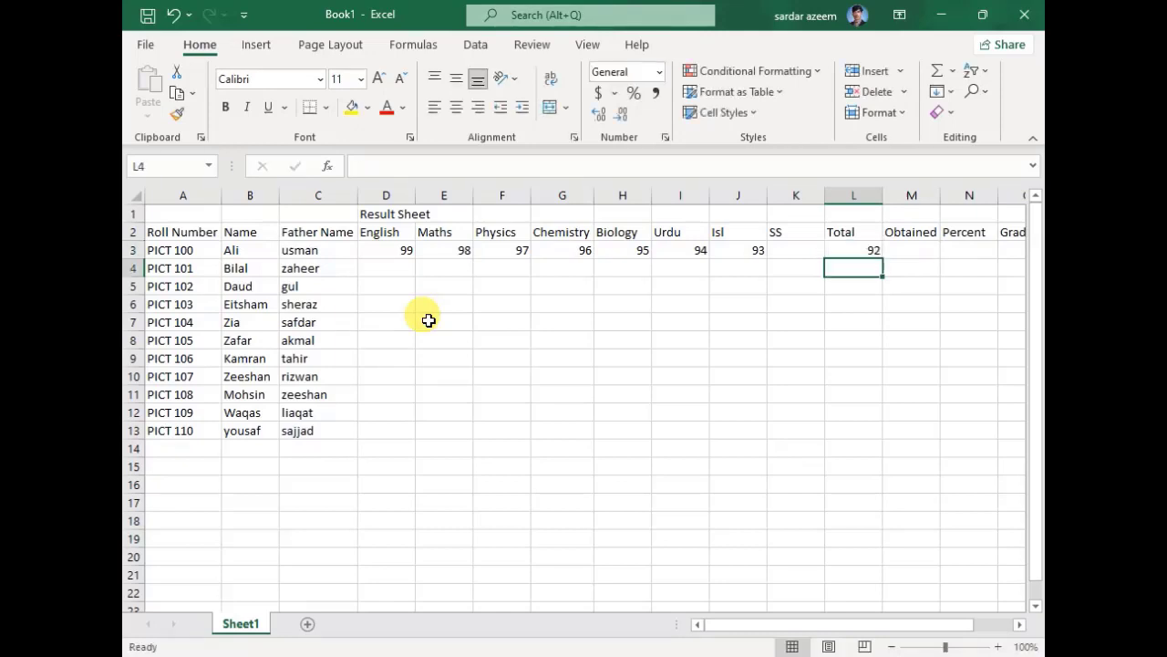
{"action": "key", "text": "Left"}
{"action": "key", "text": "Up"}
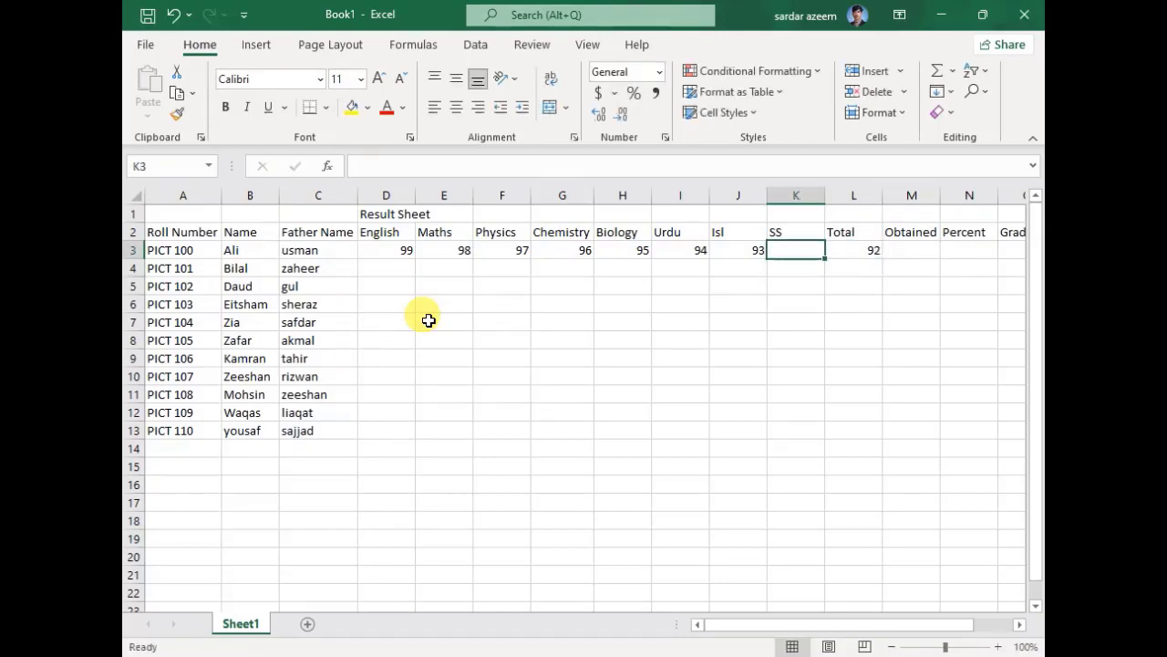
- Enter the first student's SS mark of 92 in K3 and set the Total in L3 to 800
{"action": "type", "text": "92"}
{"action": "key", "text": "Right"}
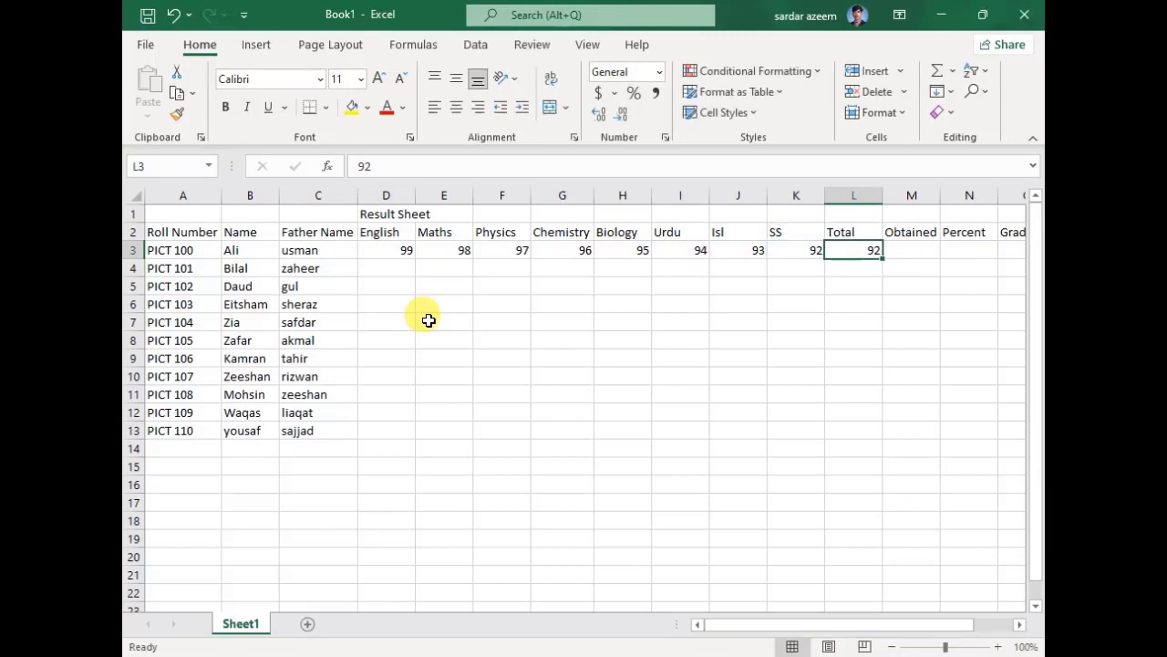
{"action": "type", "text": "800"}
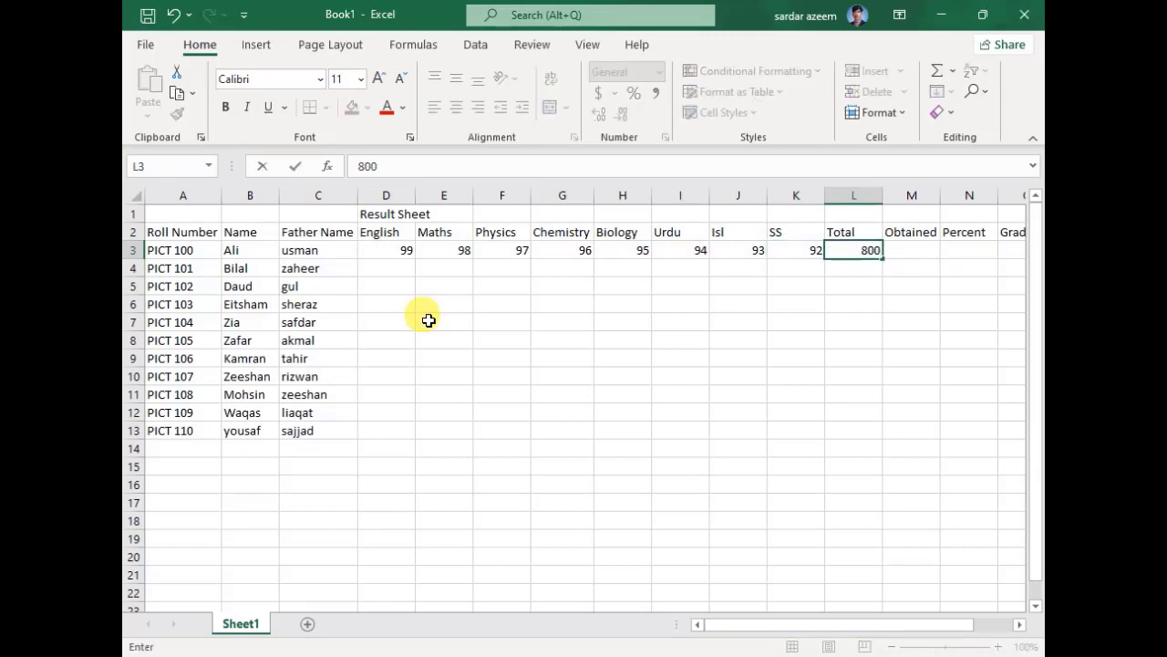
{"action": "key", "text": "Return"}
- Enter 89 as the second student's English mark in D4
{"action": "key", "text": "Left"}
{"action": "key", "text": "Left"}
{"action": "key", "text": "Left"}
{"action": "key", "text": "Left"}
{"action": "key", "text": "Left"}
{"action": "key", "text": "Left"}
{"action": "key", "text": "Left"}
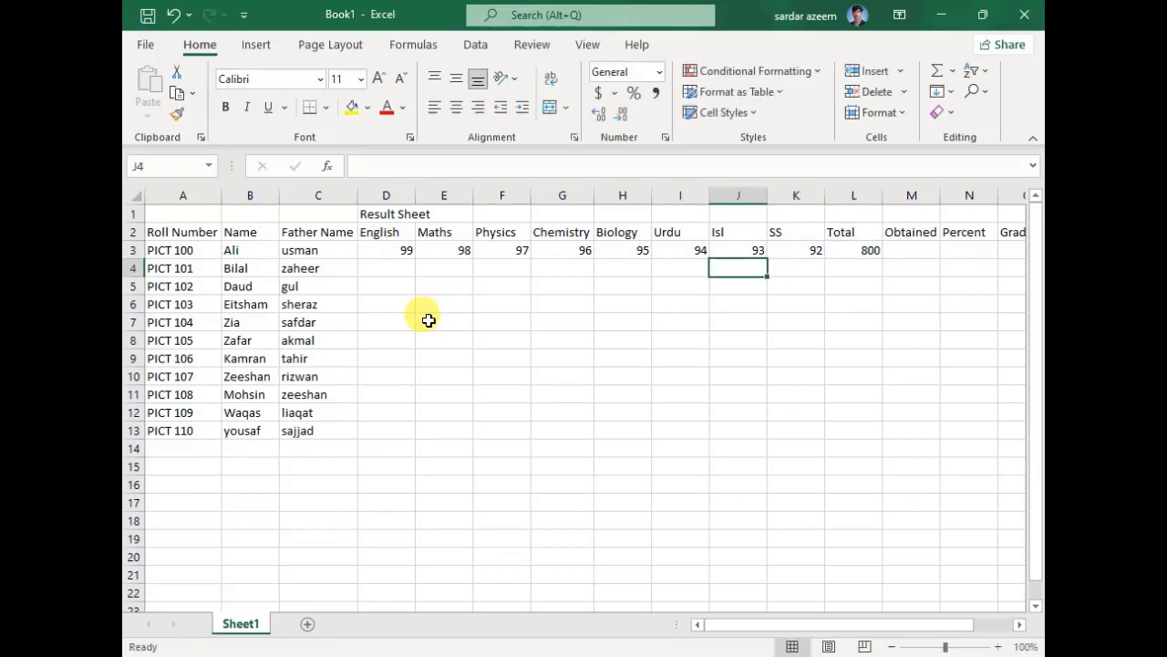
{"action": "key", "text": "Left"}
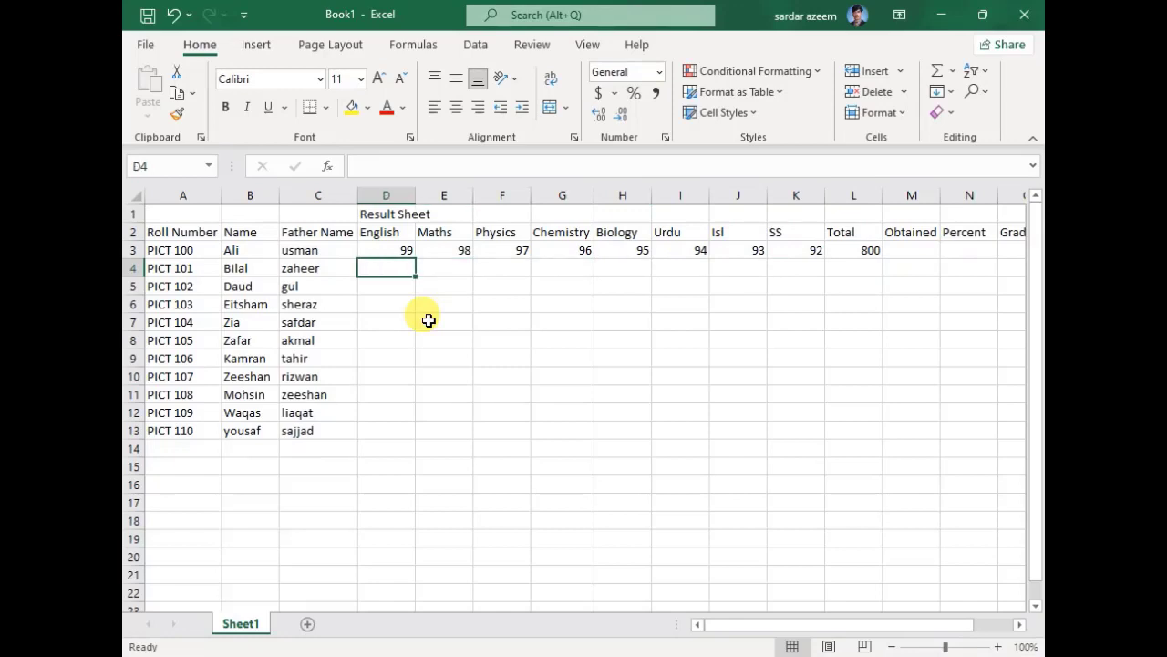
{"action": "type", "text": "89"}
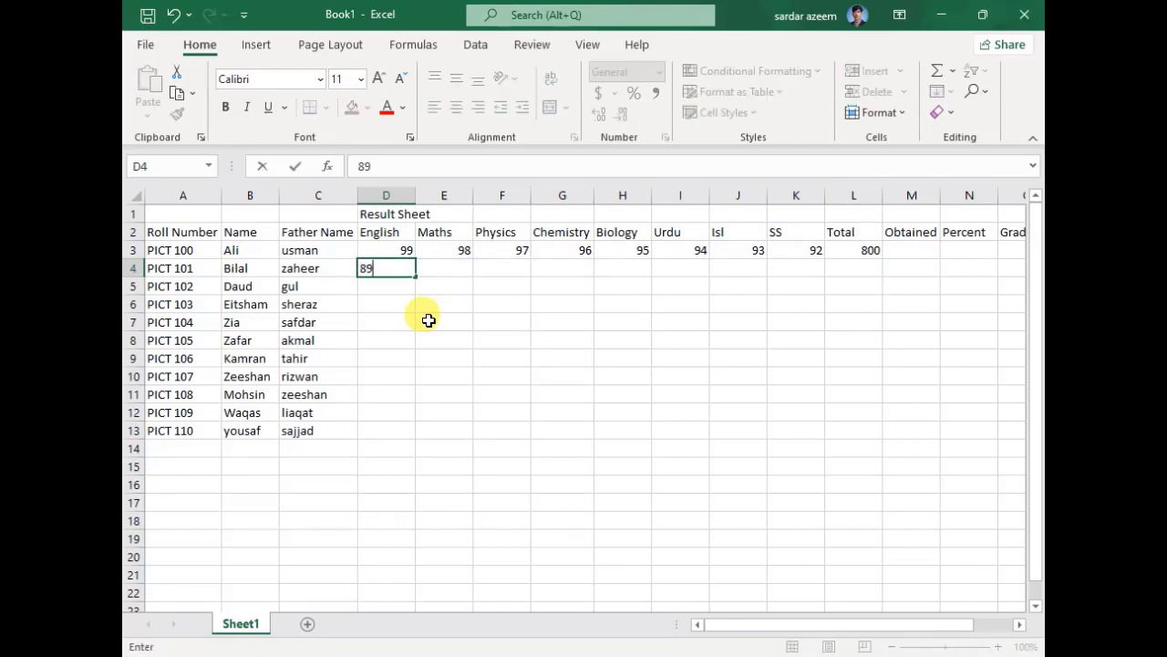
{"action": "key", "text": "Return"}
- Enter the second student's next marks in row 4: 88 for Maths in E4 and 87 for Physics in F4
{"action": "type", "text": "88"}
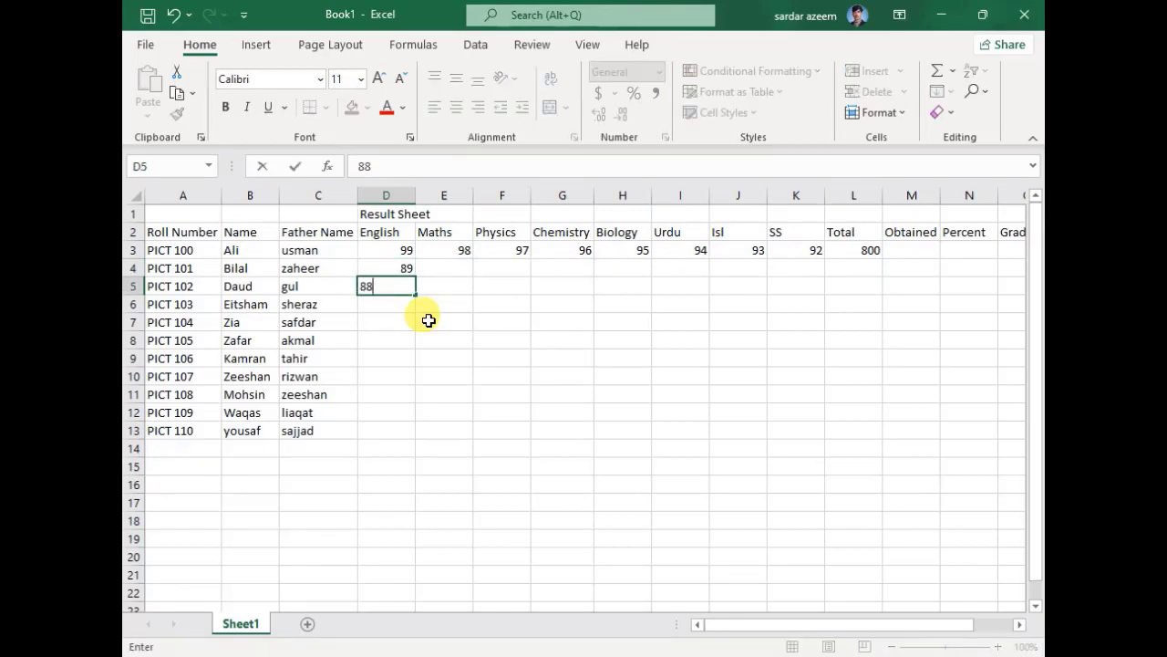
{"action": "key", "text": "Up"}
{"action": "key", "text": "Right"}
{"action": "type", "text": "88"}
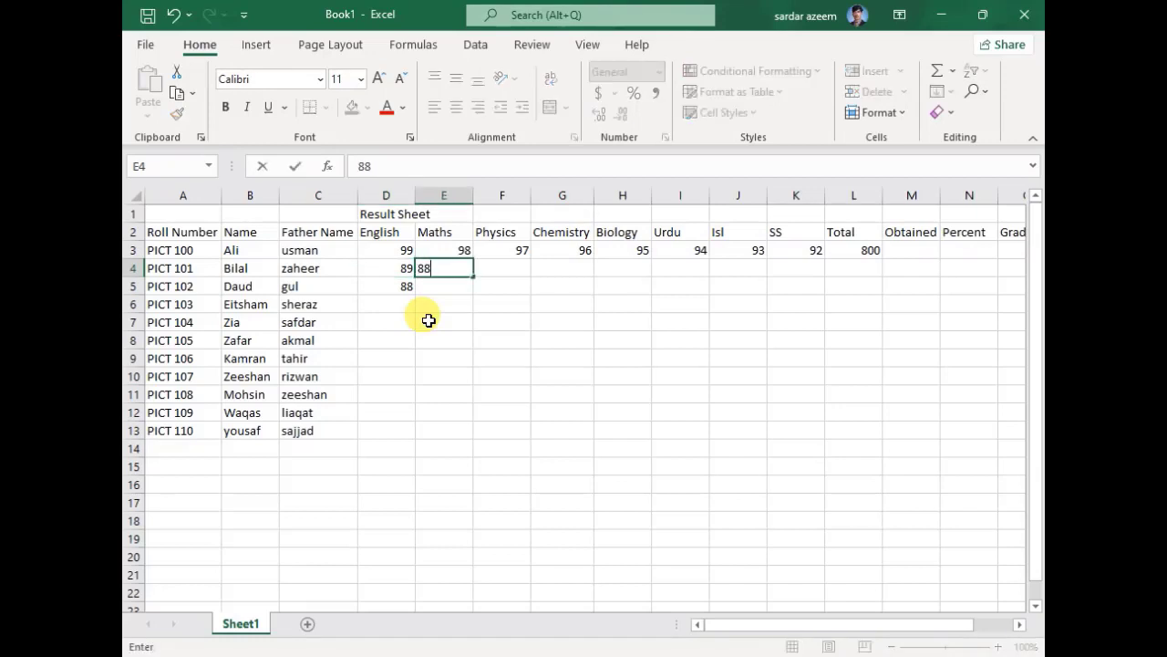
{"action": "key", "text": "Tab"}
{"action": "type", "text": "87"}
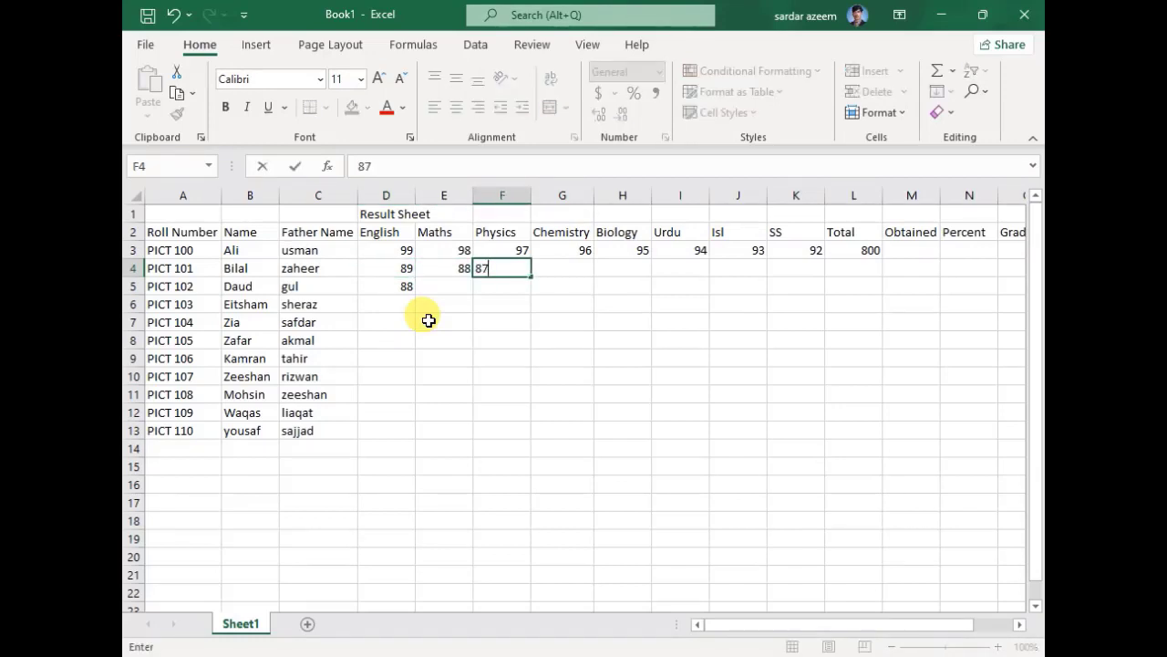
{"action": "key", "text": "Return"}
{"action": "key", "text": "Up"}
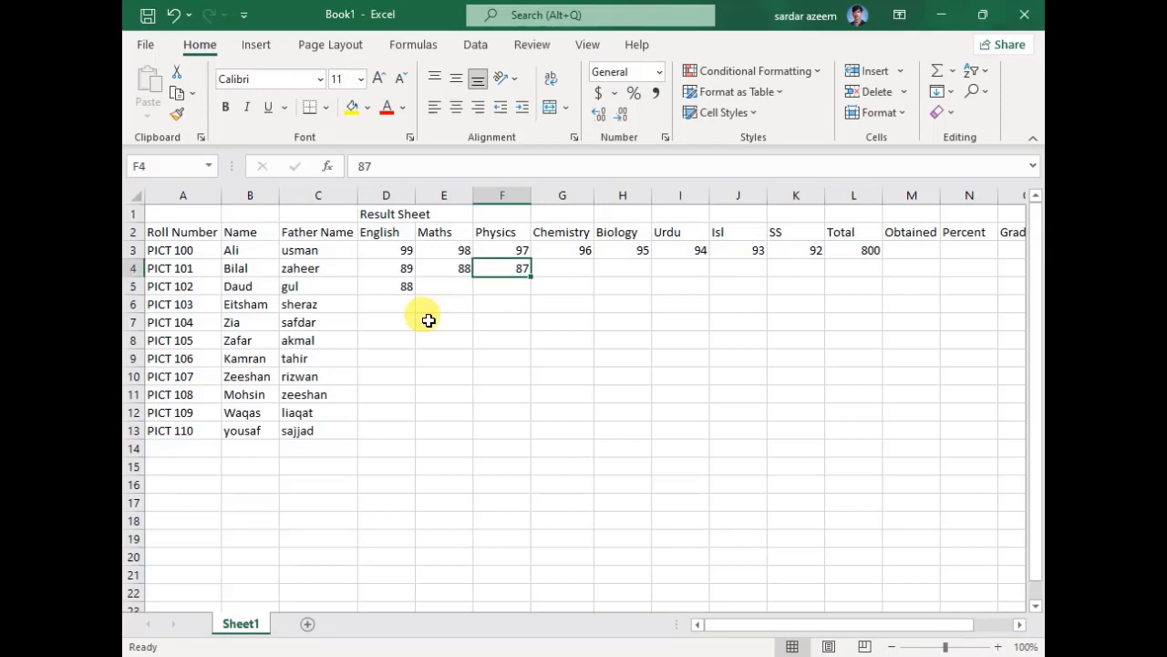
- Continue the second student's marks in row 4 with 86 for Chemistry, 85 for Biology and 84 for Urdu
{"action": "key", "text": "Right"}
{"action": "type", "text": "86"}
{"action": "key", "text": "Tab"}
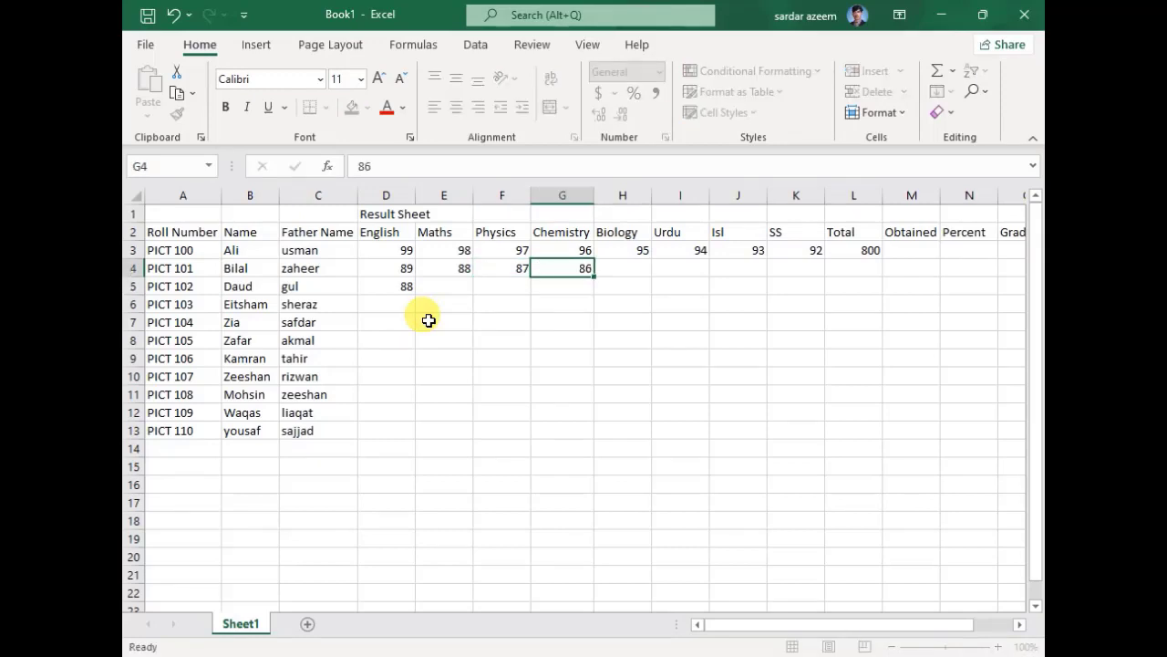
{"action": "type", "text": "85"}
{"action": "key", "text": "Tab"}
{"action": "type", "text": "84"}
{"action": "key", "text": "Tab"}
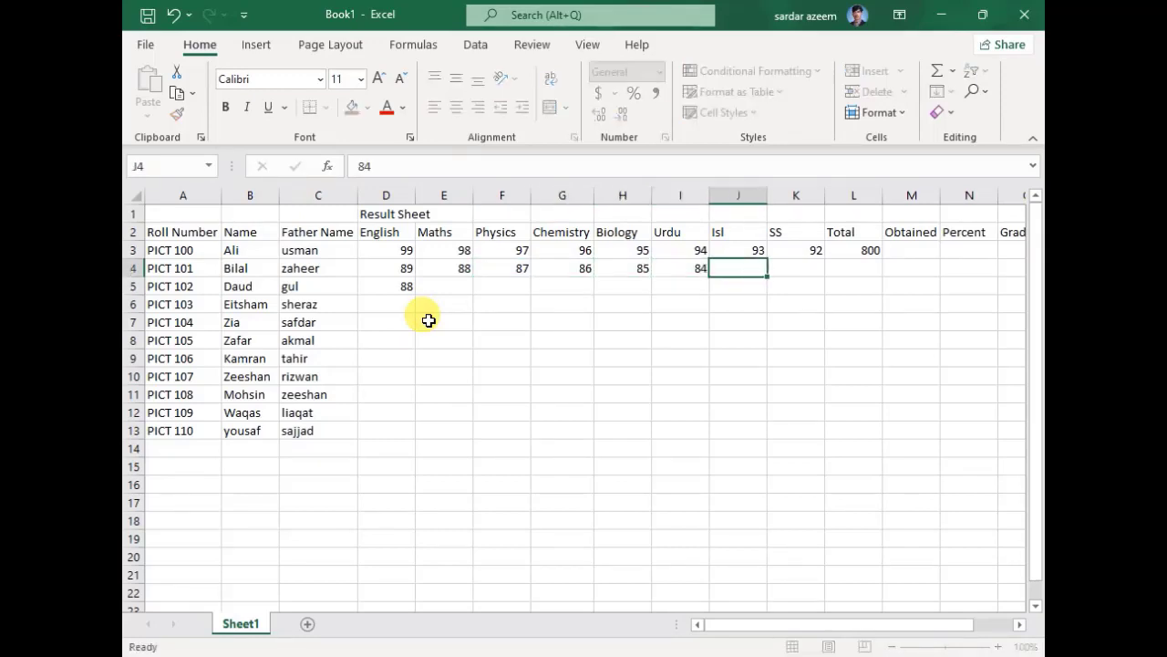
- Complete row 4 with 83 for Isl, 82 for SS and a Total of 800
{"action": "type", "text": "83"}
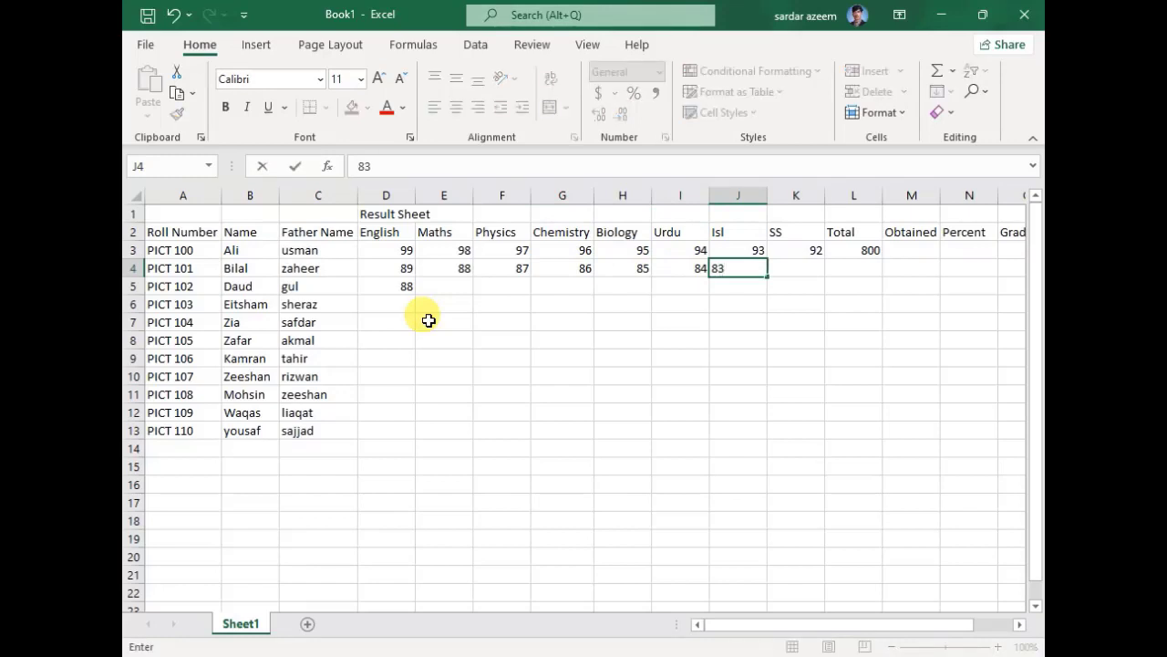
{"action": "key", "text": "Tab"}
{"action": "type", "text": "82"}
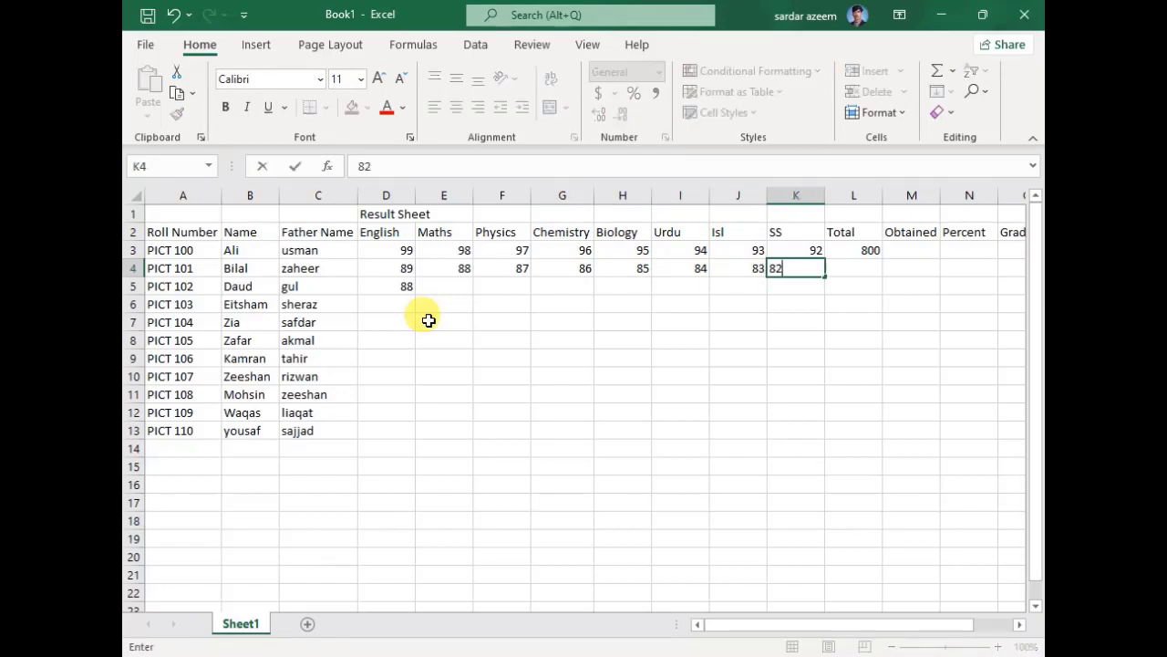
{"action": "key", "text": "Tab"}
{"action": "type", "text": "800"}
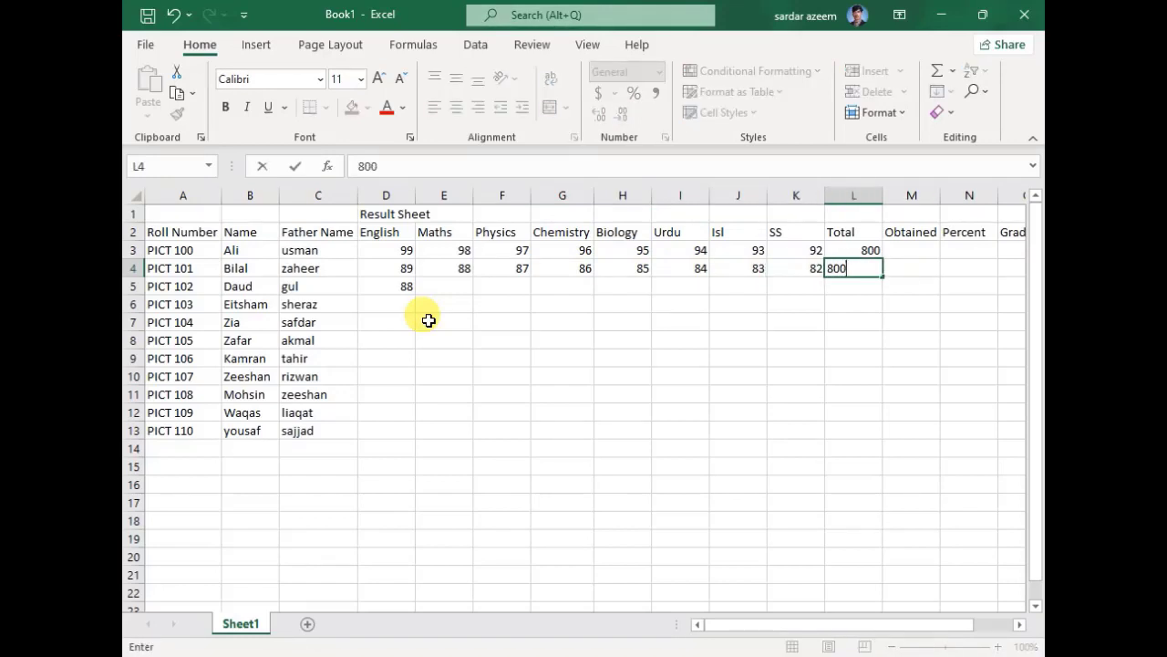
{"action": "key", "text": "Return"}
- Clear the stray English mark from cell D5
{"action": "key", "text": "Left"}
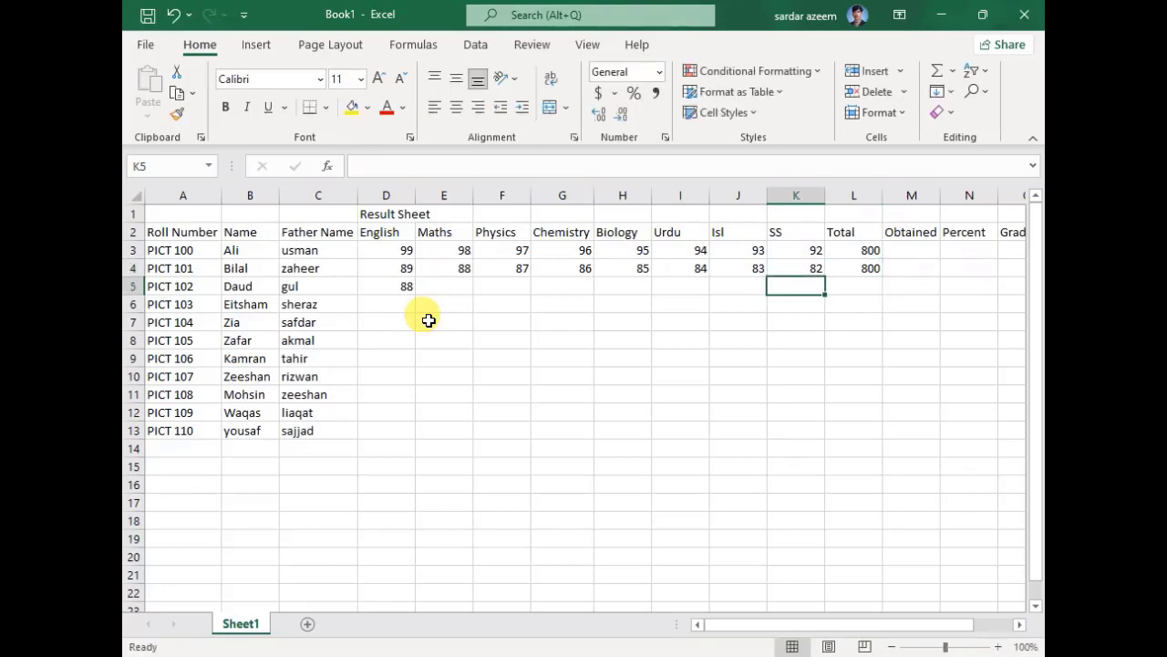
{"action": "key", "text": "Left"}
{"action": "key", "text": "Left"}
{"action": "key", "text": "Left"}
{"action": "key", "text": "Left"}
{"action": "key", "text": "Left"}
{"action": "key", "text": "Left"}
{"action": "key", "text": "Left"}
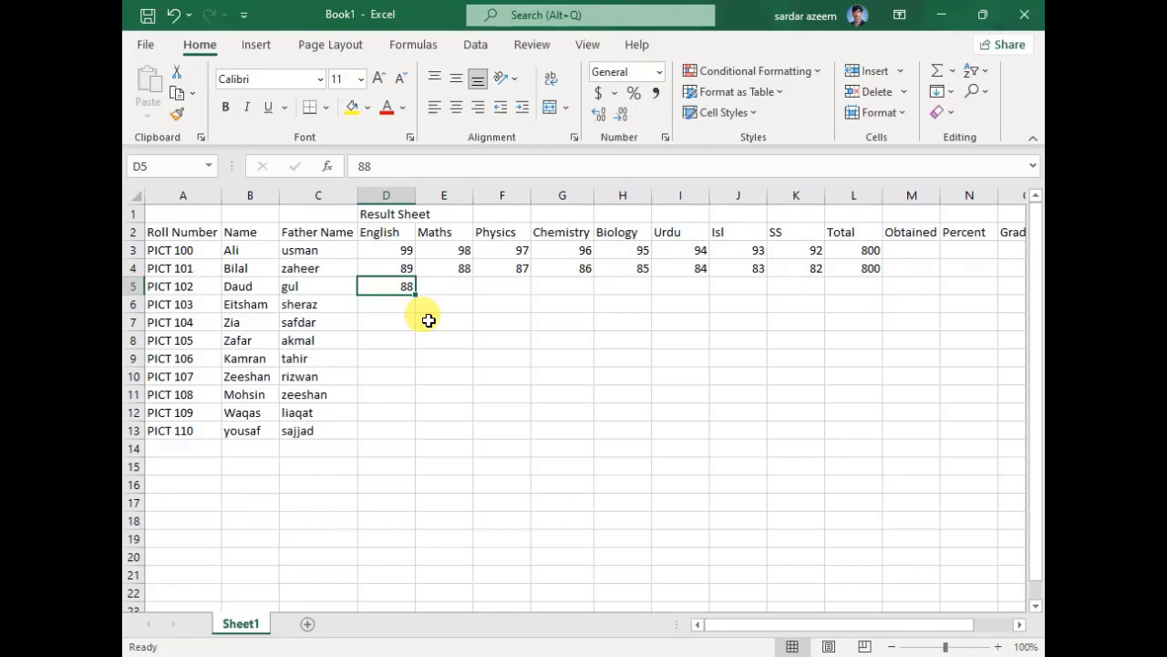
{"action": "key", "text": "Delete"}
- Extend the English marks in D3:D4 as a series down to D13
{"action": "key", "text": "Up"}
{"action": "key", "text": "Up"}
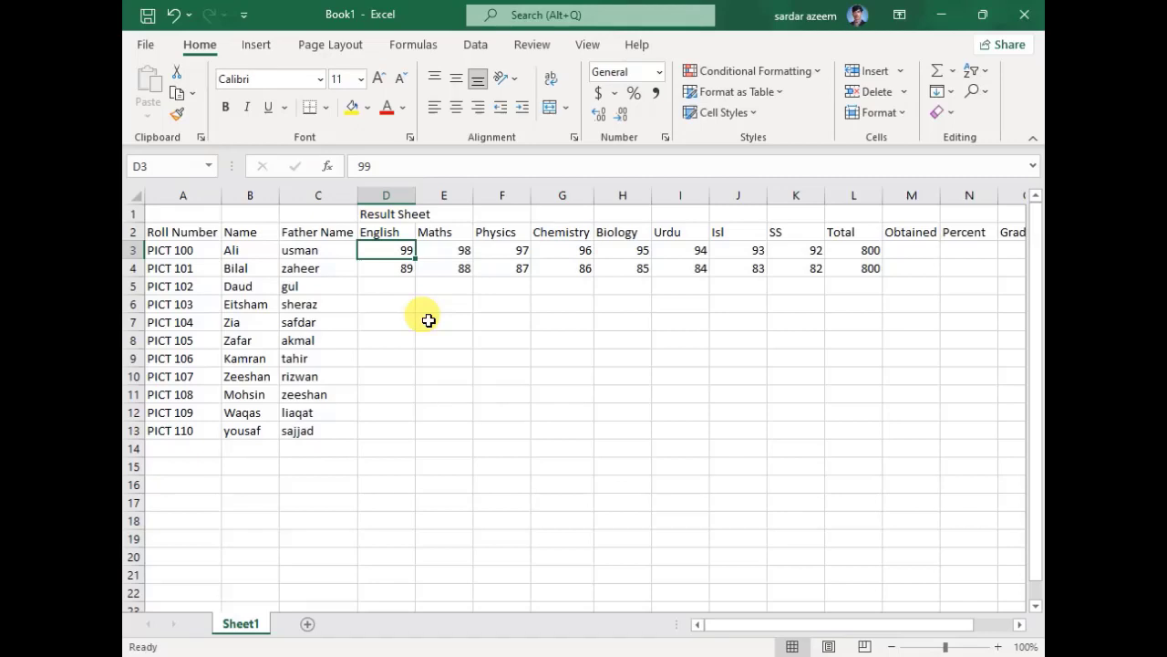
{"action": "key", "text": "shift+Down"}
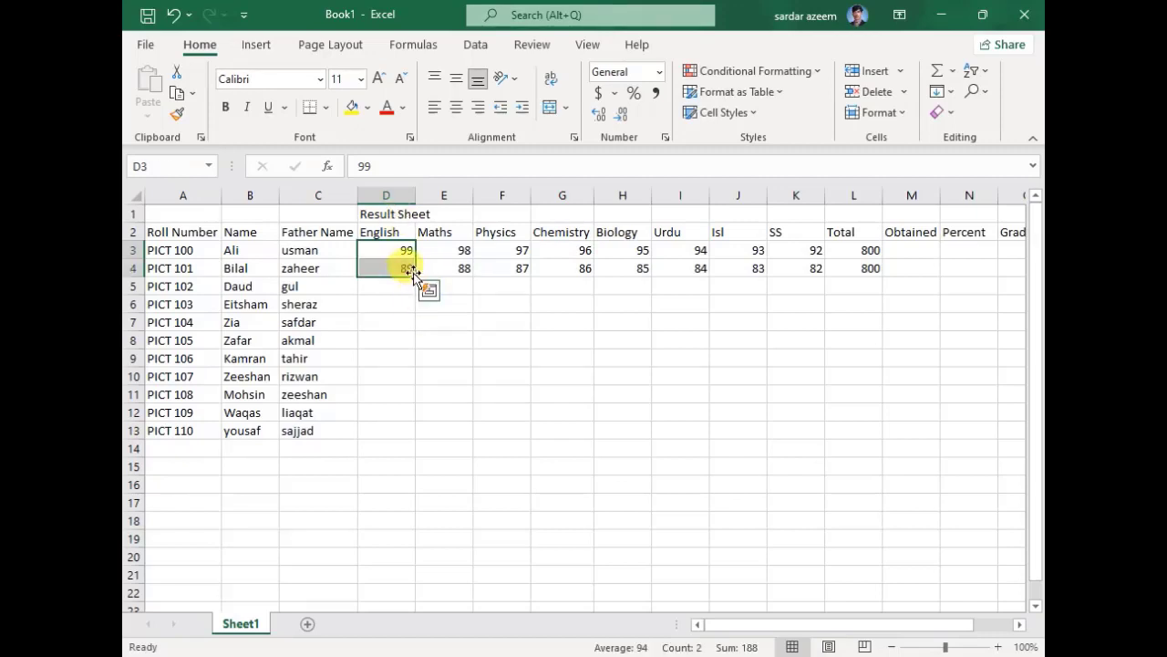
{"action": "left_click_drag", "start_coordinate": [416, 276], "coordinate": [419, 439]}
{"action": "left_click", "coordinate": [463, 398]}
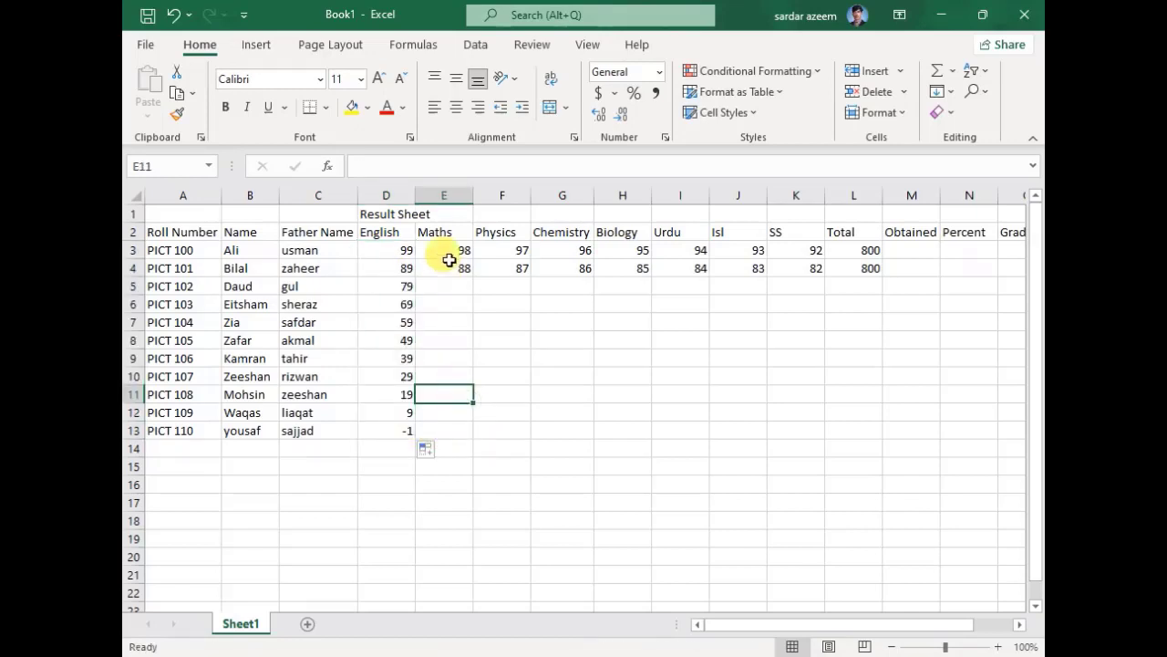
- Extend the Maths marks in E3:E4 as a series down to E13
{"action": "left_click_drag", "start_coordinate": [451, 251], "coordinate": [454, 266]}
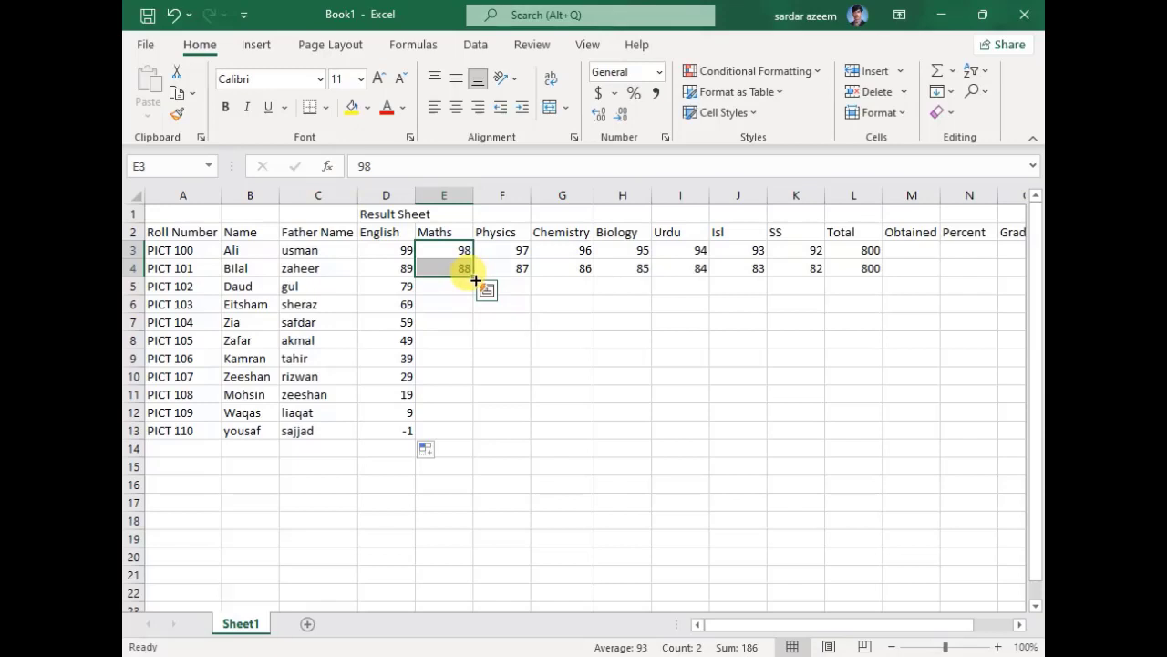
{"action": "left_click", "coordinate": [475, 283]}
{"action": "left_click_drag", "start_coordinate": [461, 255], "coordinate": [461, 268]}
{"action": "double_click", "coordinate": [473, 276]}
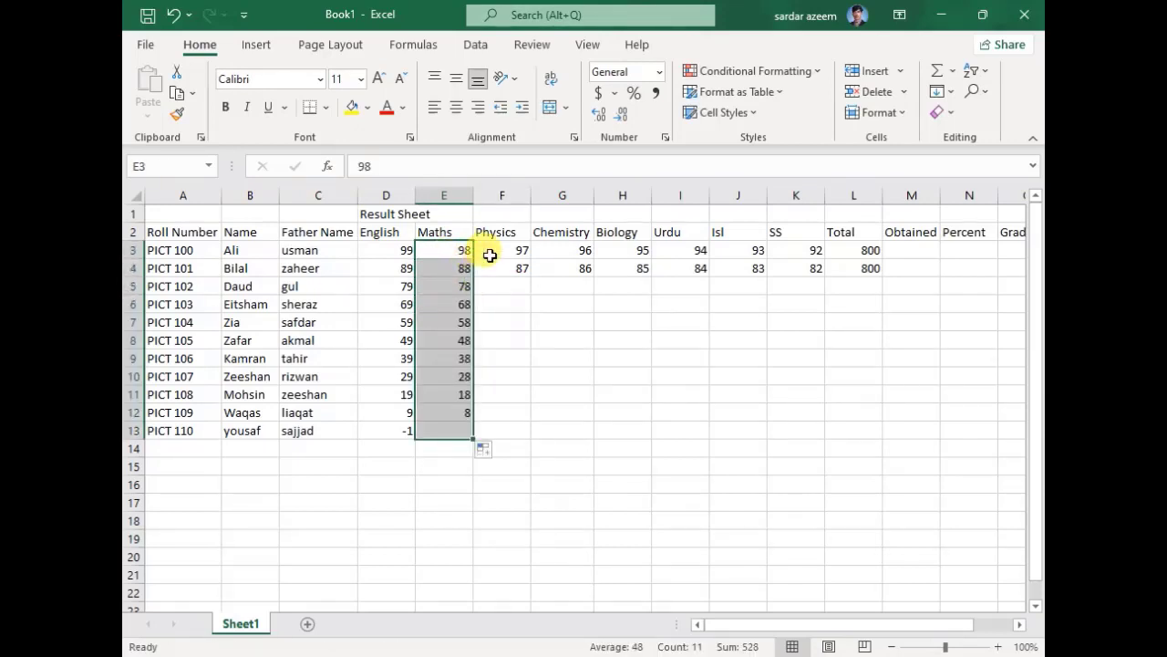
- Extend the Physics marks in F3:F4 as a series down to F13
{"action": "left_click", "coordinate": [492, 254]}
{"action": "left_click_drag", "start_coordinate": [502, 266], "coordinate": [560, 264]}
{"action": "double_click", "coordinate": [530, 277]}
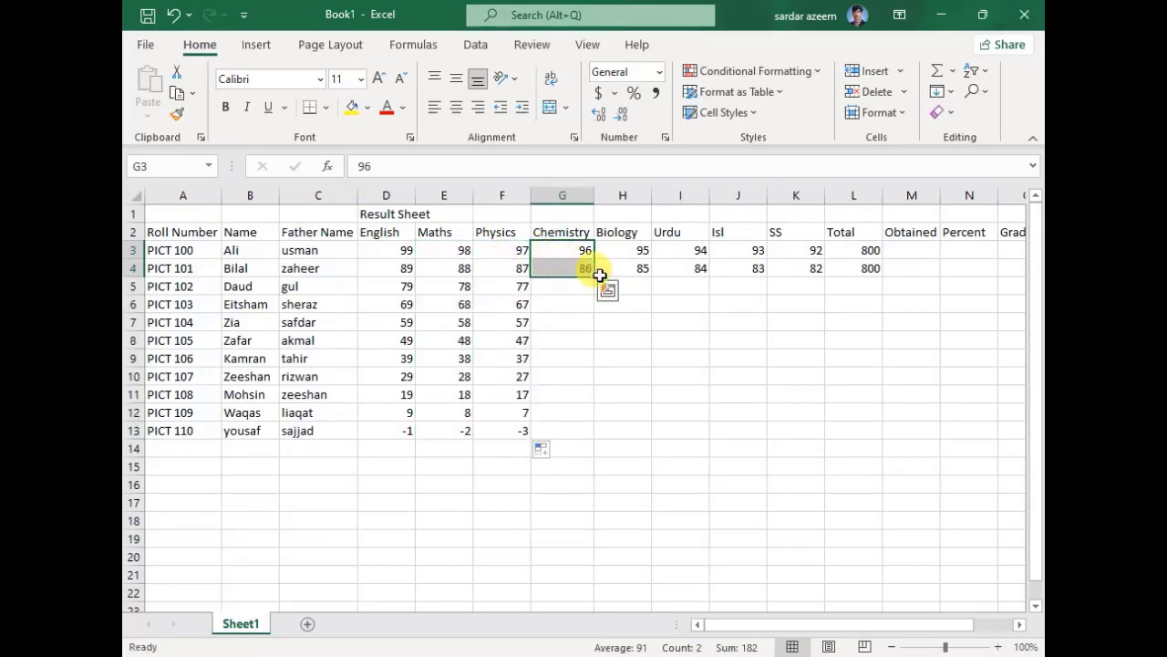
- Extend the Chemistry marks in G3:G4 as a series down to G13
{"action": "left_click", "coordinate": [562, 251]}
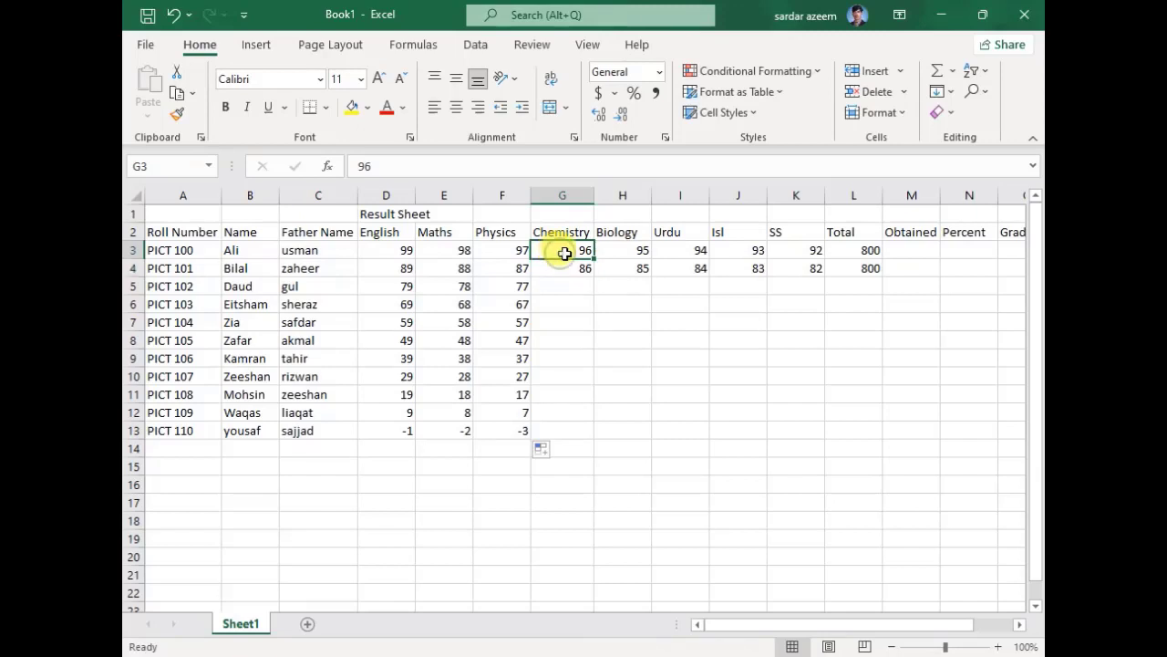
{"action": "mouse_move", "coordinate": [562, 256]}
{"action": "left_mouse_down"}
{"action": "mouse_move", "coordinate": [547, 250]}
{"action": "mouse_move", "coordinate": [560, 262]}
{"action": "left_mouse_up"}
{"action": "left_click", "coordinate": [592, 279]}
{"action": "double_click", "coordinate": [591, 277]}
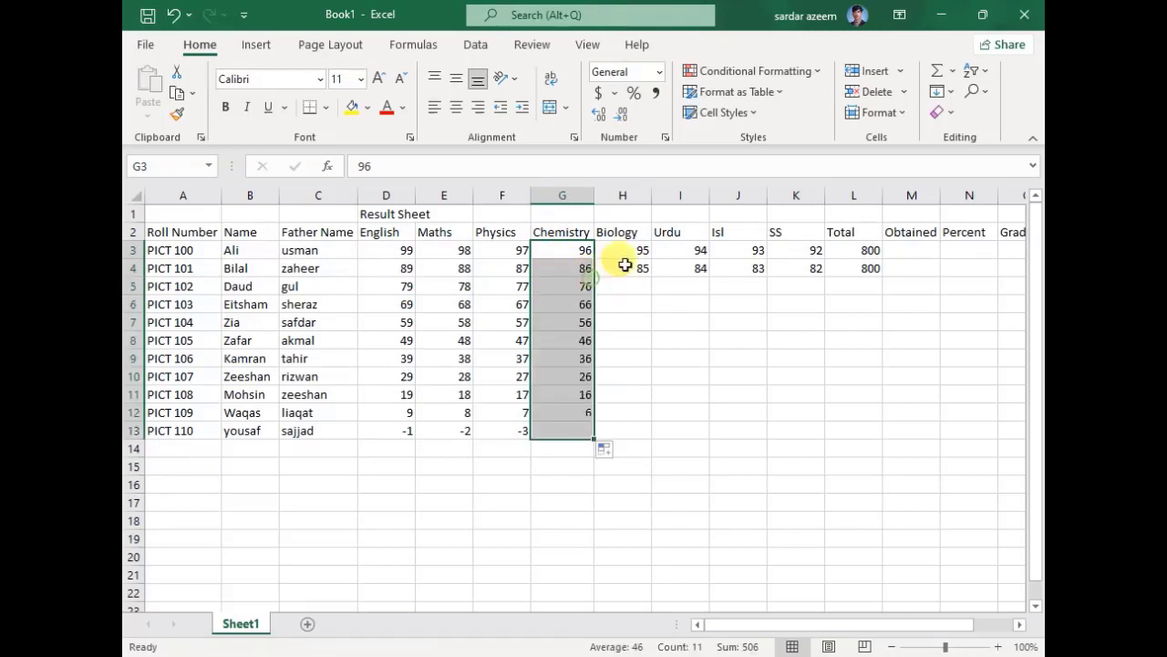
- Extend the Biology and Urdu marks in rows 3 and 4 as series down to row 13
{"action": "left_click_drag", "start_coordinate": [629, 252], "coordinate": [688, 263]}
{"action": "double_click", "coordinate": [651, 276]}
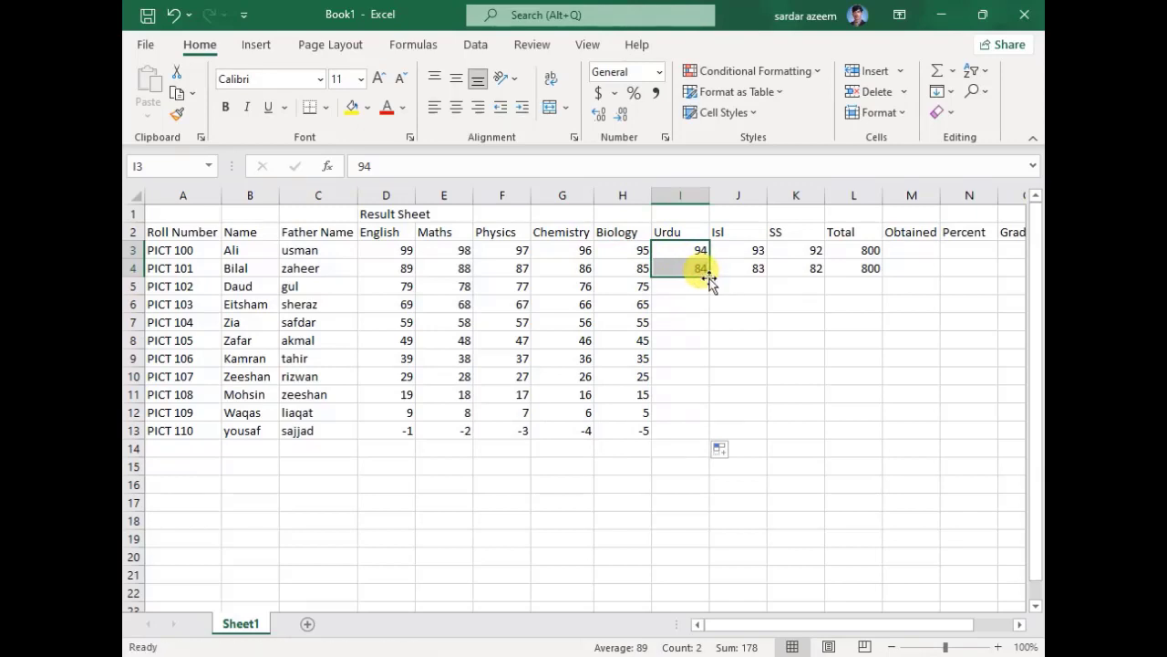
{"action": "double_click", "coordinate": [709, 277]}
- Extend the Isl and SS marks in rows 3 and 4 as series down to row 13
{"action": "left_click_drag", "start_coordinate": [757, 246], "coordinate": [810, 270]}
{"action": "double_click", "coordinate": [768, 276]}
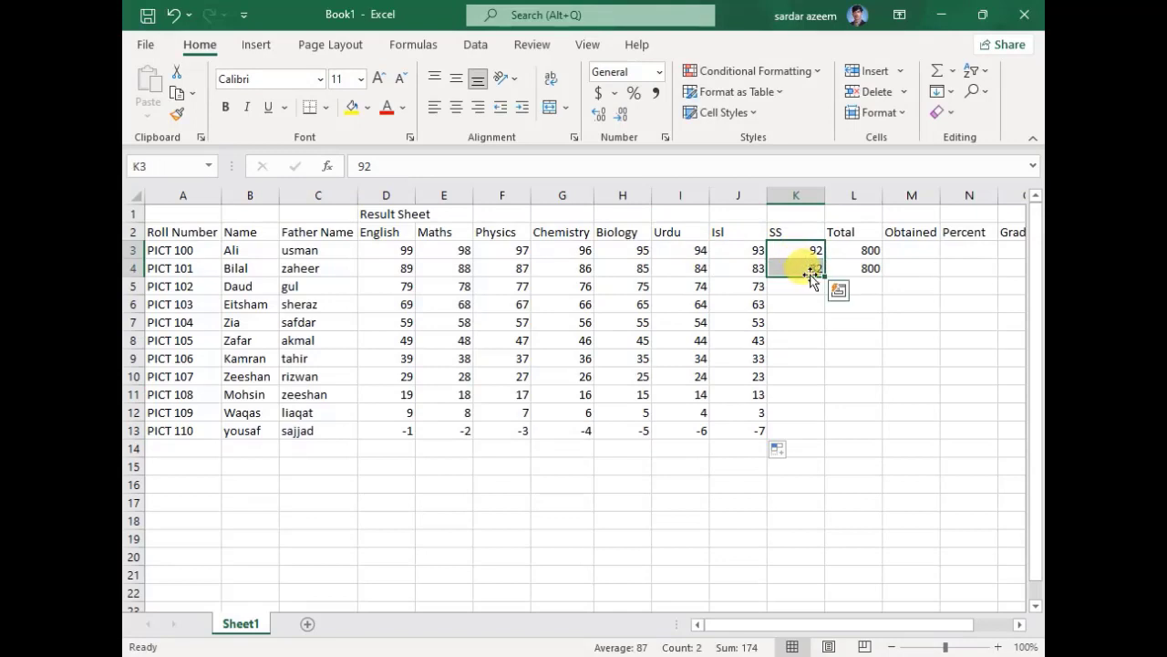
{"action": "double_click", "coordinate": [823, 278]}
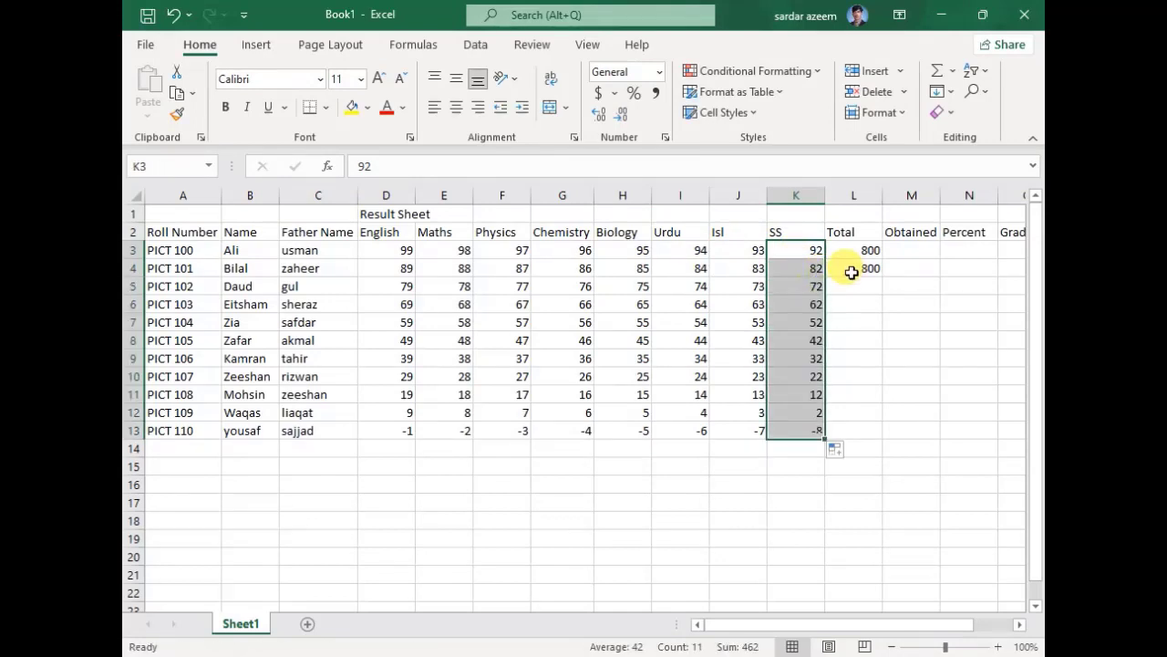
- Copy the Total of 800 from L4 down to L13
{"action": "left_click", "coordinate": [860, 267]}
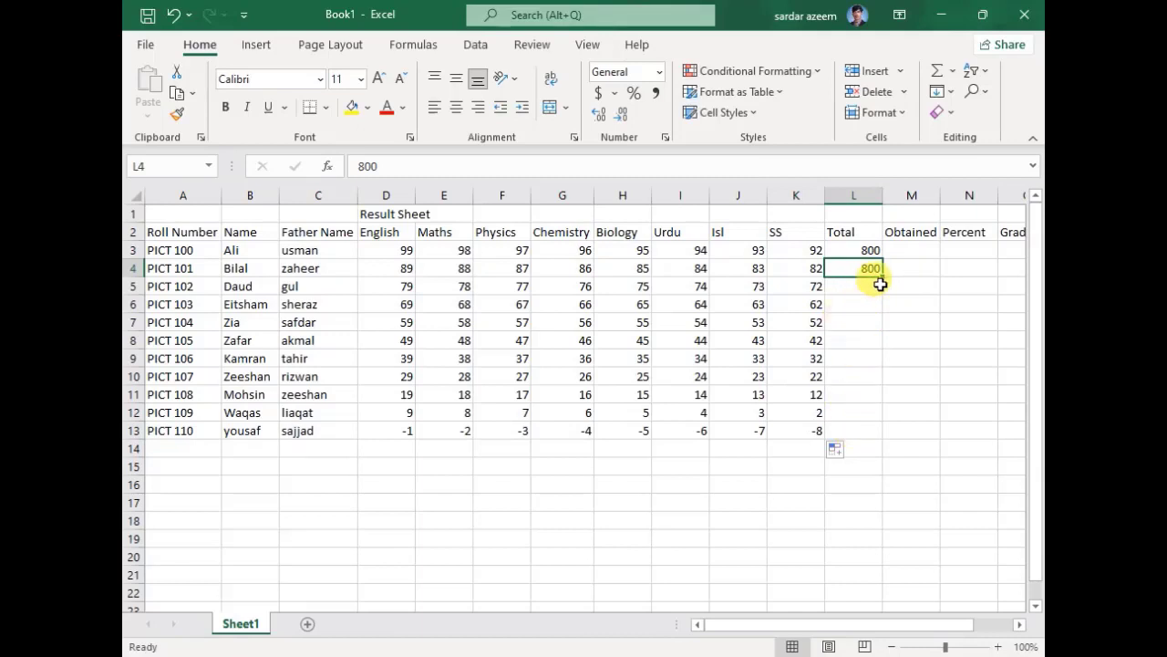
{"action": "left_click_drag", "start_coordinate": [883, 279], "coordinate": [889, 435]}
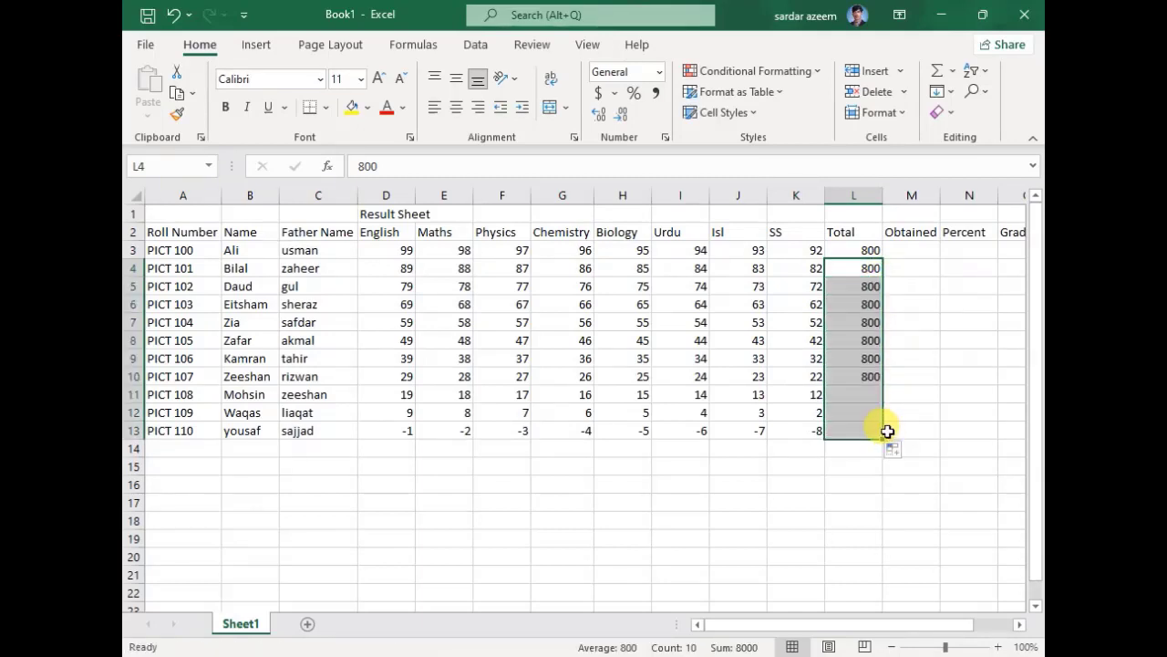
{"action": "left_click", "coordinate": [572, 516]}
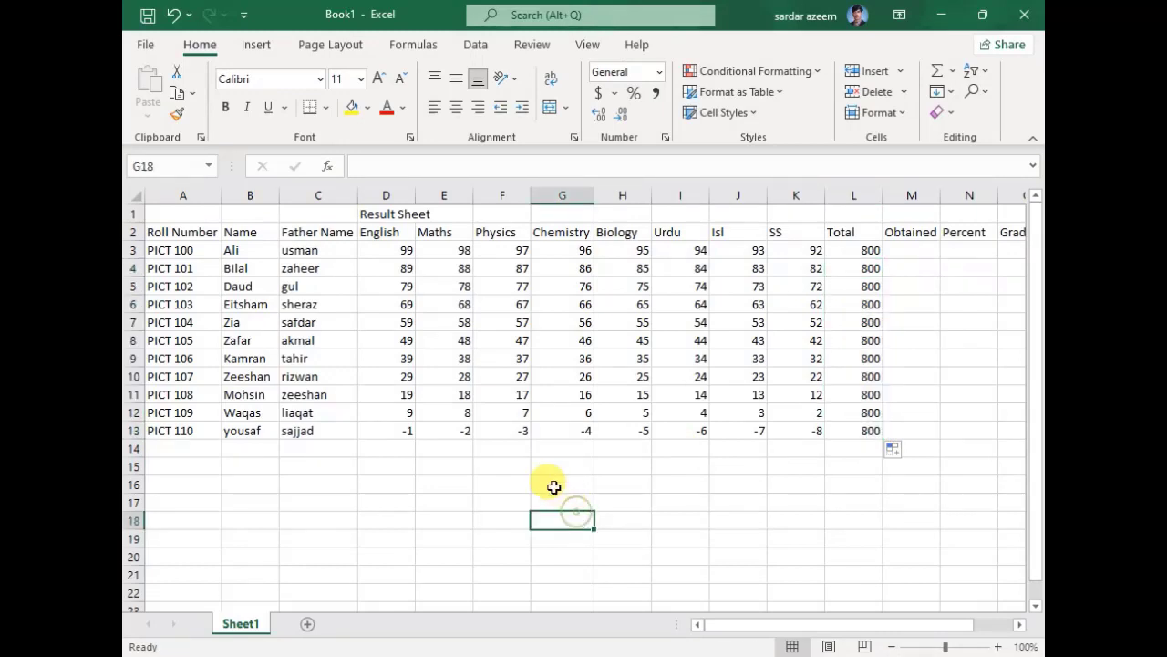
- Replace the row 13 marks with 15 for English, 12 for Maths, 13 for Physics and 15 for Chemistry
{"action": "left_click_drag", "start_coordinate": [402, 433], "coordinate": [777, 434]}
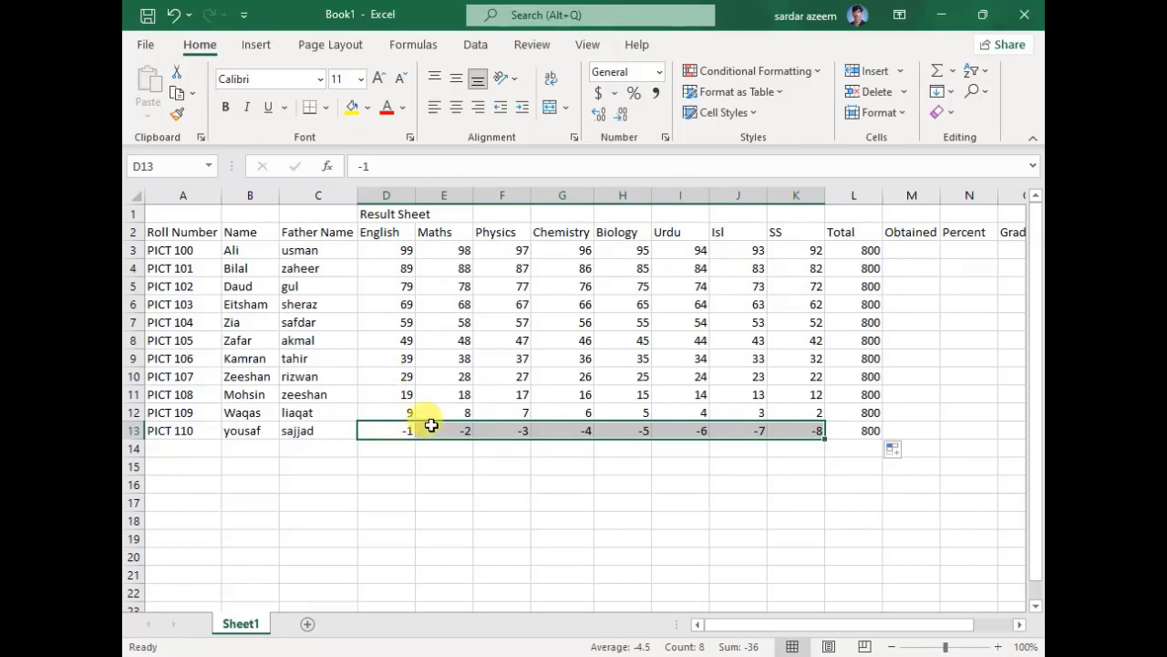
{"action": "key", "text": "Left"}
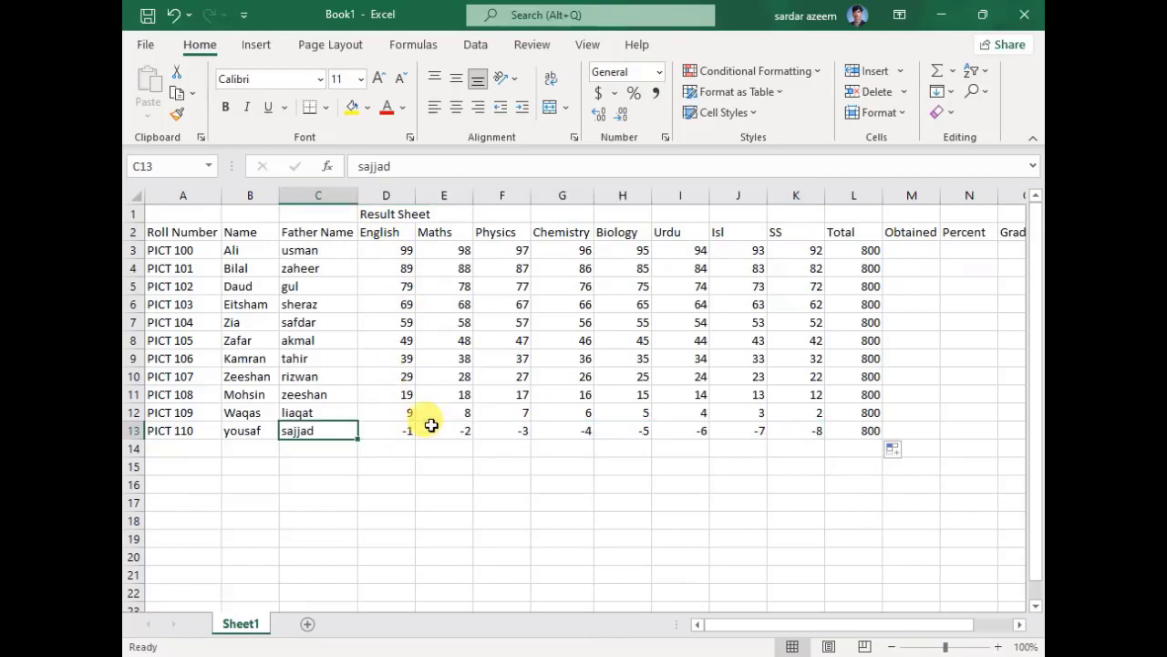
{"action": "key", "text": "Right"}
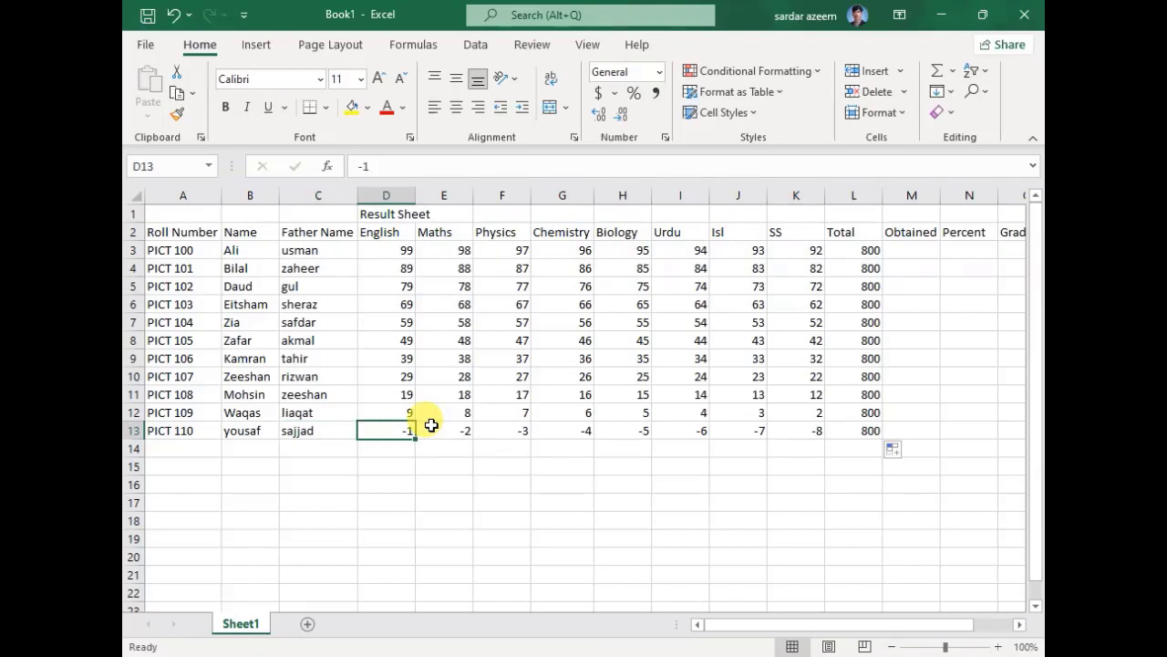
{"action": "type", "text": "15"}
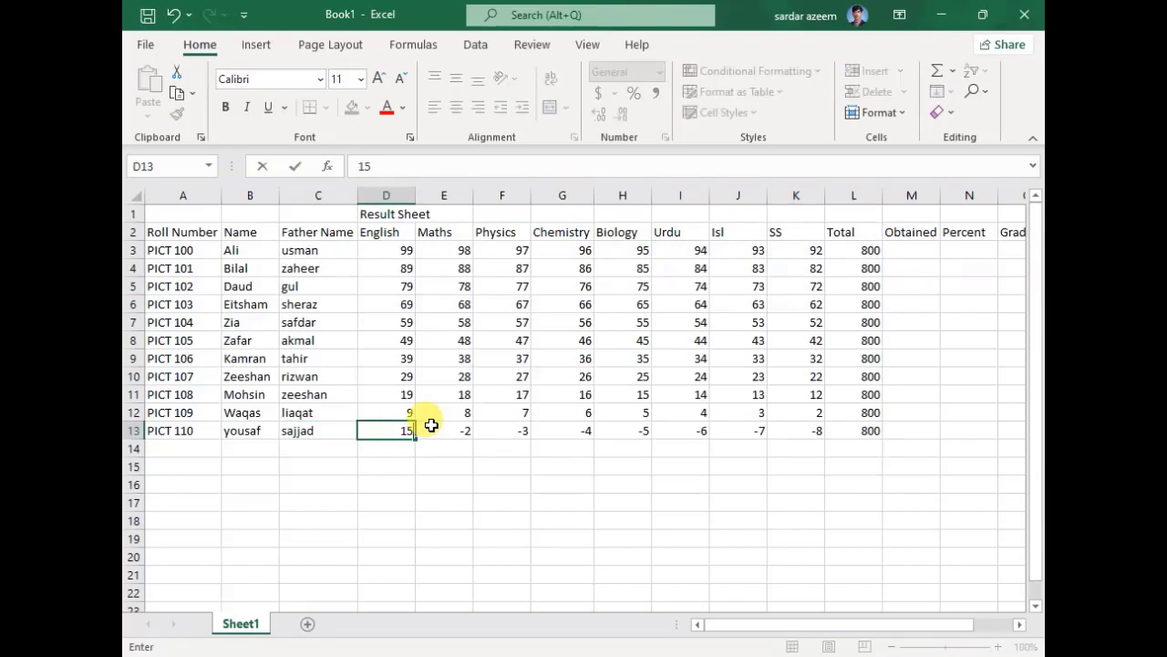
{"action": "key", "text": "Tab"}
{"action": "type", "text": "12"}
{"action": "key", "text": "Tab"}
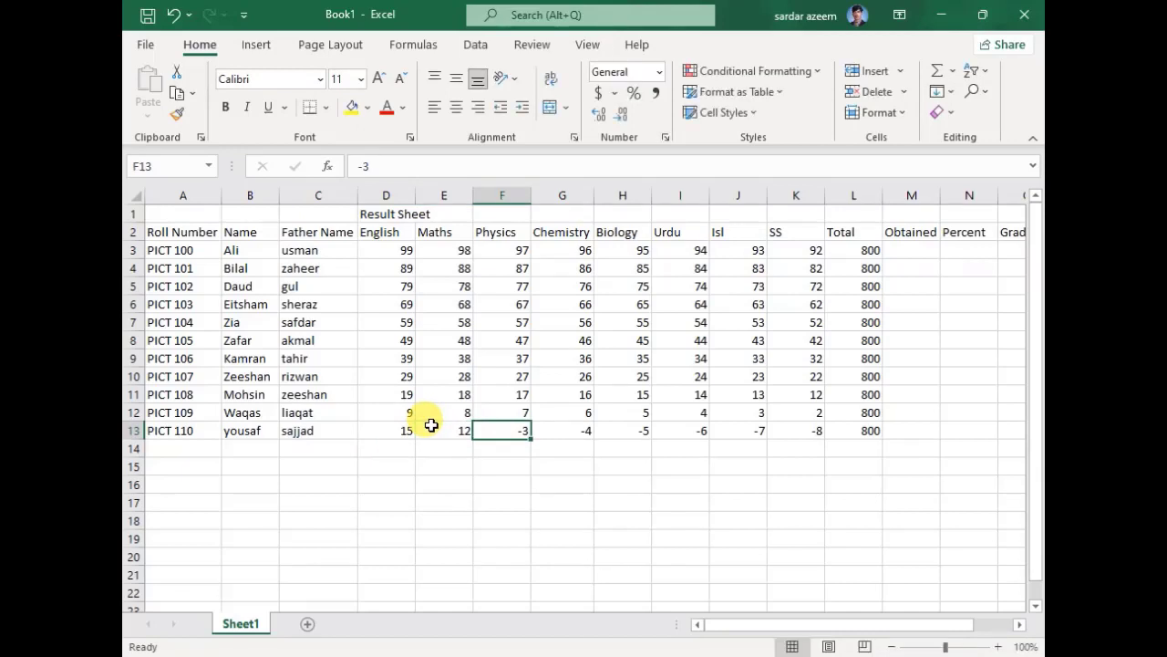
{"action": "type", "text": "13"}
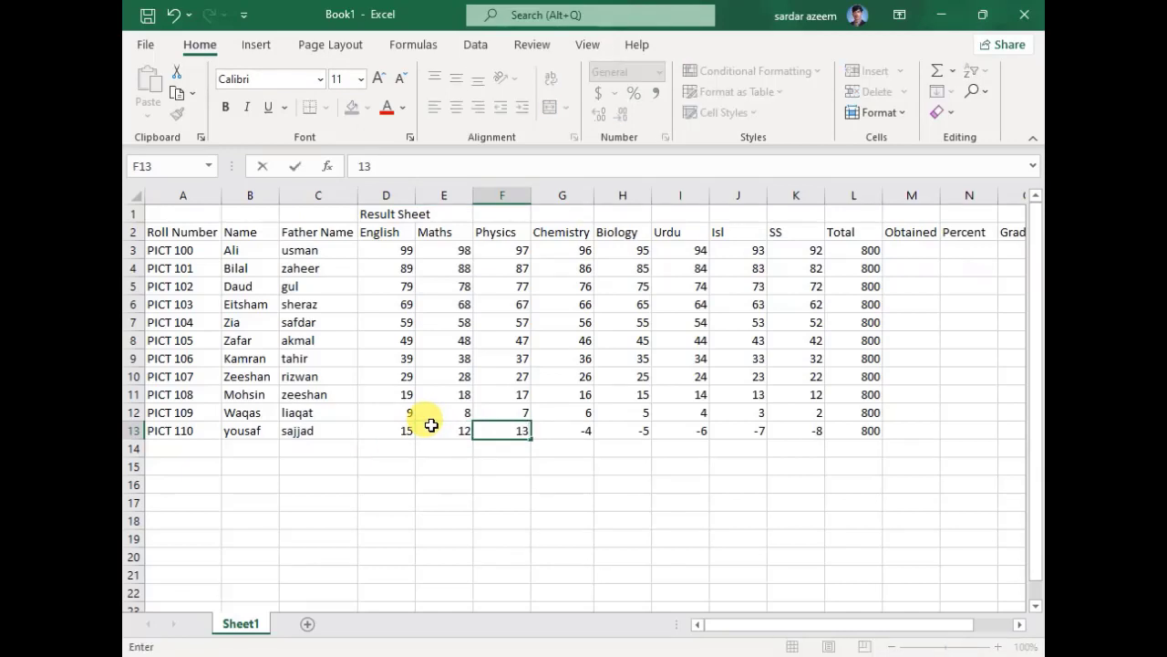
{"action": "key", "text": "Tab"}
{"action": "type", "text": "15"}
{"action": "key", "text": "Tab"}
- Replace the remaining row 13 marks with 14 for Biology, 17 for Urdu, 18 for Isl and 19 for SS
{"action": "type", "text": "14"}
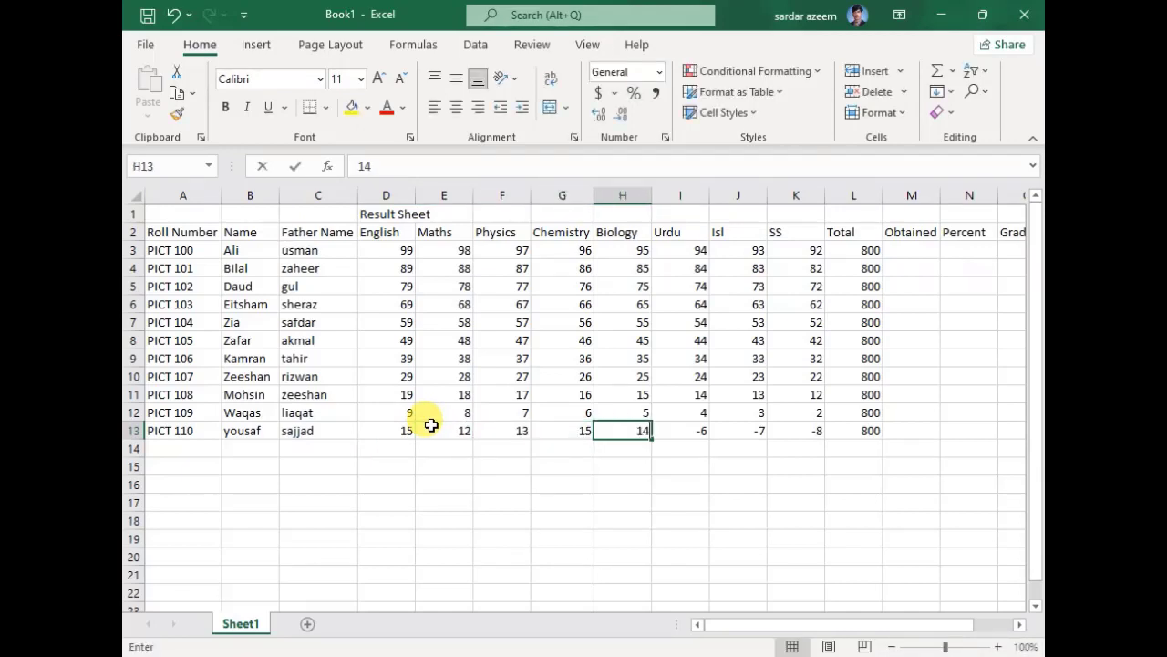
{"action": "key", "text": "Tab"}
{"action": "type", "text": "17"}
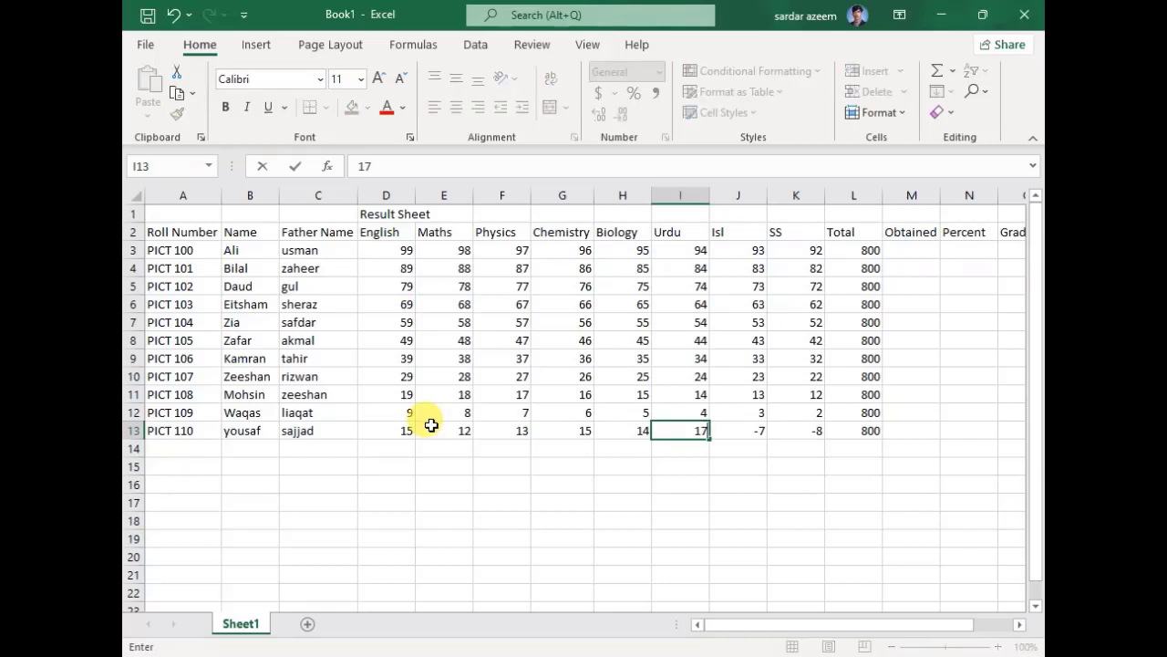
{"action": "key", "text": "Tab"}
{"action": "type", "text": "18"}
{"action": "key", "text": "Tab"}
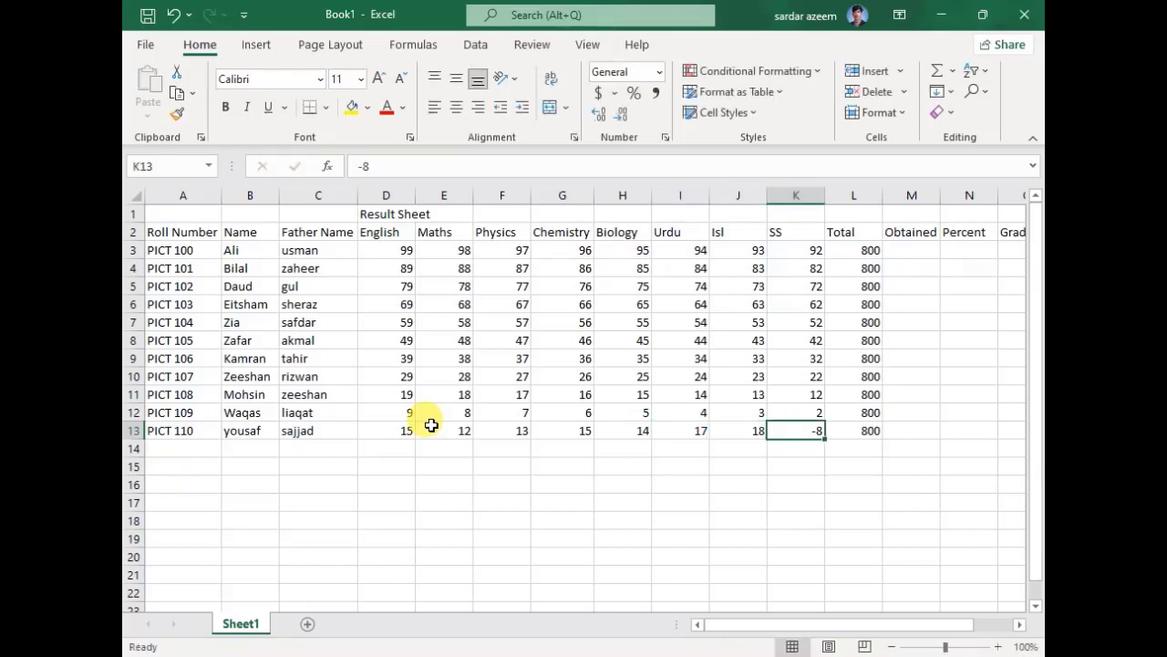
{"action": "type", "text": "19"}
{"action": "key", "text": "Tab"}
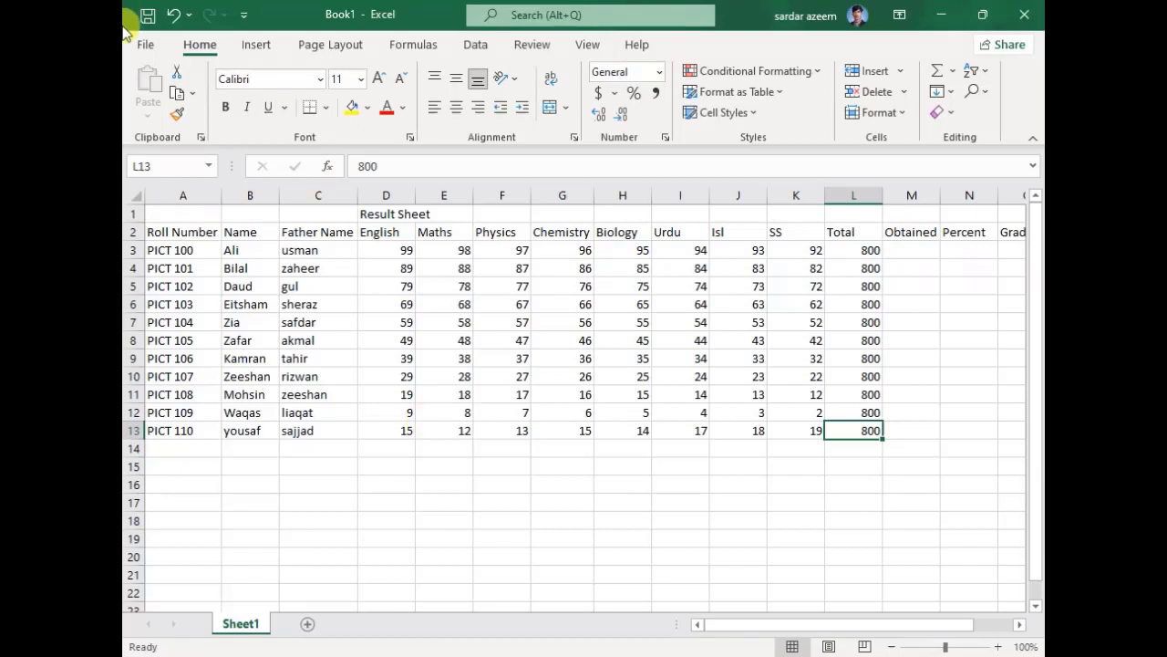
- Check the cell references of the first (English) and last (SS) subject marks in row 3
{"action": "left_click", "coordinate": [384, 249]}
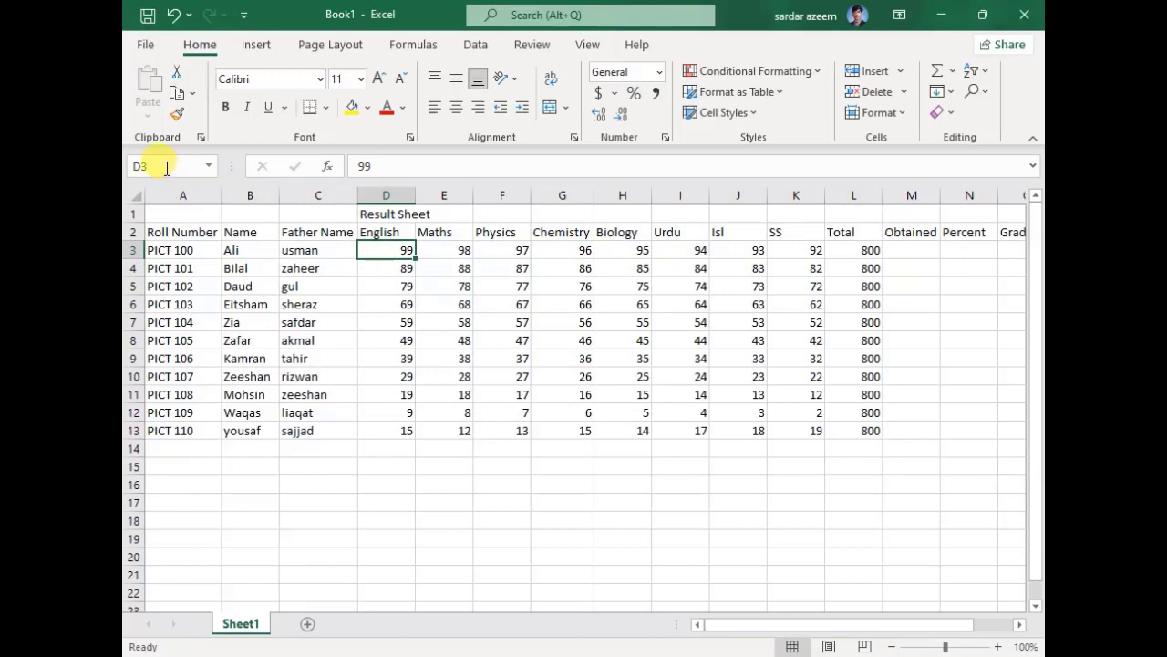
{"action": "left_click", "coordinate": [167, 168]}
{"action": "left_click", "coordinate": [793, 248]}
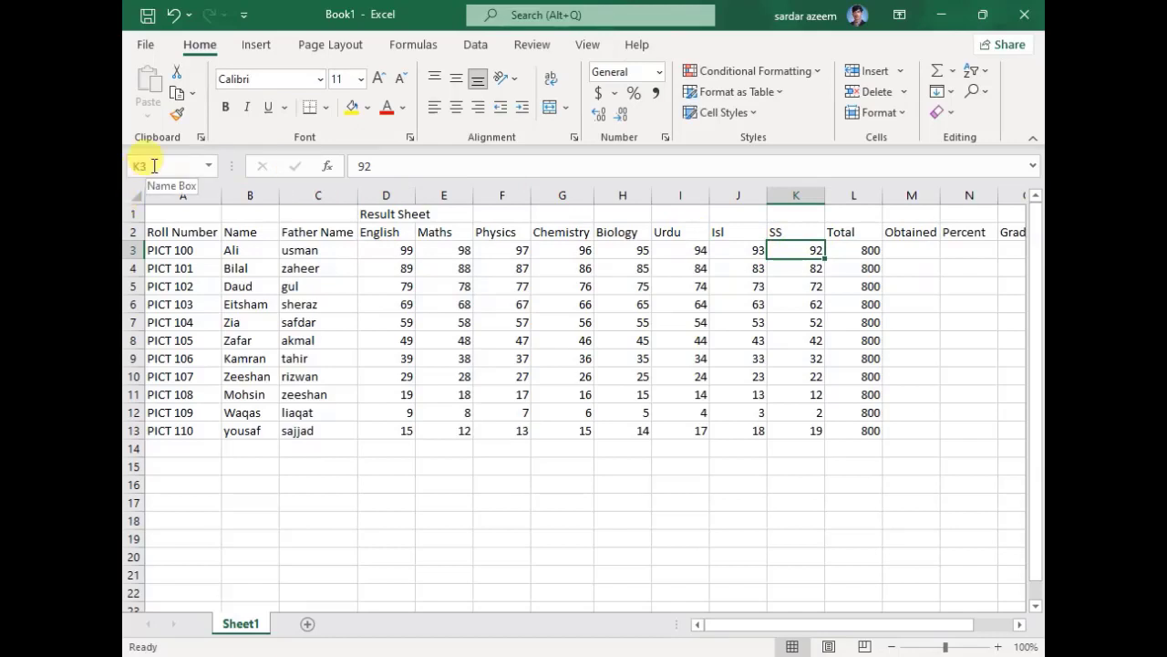
{"action": "left_click", "coordinate": [155, 166]}
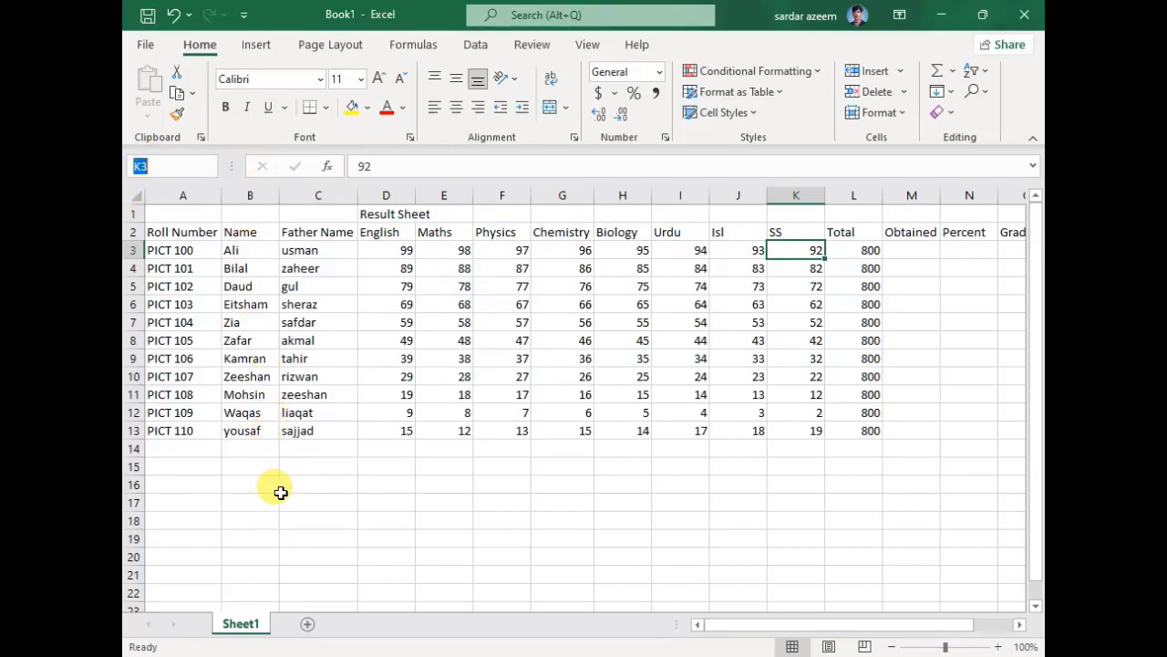
- Write the formula pattern "sum(first cell :last cell)" as a text note in B15
{"action": "left_click", "coordinate": [255, 469]}
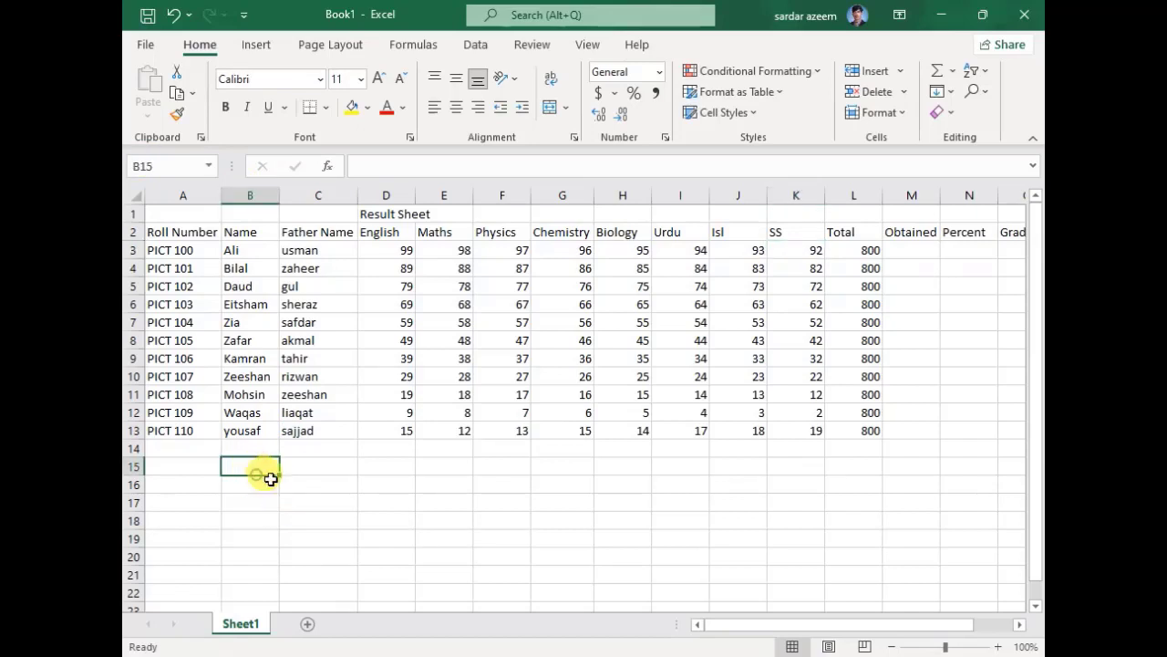
{"action": "type", "text": "sum"}
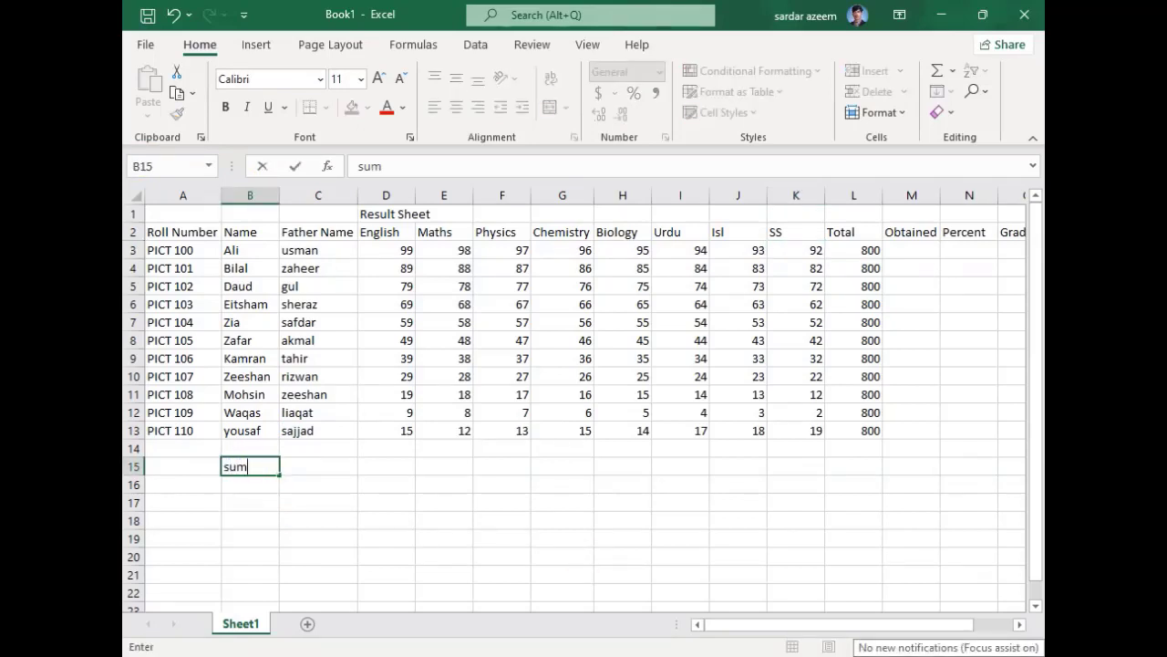
{"action": "type", "text": "(firsst"}
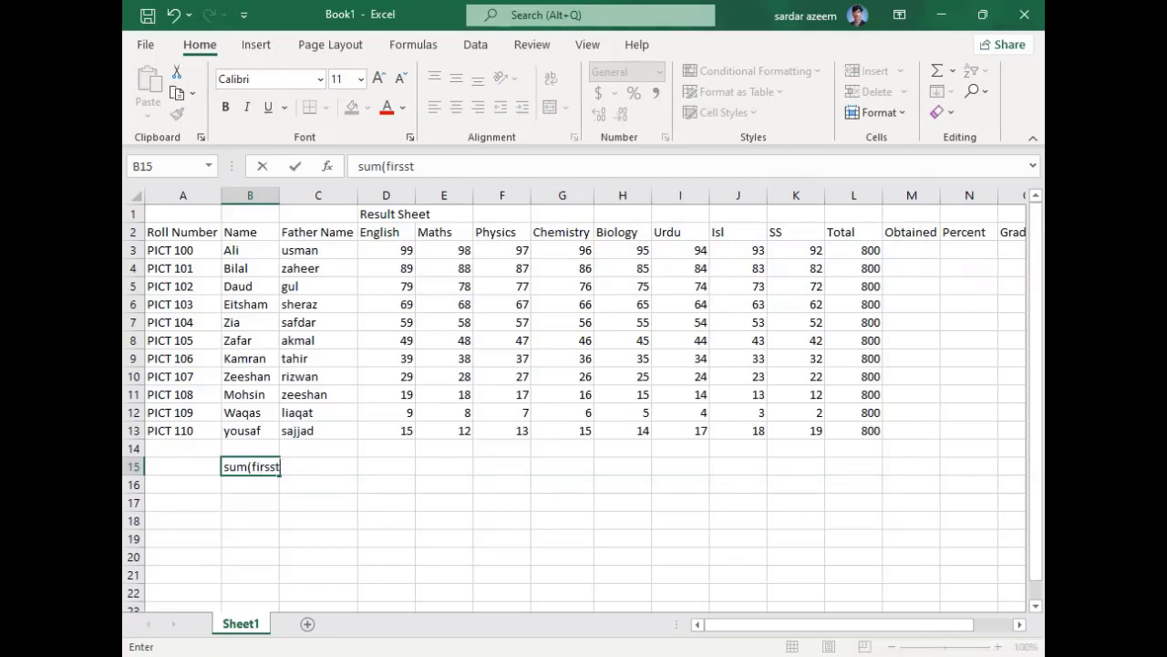
{"action": "key", "text": "BackSpace"}
{"action": "key", "text": "BackSpace"}
{"action": "type", "text": "t cell :last cell"}
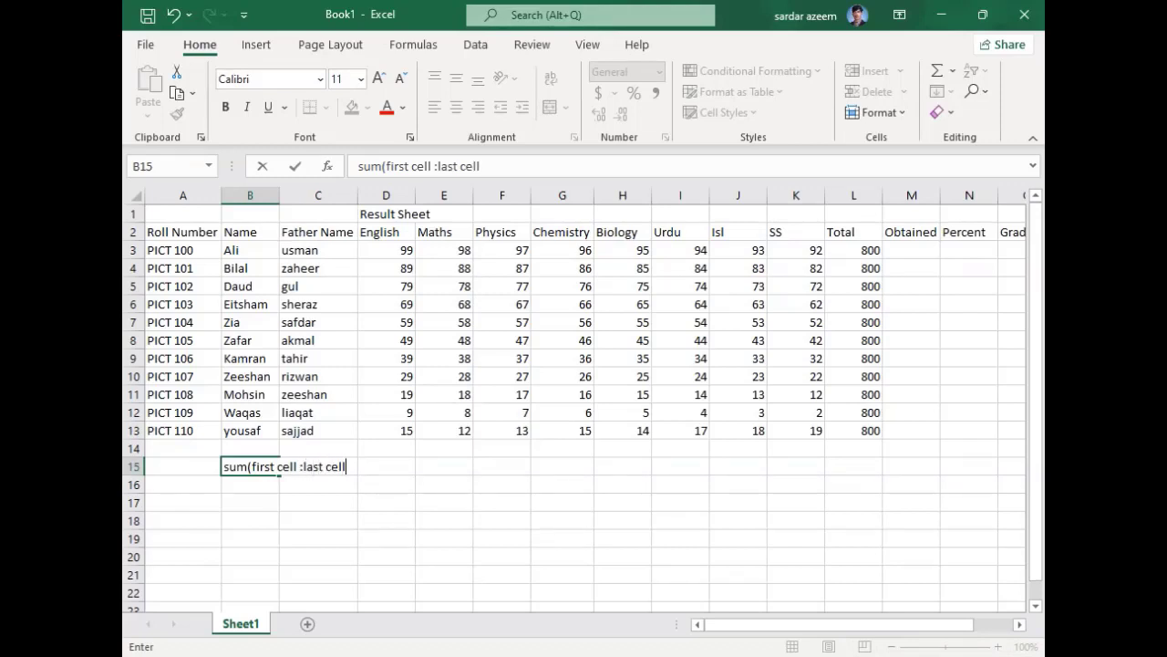
{"action": "type", "text": ")"}
{"action": "key", "text": "Return"}
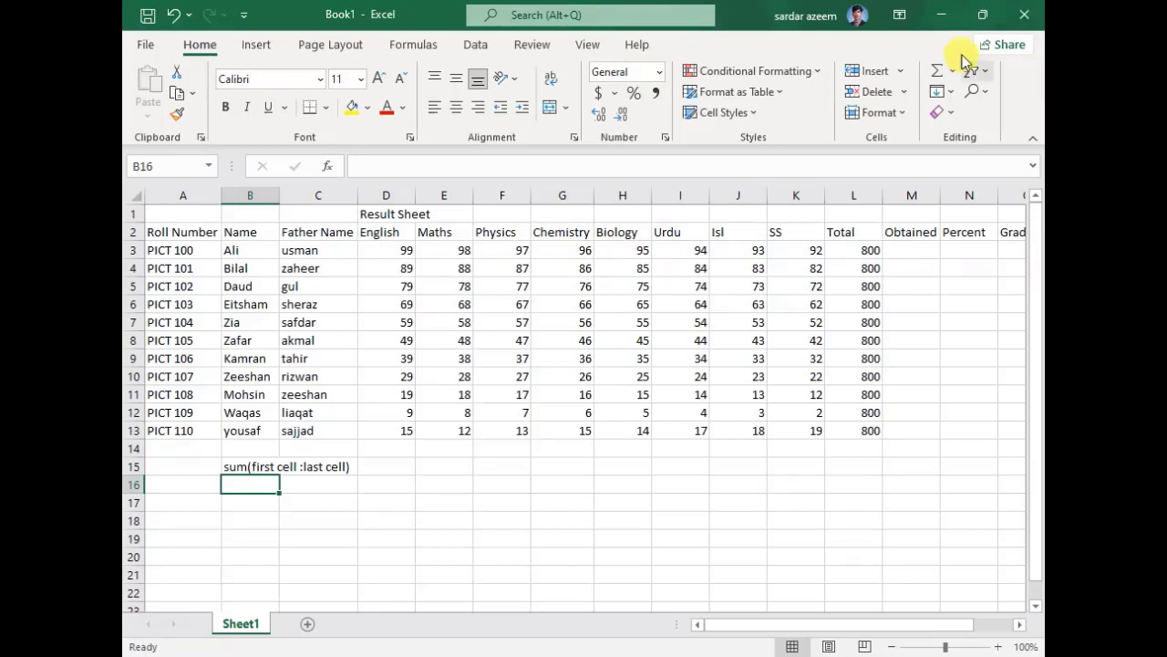
- Calculate the first student's Obtained marks in M3 with the formula =sum(d3:k3)
{"action": "left_click", "coordinate": [914, 253]}
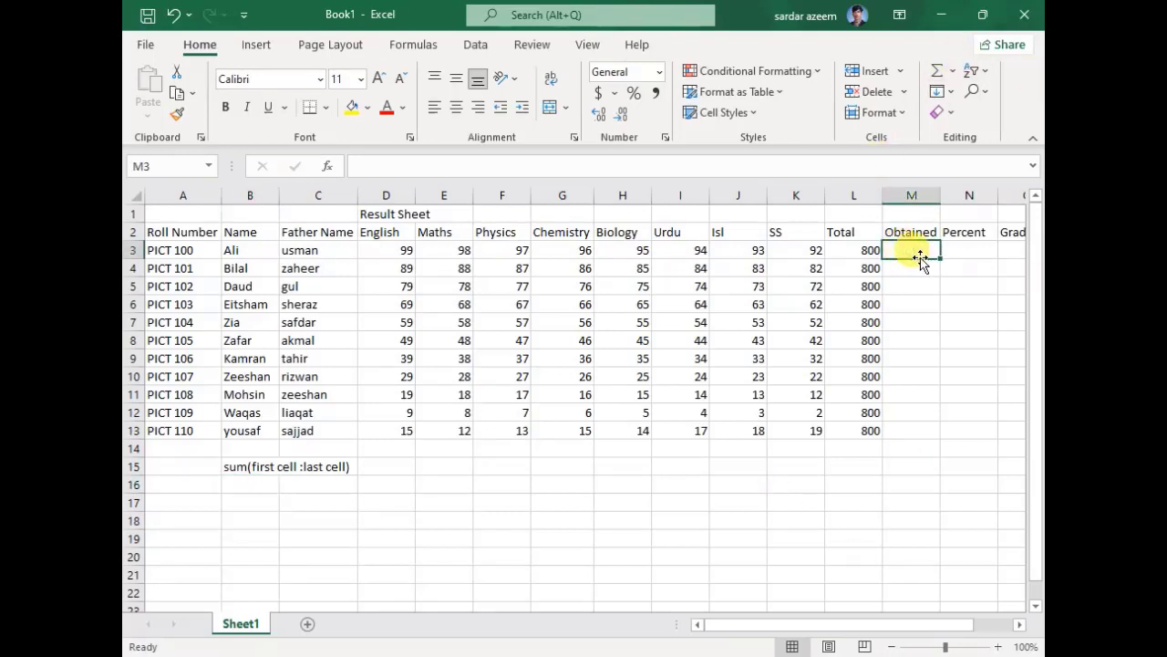
{"action": "type", "text": "=sum"}
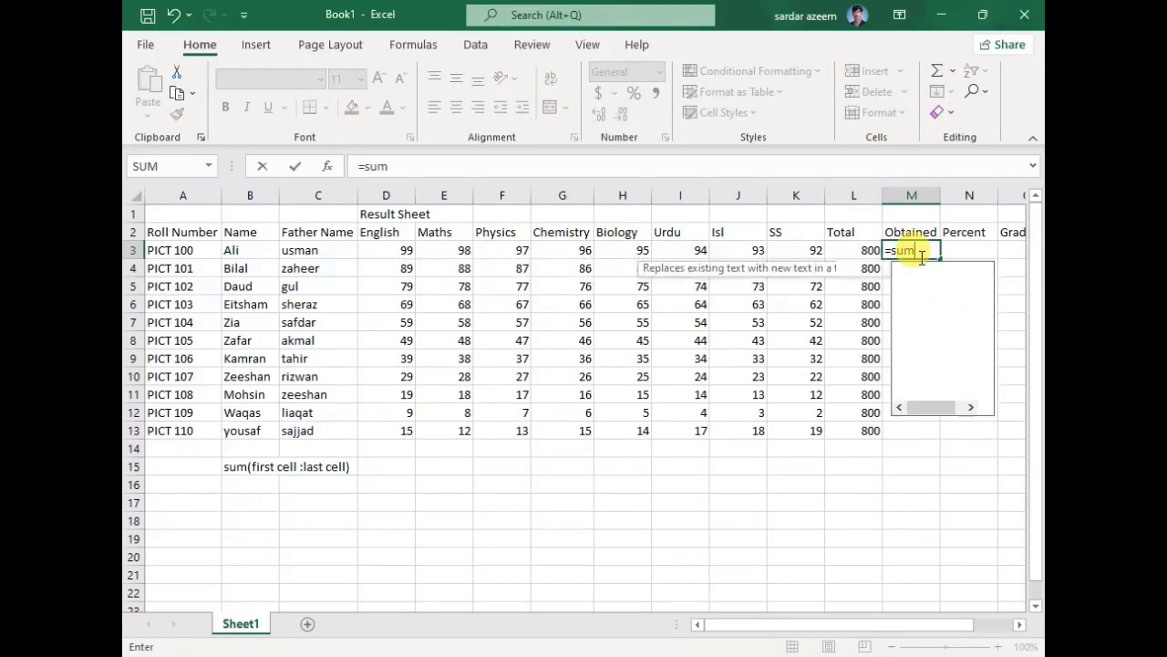
{"action": "type", "text": "("}
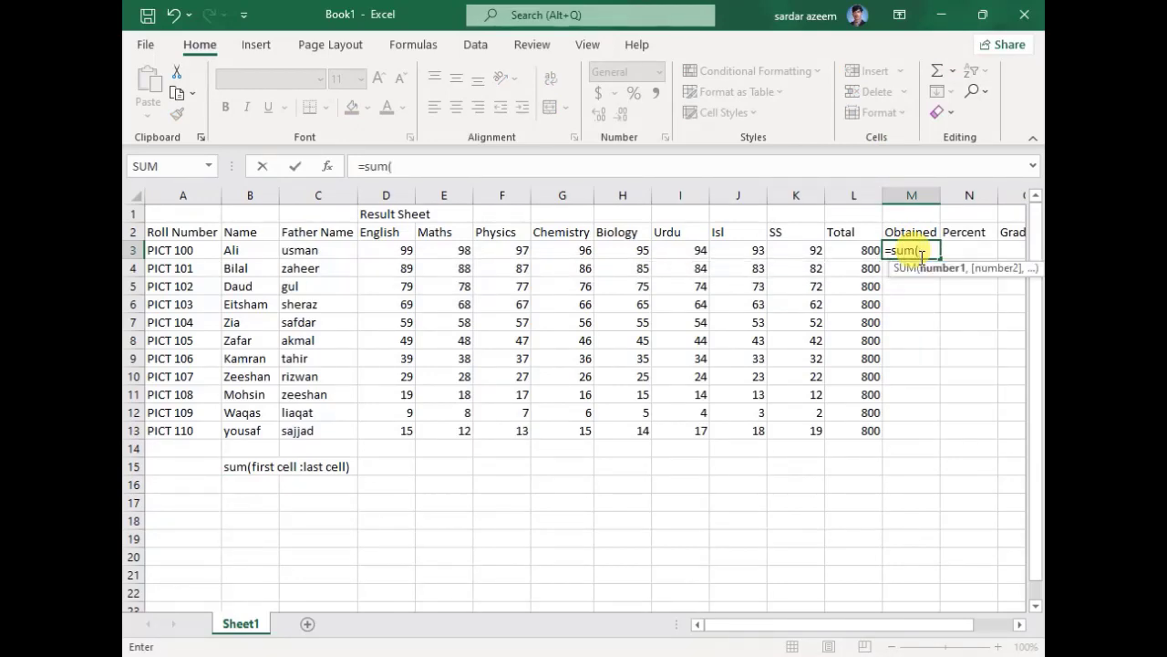
{"action": "type", "text": "d3"}
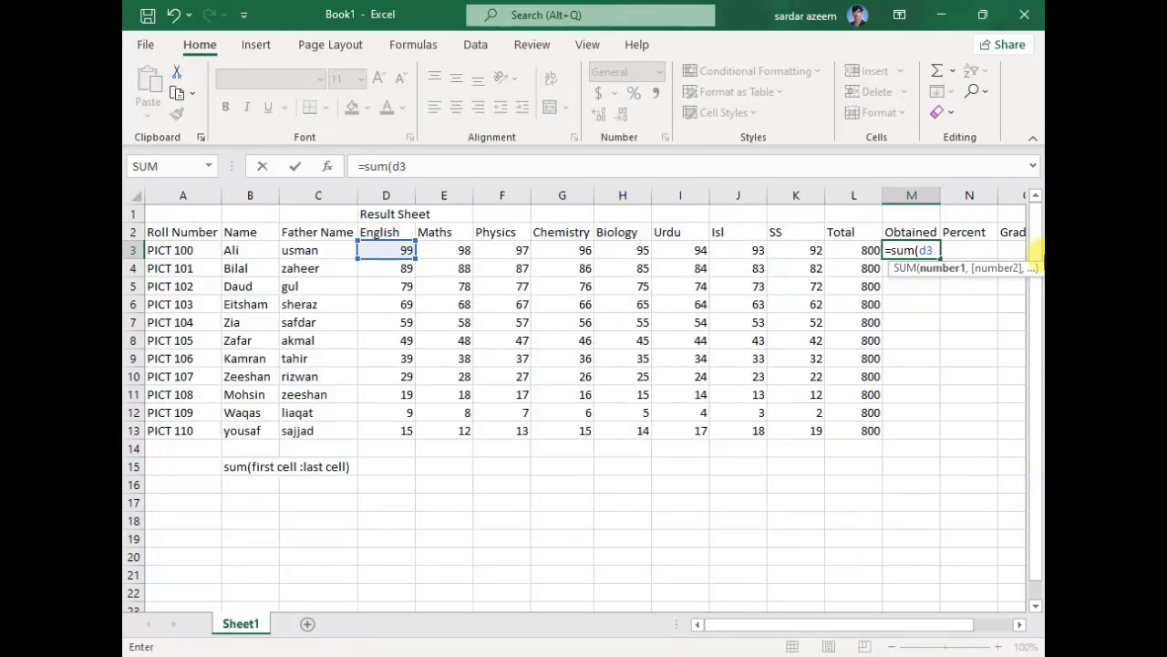
{"action": "type", "text": ":"}
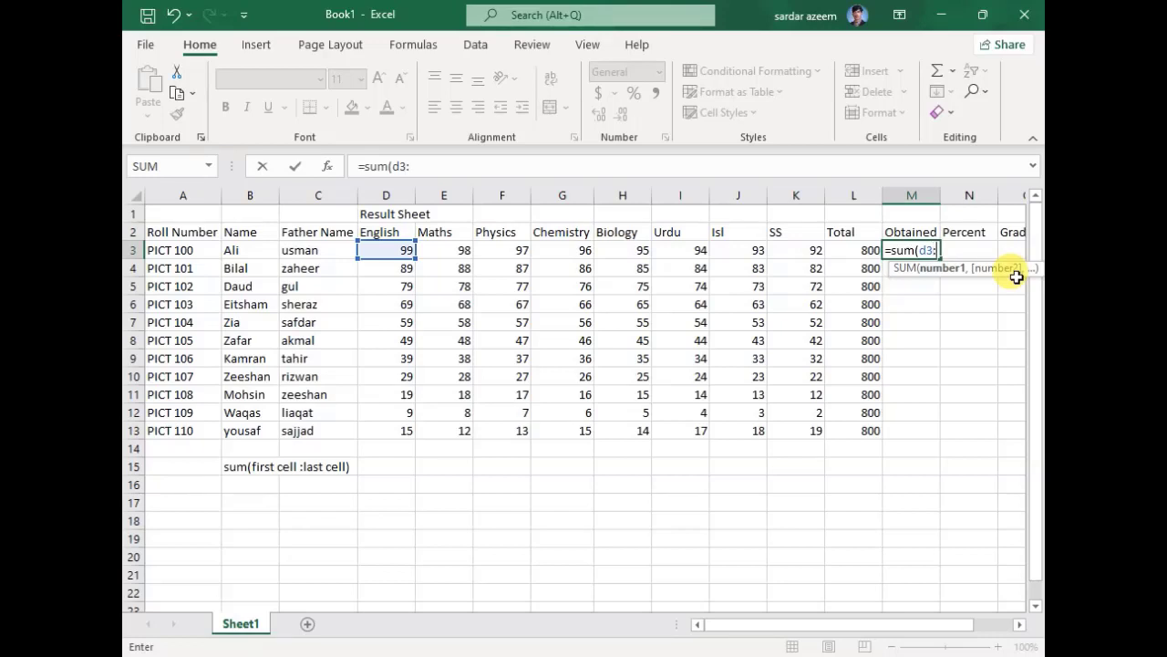
{"action": "type", "text": "k3"}
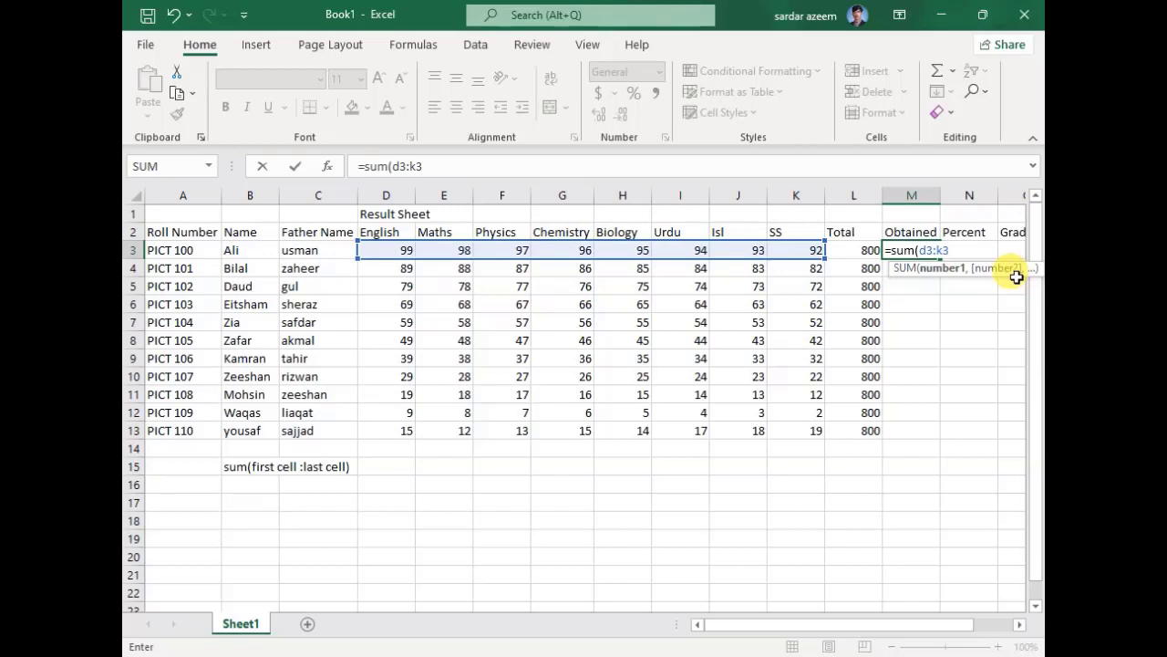
{"action": "type", "text": ")"}
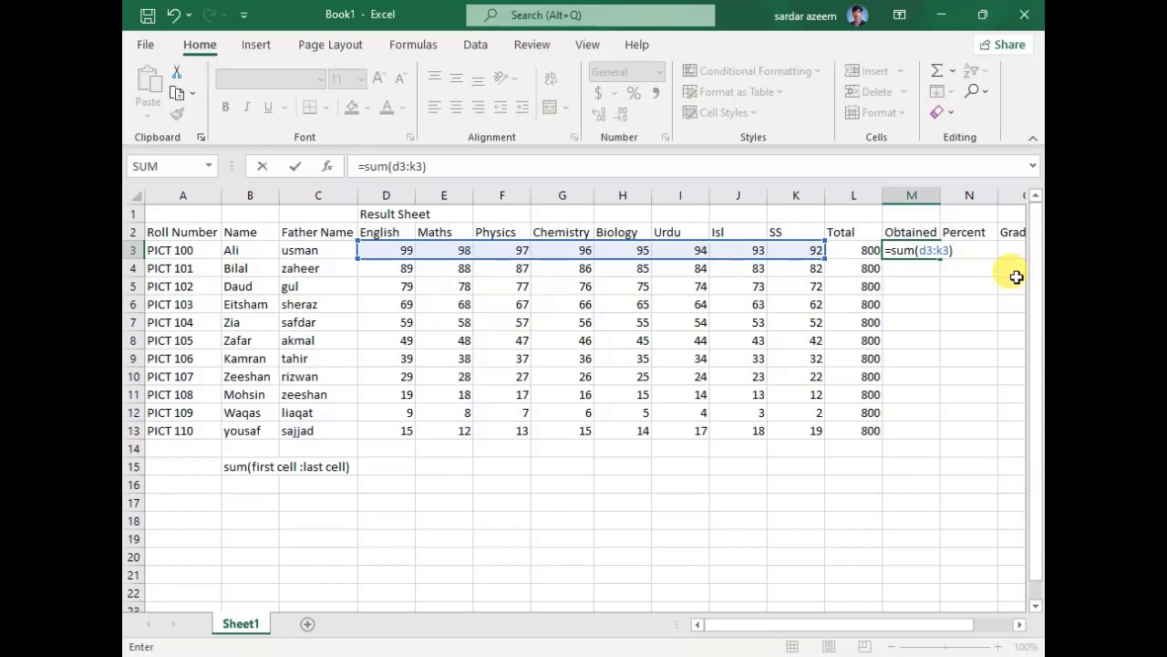
{"action": "key", "text": "Return"}
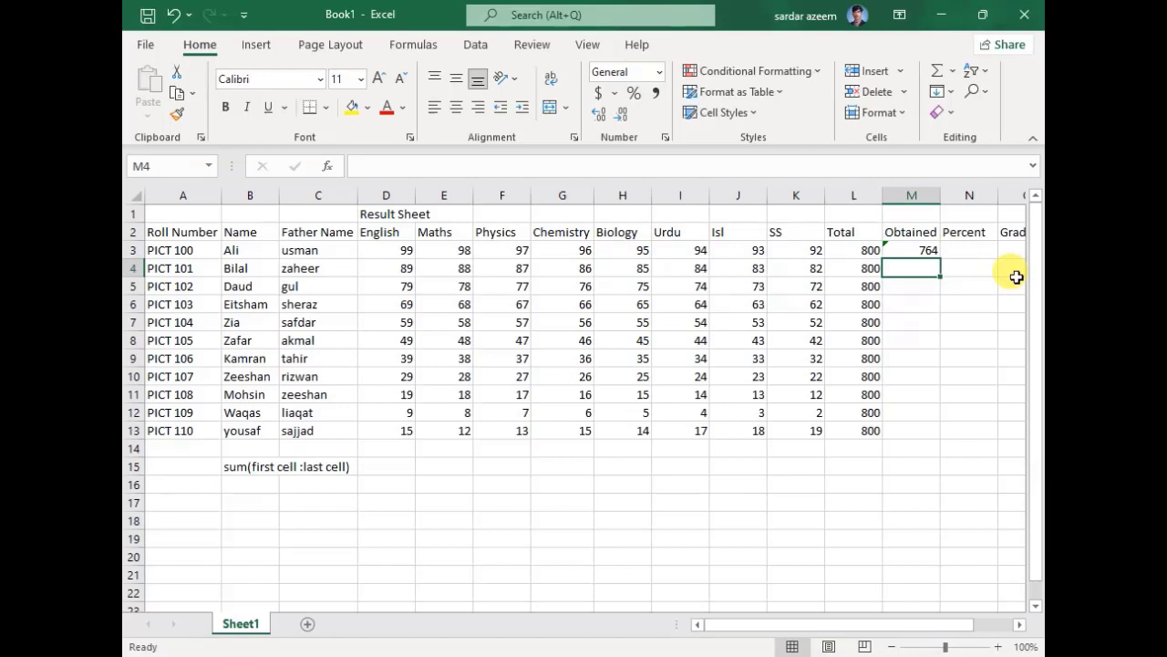
- Calculate the second student's Obtained marks in M4 with the formula =sum(d4:k4)
{"action": "type", "text": "=su"}
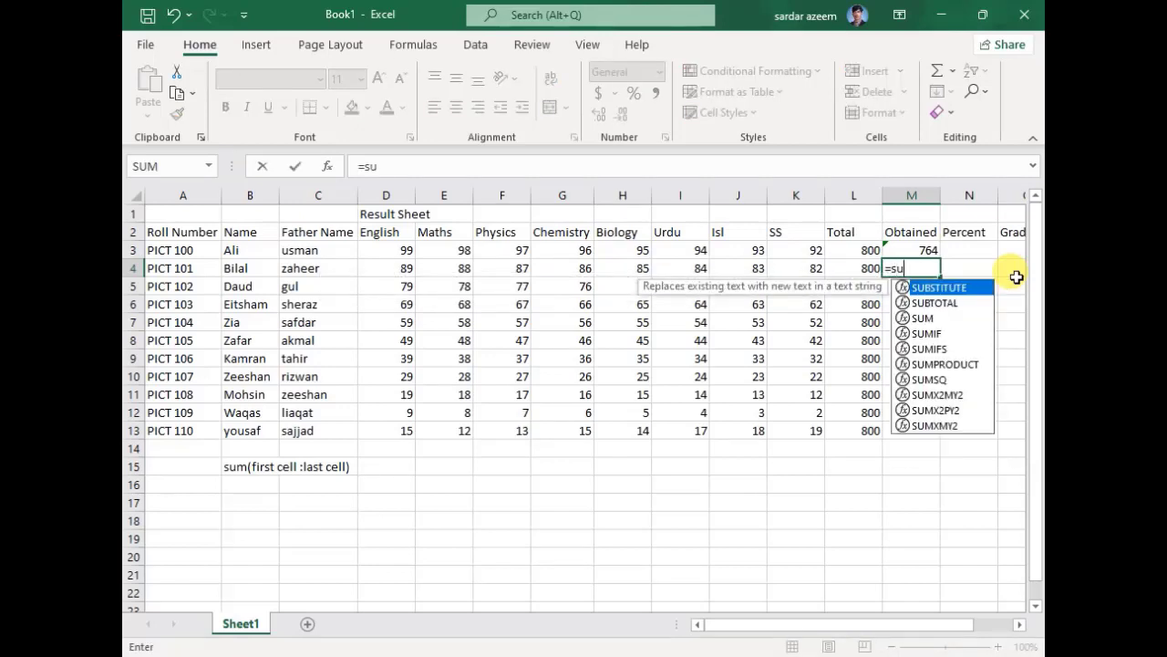
{"action": "type", "text": "m("}
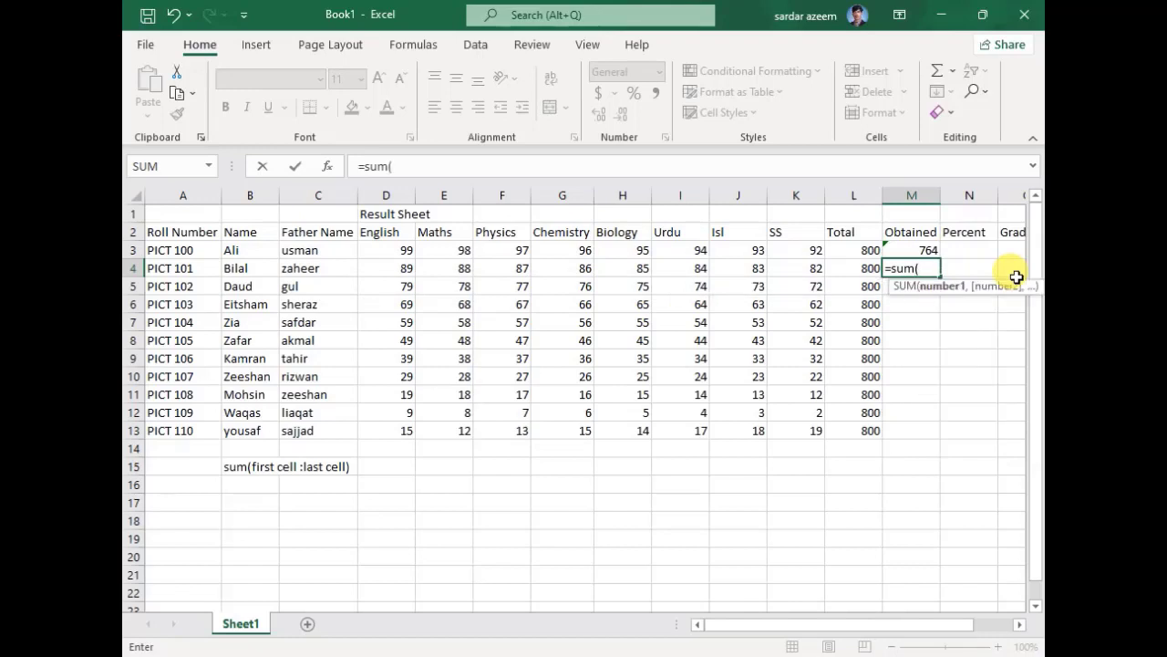
{"action": "type", "text": "c4"}
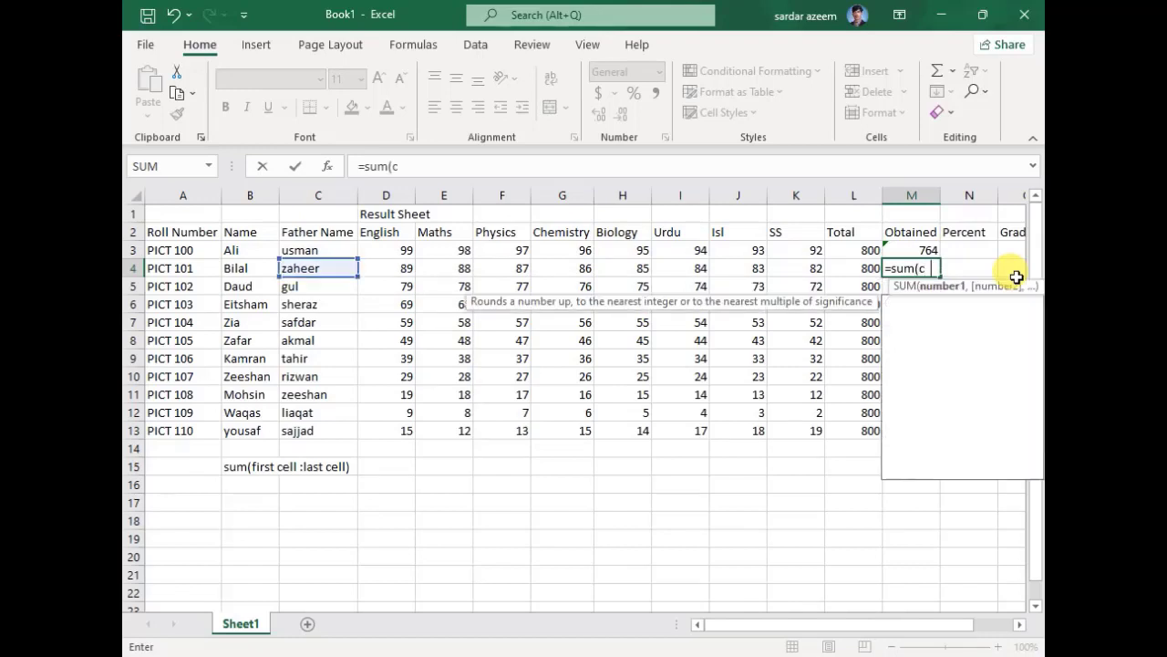
{"action": "key", "text": "BackSpace"}
{"action": "key", "text": "BackSpace"}
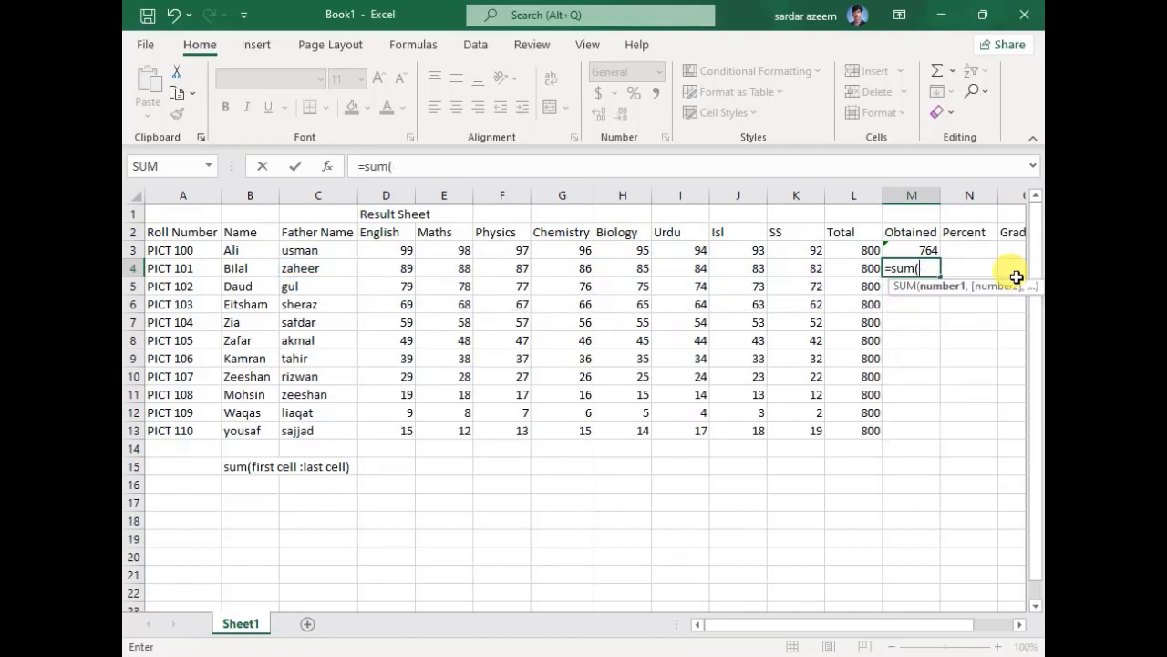
{"action": "type", "text": "d4"}
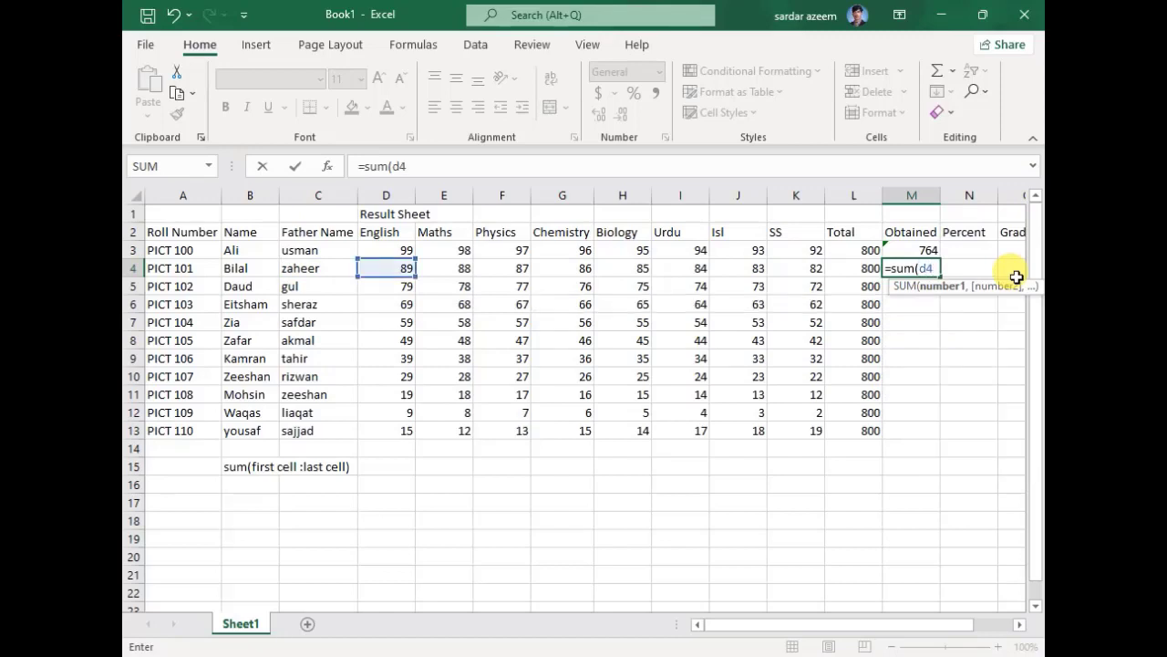
{"action": "type", "text": ":k4"}
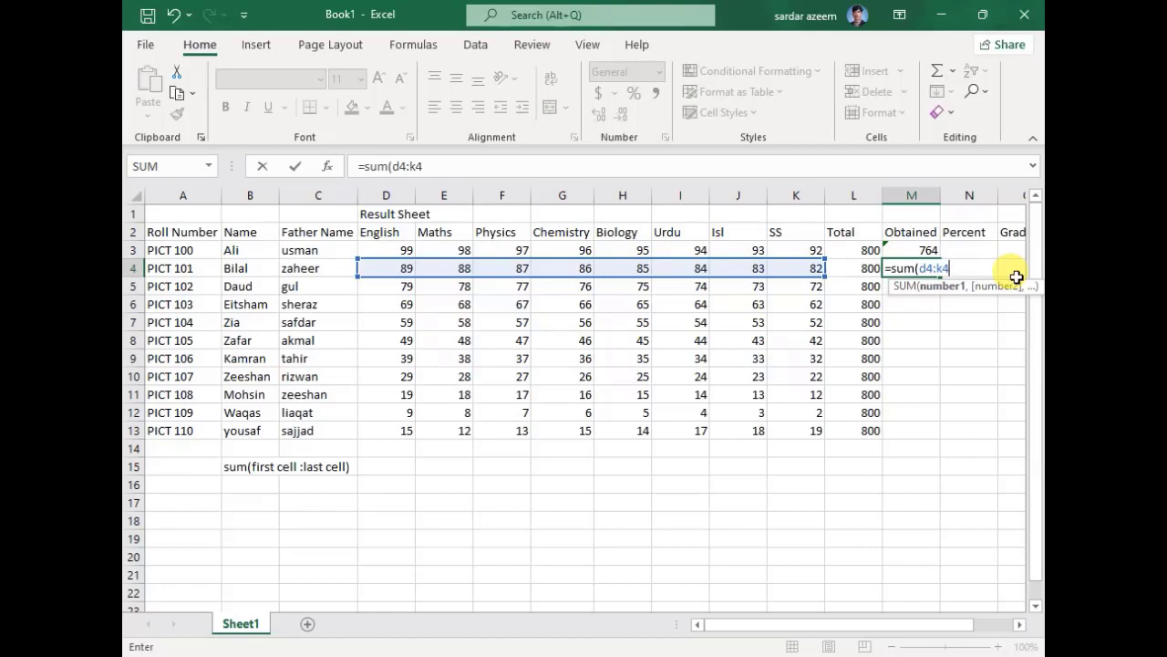
{"action": "type", "text": ")"}
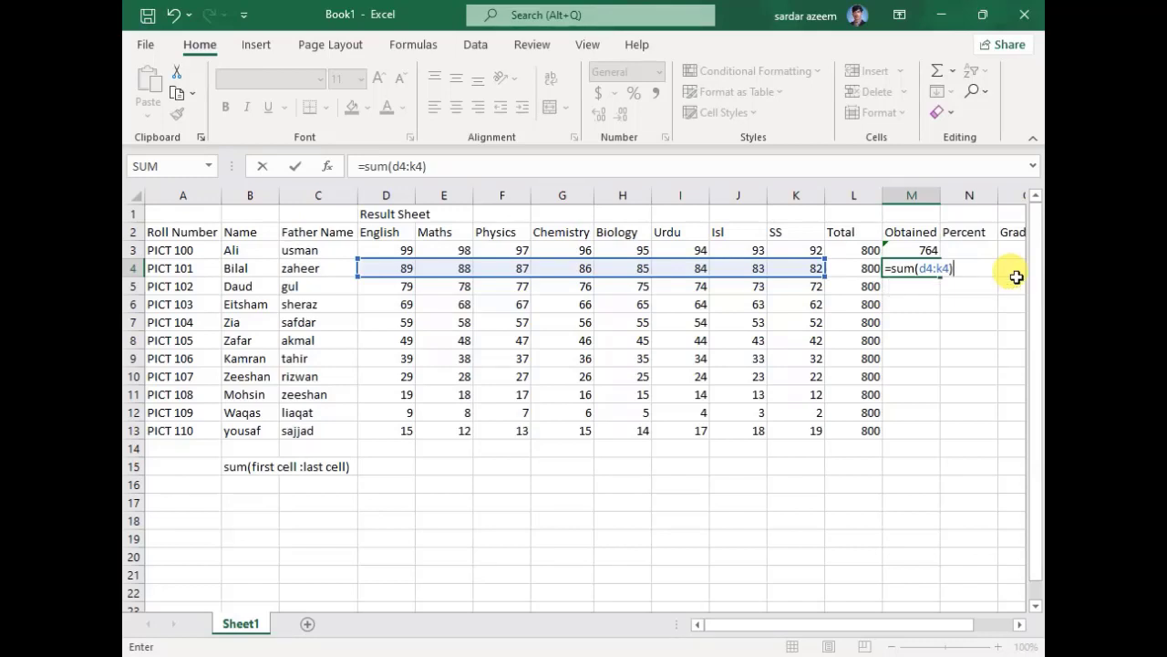
{"action": "key", "text": "Return"}
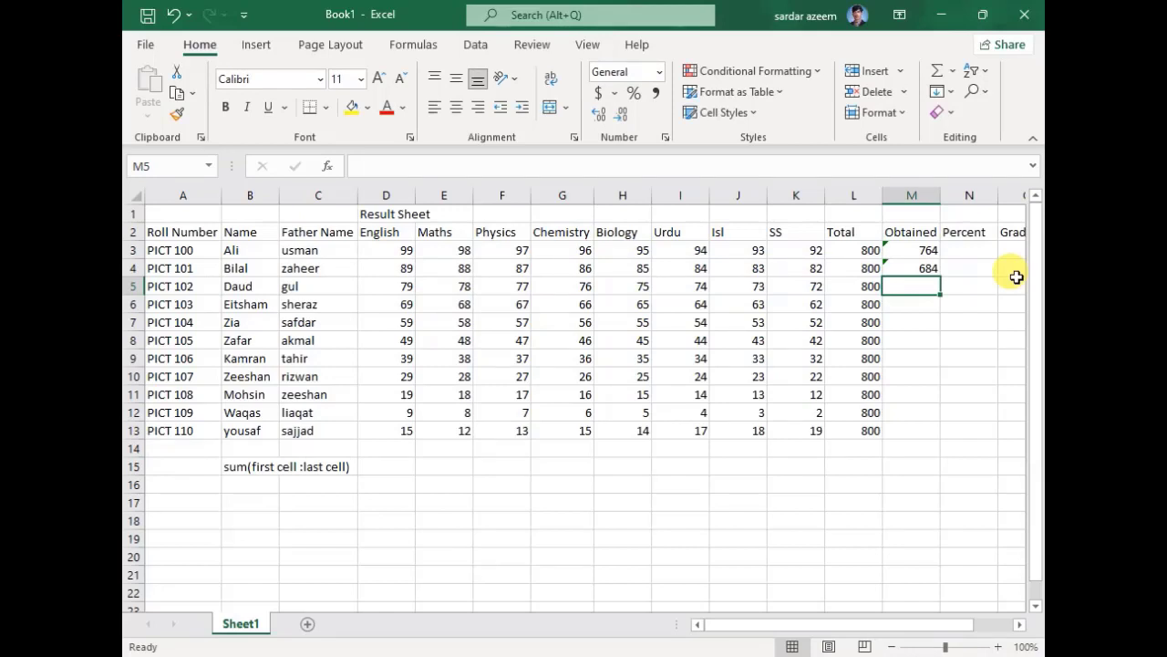
- Fill the second student's SUM formula in M4 down the Obtained column through the last student in M13
{"action": "left_click", "coordinate": [919, 271]}
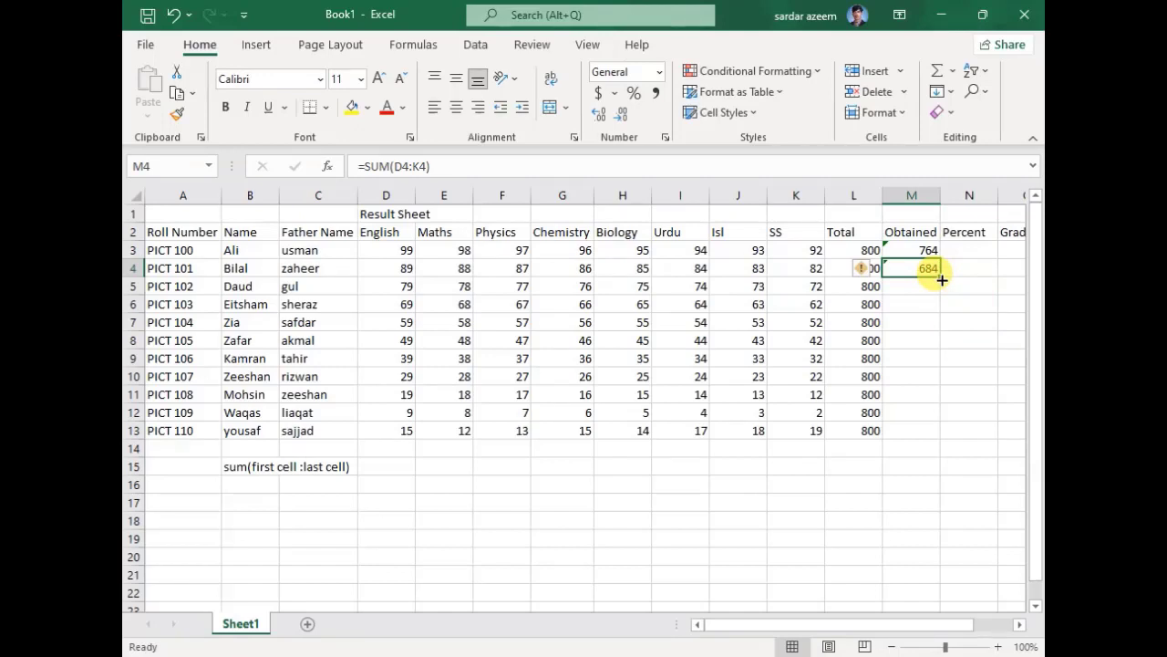
{"action": "left_click_drag", "start_coordinate": [942, 280], "coordinate": [941, 364]}
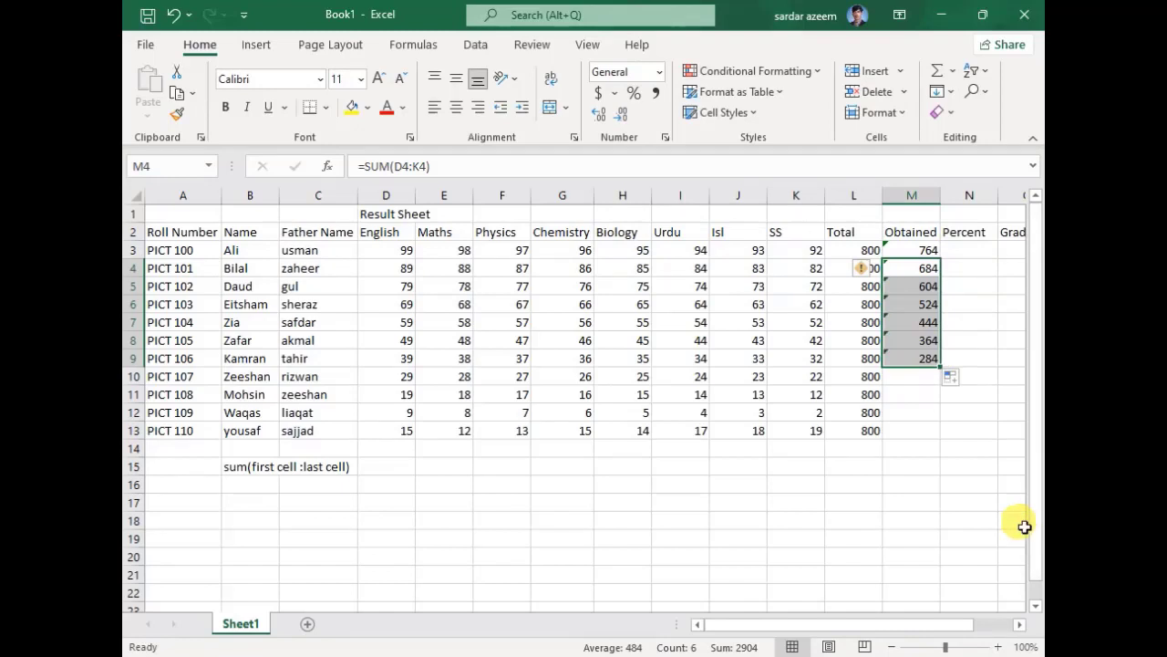
{"action": "left_click", "coordinate": [927, 445]}
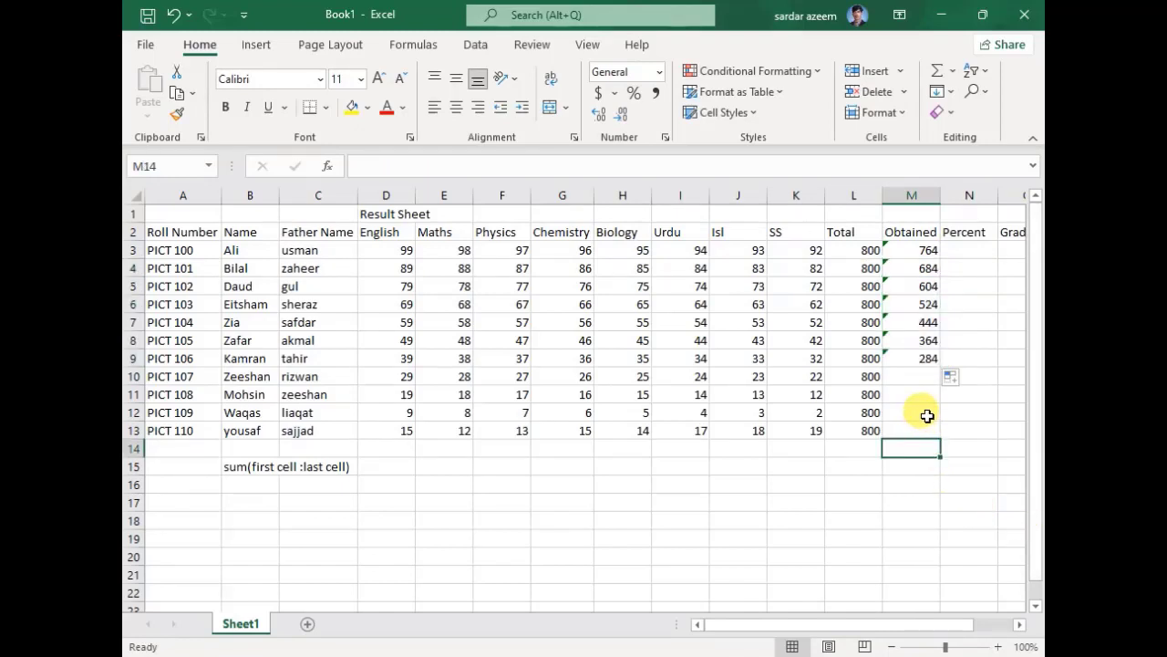
{"action": "left_click", "coordinate": [908, 358]}
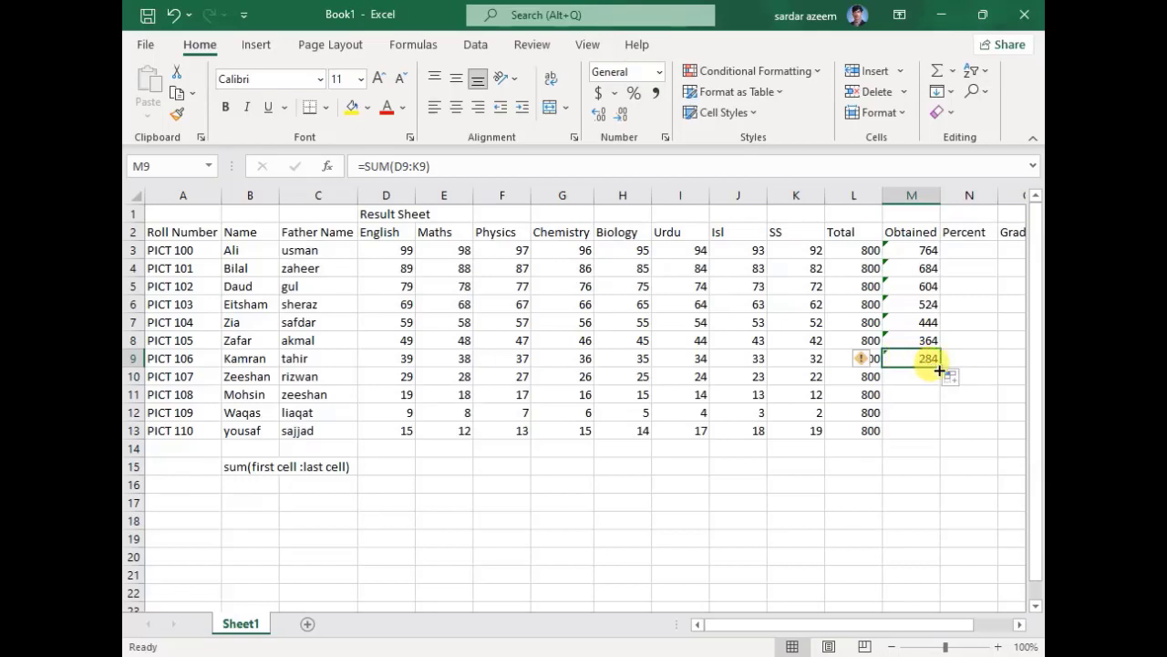
{"action": "left_click", "coordinate": [939, 370]}
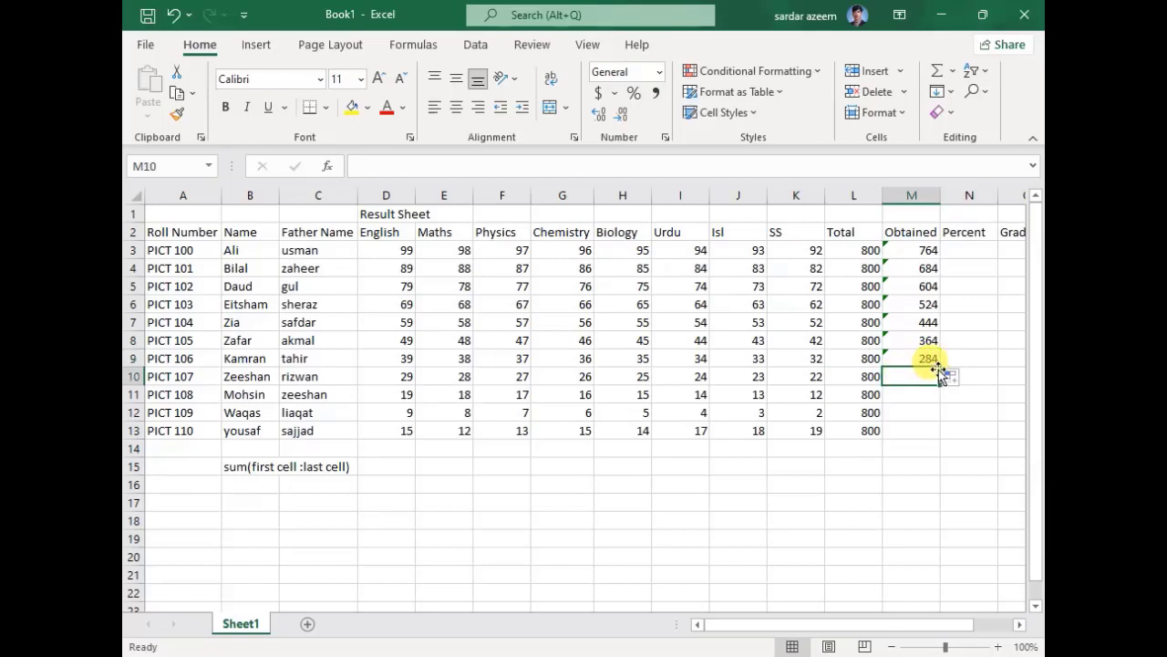
{"action": "left_click", "coordinate": [931, 362]}
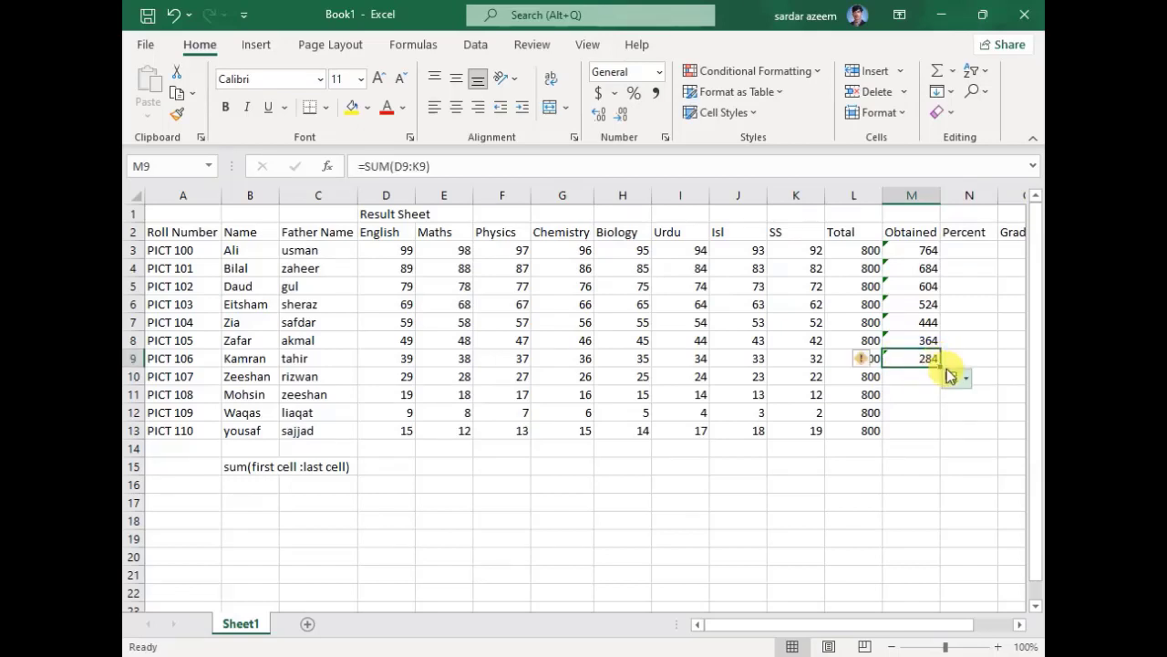
{"action": "double_click", "coordinate": [939, 367]}
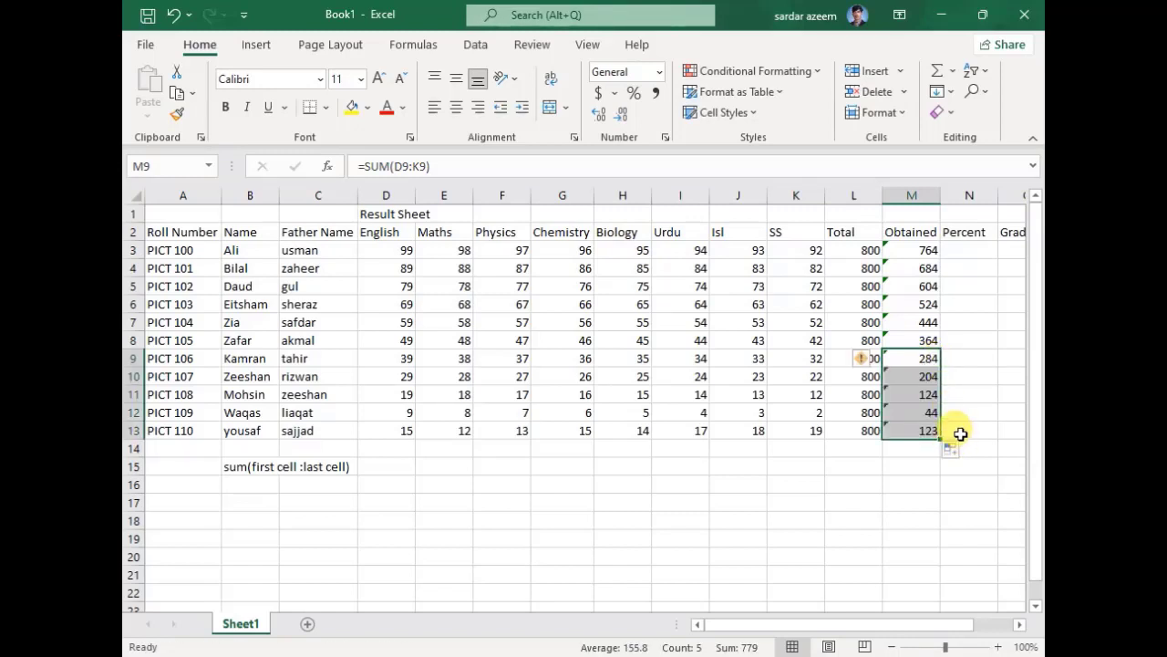
- Check the cell ranges used by the Obtained formulas in M4, M5, M6 and M13
{"action": "left_click", "coordinate": [901, 268]}
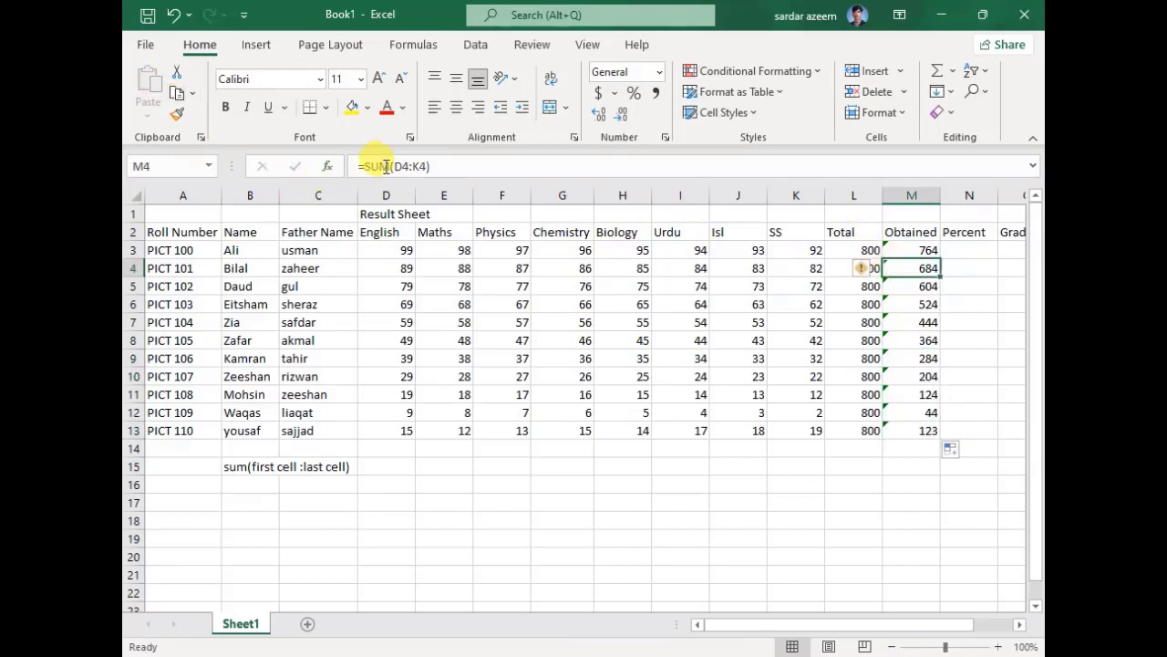
{"action": "left_click", "coordinate": [473, 167]}
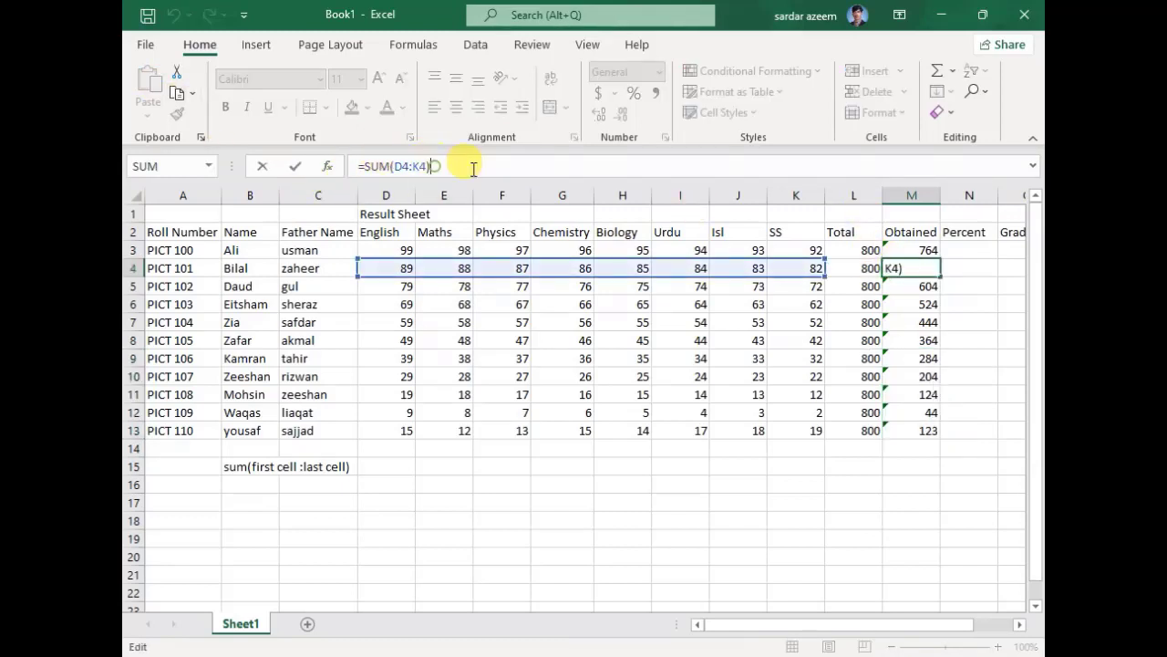
{"action": "left_click", "coordinate": [917, 288]}
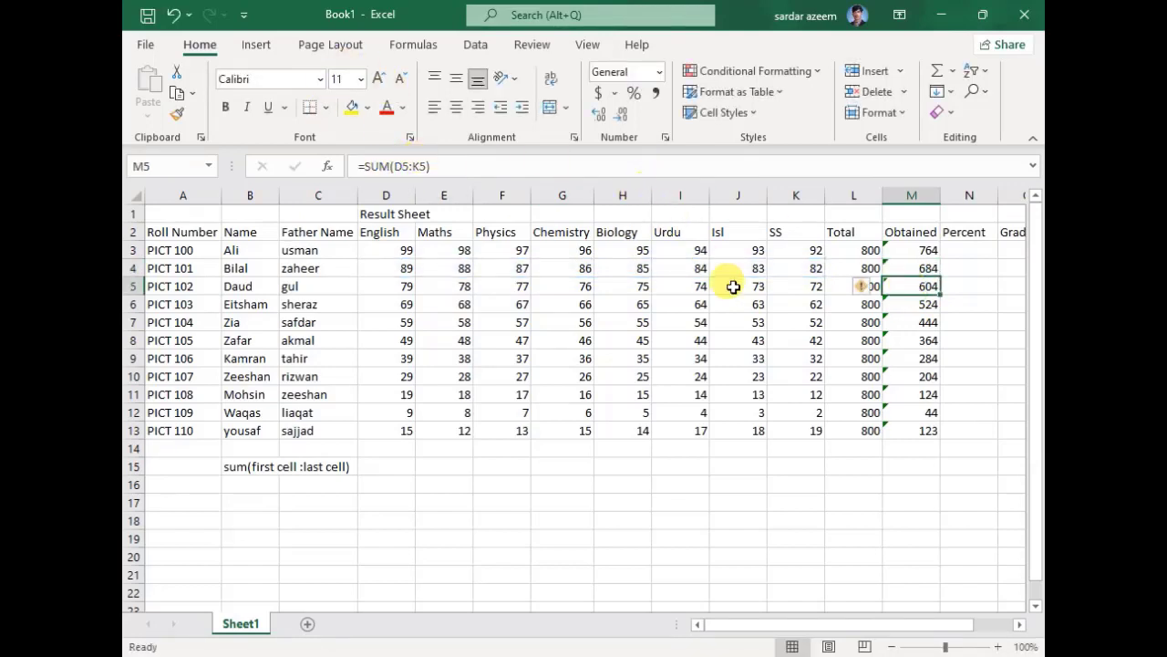
{"action": "left_click", "coordinate": [921, 304]}
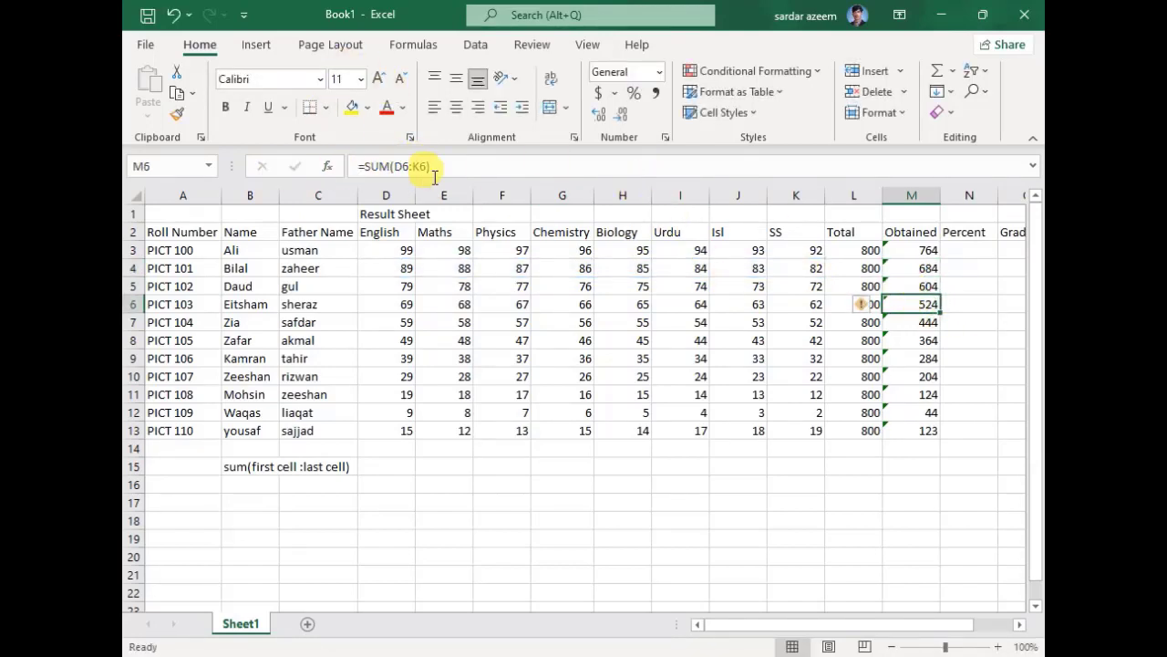
{"action": "left_click", "coordinate": [896, 429]}
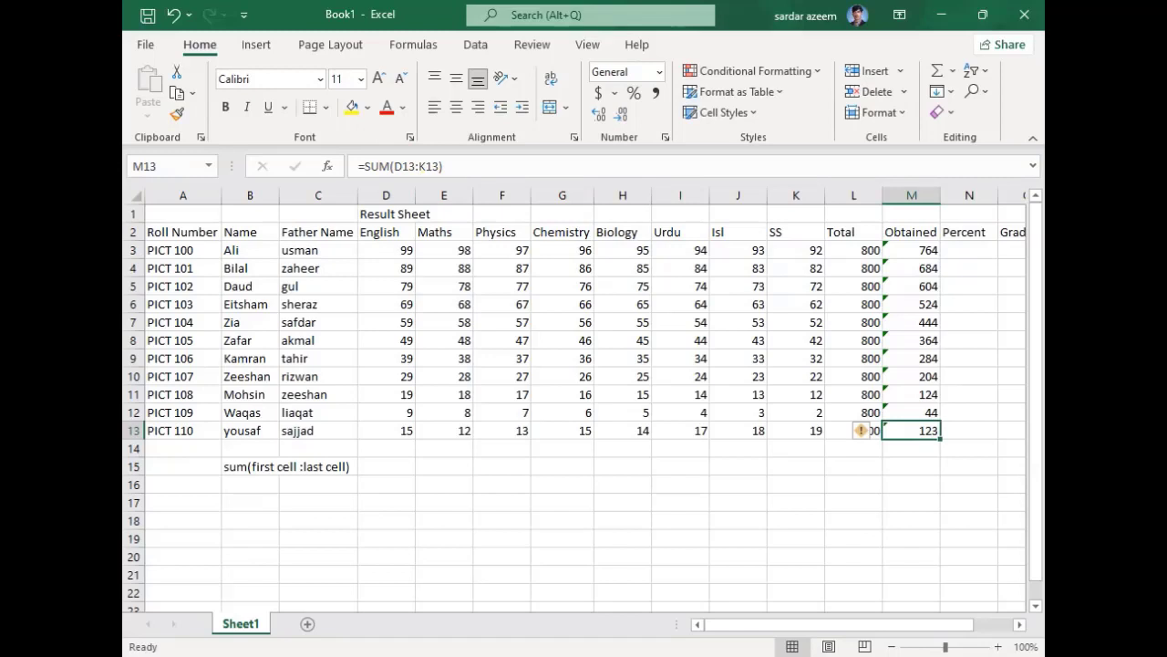
{"action": "left_click", "coordinate": [476, 611]}
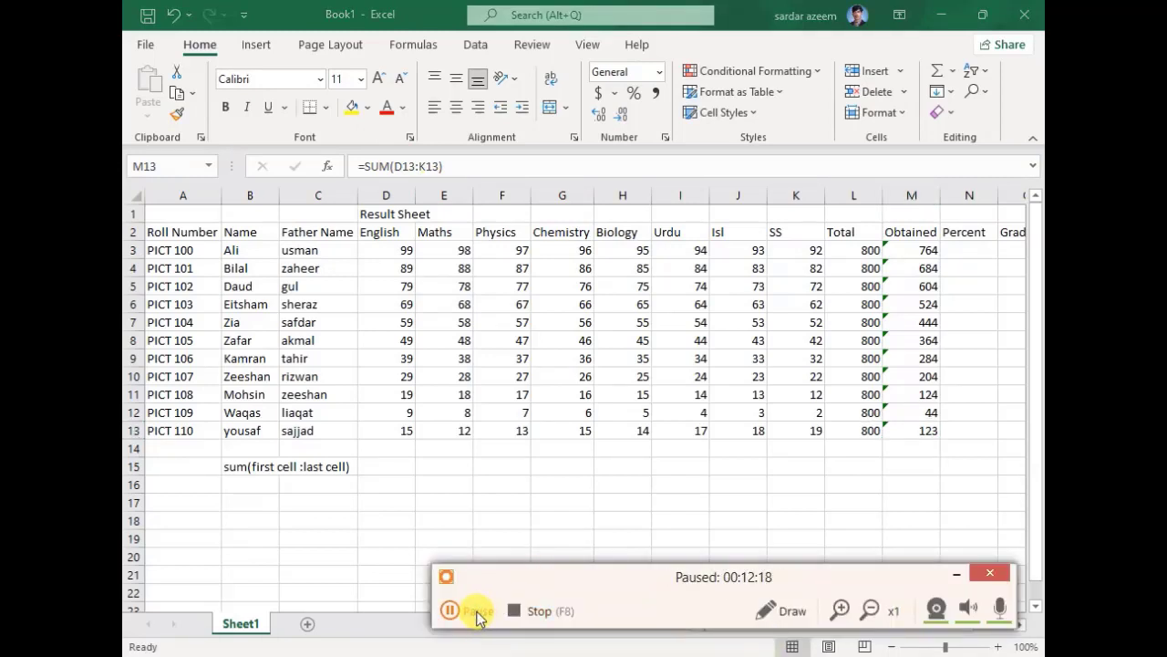
{"action": "left_click", "coordinate": [476, 610]}
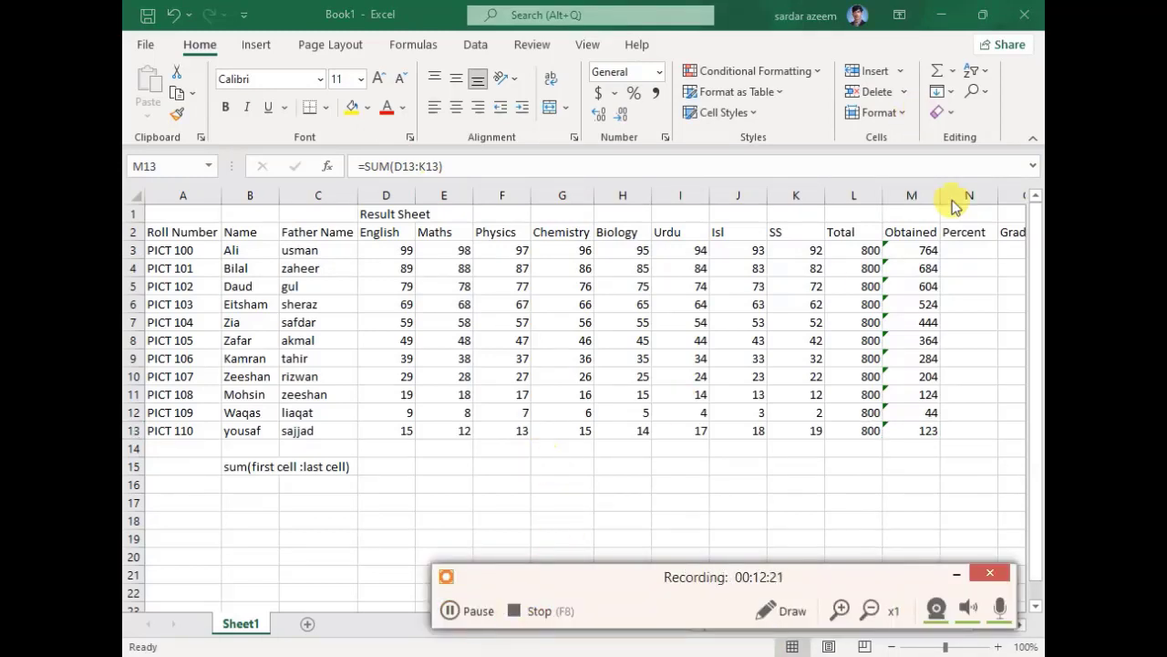
- Write the percentage formula pattern "obtained marks *100/total marks" as a text note in E15
{"action": "left_click", "coordinate": [966, 250]}
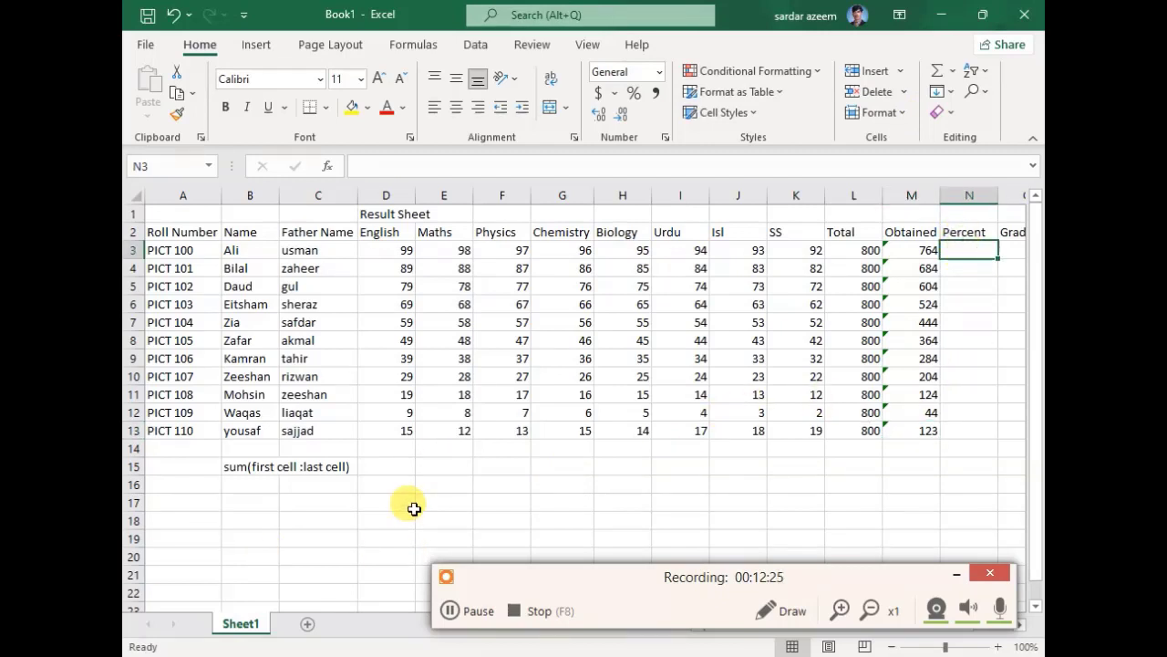
{"action": "left_click", "coordinate": [429, 464]}
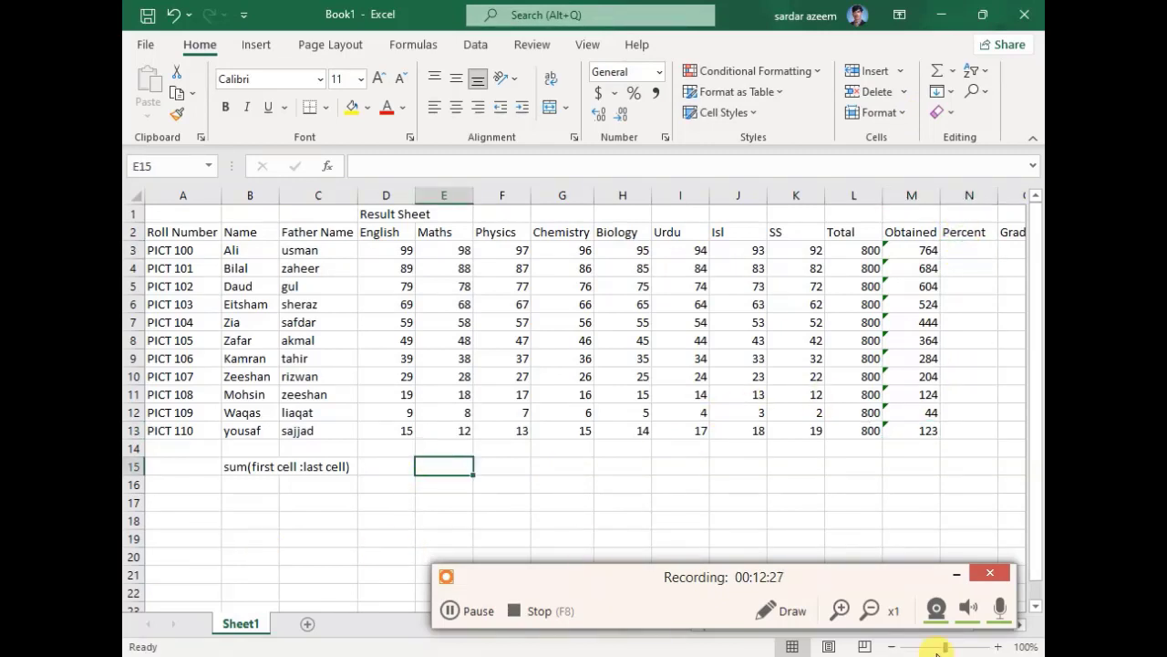
{"action": "type", "text": "ob"}
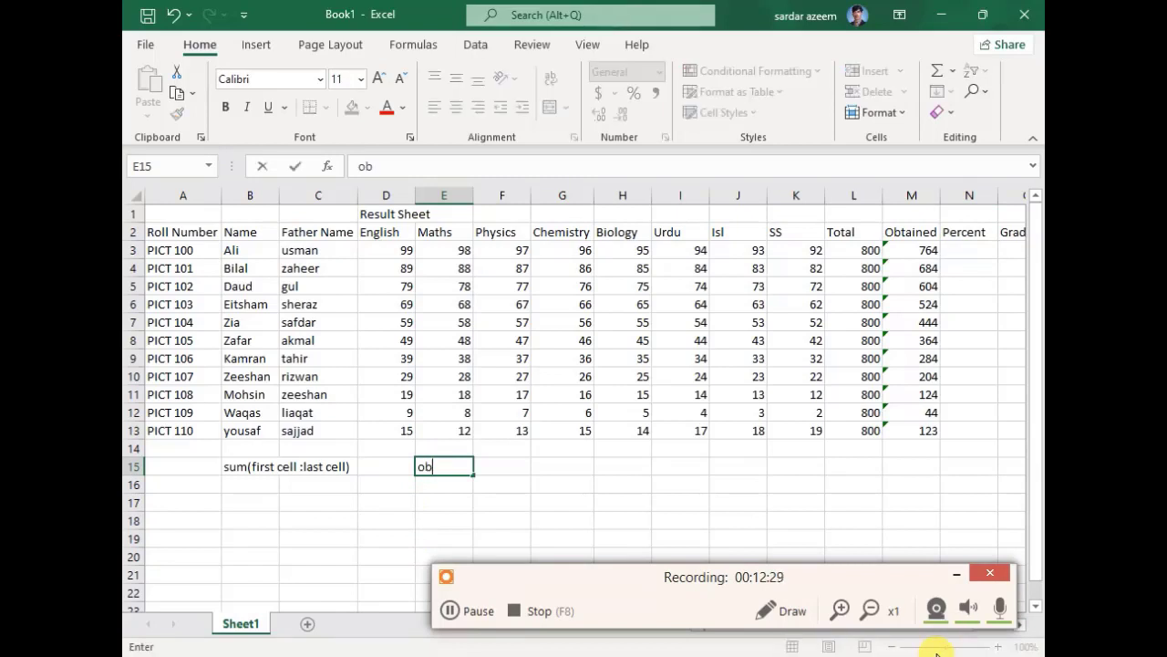
{"action": "type", "text": "tained"}
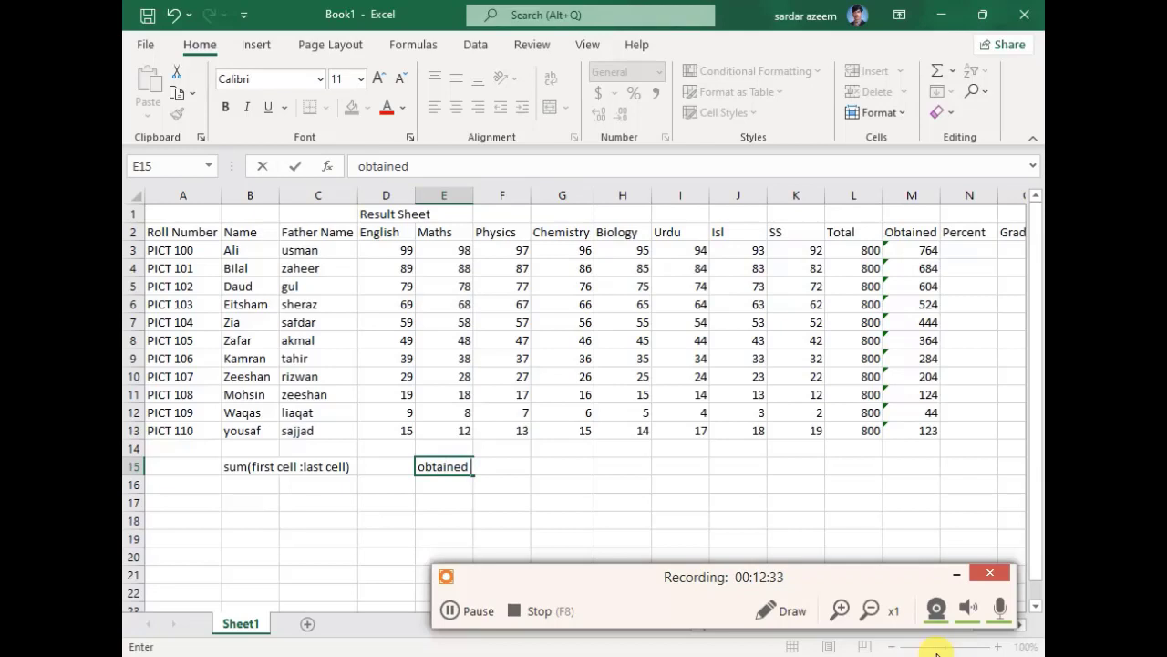
{"action": "type", "text": " marks *100/"}
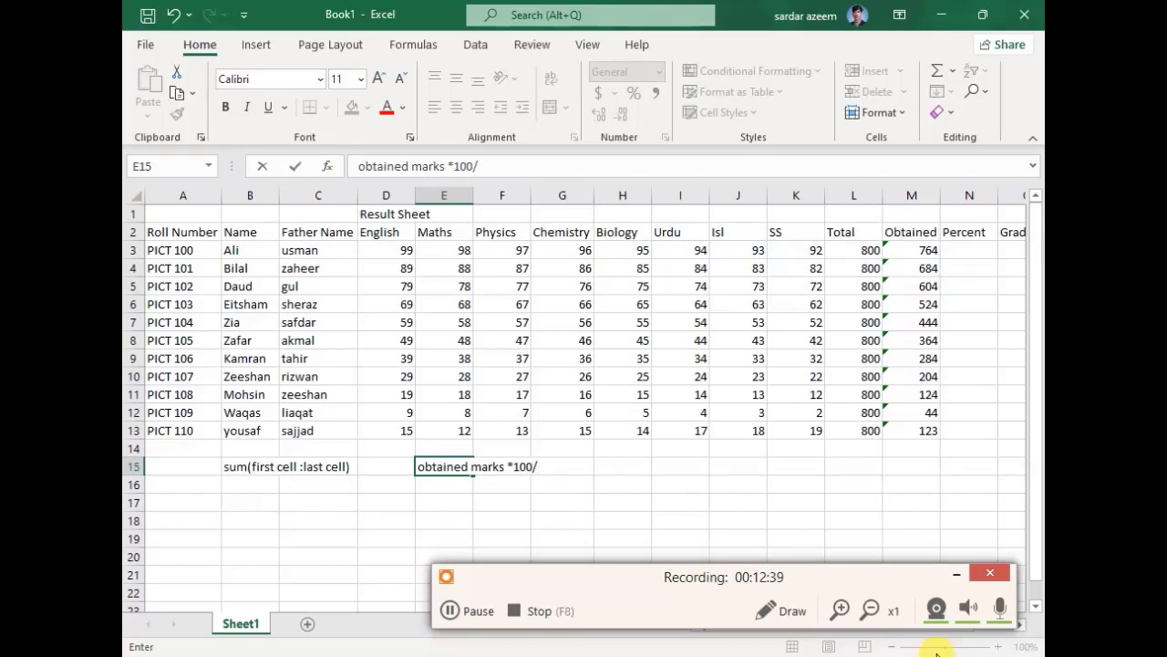
{"action": "type", "text": "total marks"}
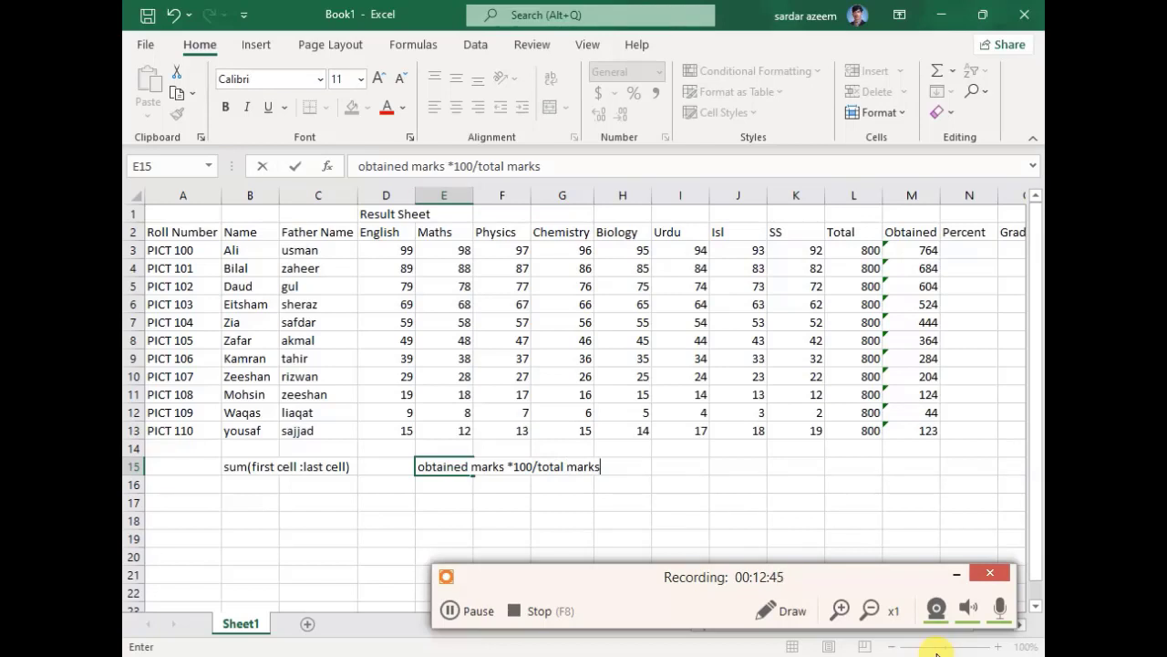
{"action": "key", "text": "Return"}
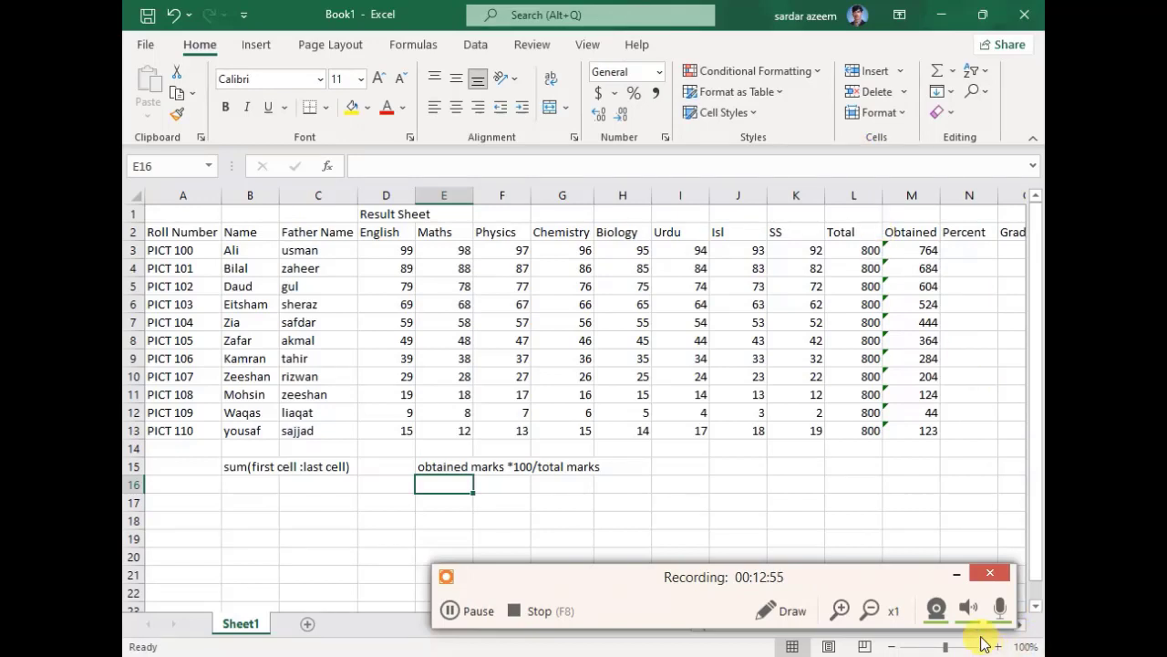
{"action": "left_click", "coordinate": [954, 574]}
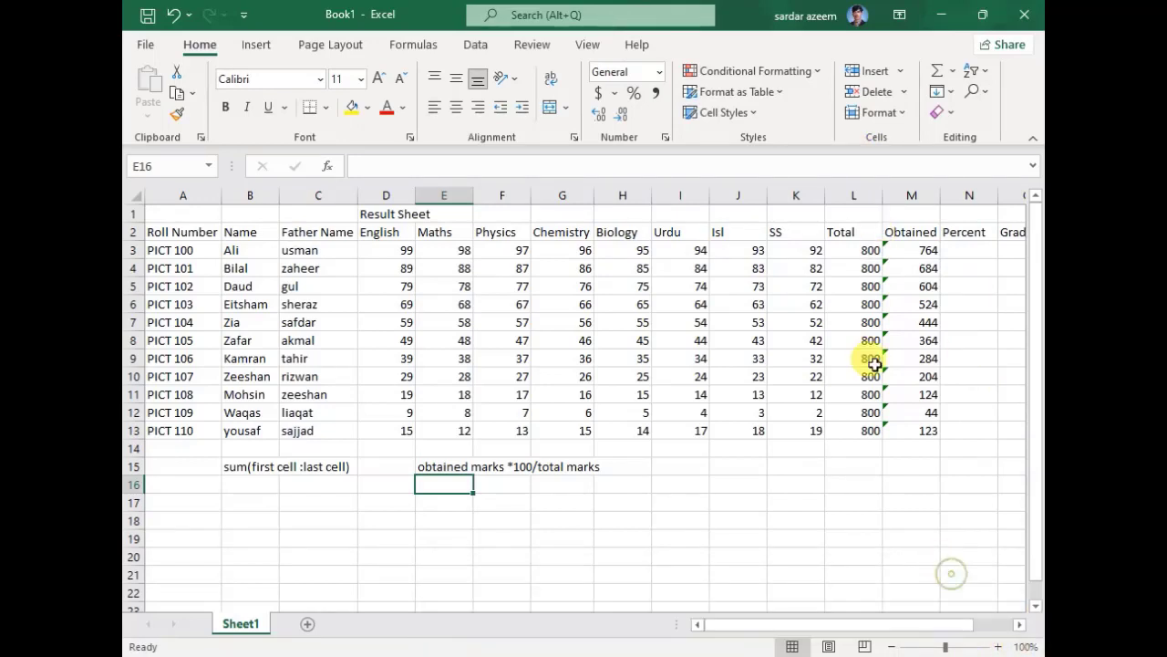
- Calculate the first student's Percent in N3 from the Obtained and Total cells with the formula =m3*100/l3
{"action": "left_click", "coordinate": [901, 256]}
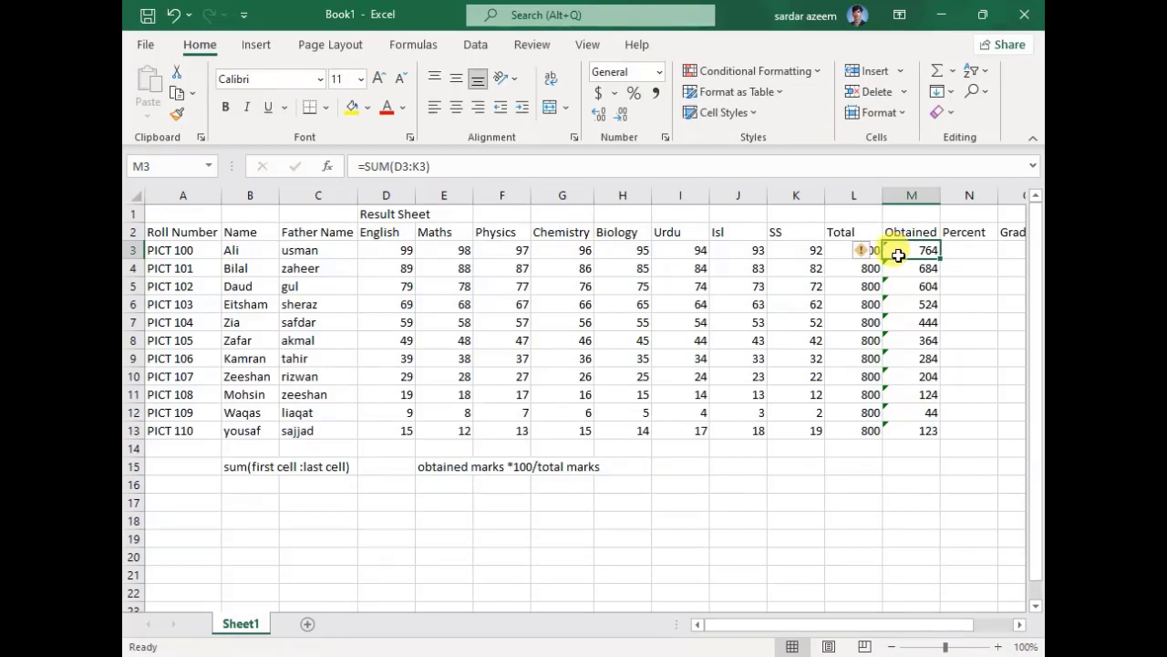
{"action": "left_click", "coordinate": [835, 255]}
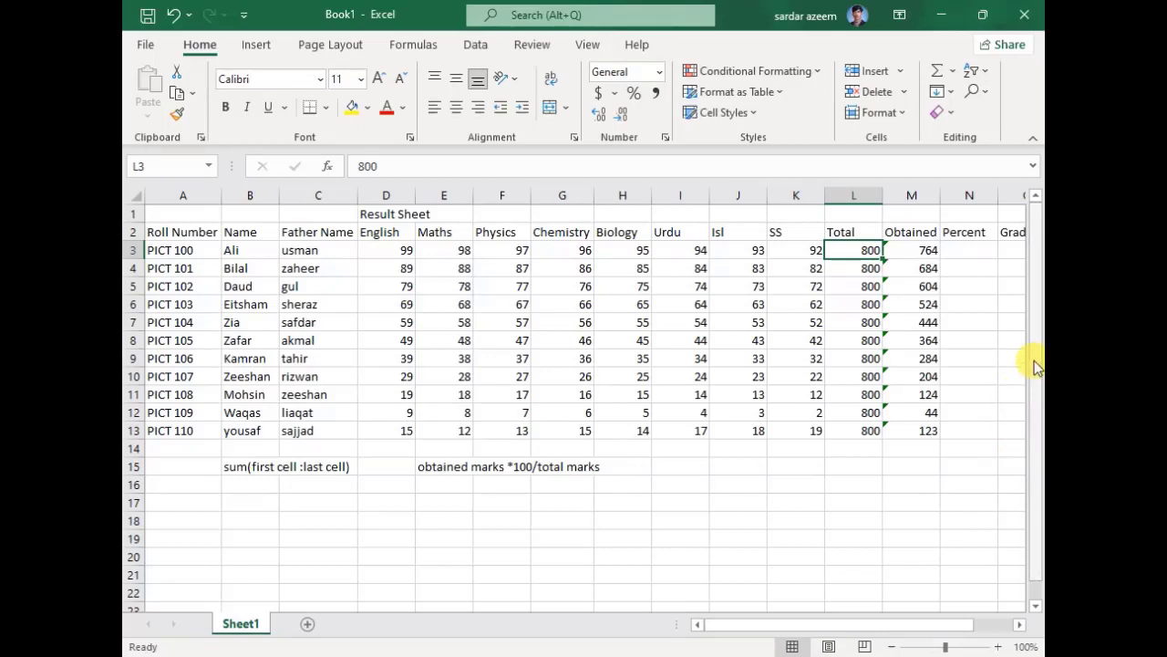
{"action": "left_click", "coordinate": [970, 250]}
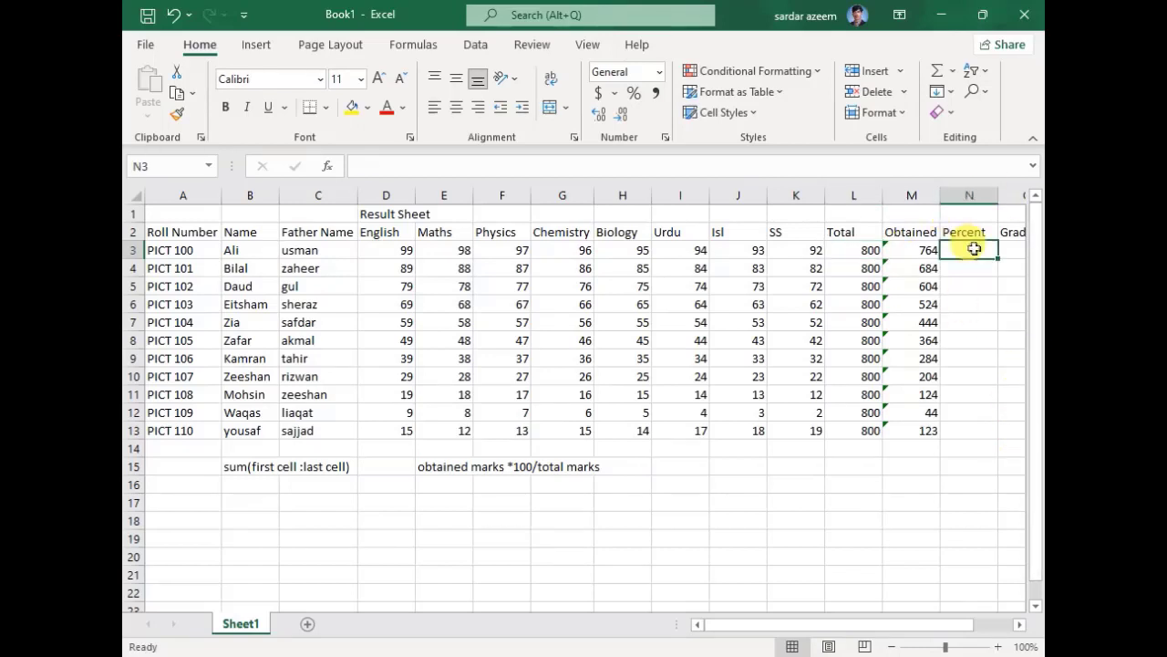
{"action": "type", "text": "="}
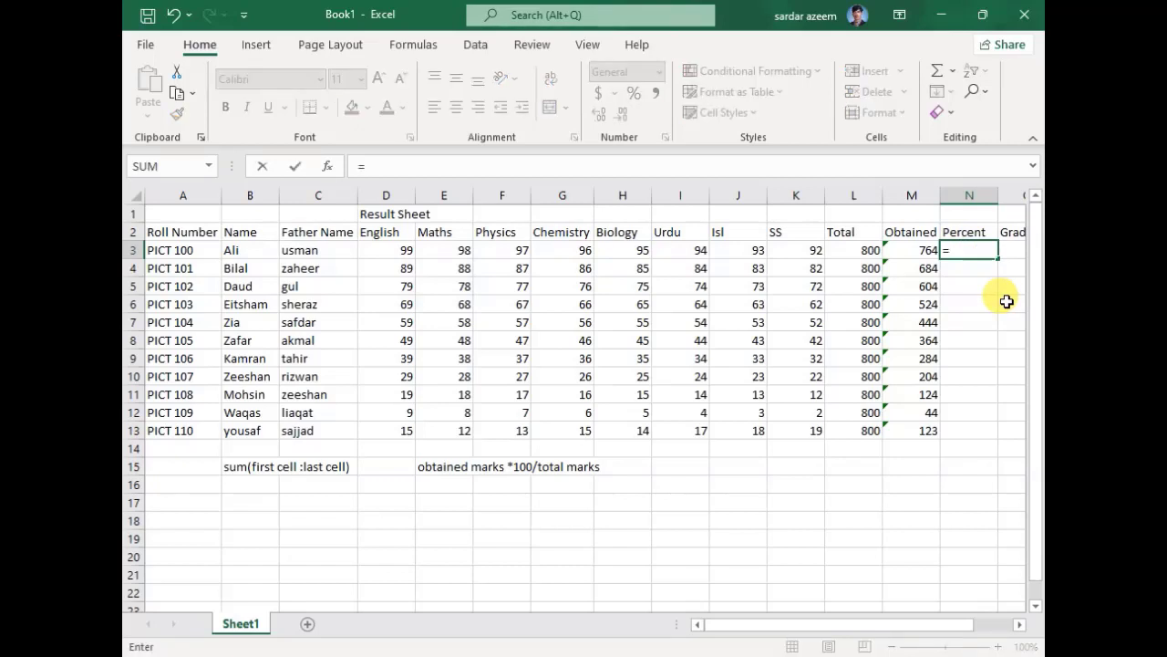
{"action": "type", "text": "m3"}
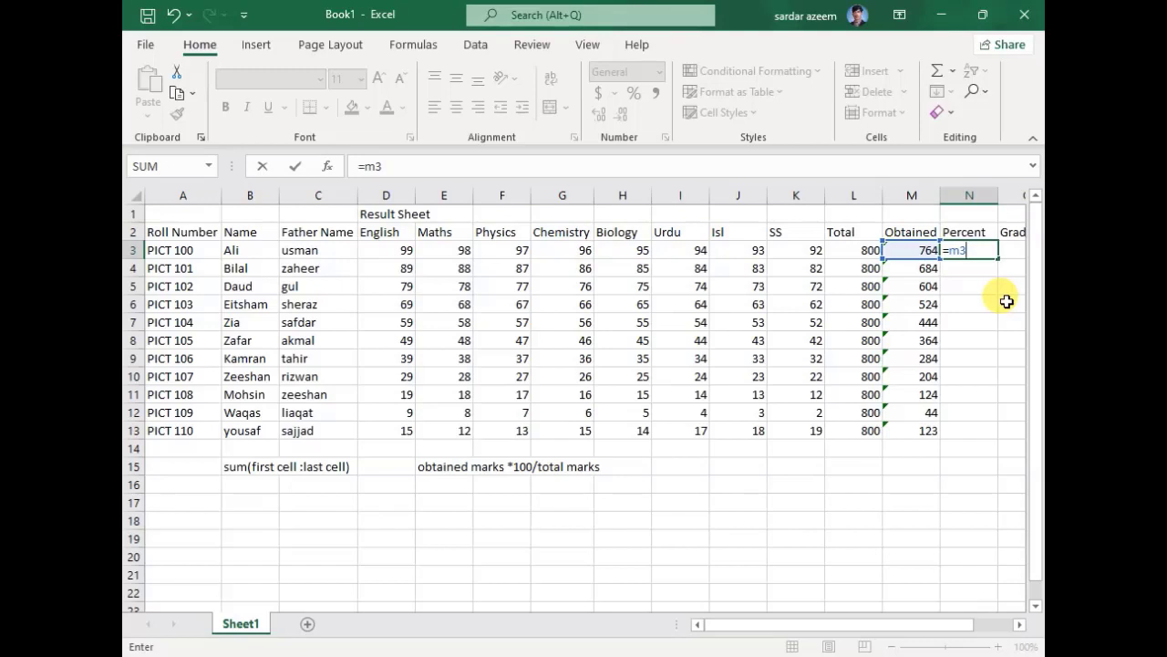
{"action": "type", "text": "*100/l3"}
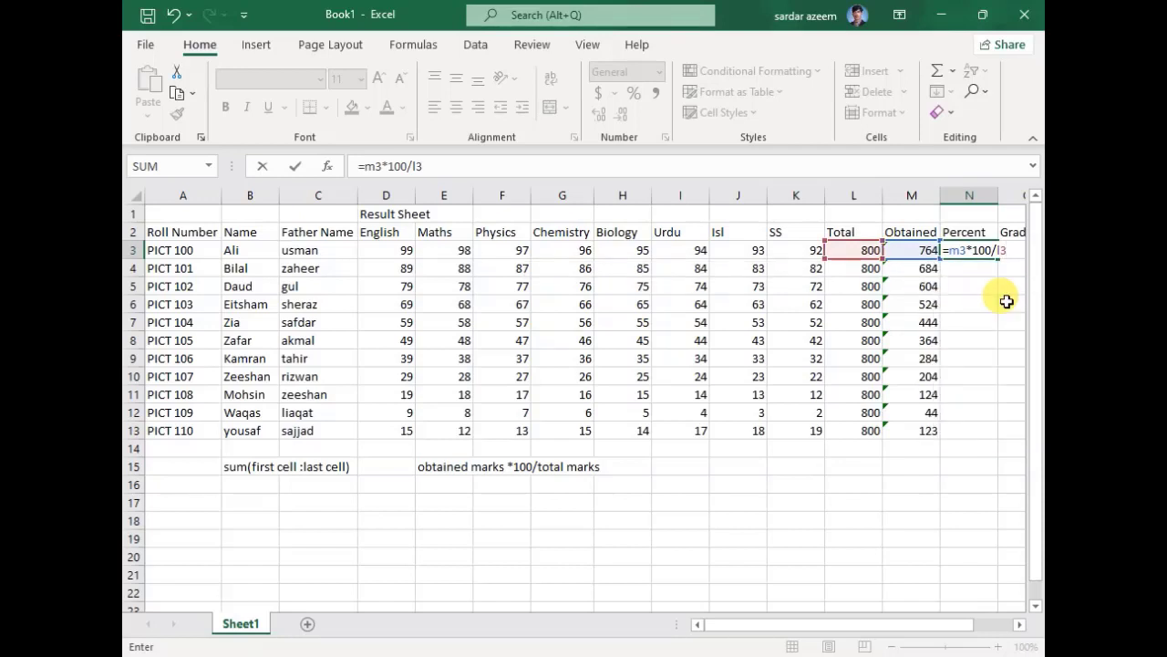
{"action": "key", "text": "Return"}
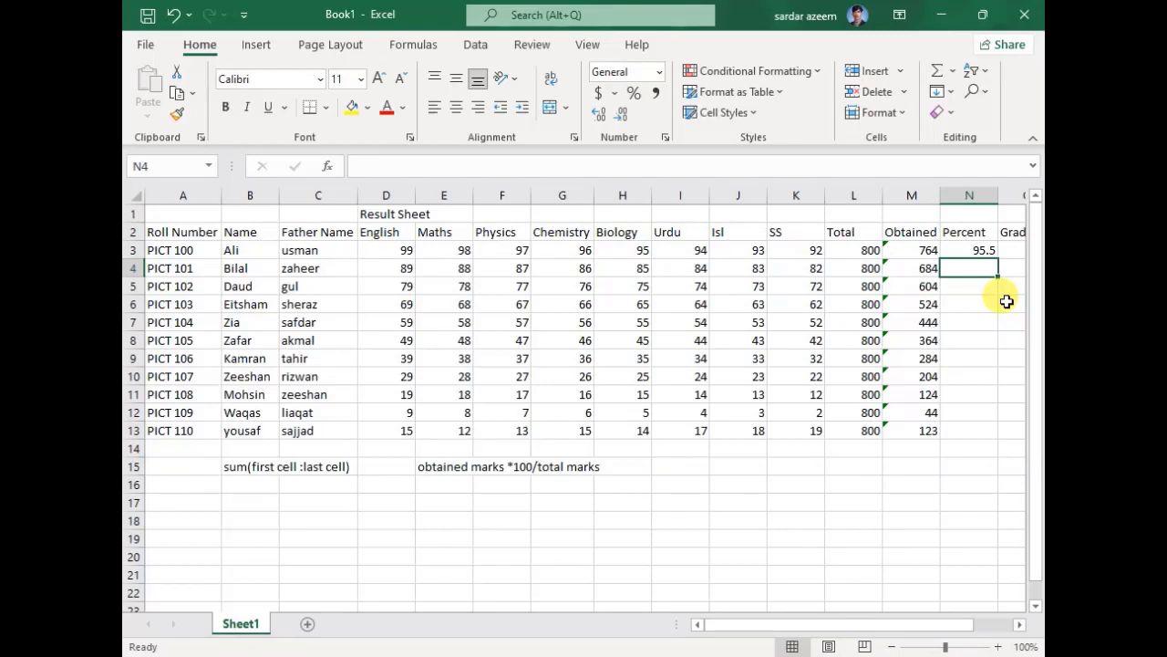
- Calculate the second student's Percent in N4 with the formula =m4*100/l4
{"action": "type", "text": "="}
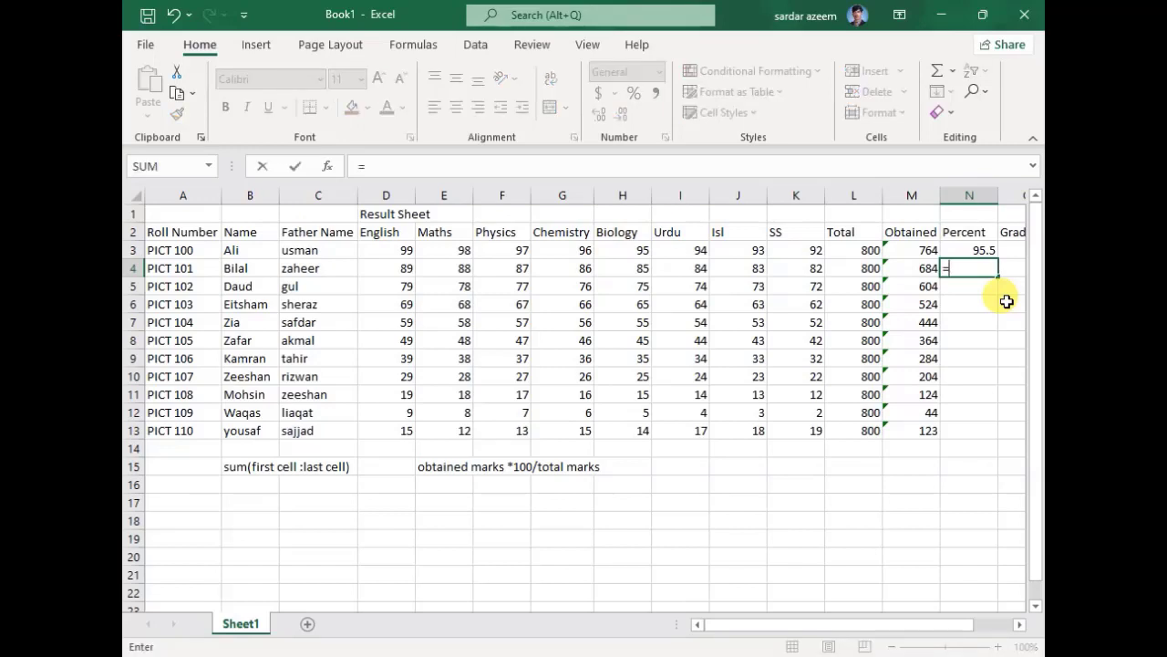
{"action": "type", "text": "m"}
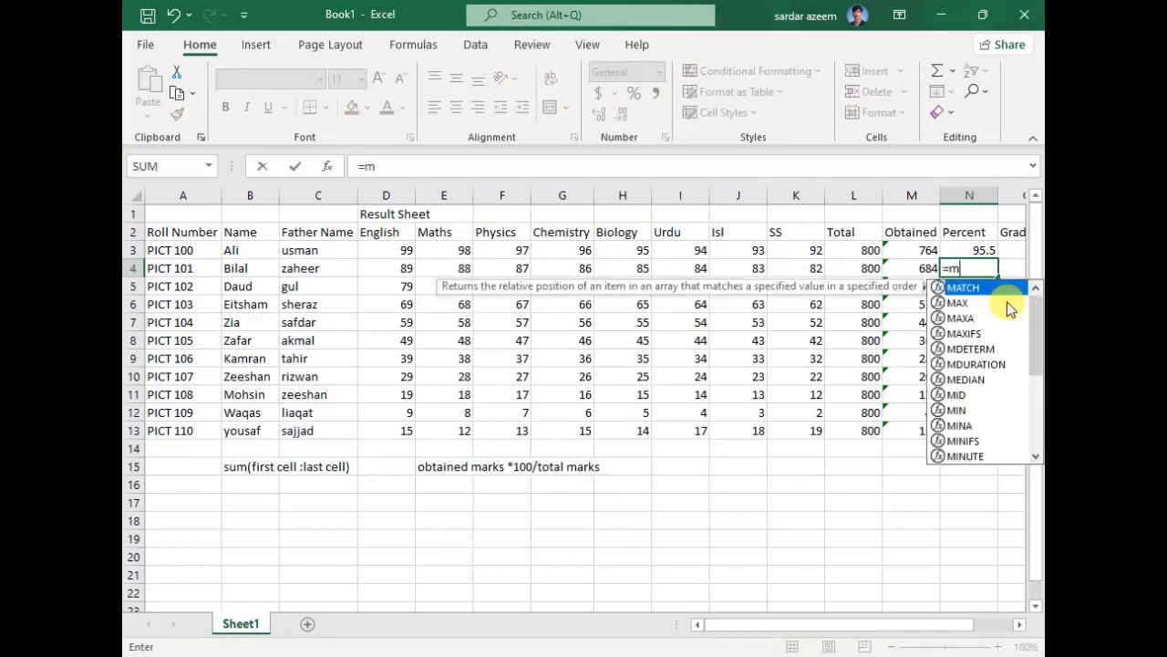
{"action": "type", "text": "4"}
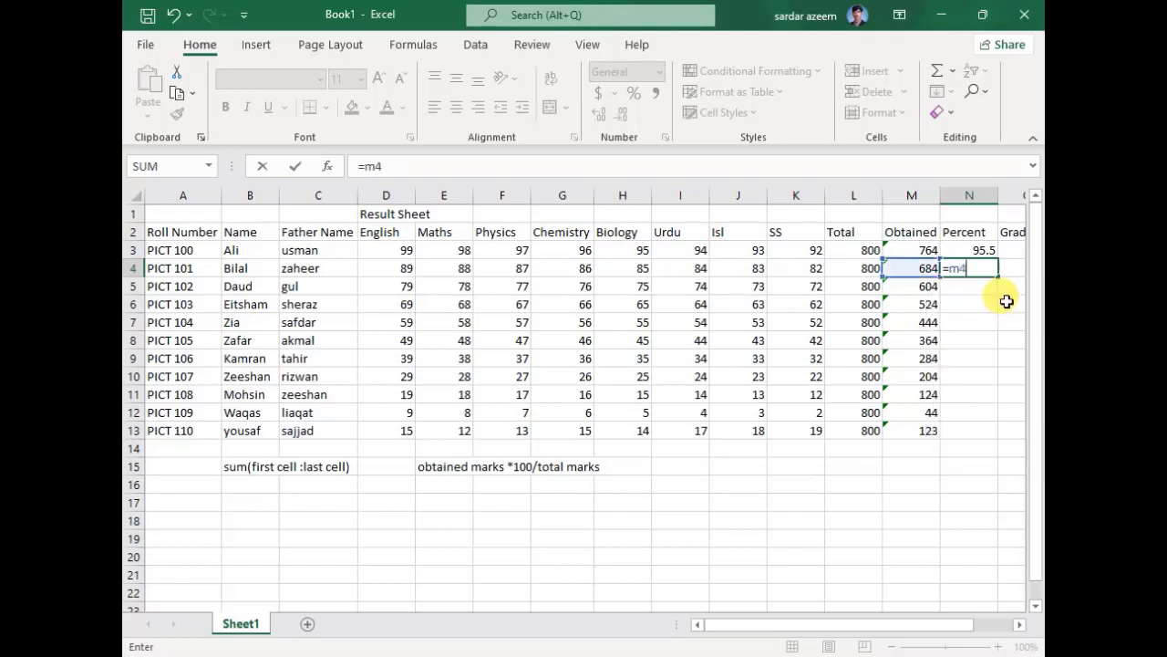
{"action": "type", "text": "*100/"}
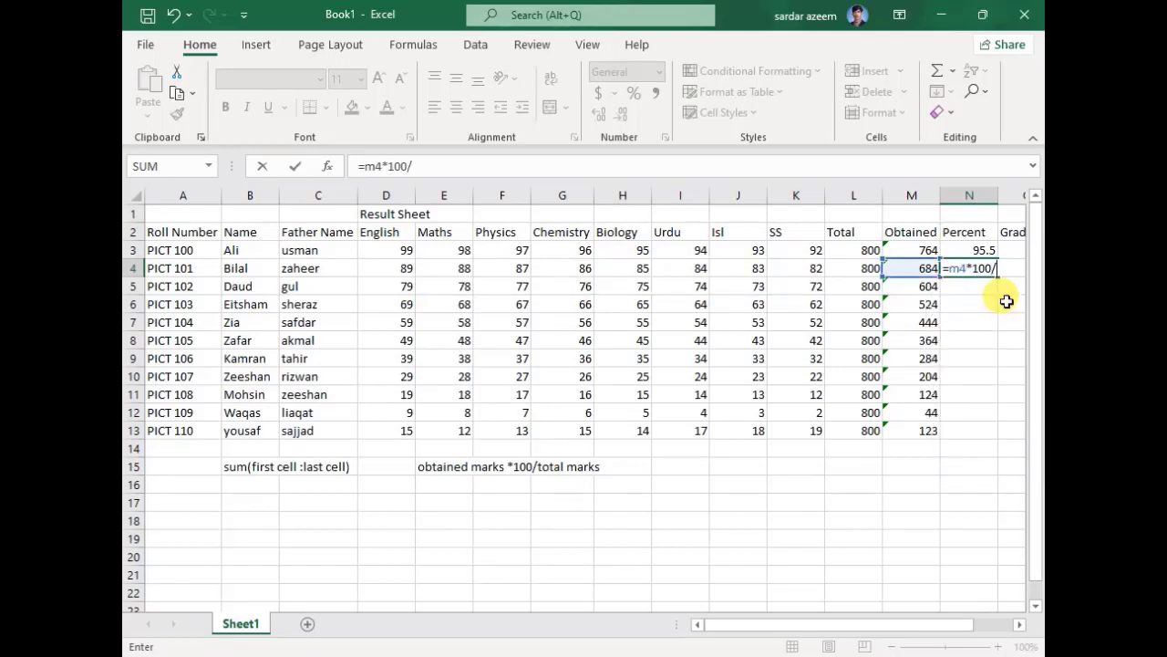
{"action": "type", "text": "l"}
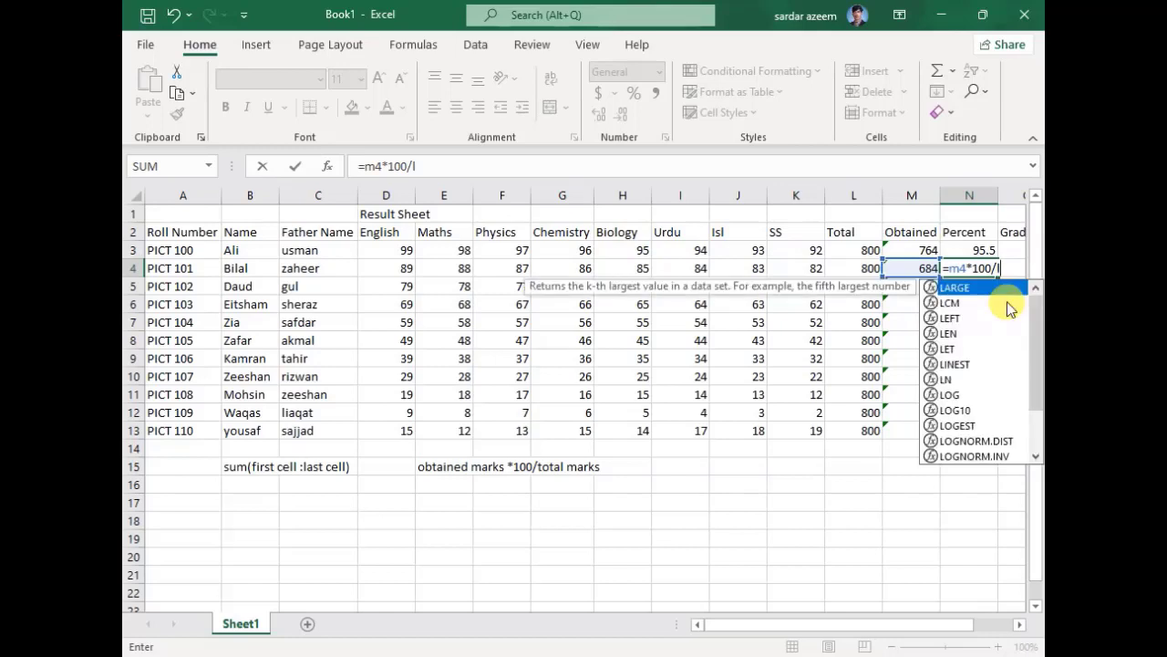
{"action": "type", "text": "4"}
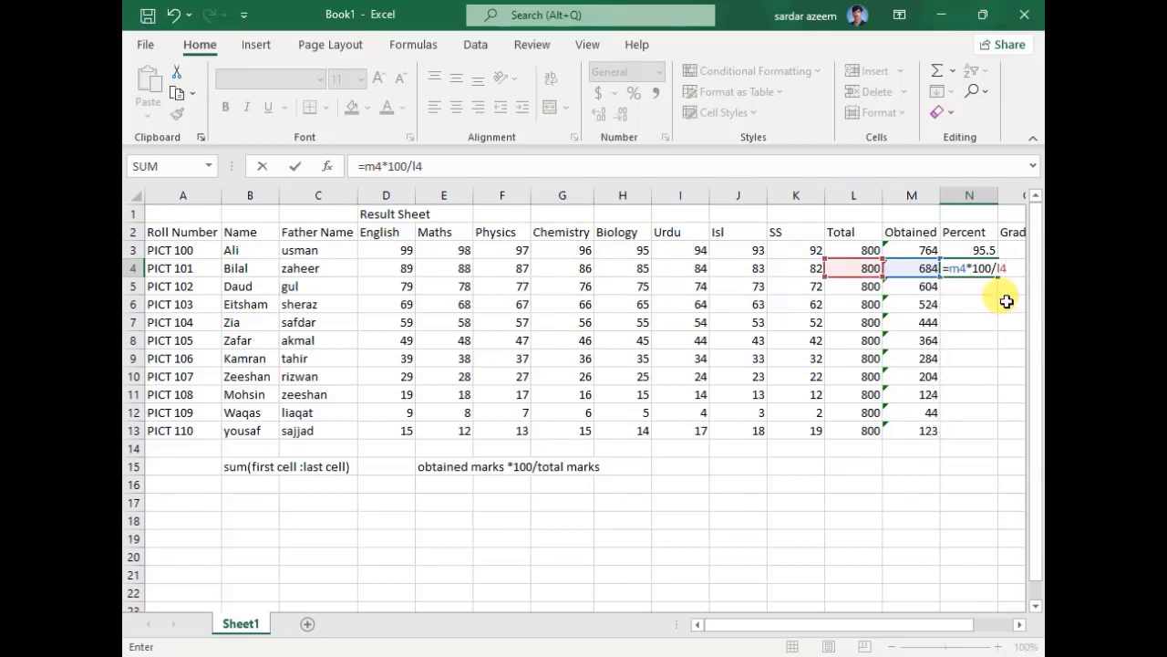
{"action": "key", "text": "Return"}
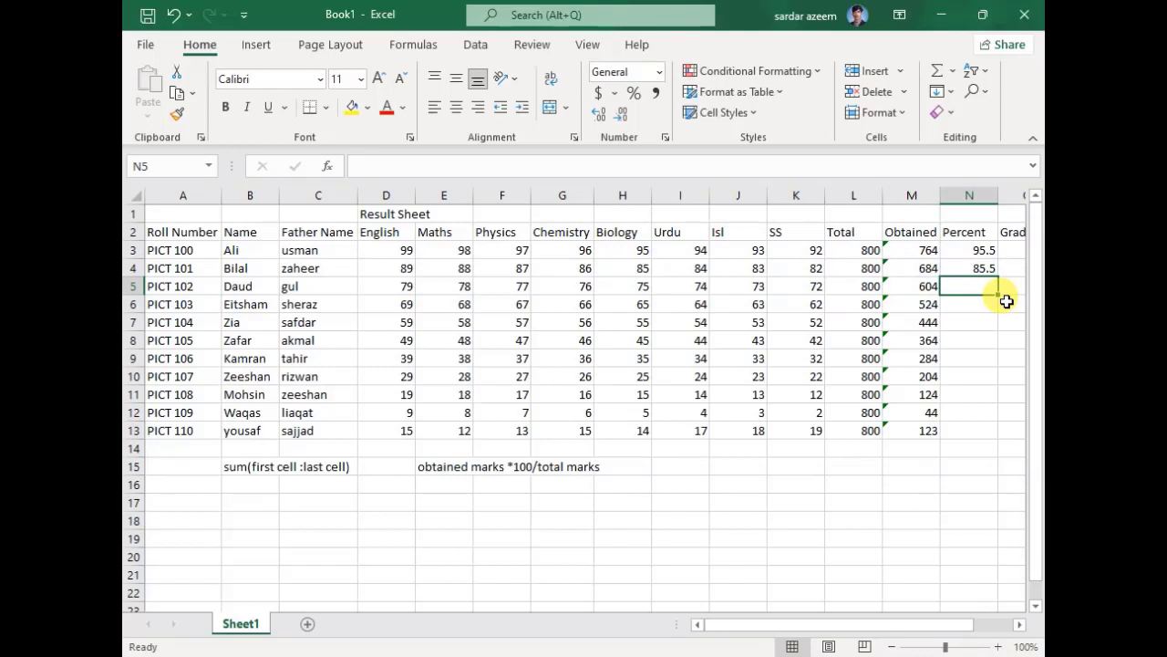
- Calculate the third student's Percent in N5 with =m5*100/l5 and fill the formula down through the last student in N13
{"action": "type", "text": "="}
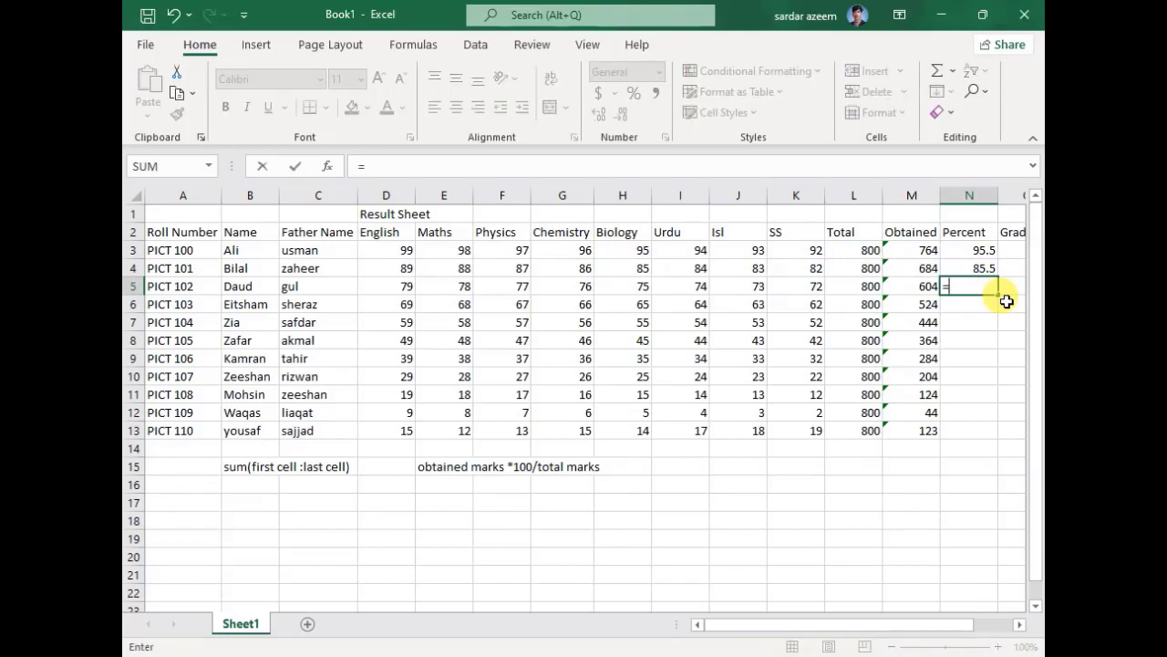
{"action": "type", "text": "m5"}
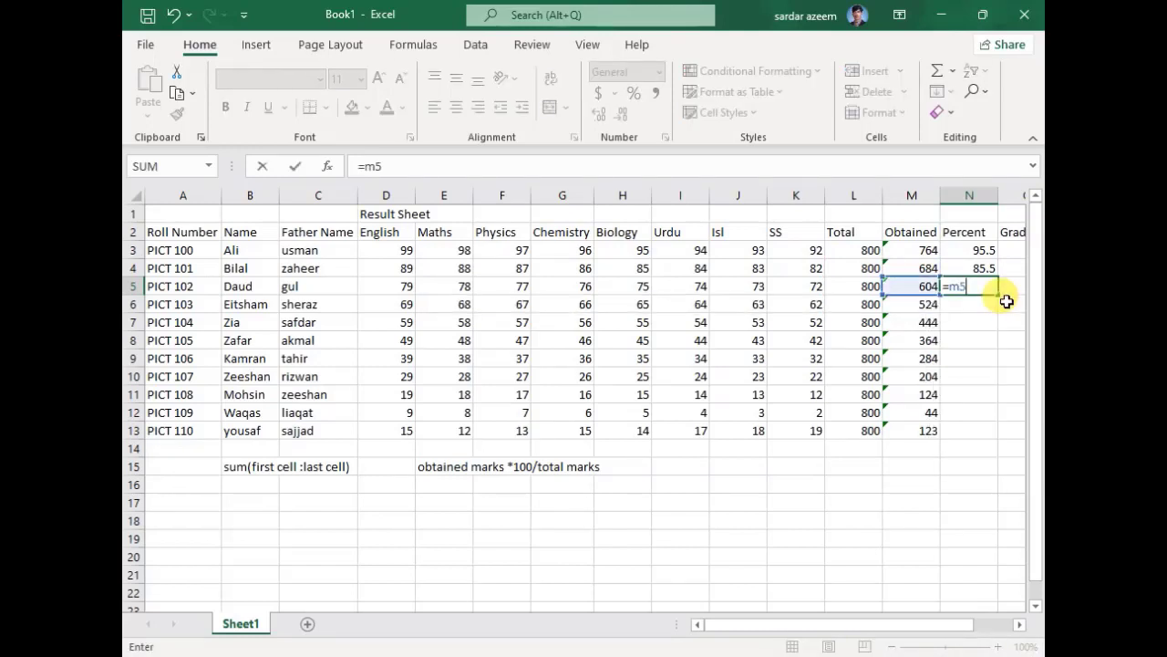
{"action": "type", "text": "*100/l5"}
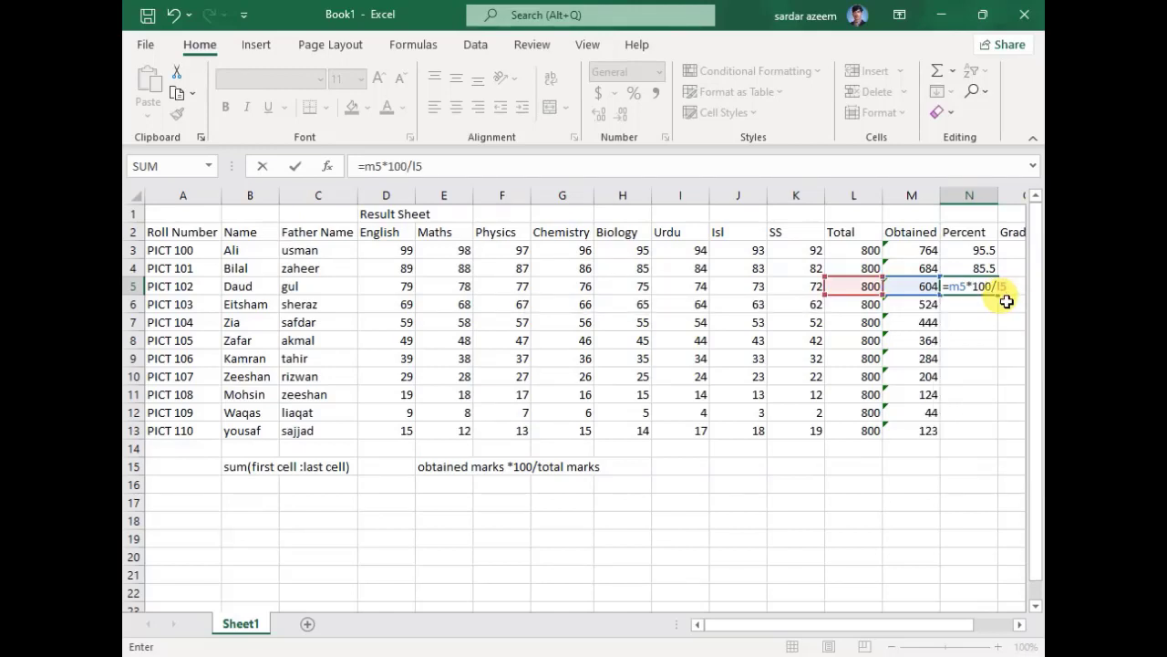
{"action": "key", "text": "Return"}
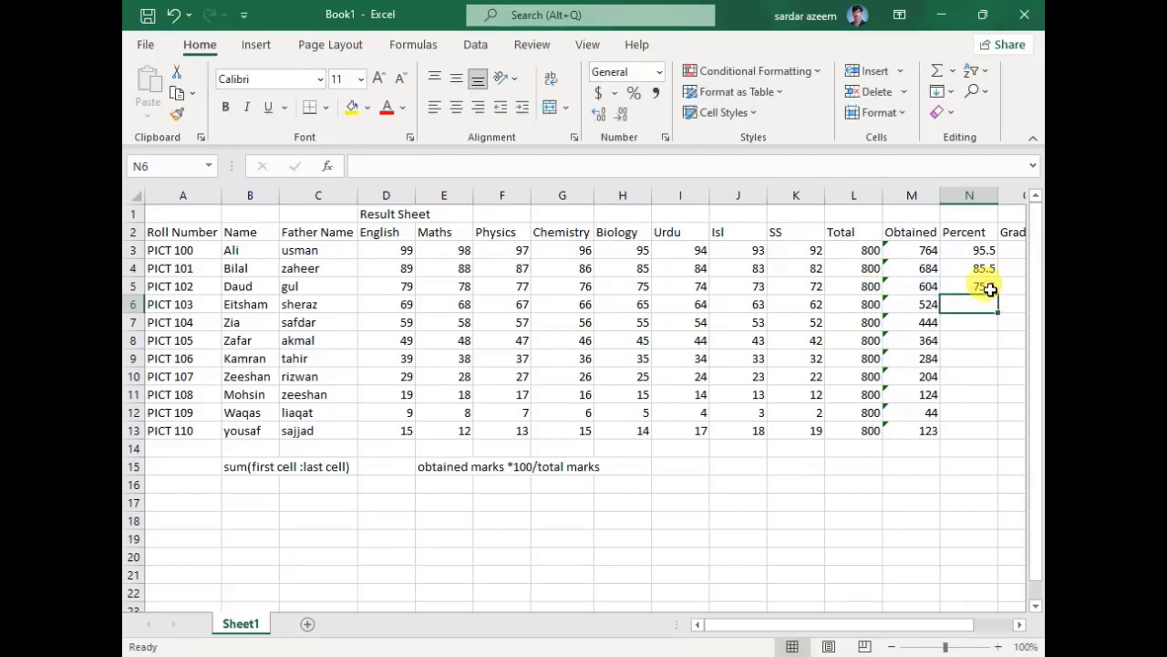
{"action": "left_click", "coordinate": [996, 287]}
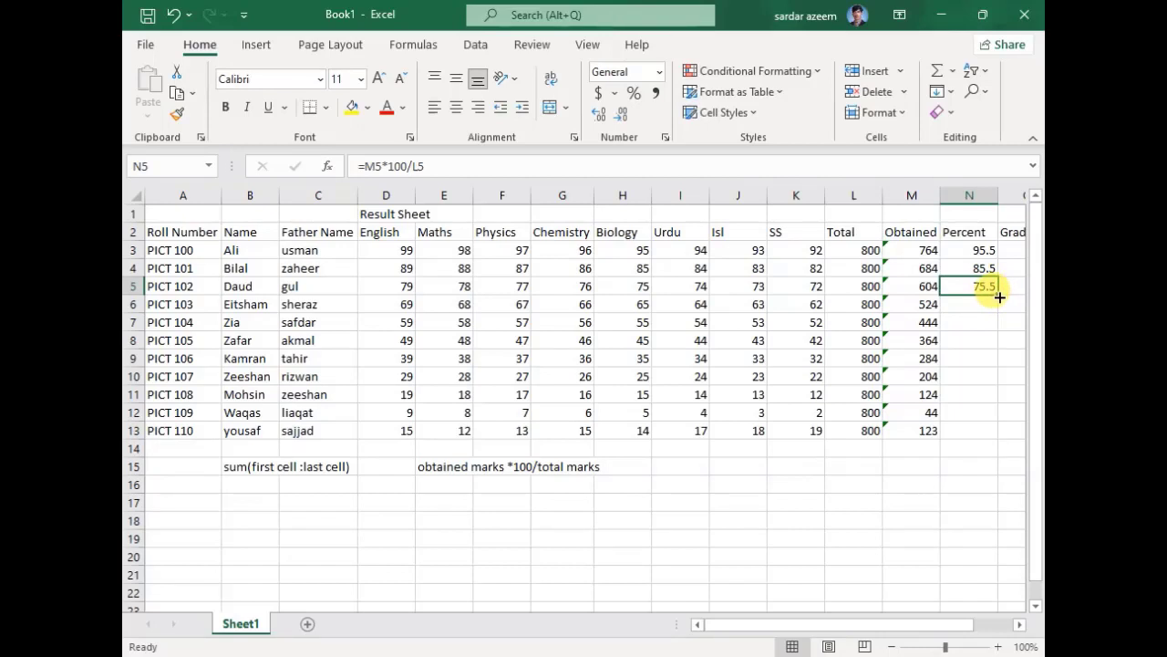
{"action": "double_click", "coordinate": [999, 297]}
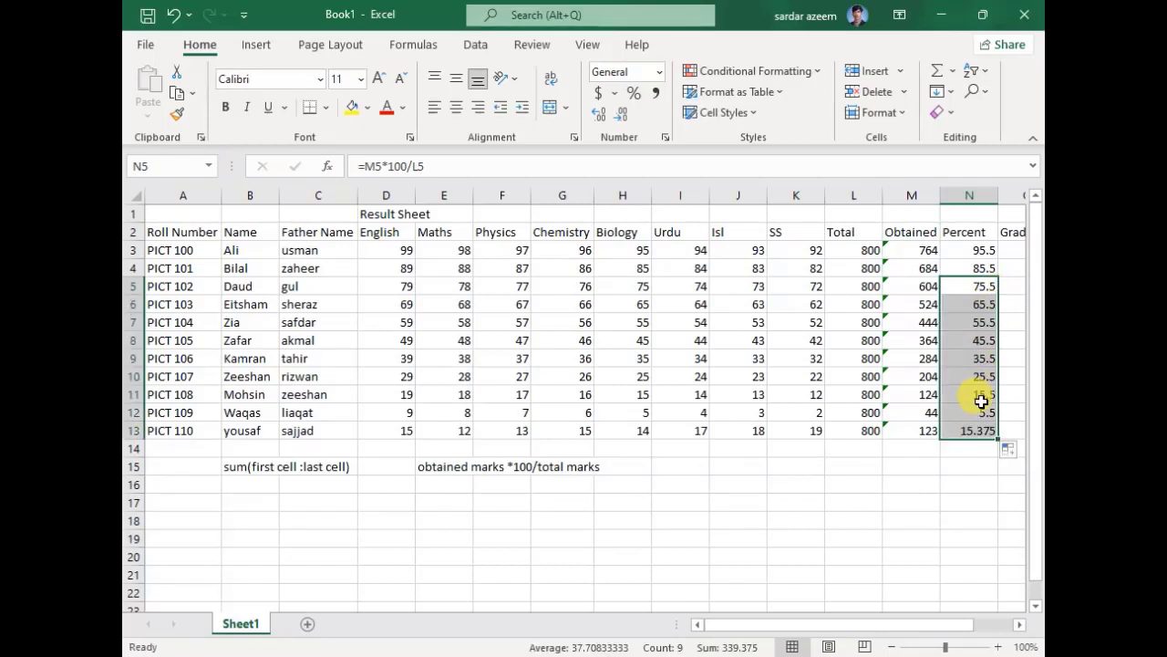
- Check the cell references used by the Percent formulas in N10, N8, N6, N13 and N3
{"action": "left_click", "coordinate": [982, 374]}
{"action": "left_click", "coordinate": [969, 427]}
{"action": "left_click", "coordinate": [965, 335]}
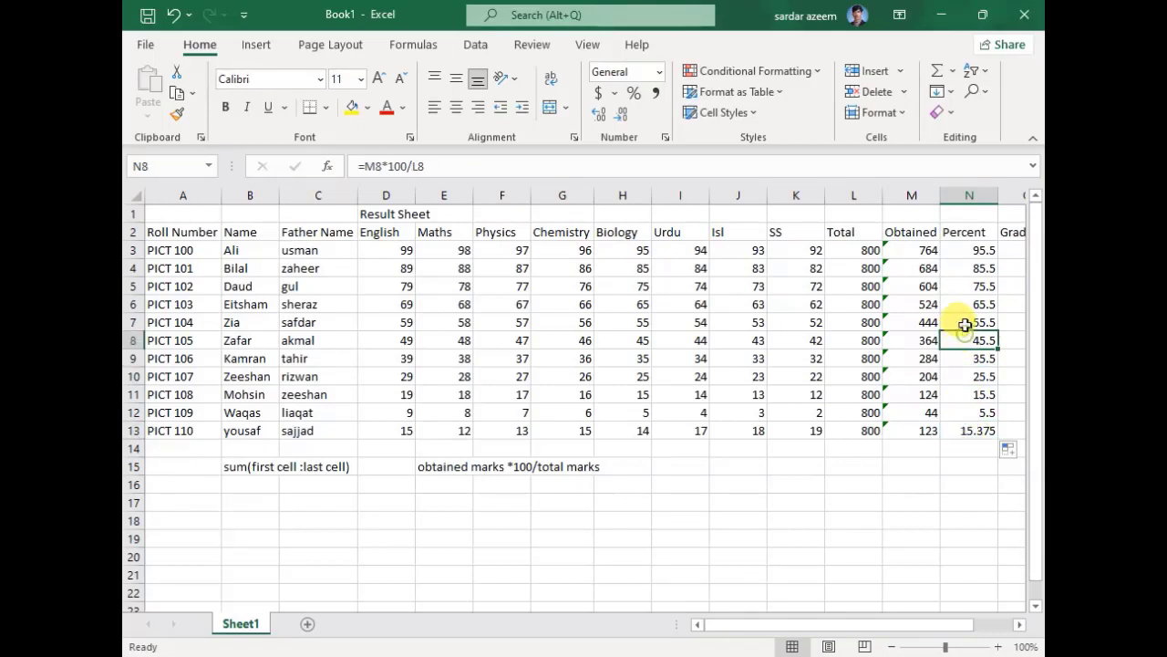
{"action": "left_click", "coordinate": [969, 307]}
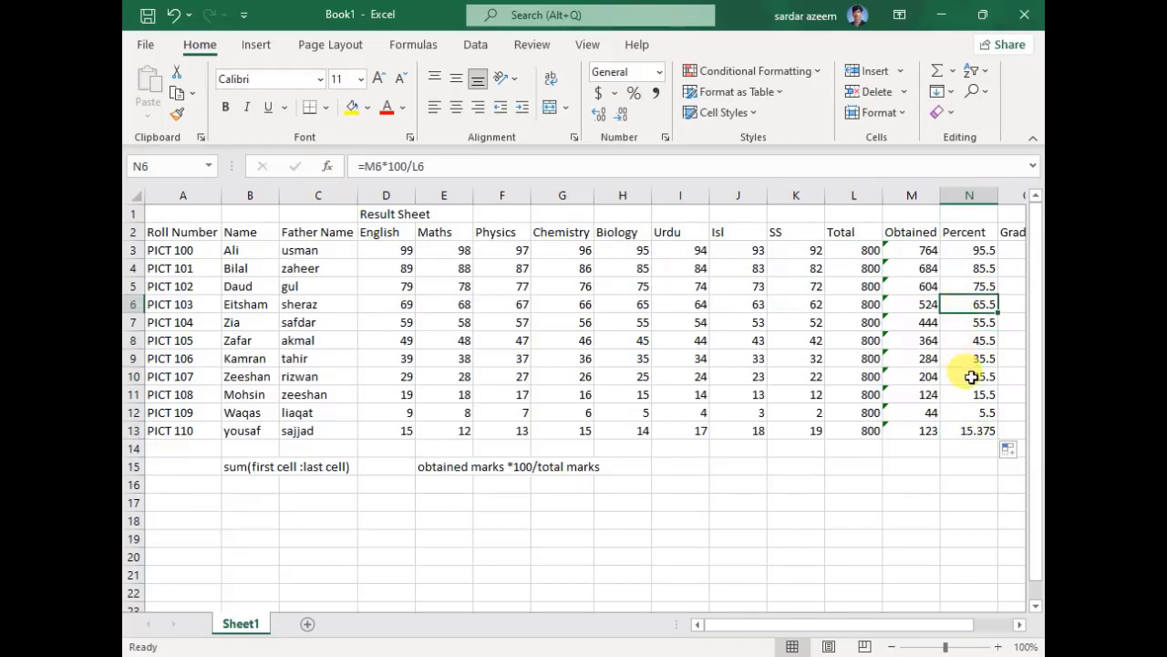
{"action": "left_click", "coordinate": [970, 430]}
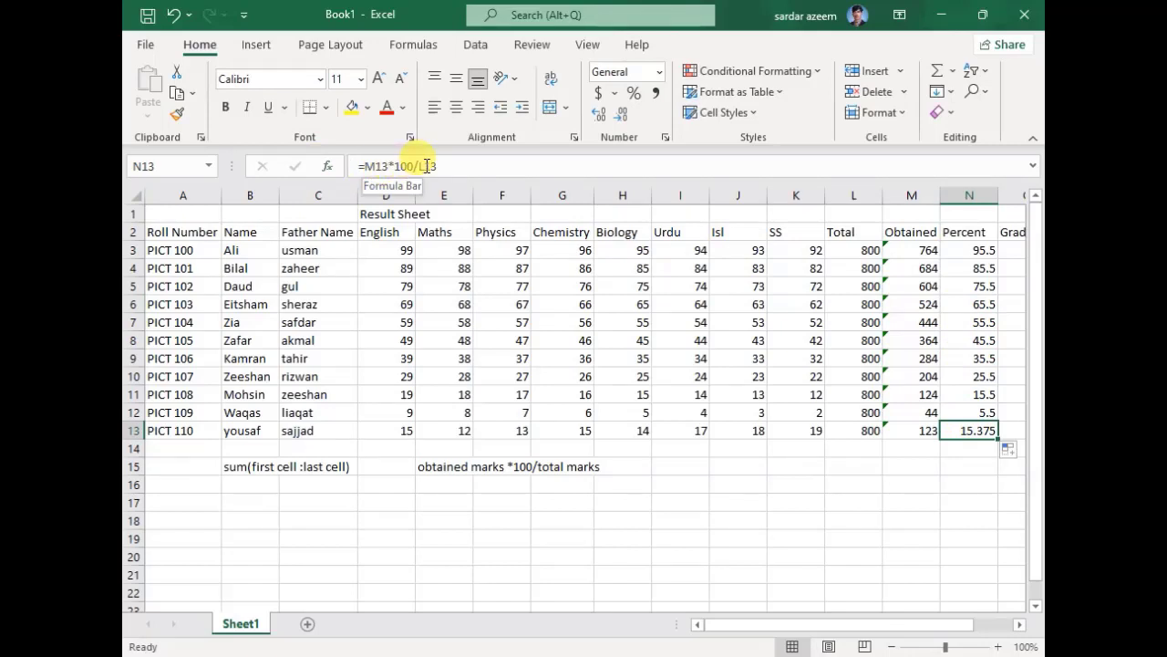
{"action": "left_click", "coordinate": [974, 251]}
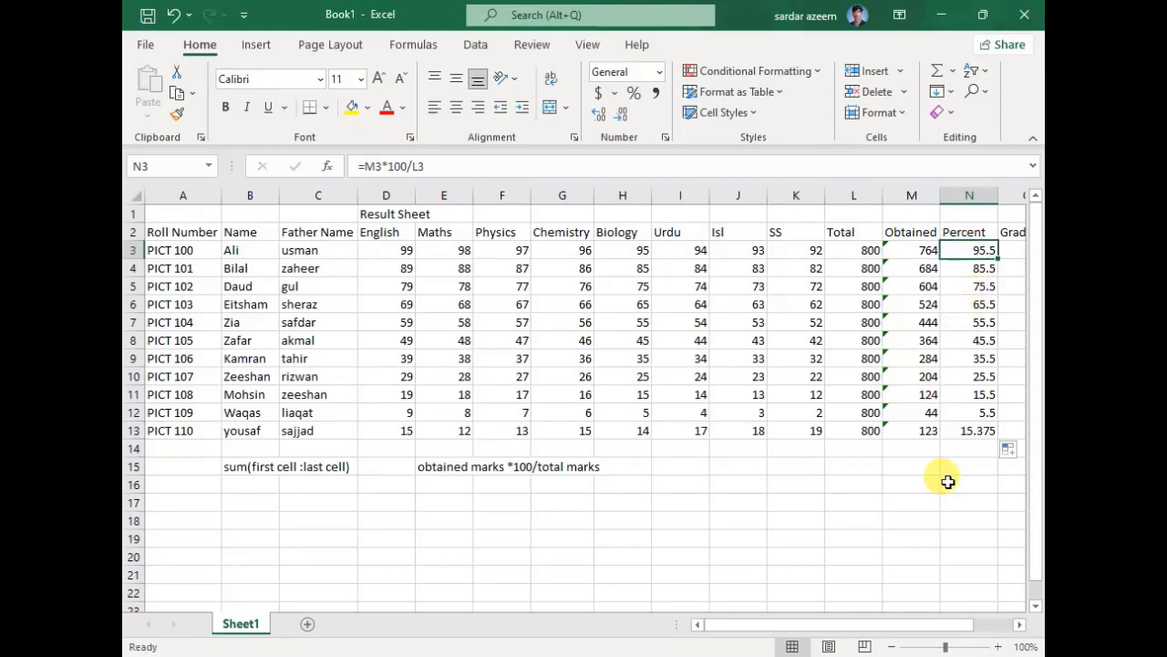
{"action": "key", "text": "Right"}
{"action": "key", "text": "Right"}
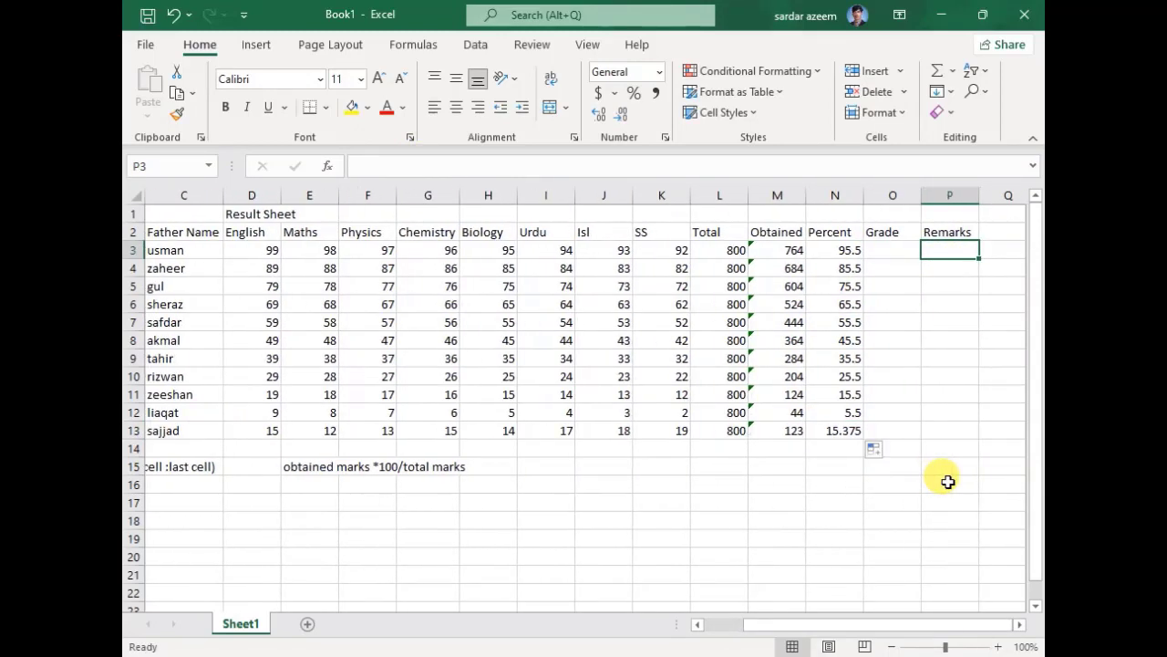
{"action": "key", "text": "Left"}
{"action": "key", "text": "Right"}
{"action": "key", "text": "Left"}
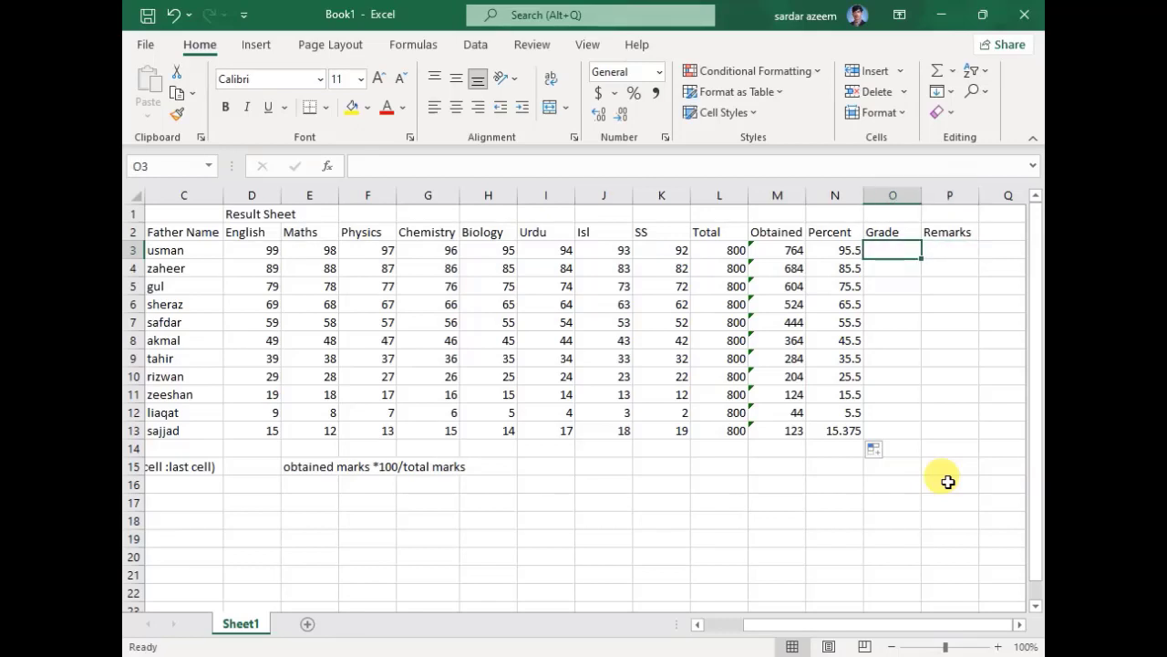
{"action": "key", "text": "Right"}
{"action": "key", "text": "Left"}
{"action": "key", "text": "Right"}
{"action": "key", "text": "Left"}
{"action": "key", "text": "Right"}
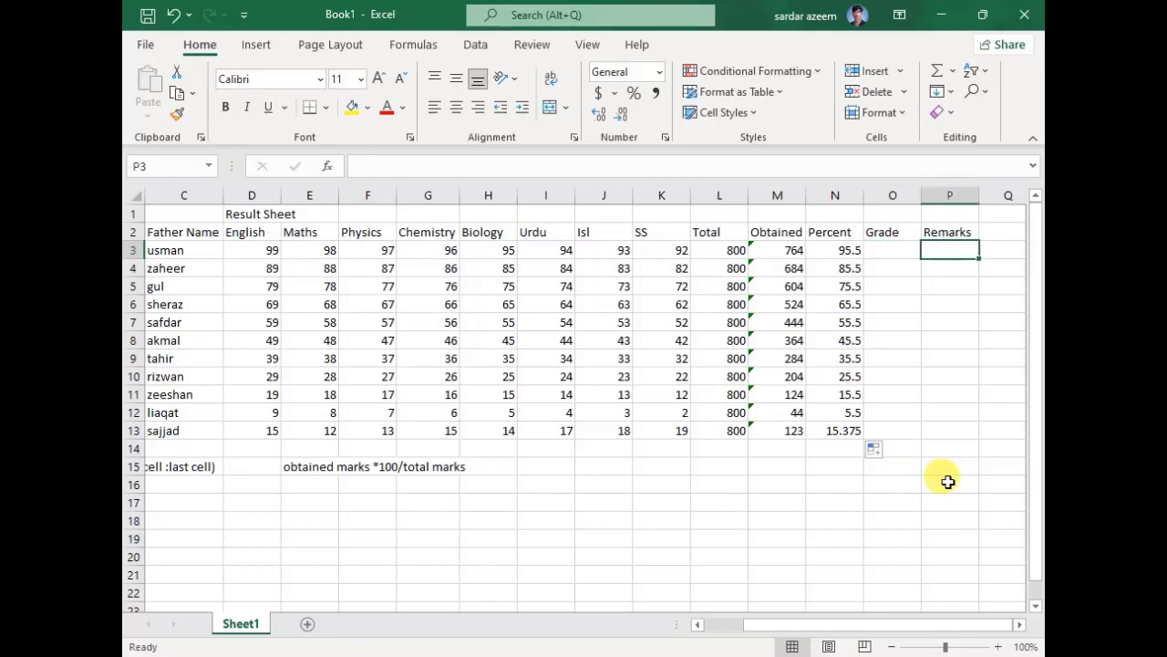
{"action": "key", "text": "Left"}
{"action": "key", "text": "Right"}
{"action": "key", "text": "Left"}
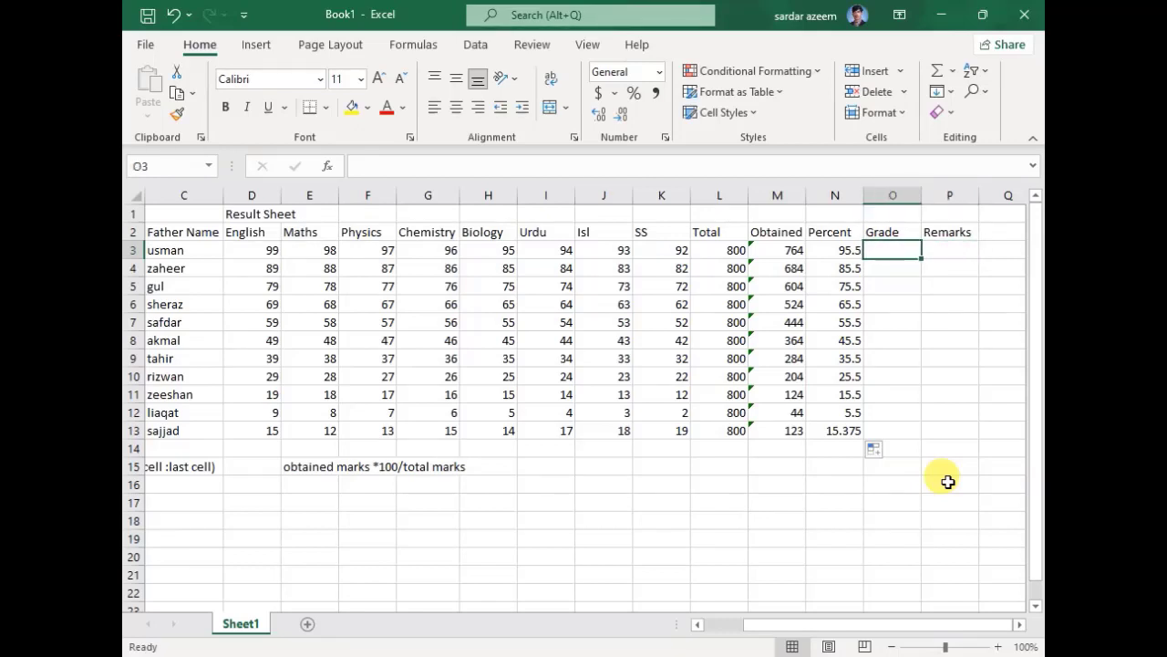
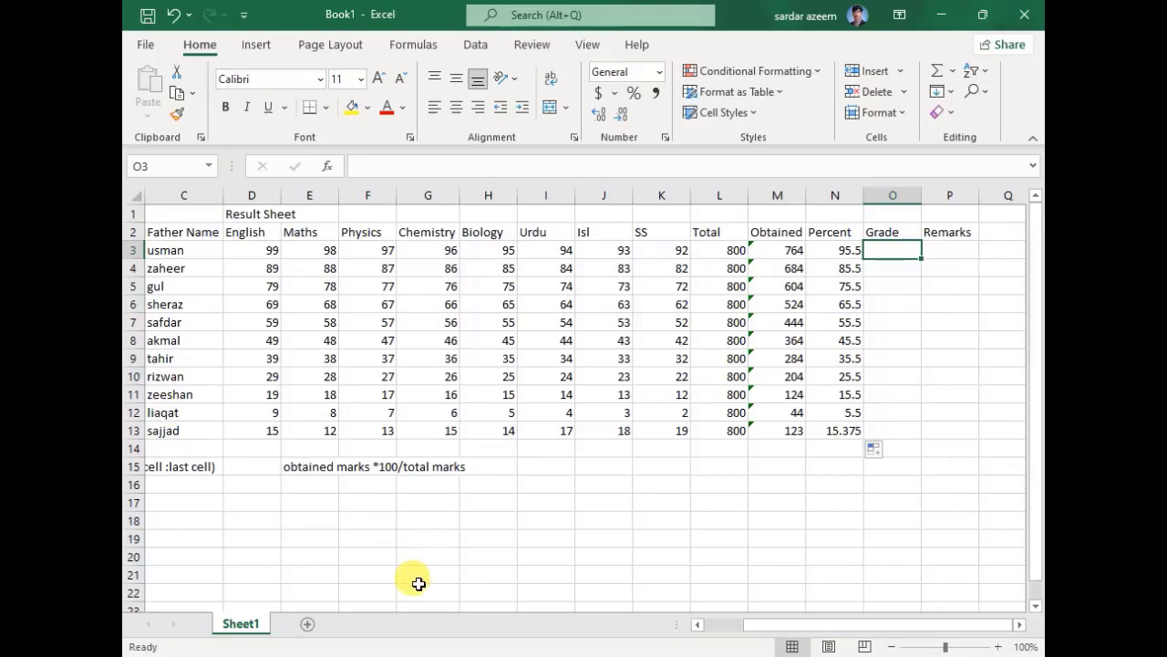
- Write the IF formula pattern "if(logical condittion,result)" as a text note in E17
{"action": "left_click", "coordinate": [284, 498]}
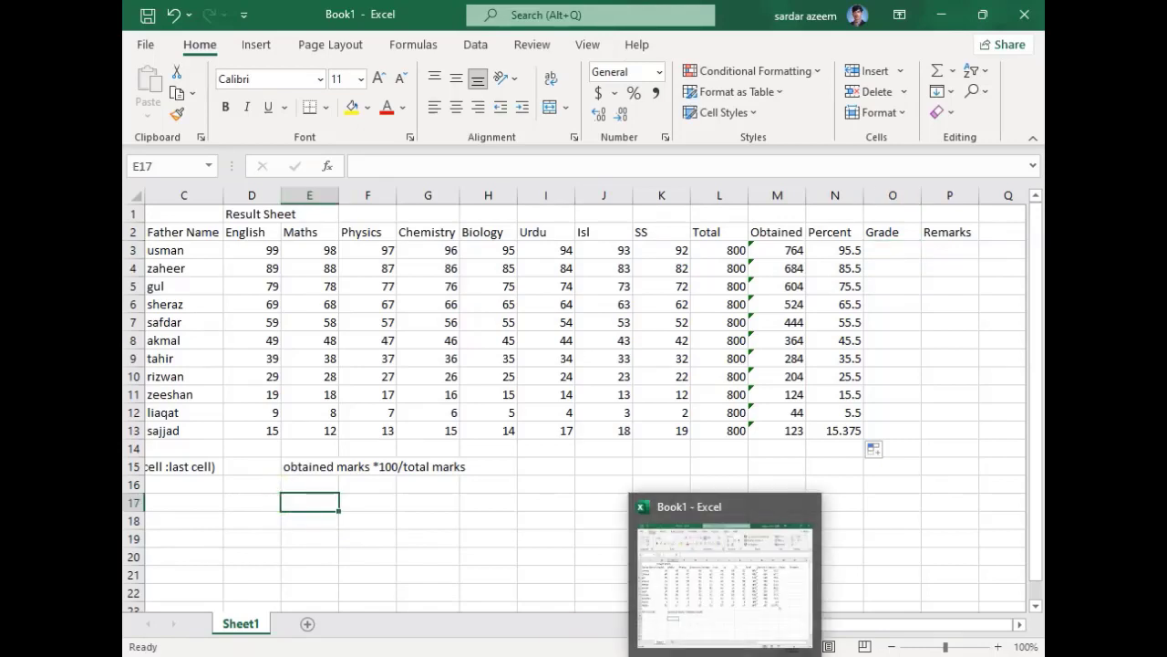
{"action": "type", "text": "if"}
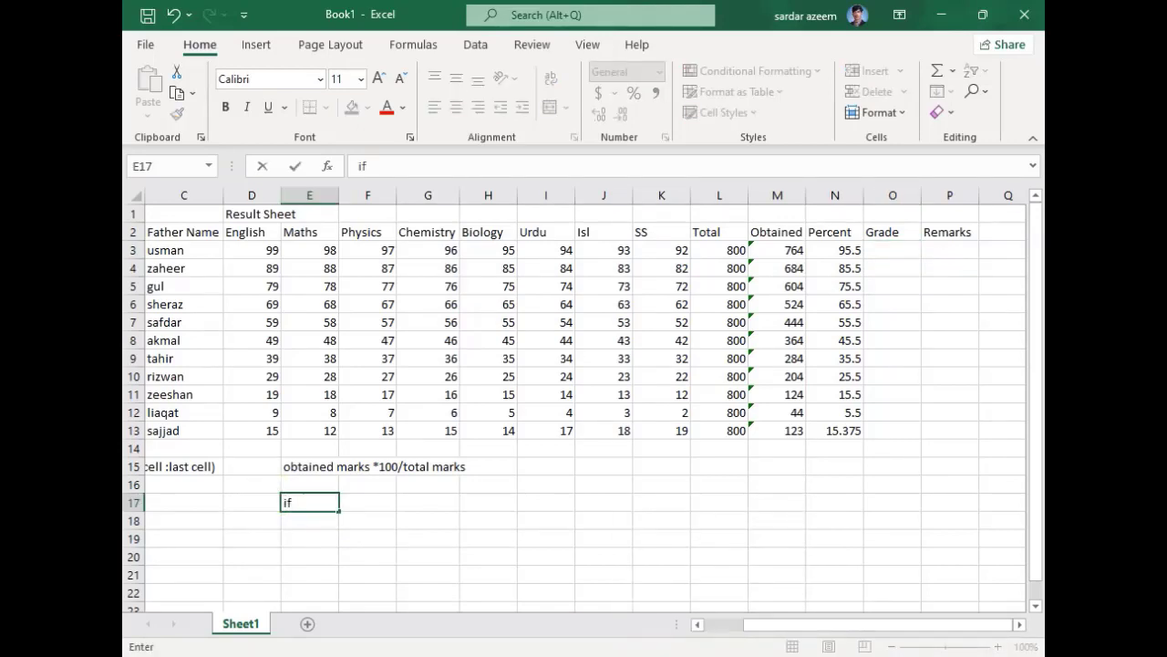
{"action": "type", "text": "(logical"}
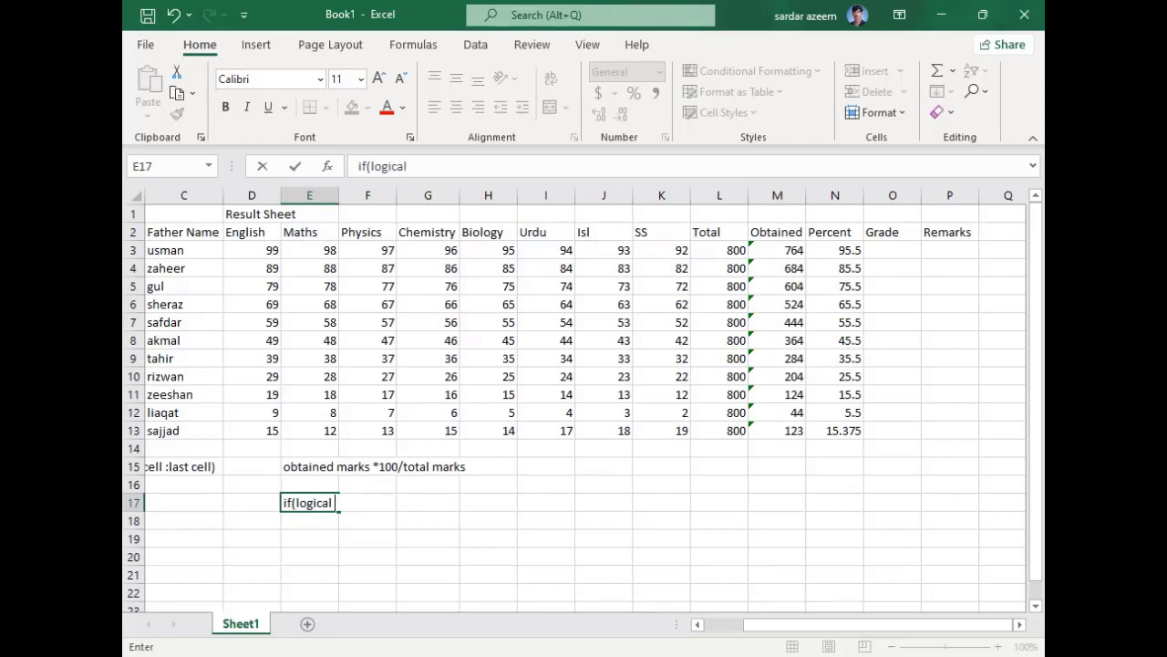
{"action": "type", "text": " condittion"}
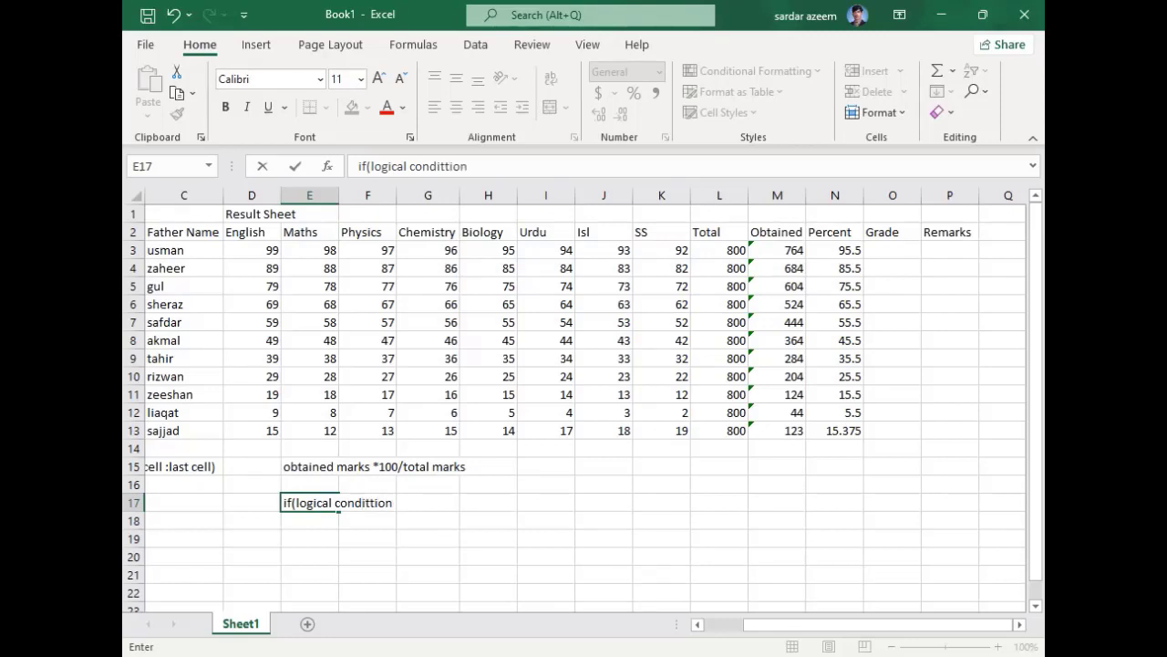
{"action": "type", "text": ",result)"}
{"action": "key", "text": "Return"}
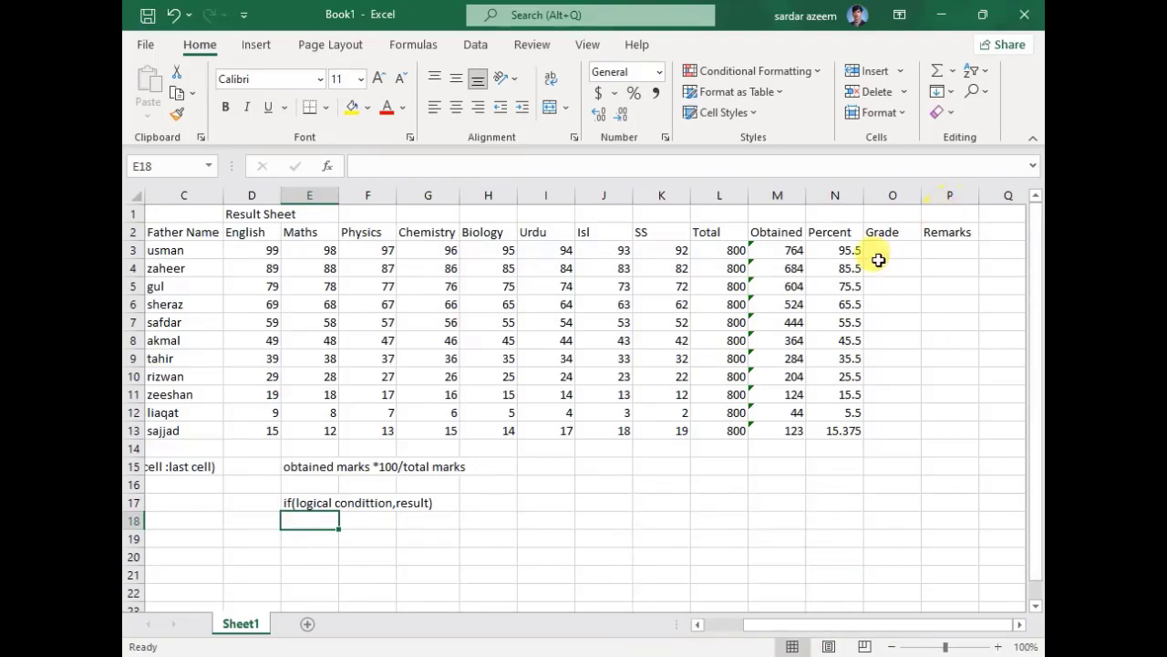
- Check the cell address of the first student's Percent value
{"action": "left_click", "coordinate": [844, 249]}
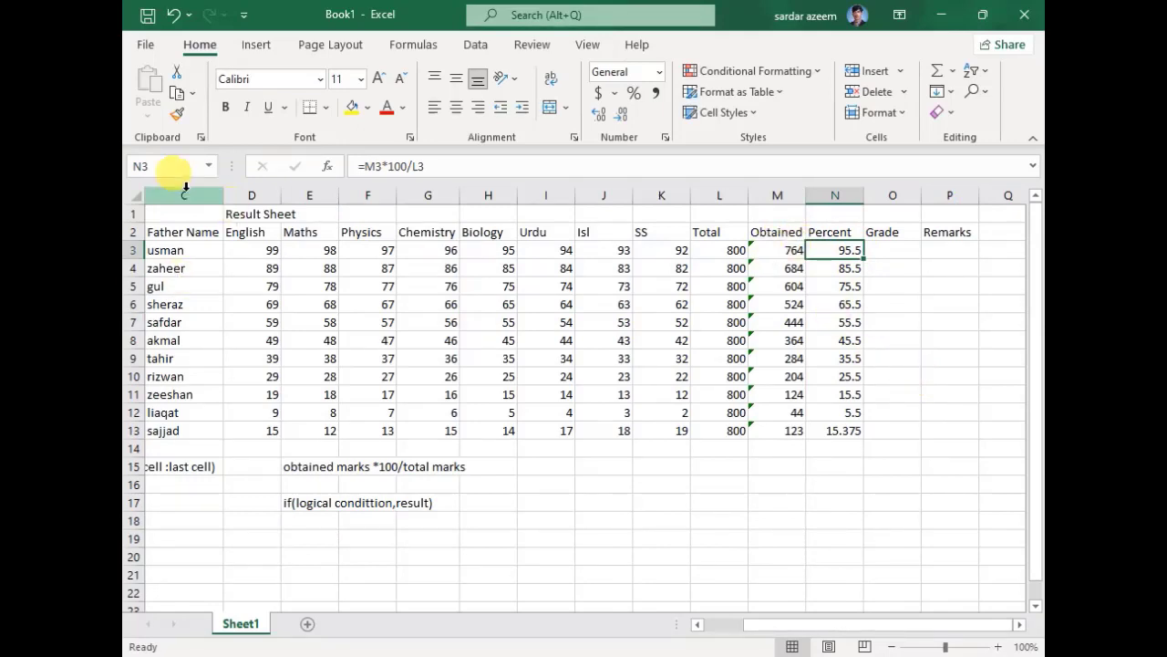
{"action": "left_click", "coordinate": [825, 268]}
{"action": "left_click", "coordinate": [827, 253]}
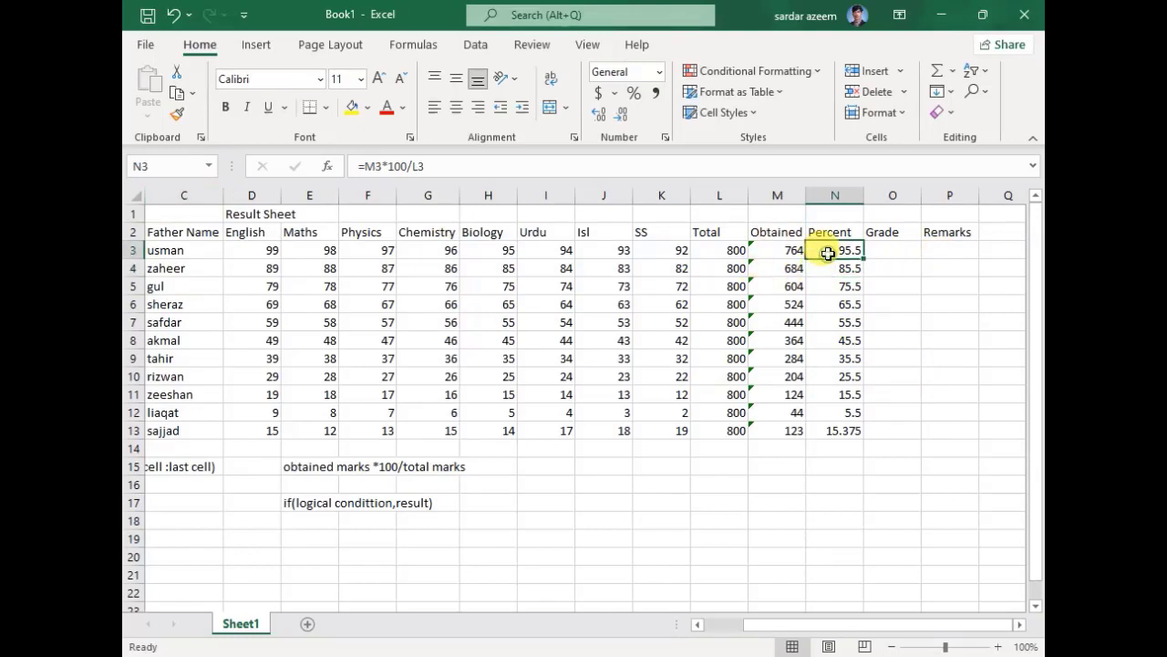
{"action": "left_click", "coordinate": [156, 165]}
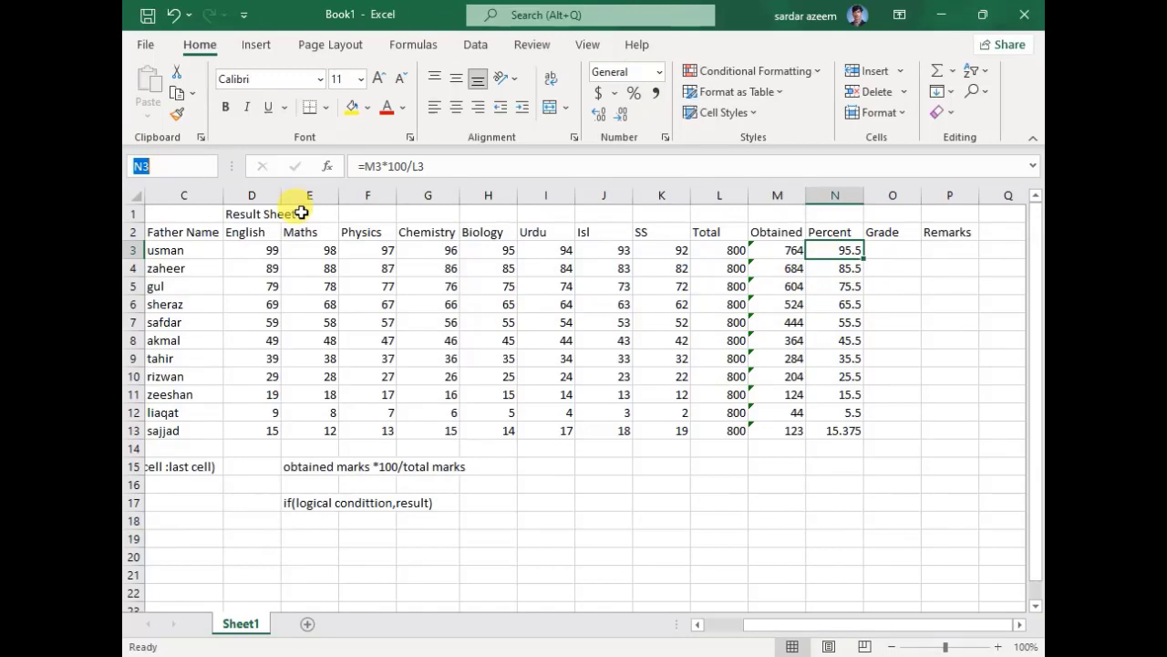
- Begin the first student's Grade formula in O3 with =if(n3>=90,"A+", as the first condition and result
{"action": "left_click", "coordinate": [1020, 626]}
{"action": "left_click", "coordinate": [1020, 626]}
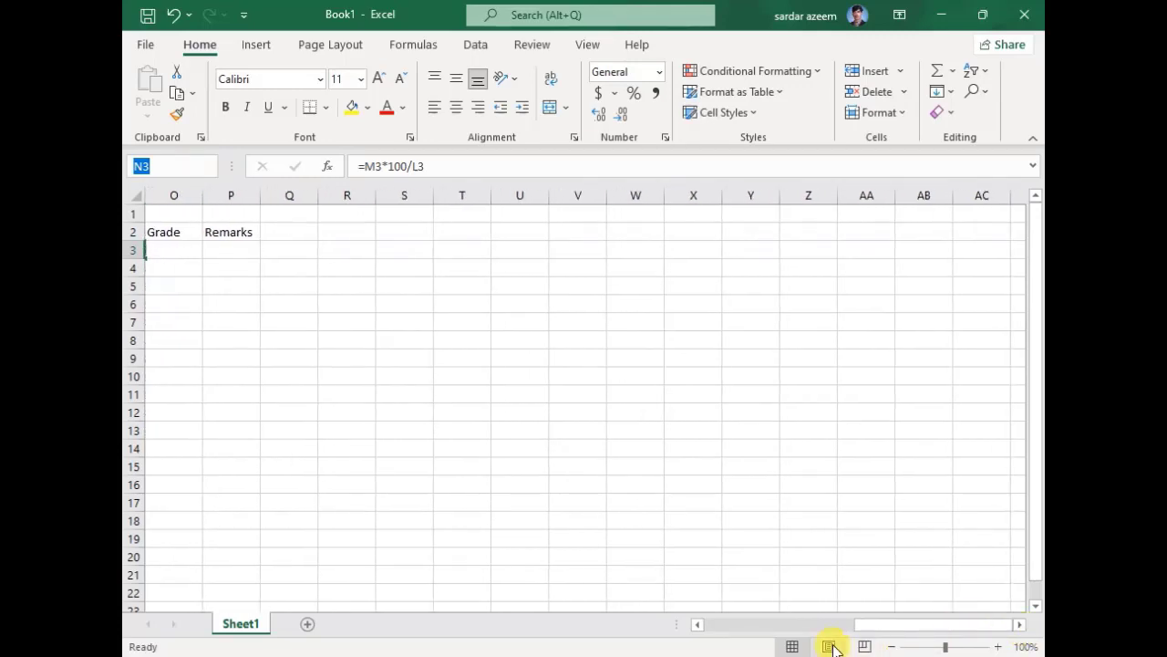
{"action": "left_click", "coordinate": [698, 623]}
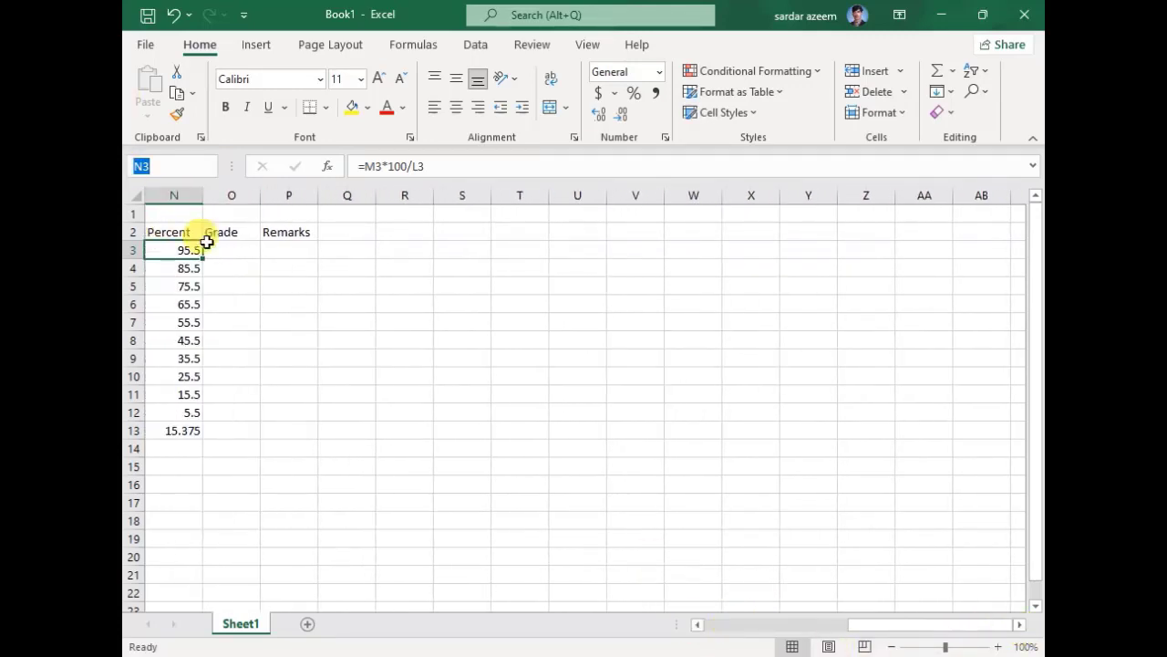
{"action": "left_click", "coordinate": [228, 262]}
{"action": "left_click", "coordinate": [229, 248]}
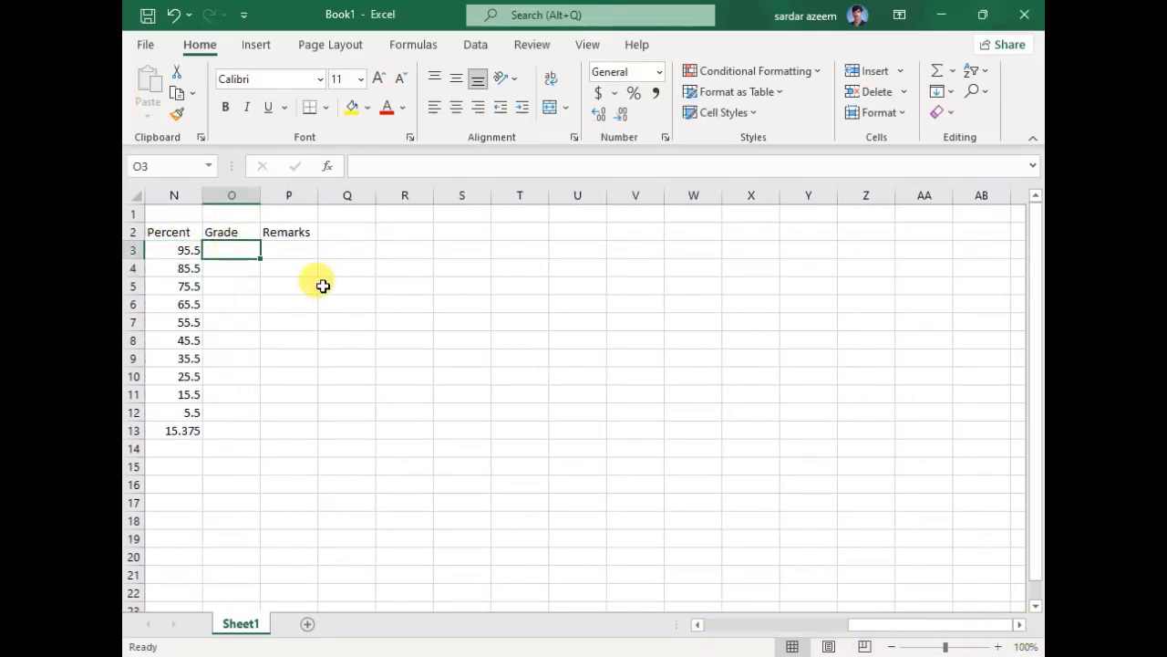
{"action": "type", "text": "=if"}
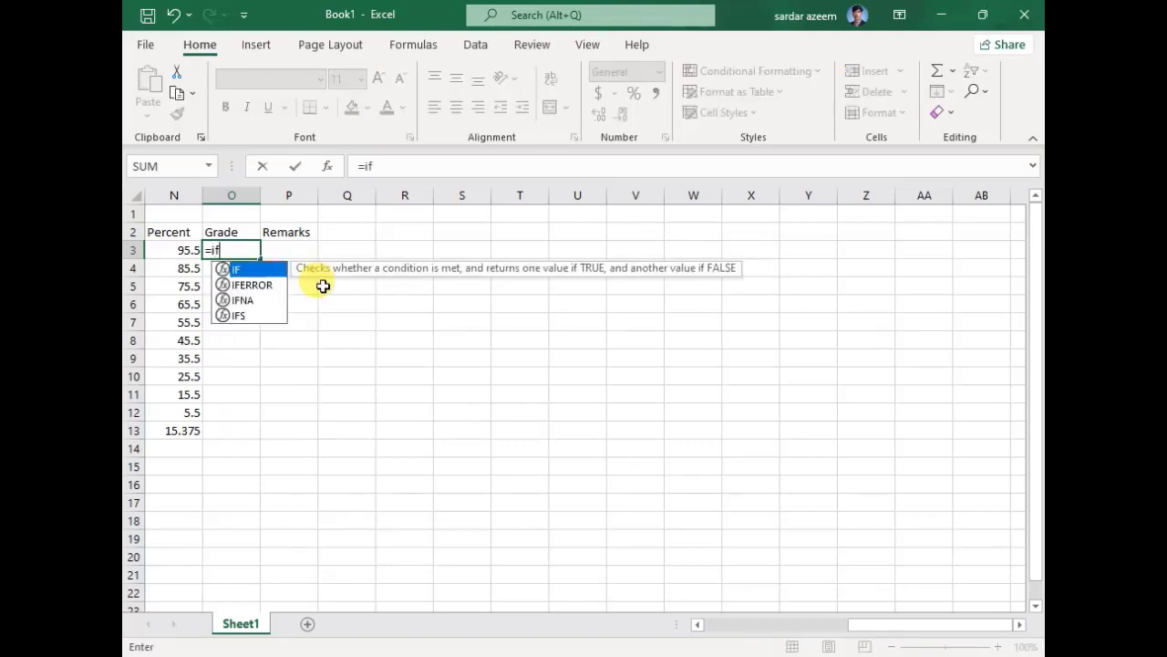
{"action": "type", "text": "("}
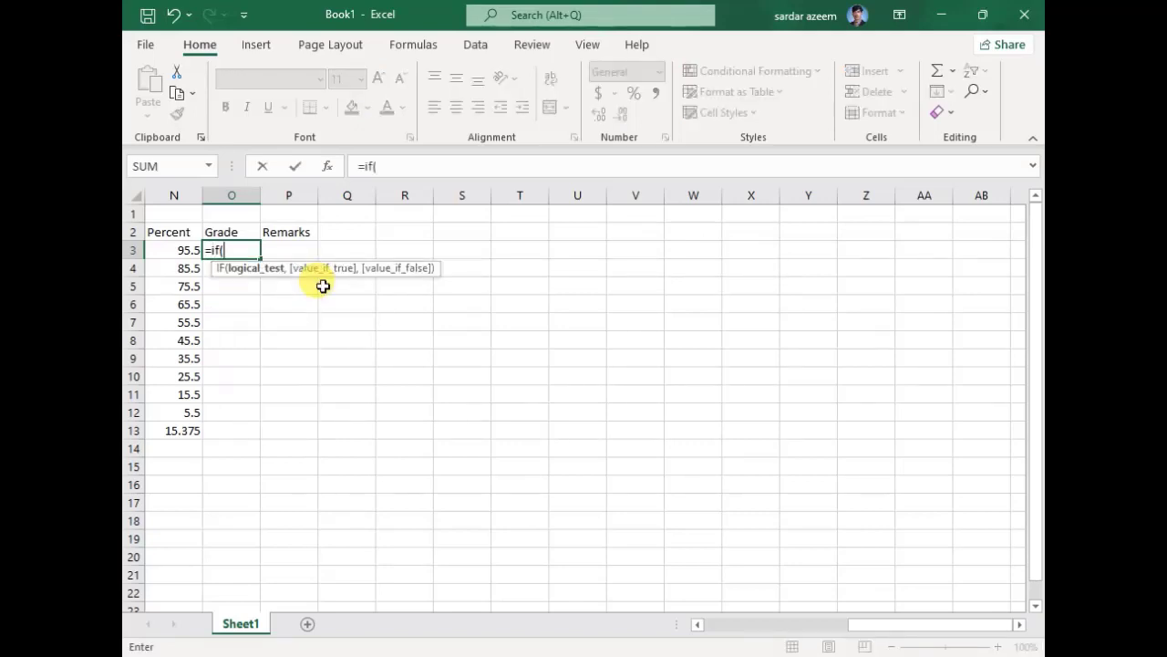
{"action": "type", "text": "n3>="}
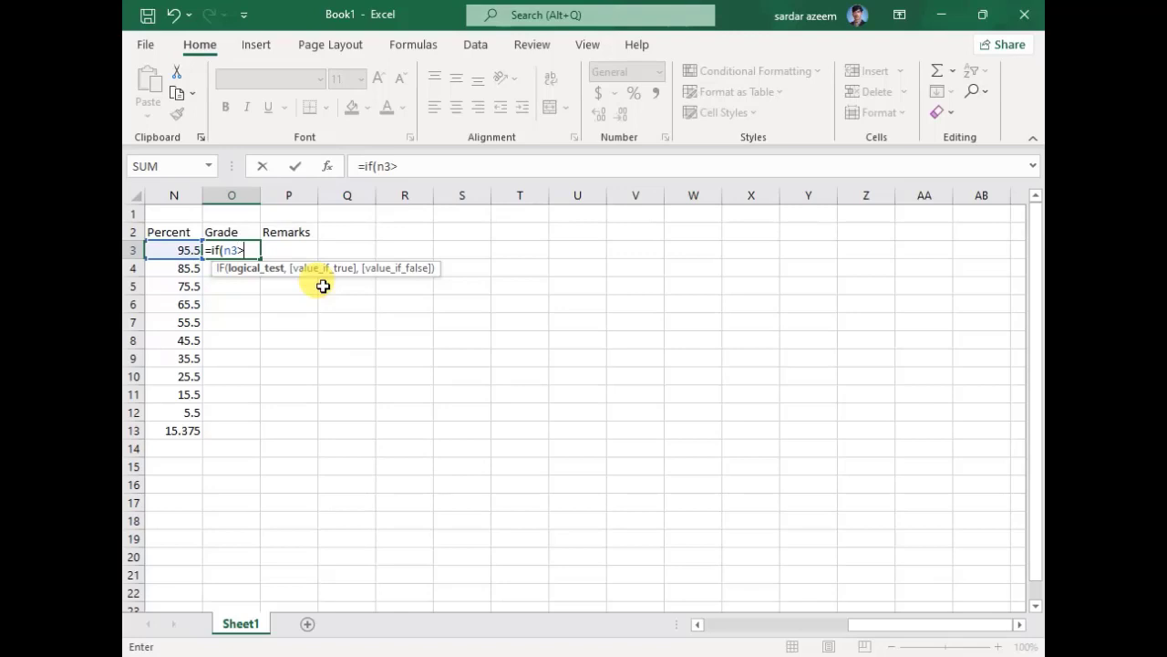
{"action": "type", "text": "90"}
{"action": "type", "text": ",\""}
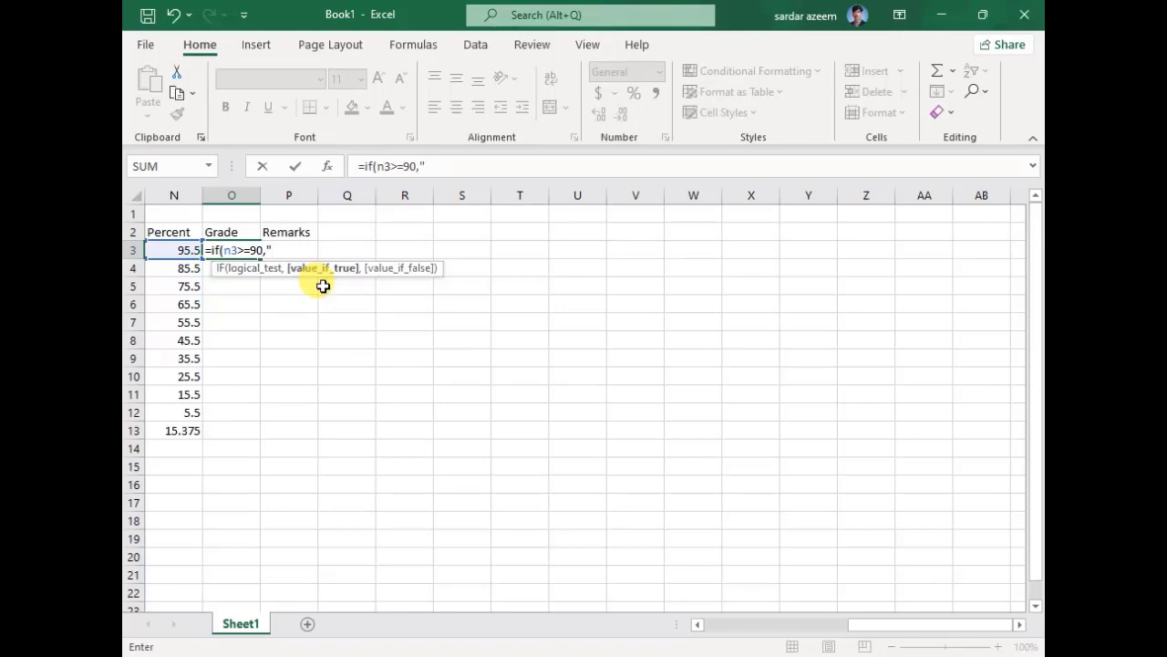
{"action": "type", "text": "A+\""}
{"action": "type", "text": ","}
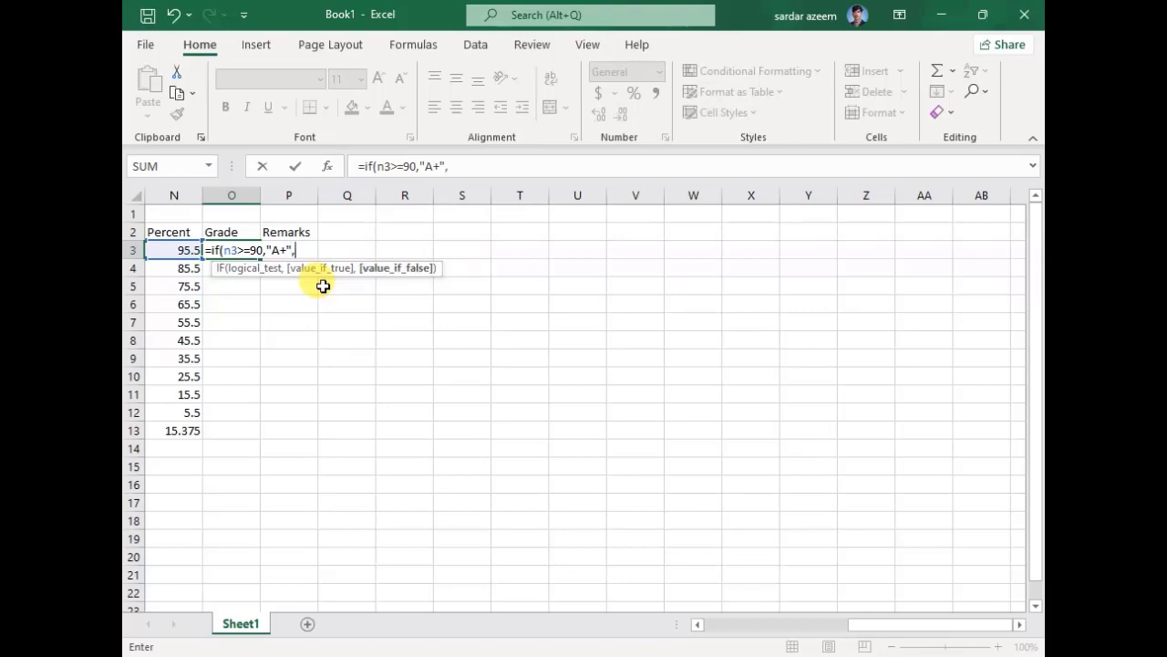
- Nest a second IF in the O3 Grade formula that returns "A" for n3>=70
{"action": "type", "text": "i"}
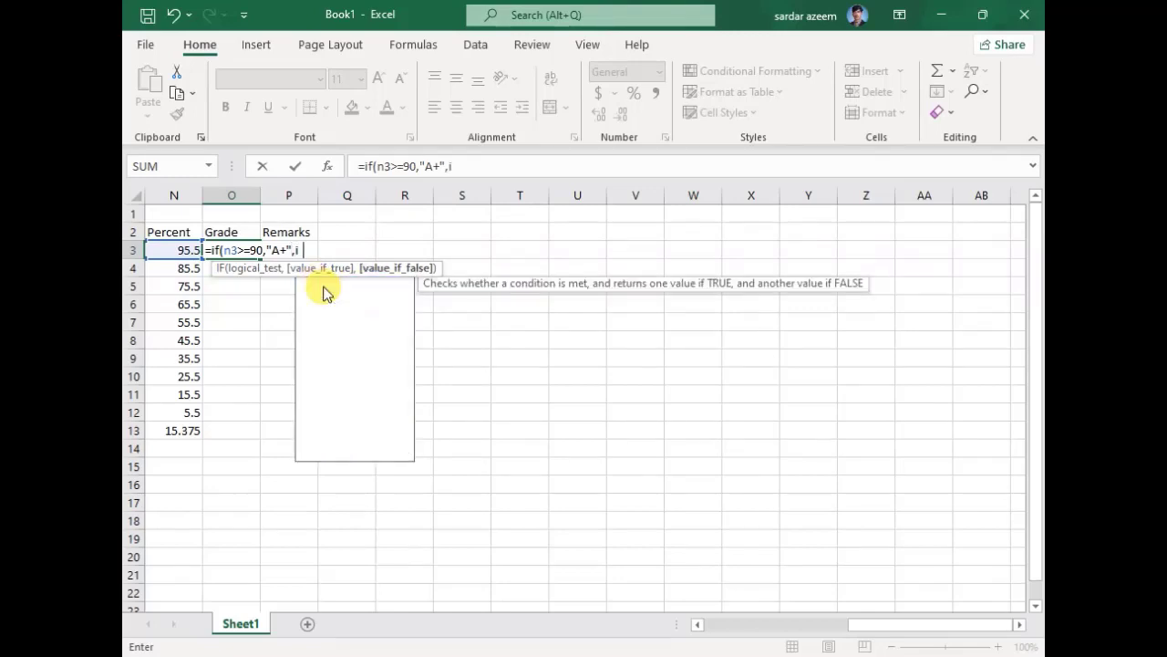
{"action": "type", "text": "f("}
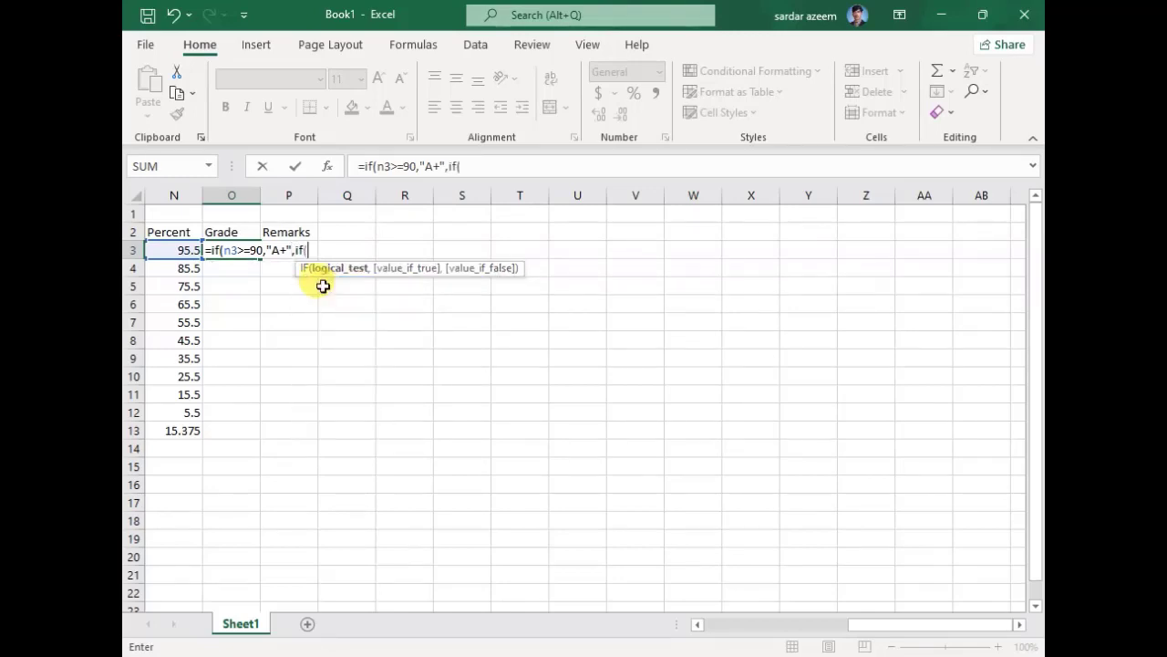
{"action": "type", "text": "n3"}
{"action": "type", "text": ">=7"}
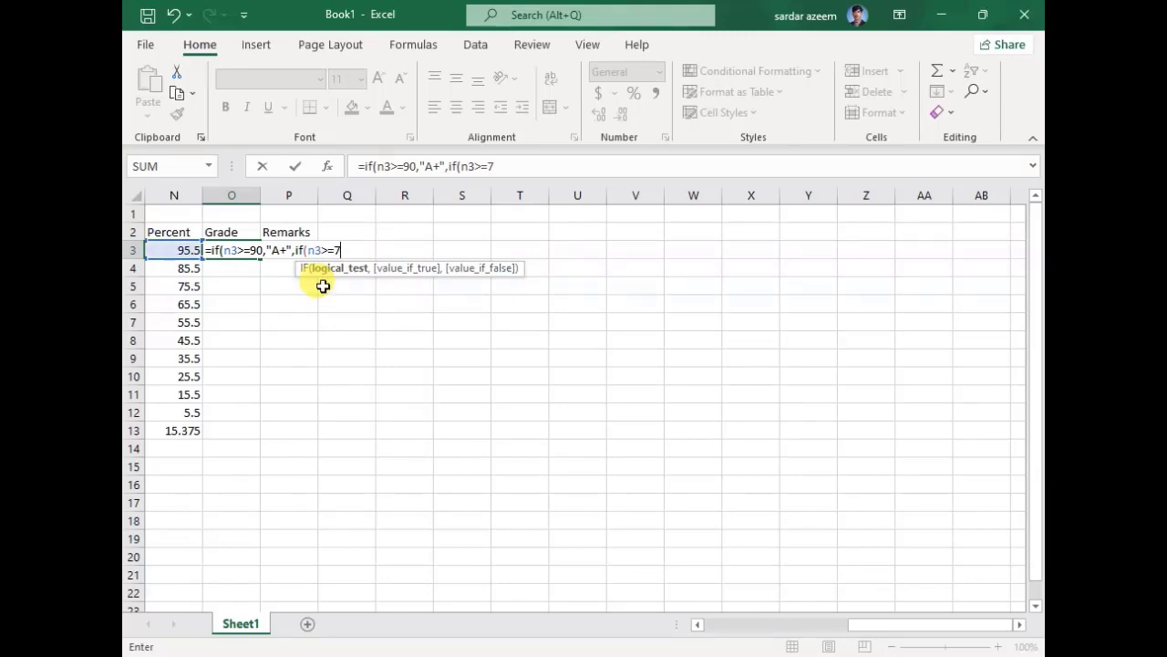
{"action": "type", "text": "0,"}
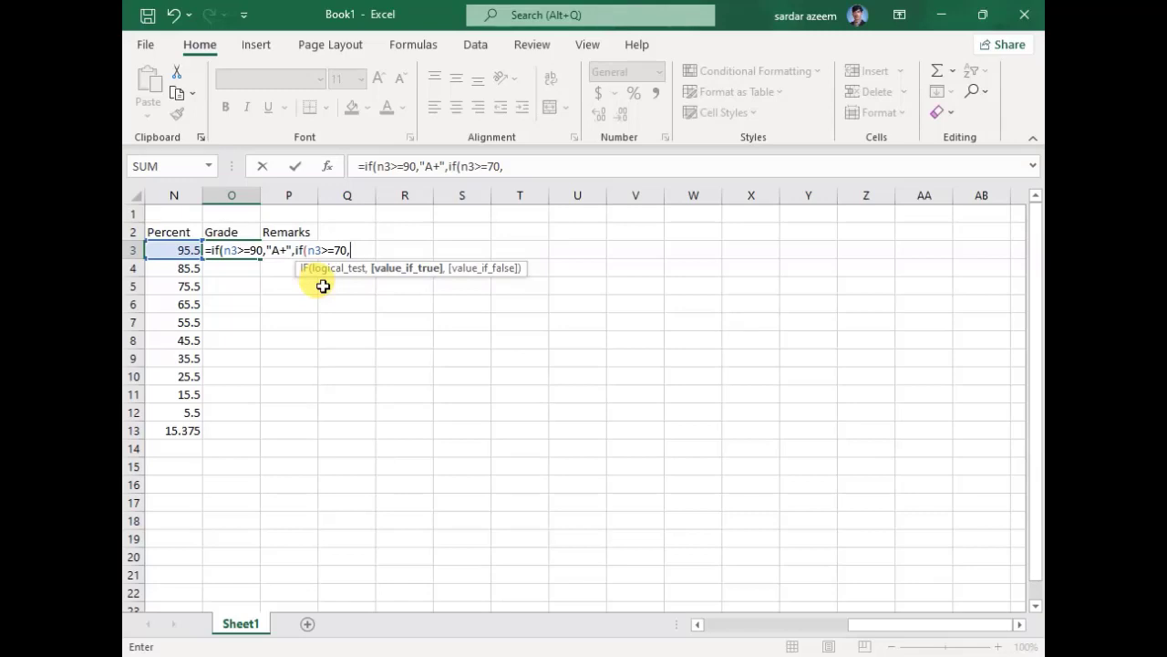
{"action": "type", "text": "\"A"}
{"action": "type", "text": "\"A\",if"}
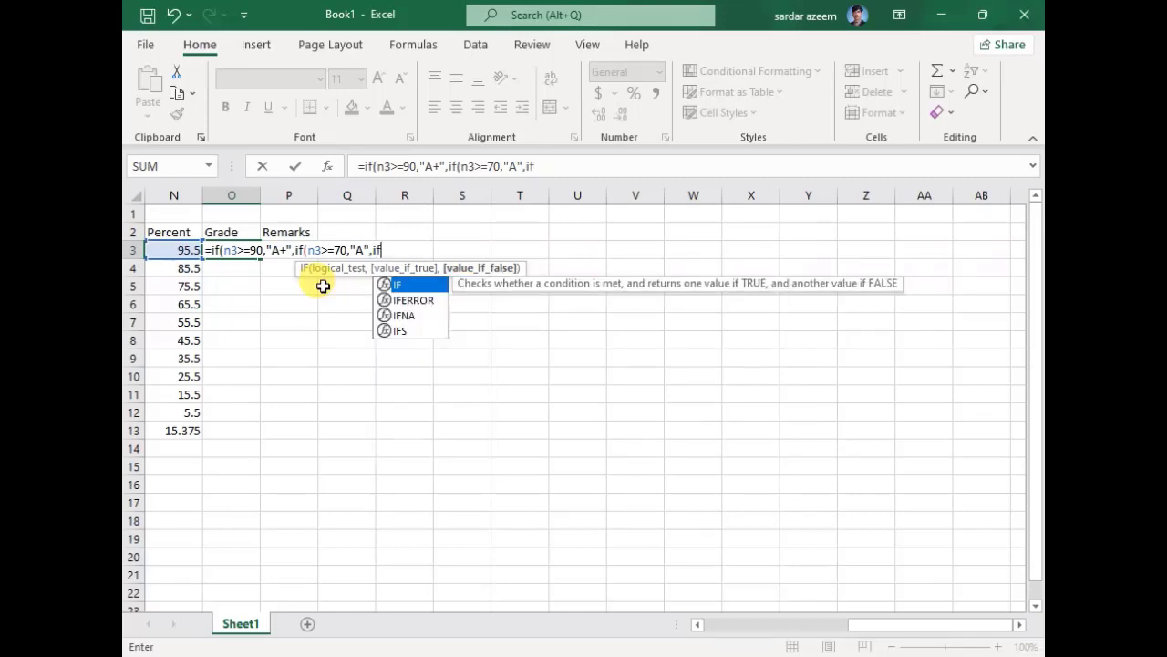
- Continue the nested Grade formula in O3 with the condition n3>=60 returning "B"
{"action": "type", "text": "(n3"}
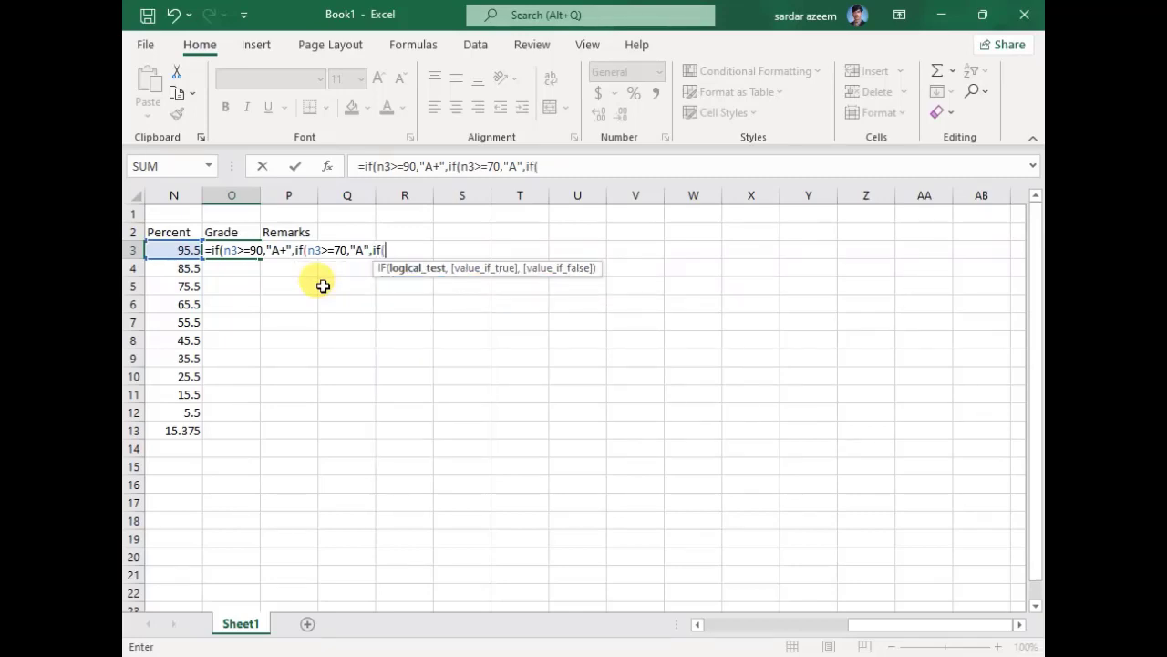
{"action": "type", "text": ">="}
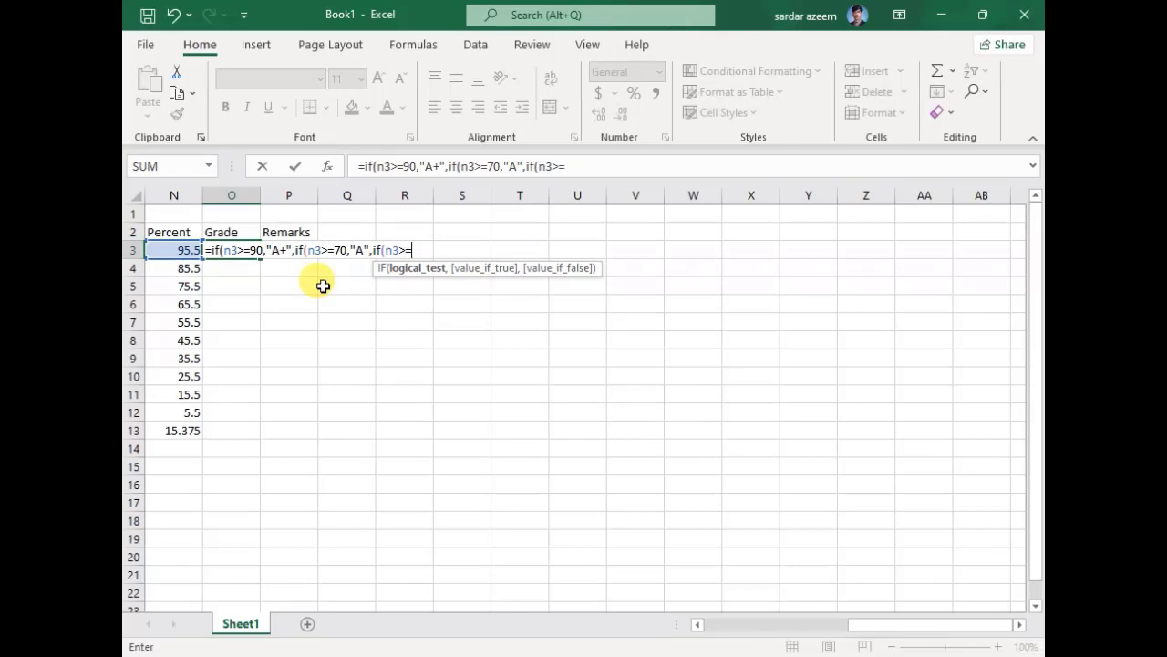
{"action": "type", "text": "5"}
{"action": "key", "text": "BackSpace"}
{"action": "type", "text": "60,"}
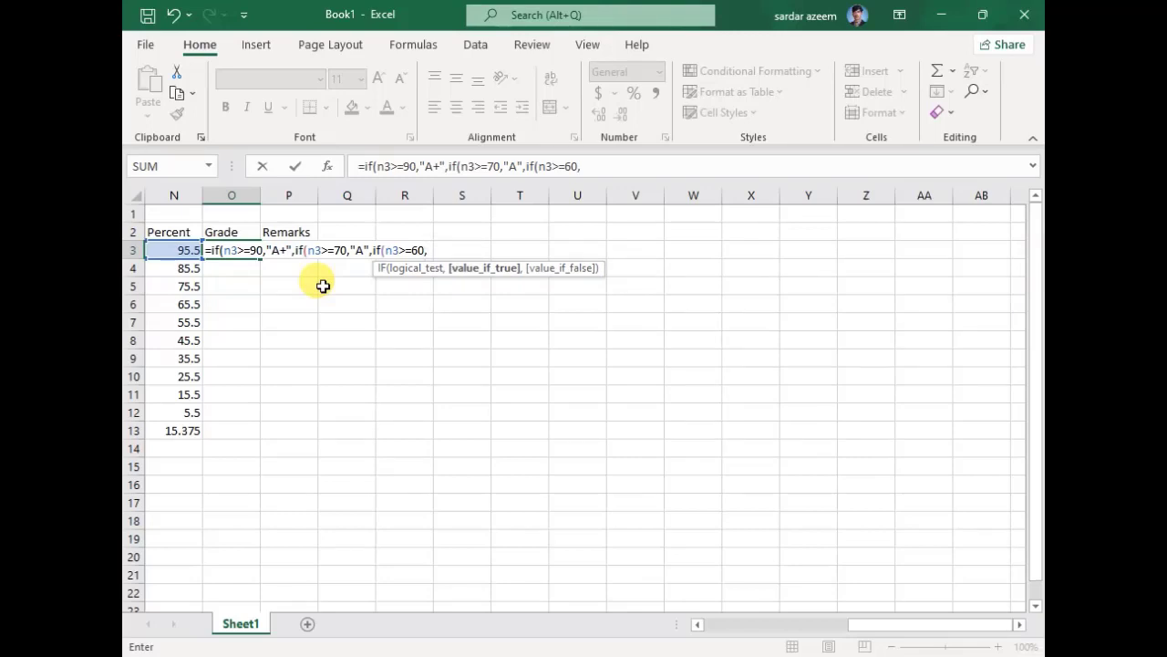
{"action": "type", "text": "\"B"}
{"action": "type", "text": "\""}
{"action": "type", "text": ",if("}
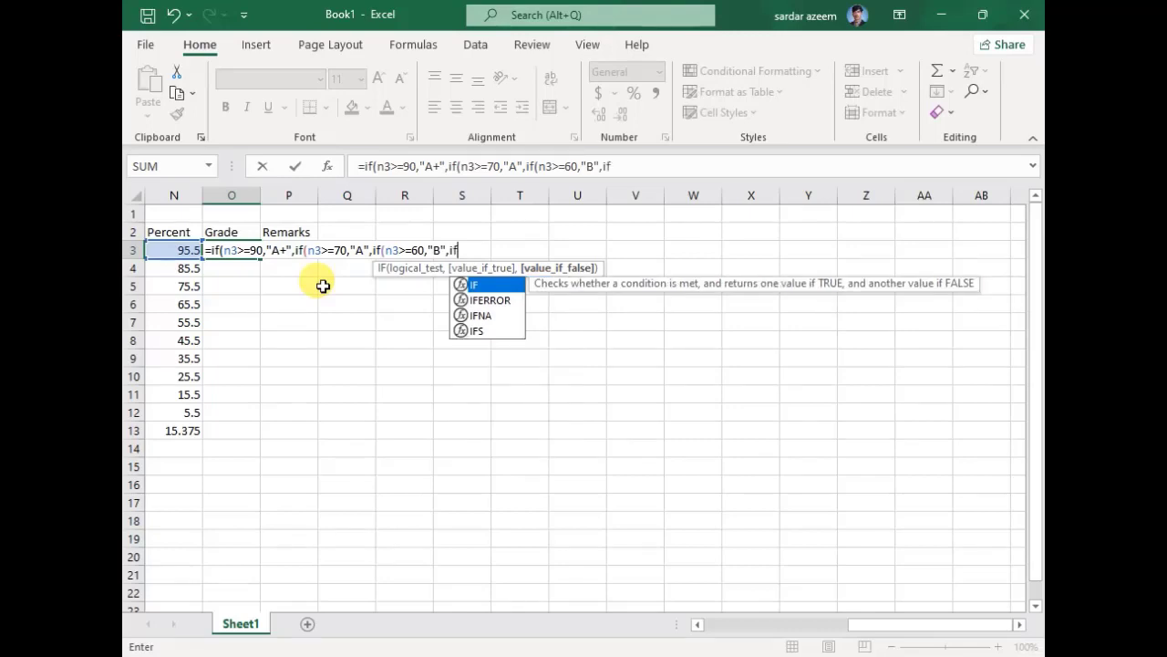
- Add the conditions n3>=50 returning "C" and n3>=40 returning "D" to the nested Grade formula in O3
{"action": "type", "text": "n3"}
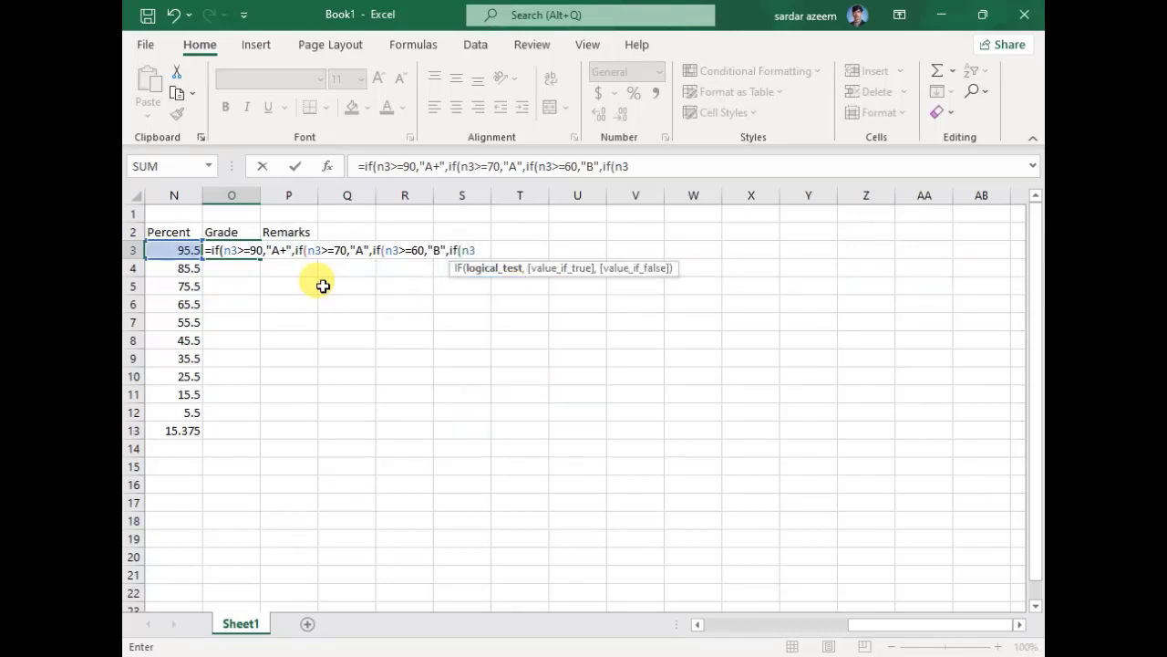
{"action": "type", "text": ">=50,"}
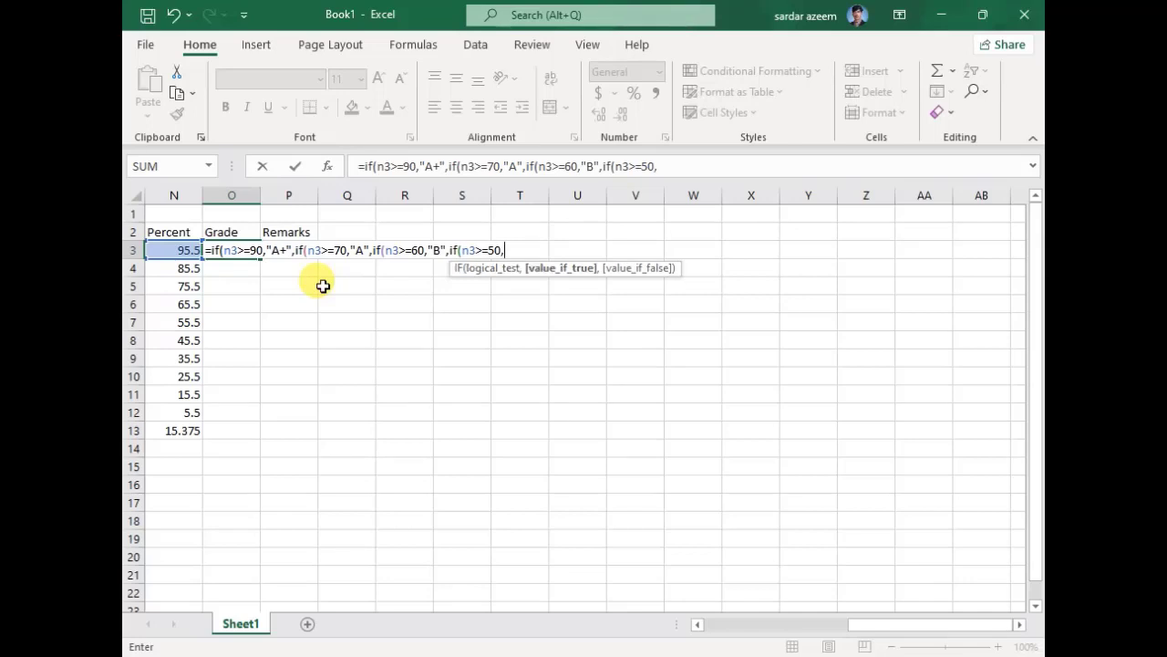
{"action": "type", "text": "\"C\",if("}
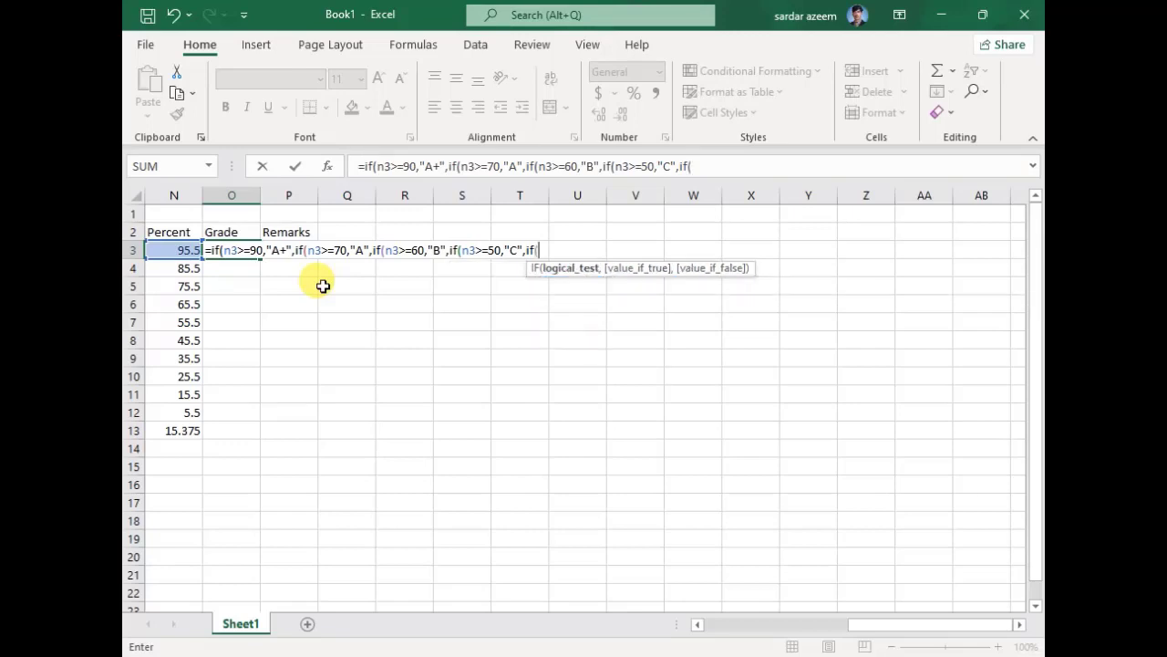
{"action": "type", "text": "n3="}
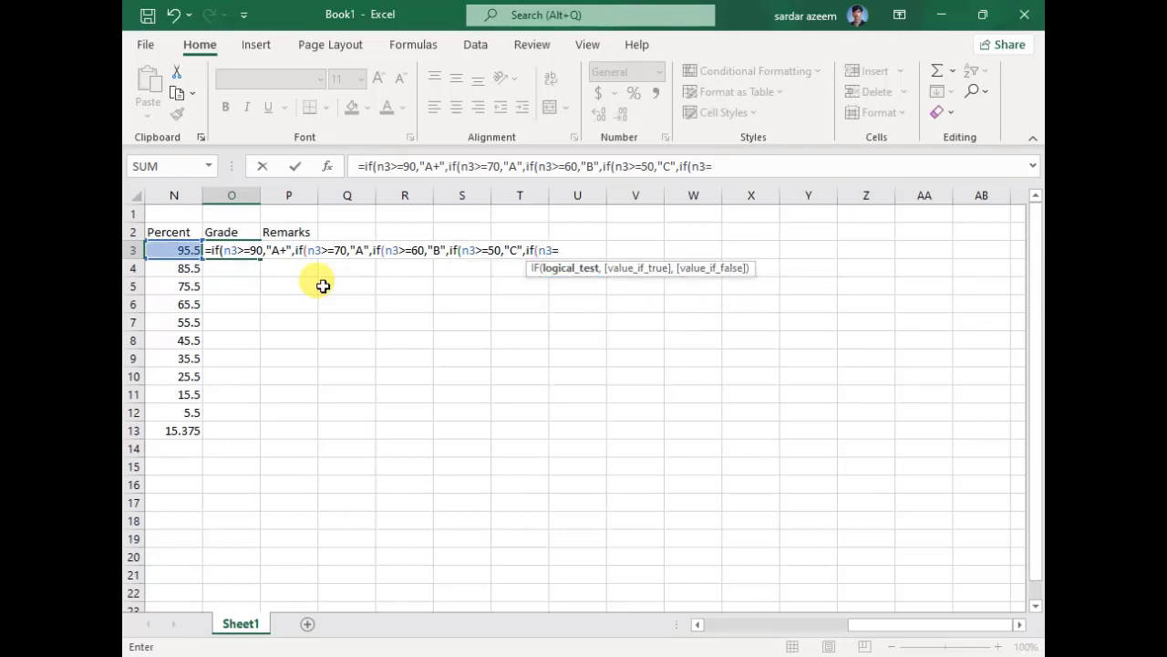
{"action": "key", "text": "BackSpace"}
{"action": "type", "text": ">=40,"}
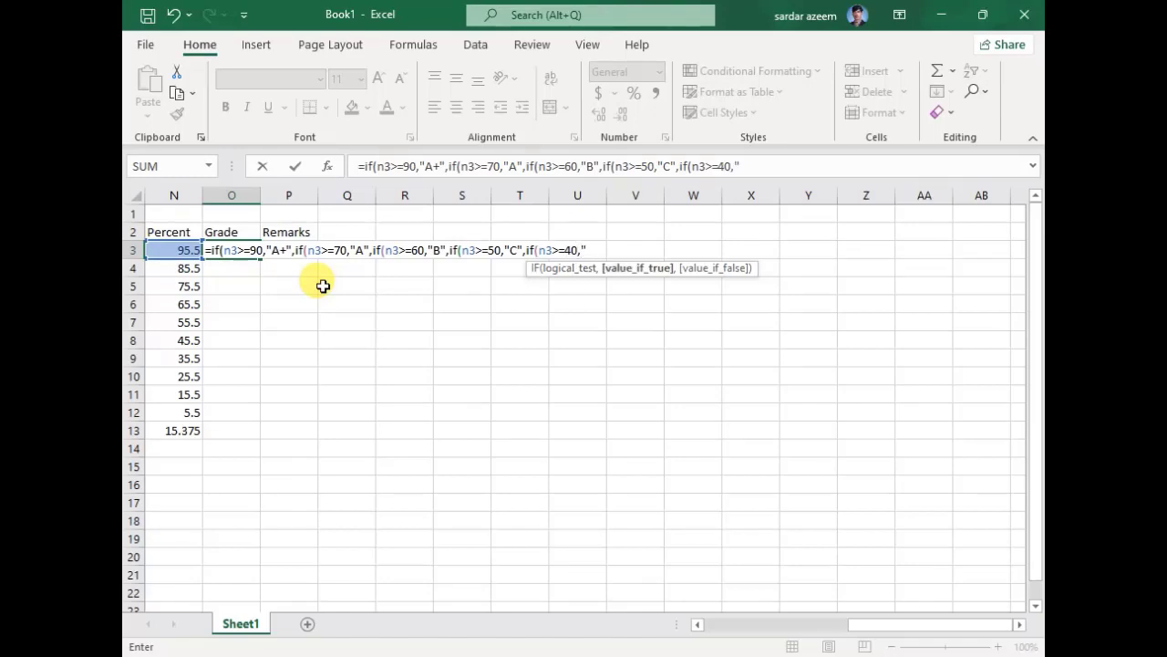
{"action": "type", "text": "\"D\""}
{"action": "type", "text": ",if("}
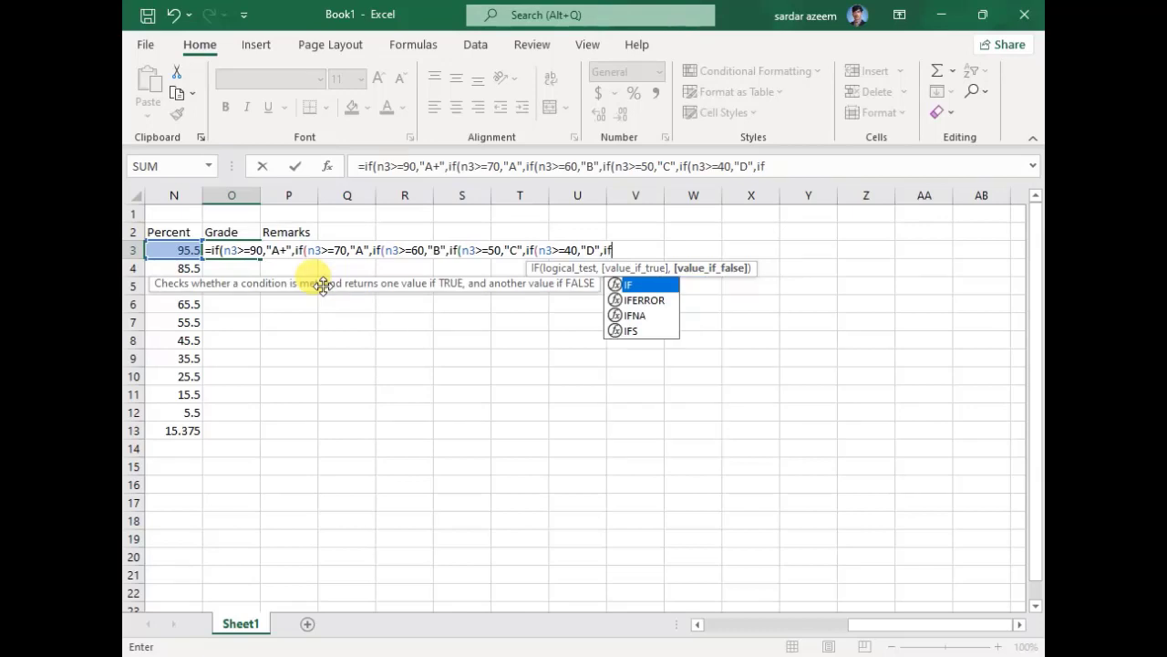
- Complete the O3 Grade formula with n3>=33 returning "Pass" and n3>=1 returning "Fail", closing all seven IF parentheses
{"action": "type", "text": "n3="}
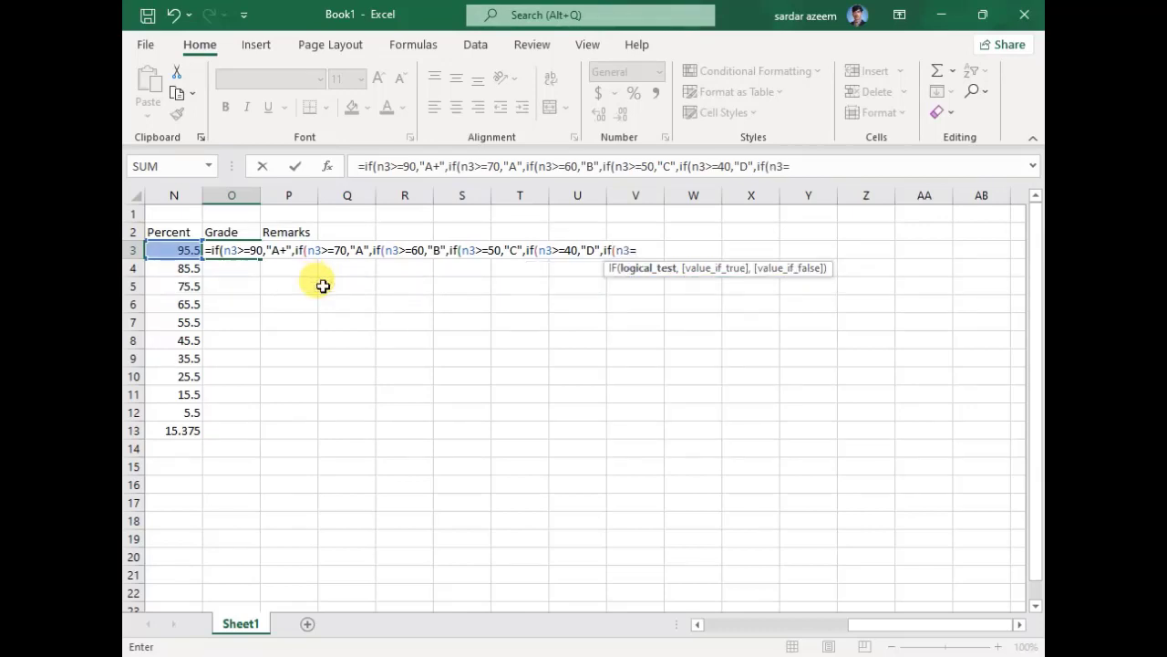
{"action": "key", "text": "BackSpace"}
{"action": "type", "text": ">=33,\""}
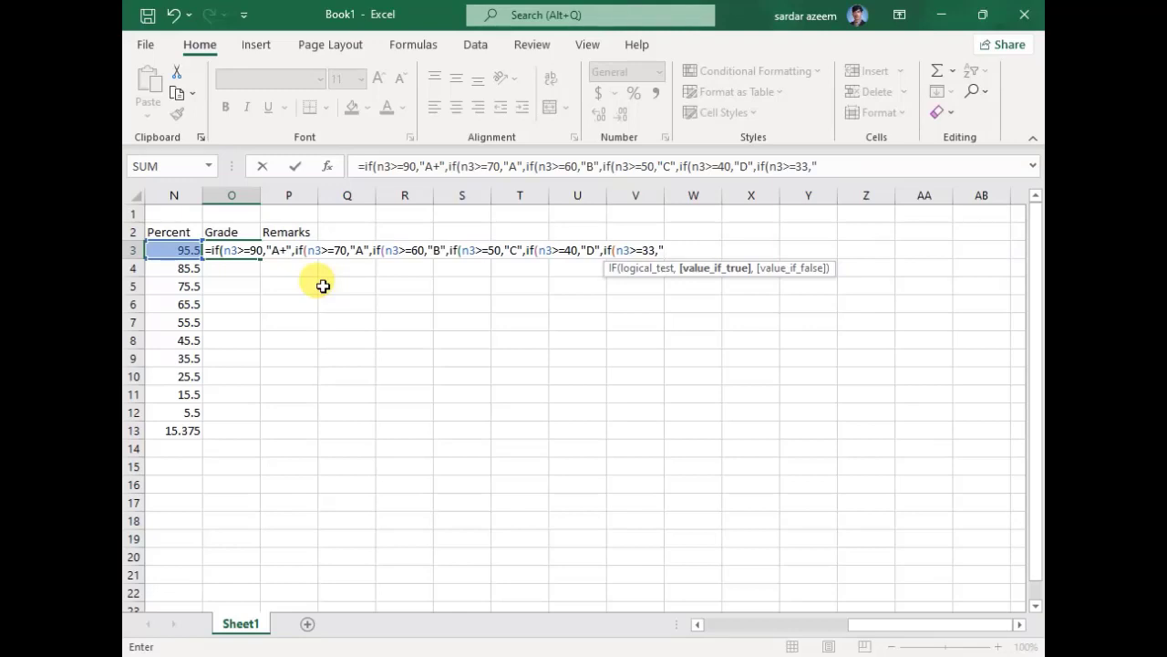
{"action": "type", "text": "Pass\",if("}
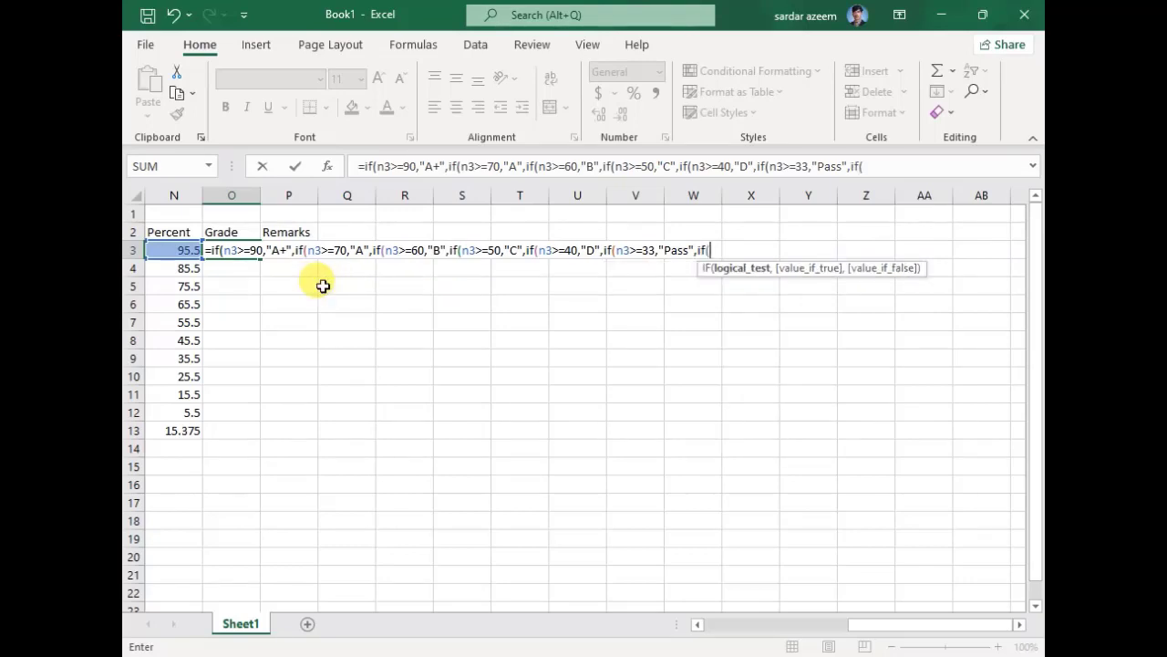
{"action": "type", "text": "n3>="}
{"action": "type", "text": "1,\""}
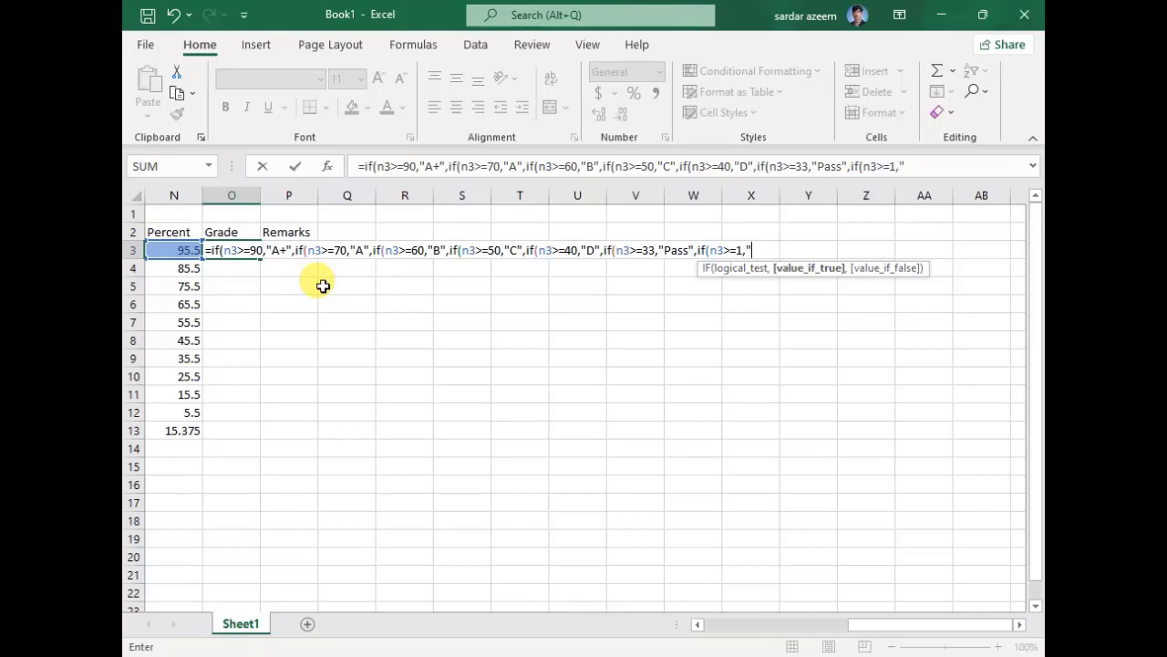
{"action": "type", "text": "Fail\""}
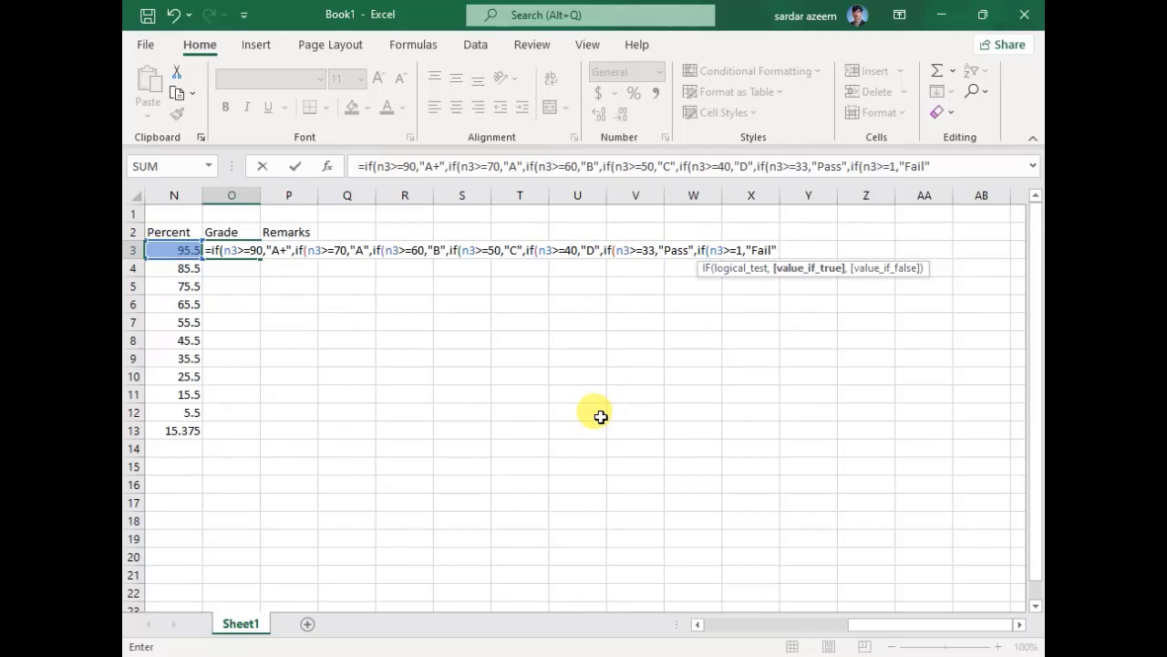
{"action": "type", "text": "))))"}
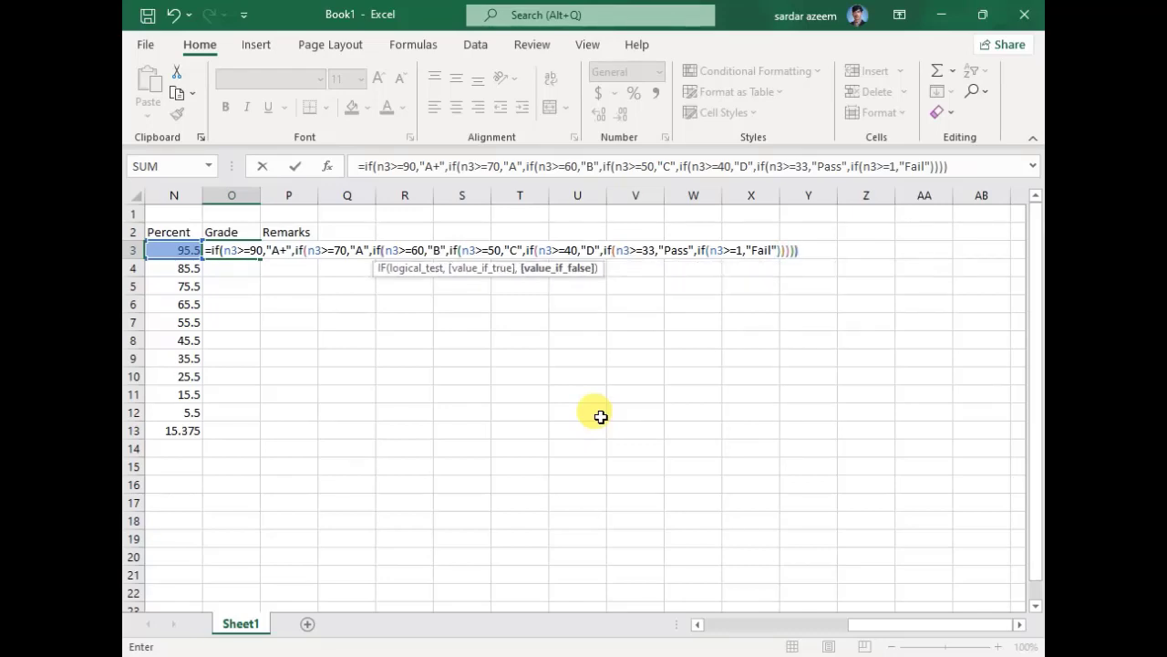
{"action": "type", "text": "))"}
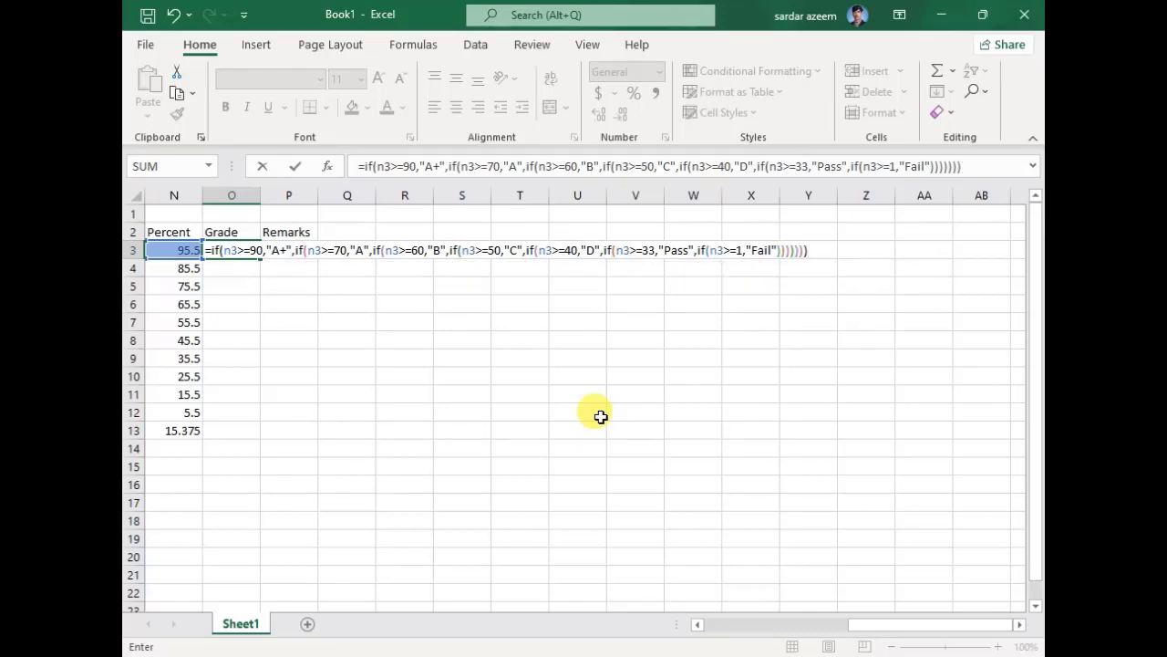
{"action": "key", "text": "Return"}
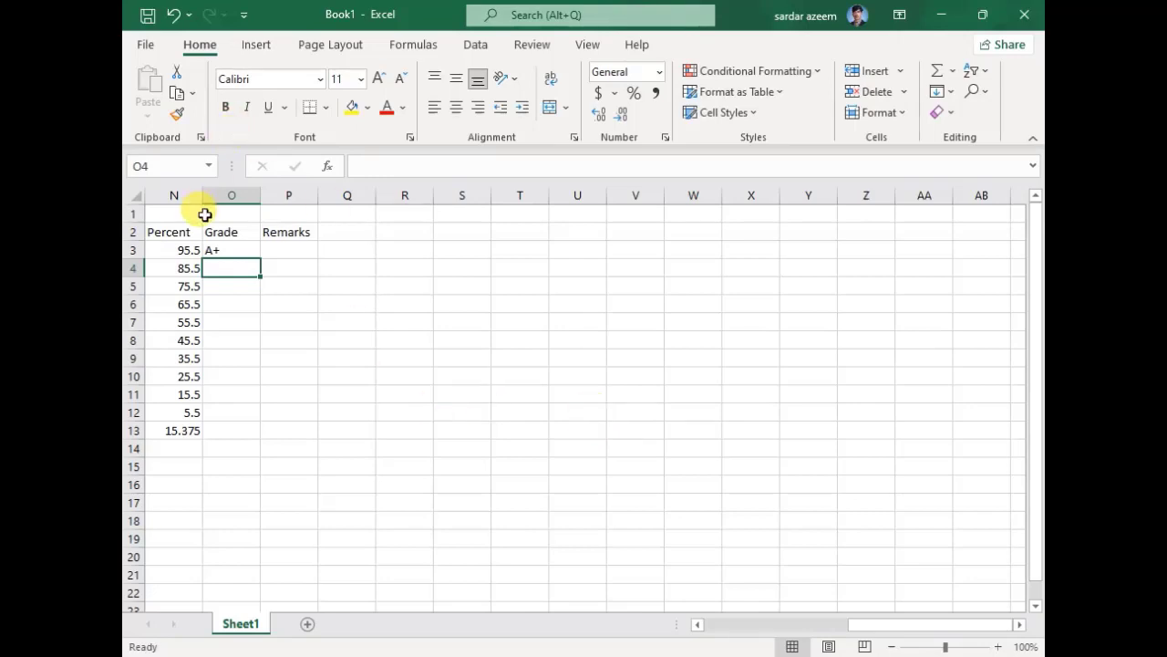
- Fill the Grade formula from O3 down through O13 and check the copied formulas in O5, O10, O13 and O7
{"action": "left_click", "coordinate": [231, 255]}
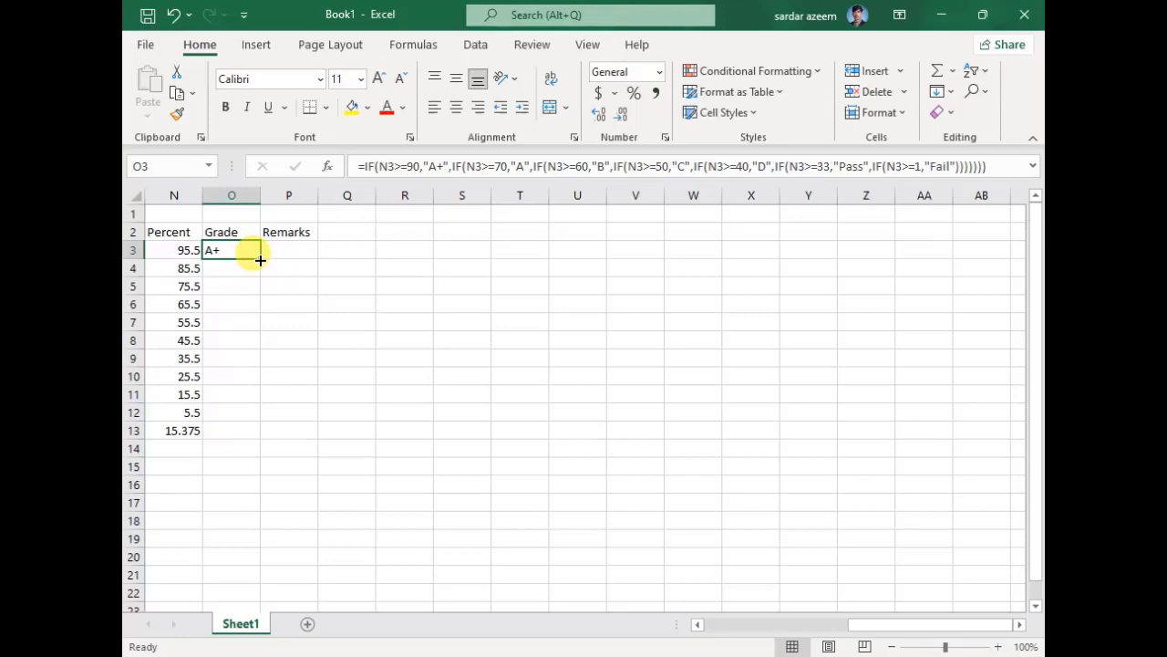
{"action": "double_click", "coordinate": [260, 260]}
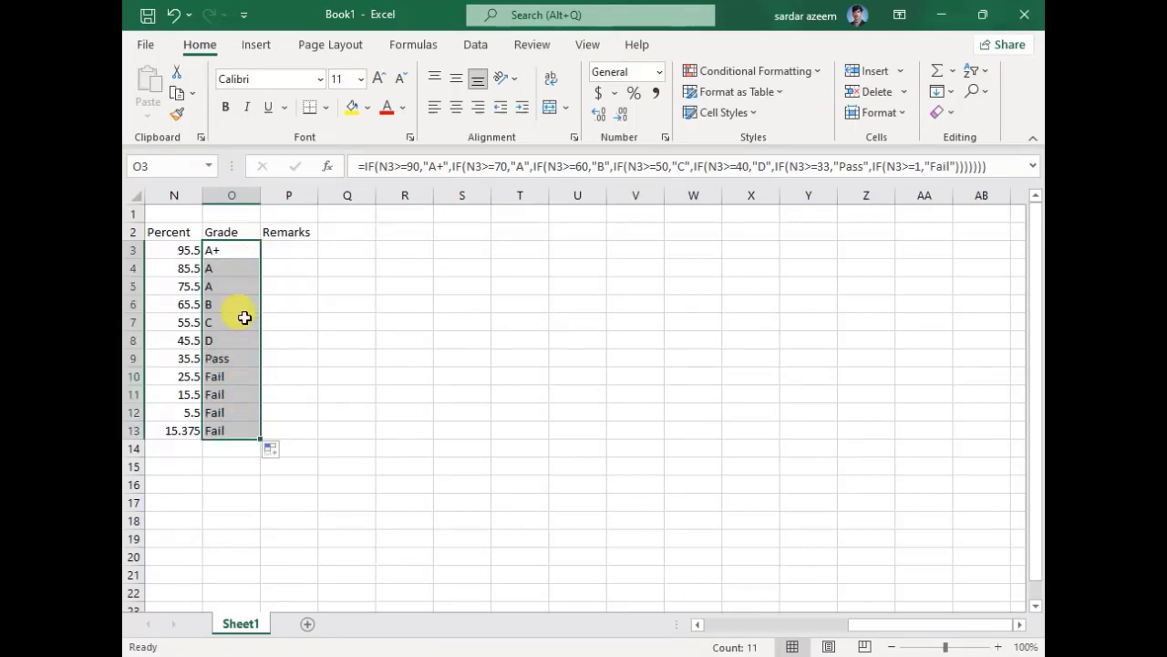
{"action": "left_click", "coordinate": [229, 286]}
{"action": "left_click", "coordinate": [229, 374]}
{"action": "left_click", "coordinate": [231, 428]}
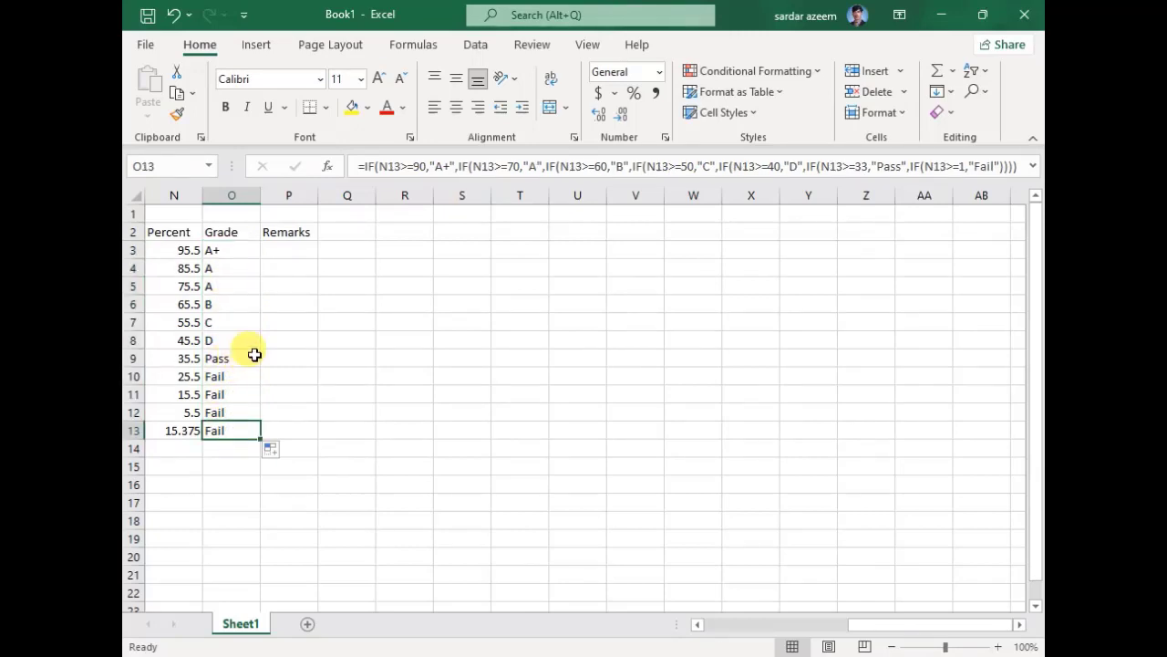
{"action": "left_click", "coordinate": [217, 320]}
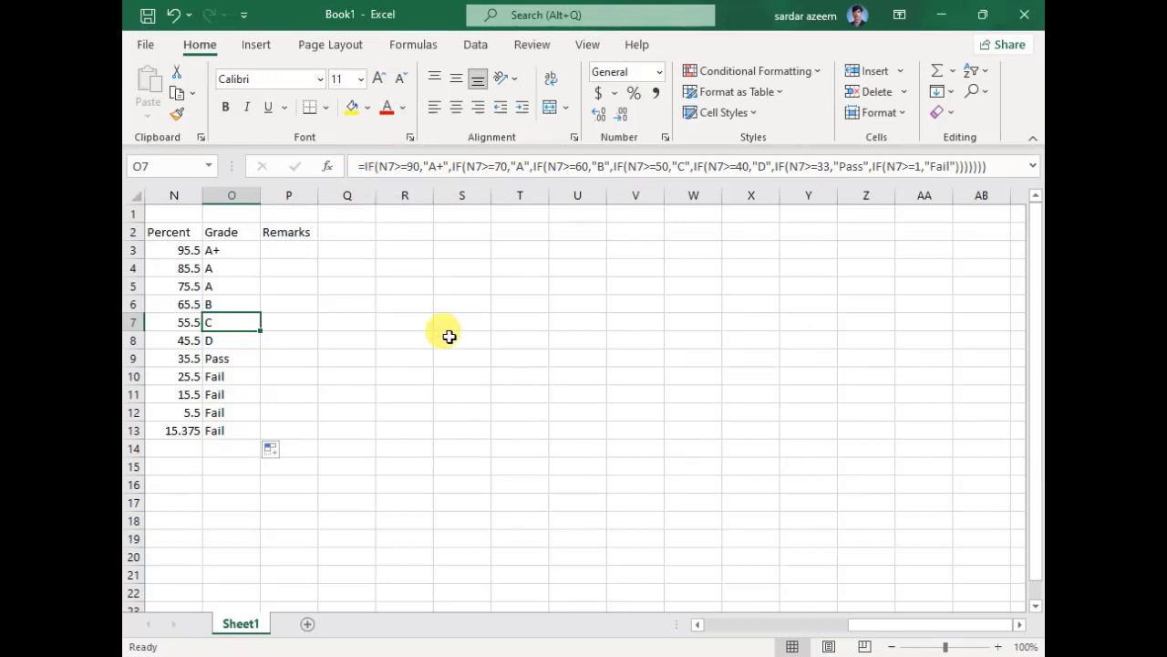
- Check the Grade formulas in O13 and O3 and the Percent formula in N13
{"action": "left_click", "coordinate": [217, 425]}
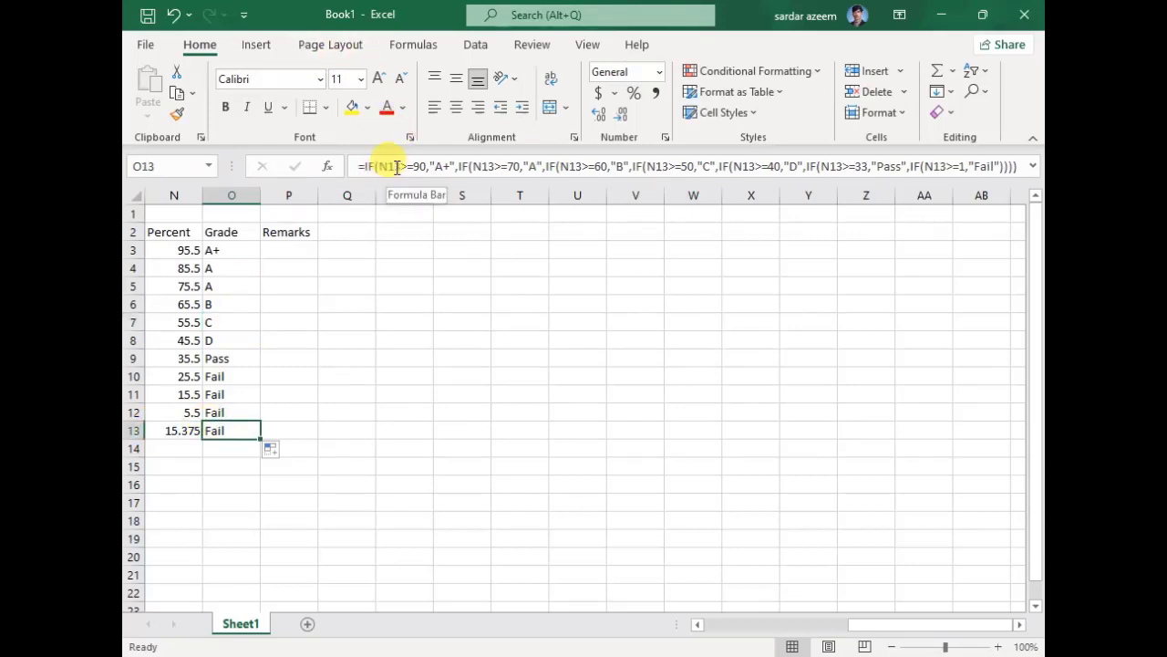
{"action": "left_click", "coordinate": [212, 499]}
{"action": "left_click", "coordinate": [175, 430]}
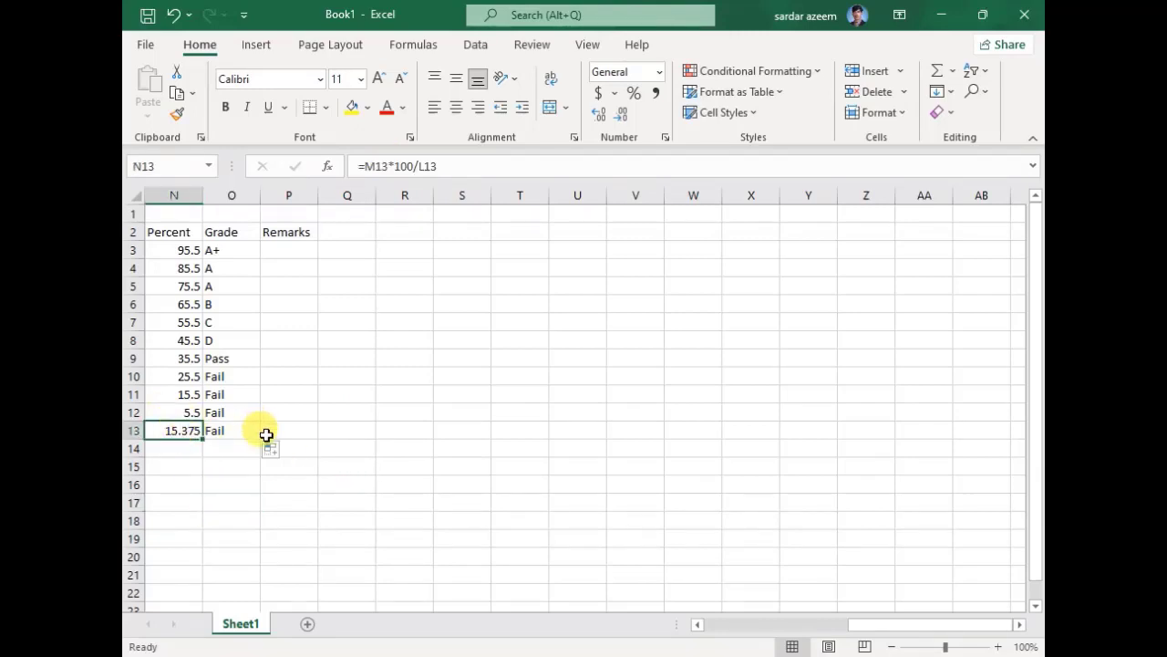
{"action": "left_click", "coordinate": [287, 252]}
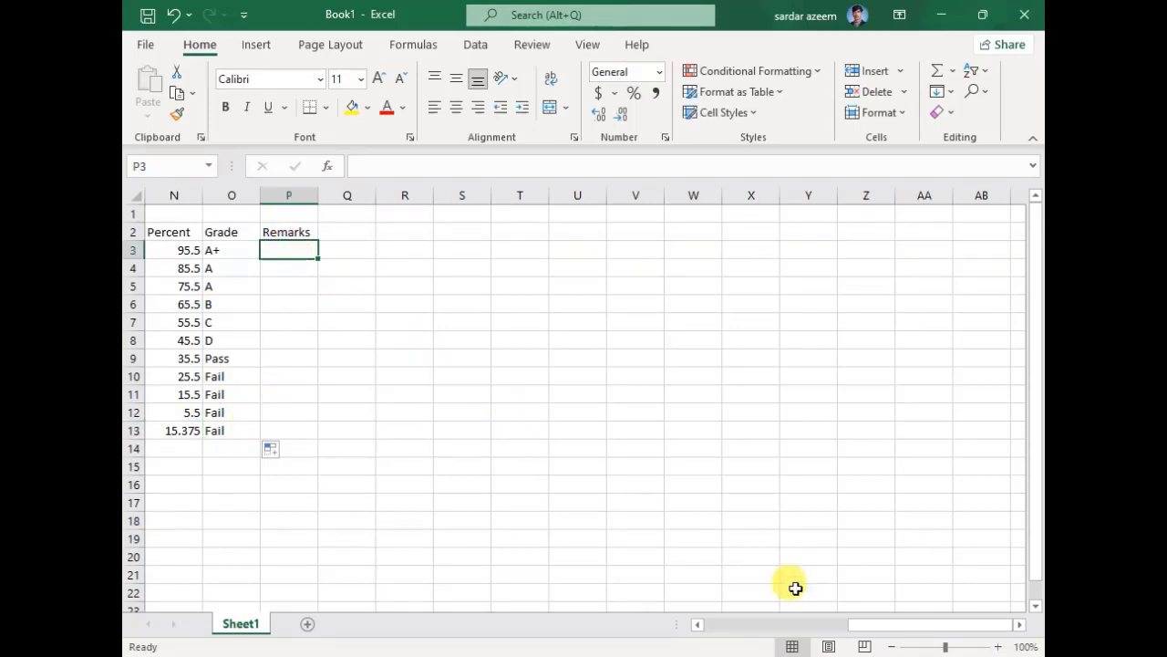
{"action": "left_click", "coordinate": [1020, 624]}
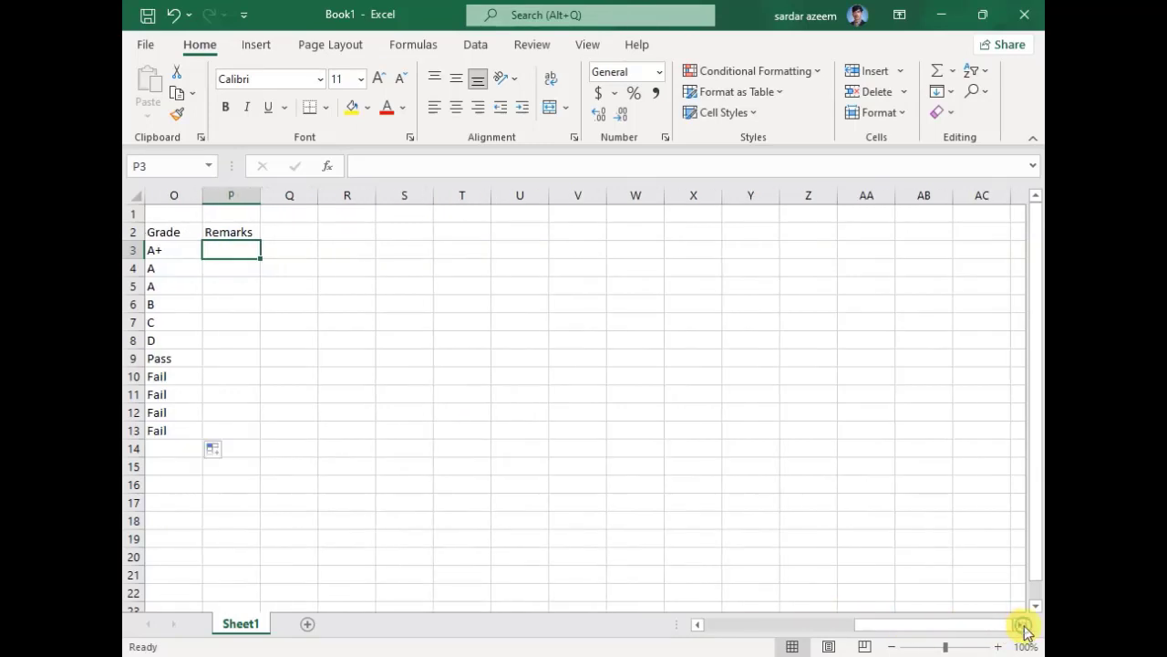
{"action": "left_click", "coordinate": [174, 259]}
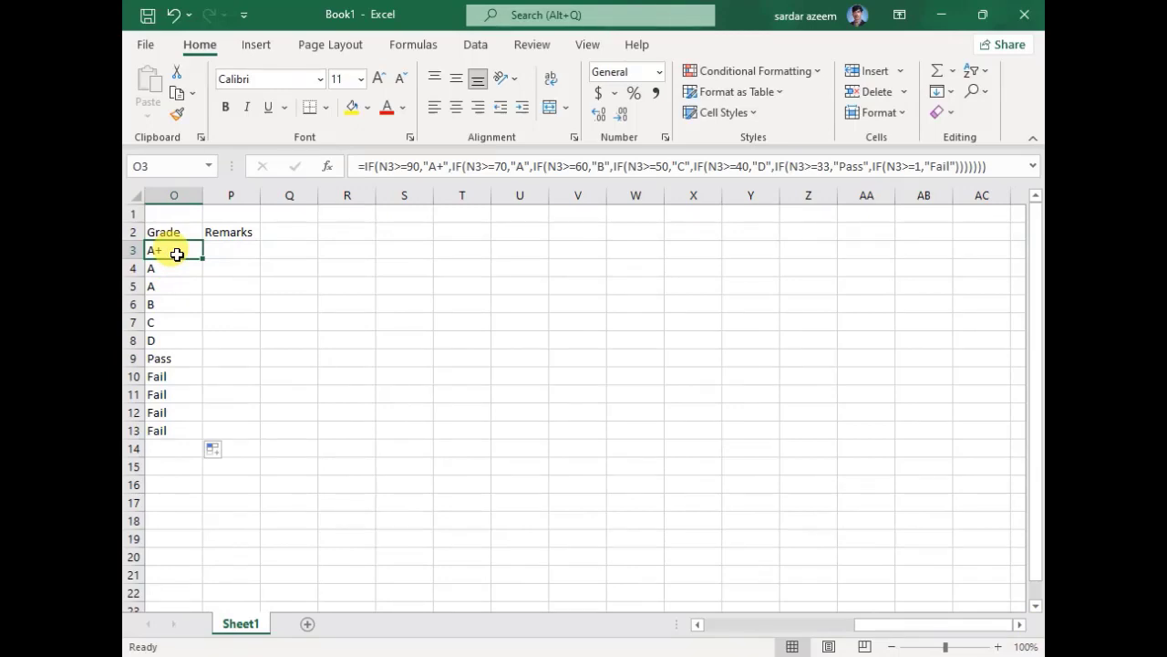
{"action": "left_click", "coordinate": [172, 163]}
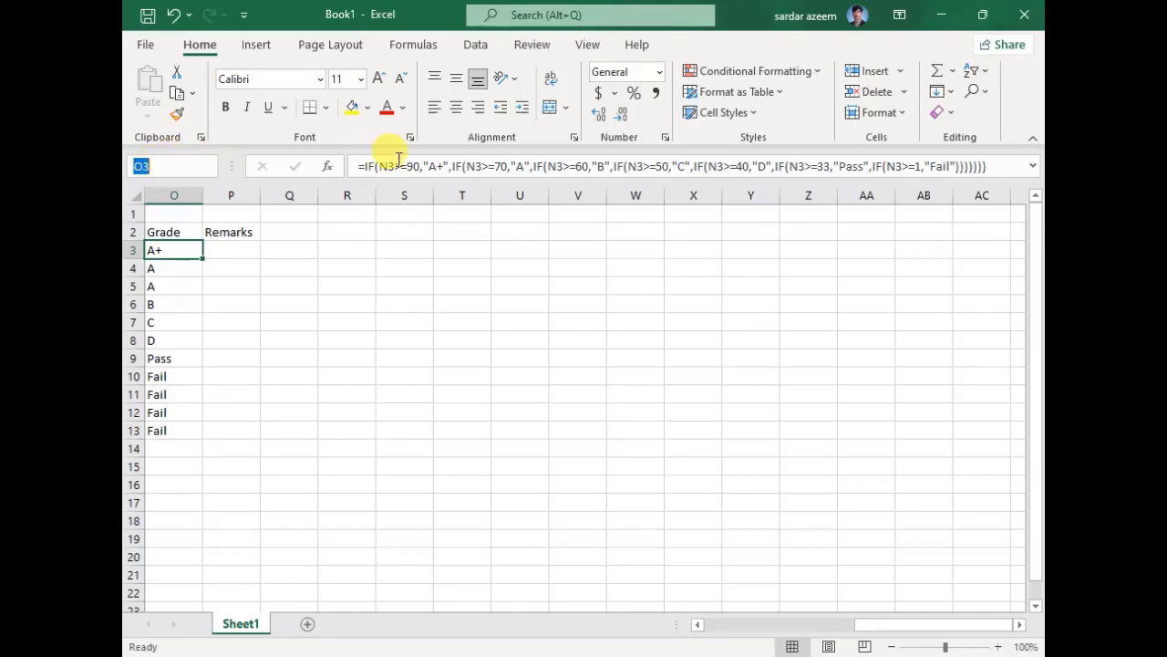
- Start a nested IF formula for Remarks in P3 with the condition o3="A+" returning "Excellent"
{"action": "left_click", "coordinate": [237, 251]}
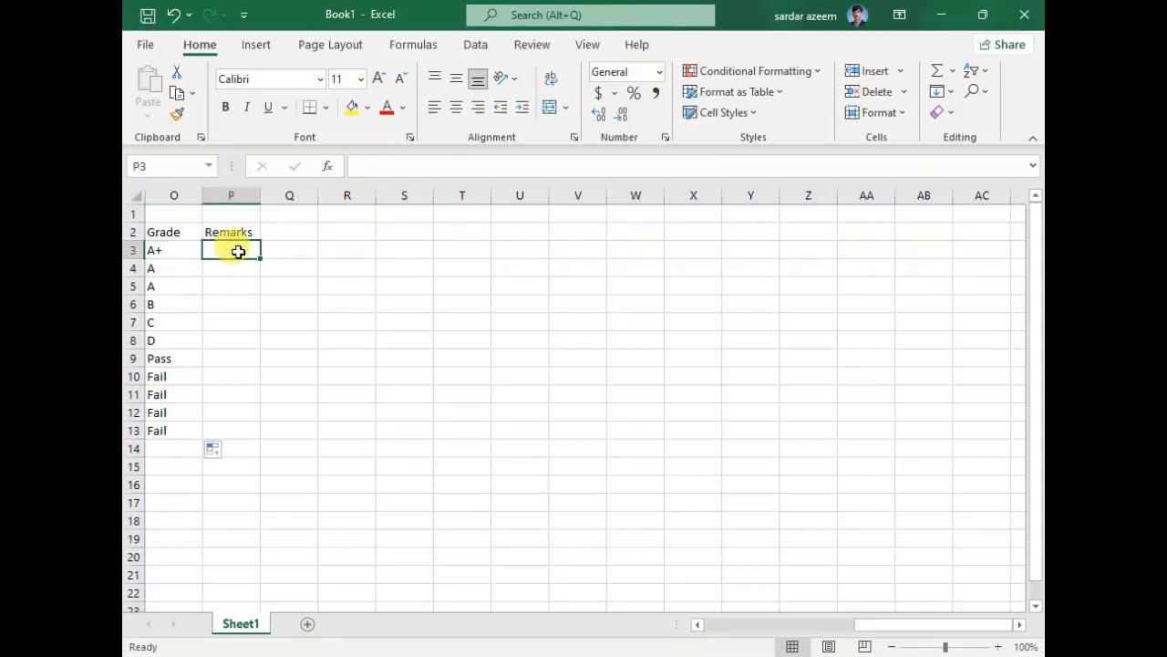
{"action": "type", "text": "="}
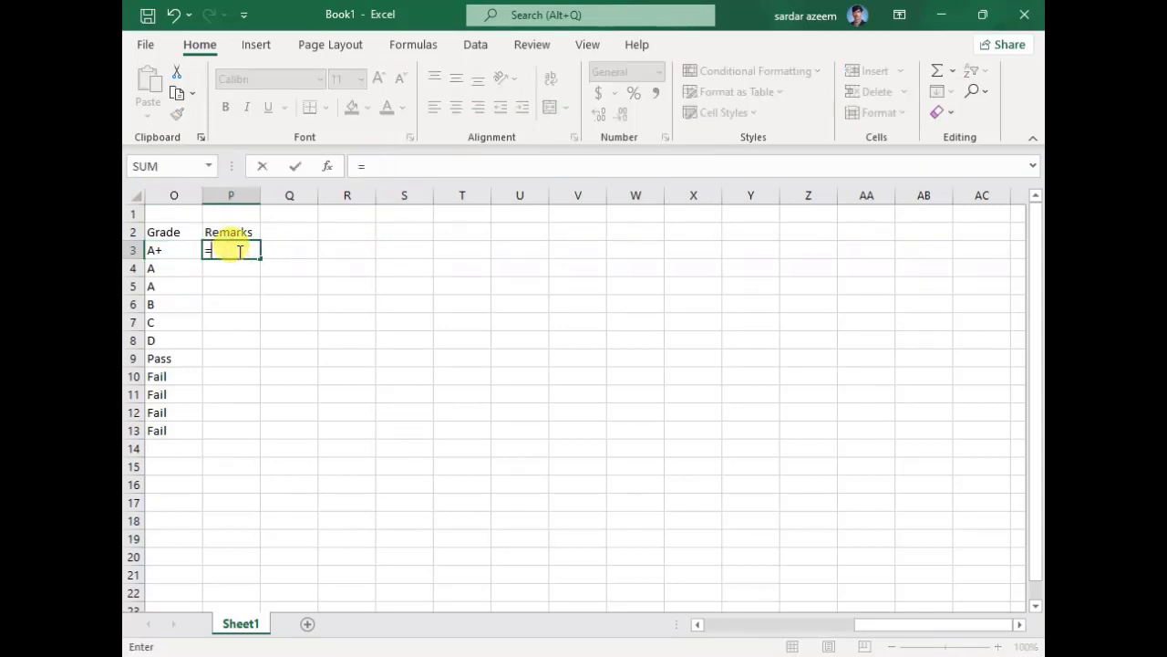
{"action": "type", "text": "if("}
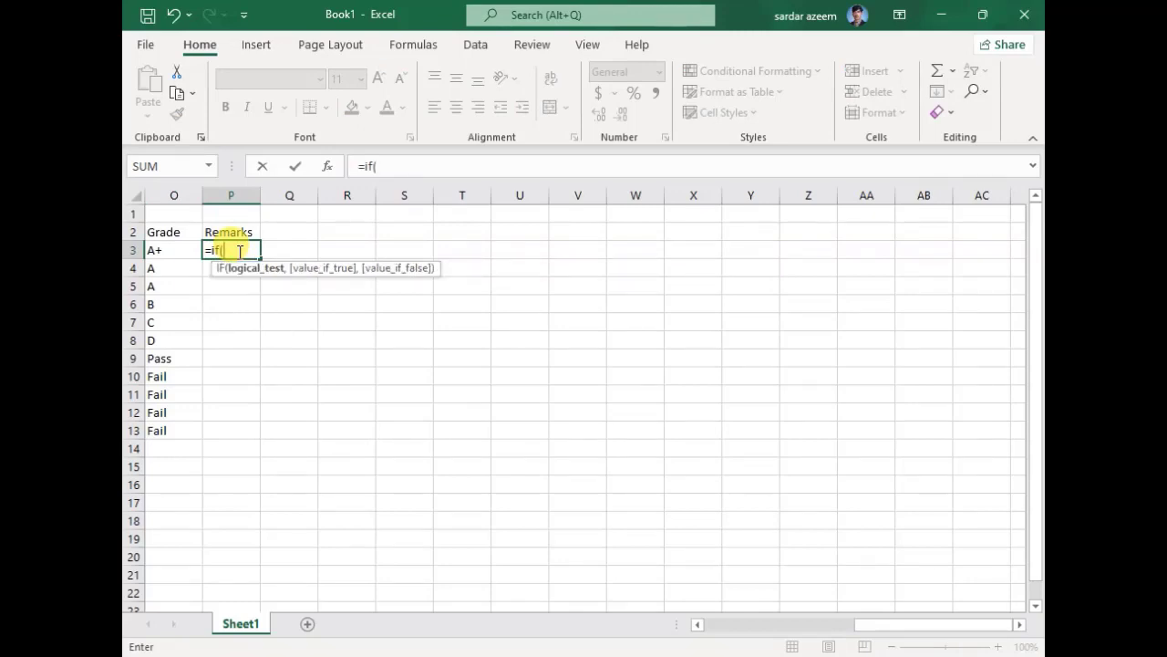
{"action": "type", "text": "o3"}
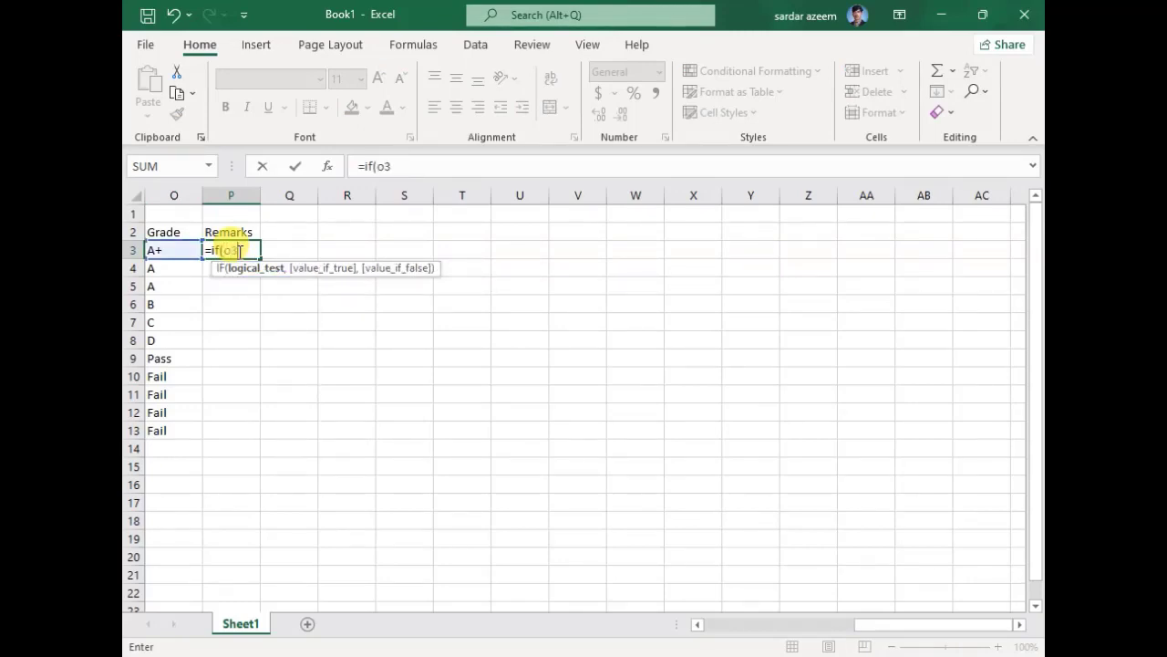
{"action": "type", "text": "=\"A+\""}
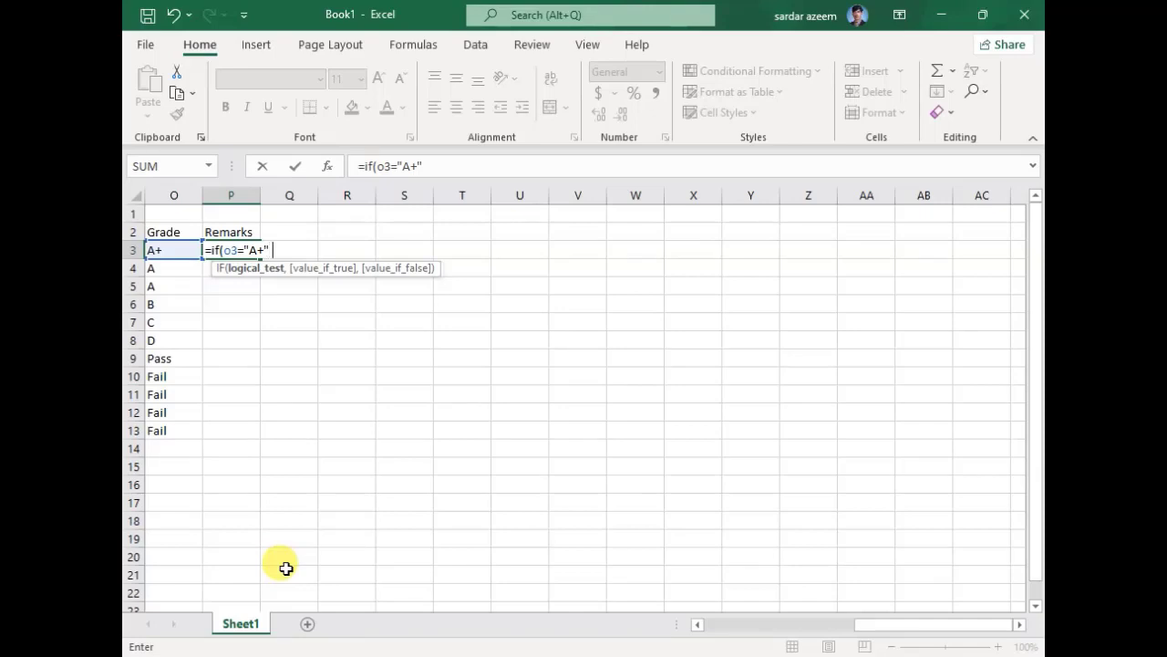
{"action": "type", "text": ",\""}
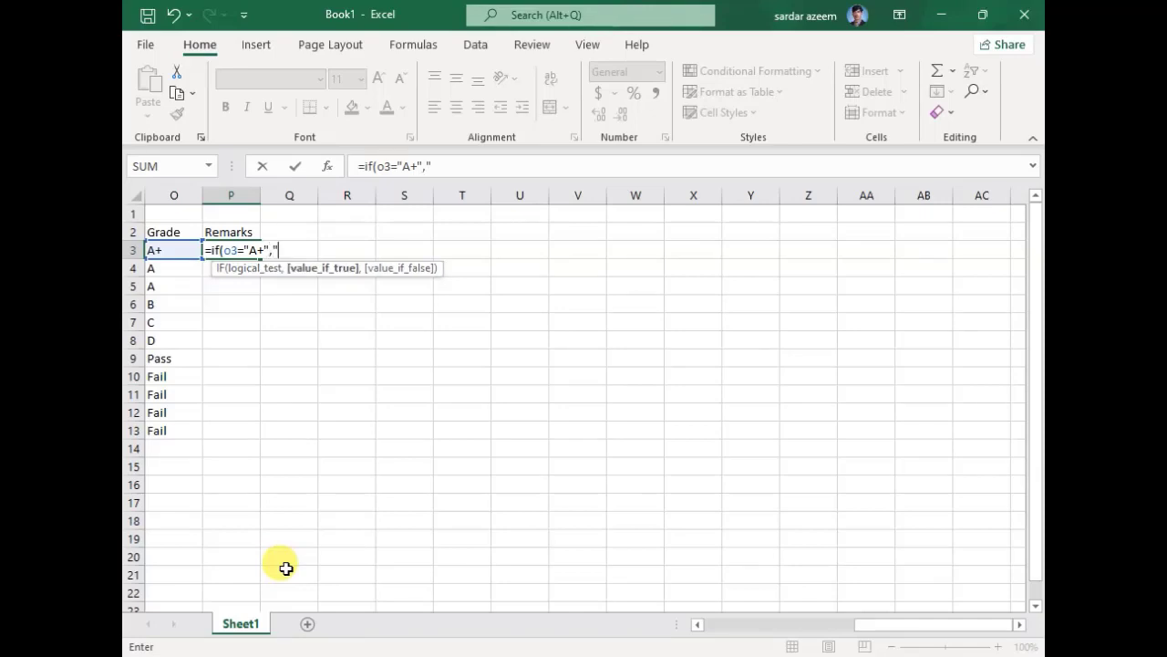
{"action": "type", "text": "Exce"}
{"action": "type", "text": "nt"}
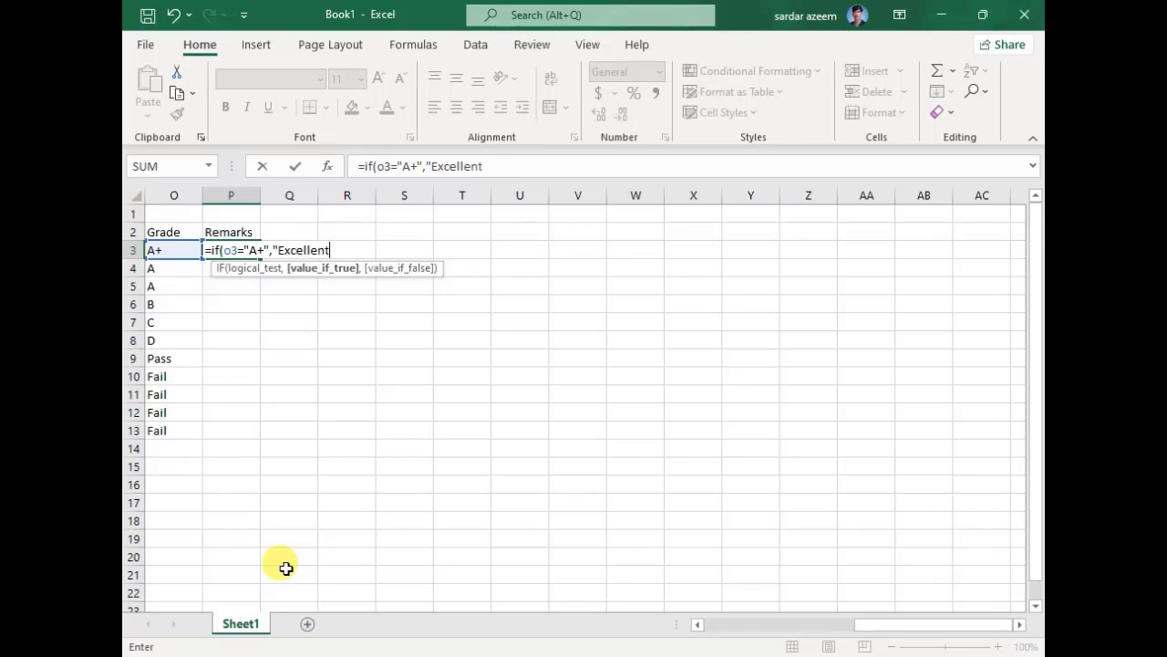
{"action": "type", "text": "\",if("}
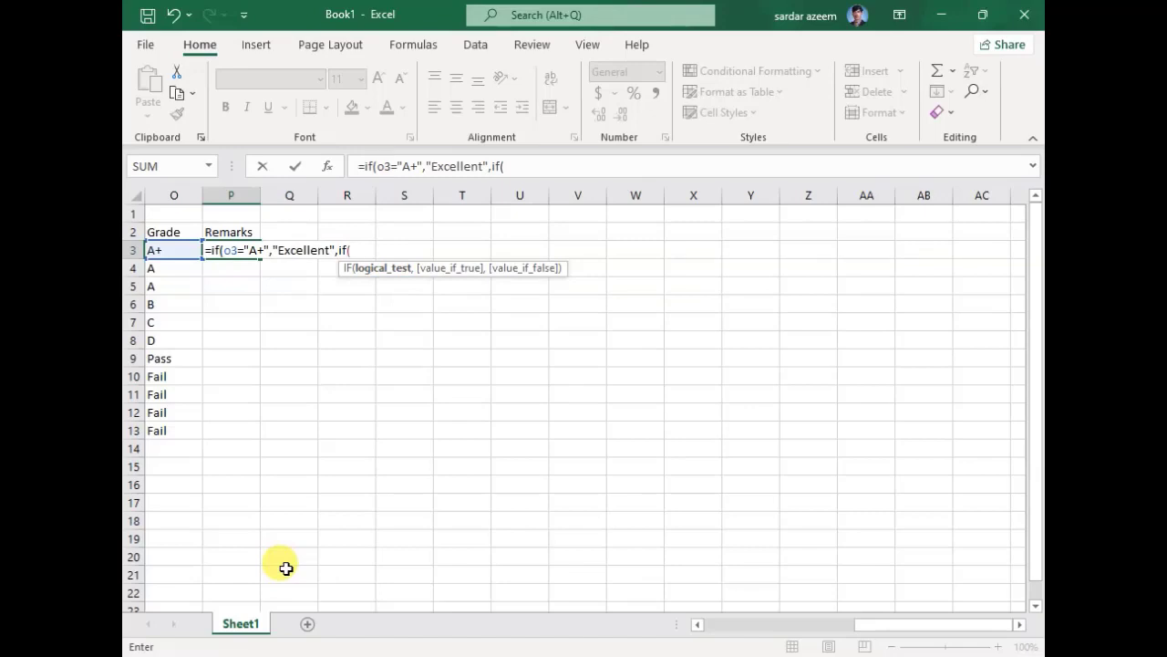
- Add the conditions o3="A" returning "V-Good" and o3="B" returning "Good" to the nested Remarks formula in P3
{"action": "type", "text": "o3="}
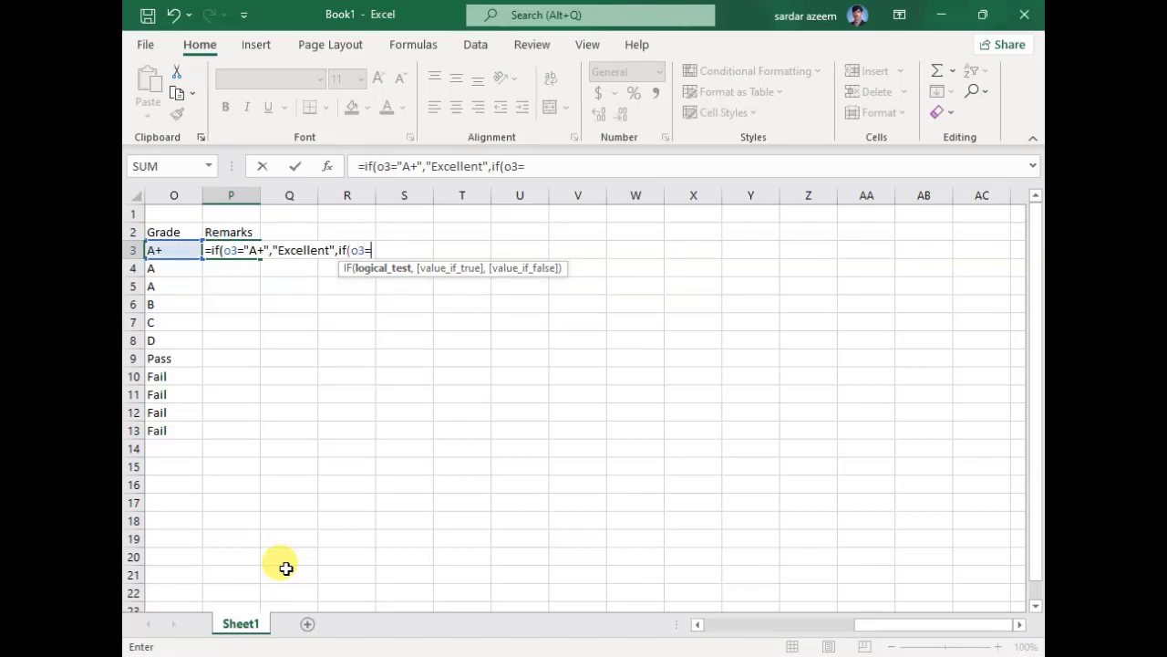
{"action": "type", "text": "\"A\",\""}
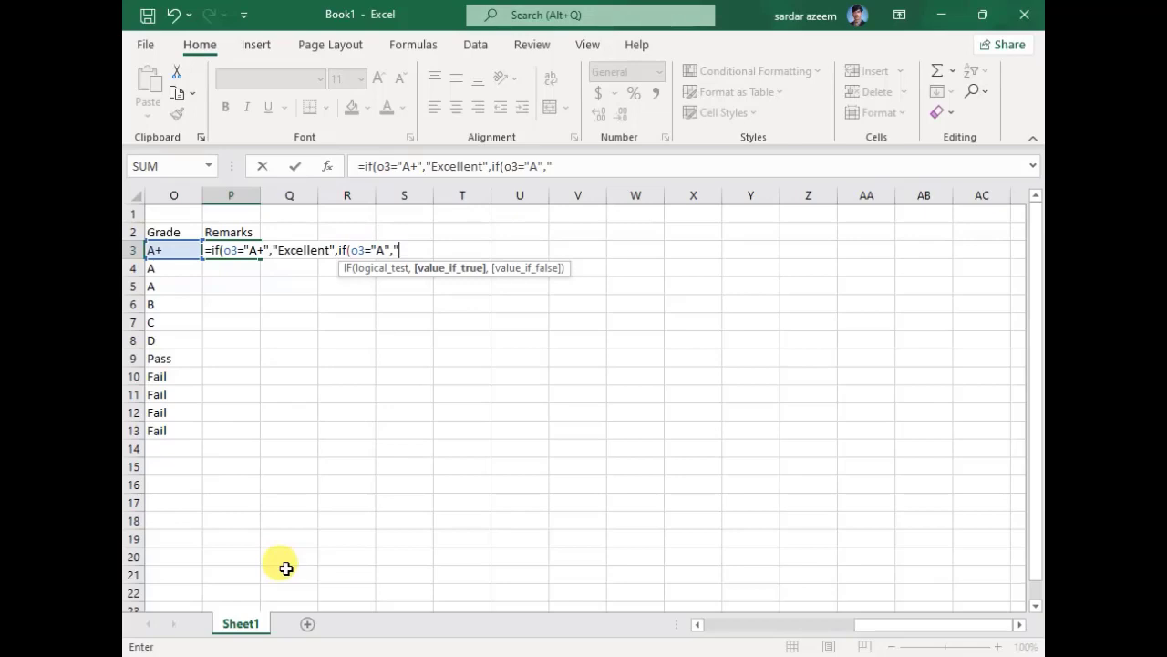
{"action": "type", "text": "V-Good\",if("}
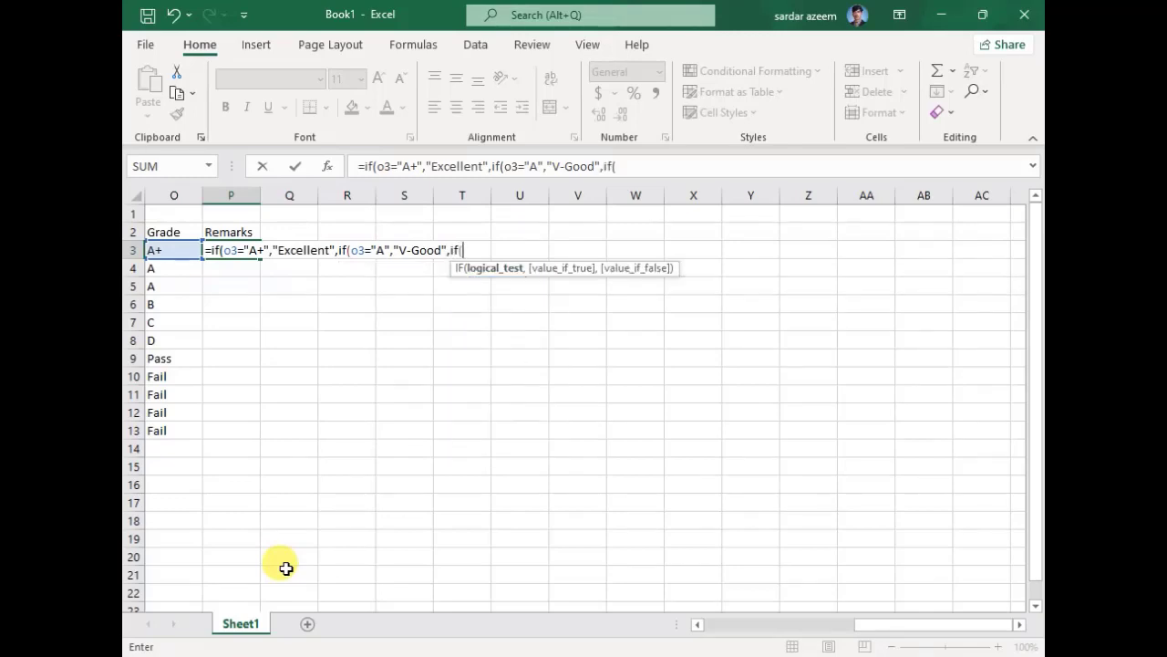
{"action": "type", "text": "o3="}
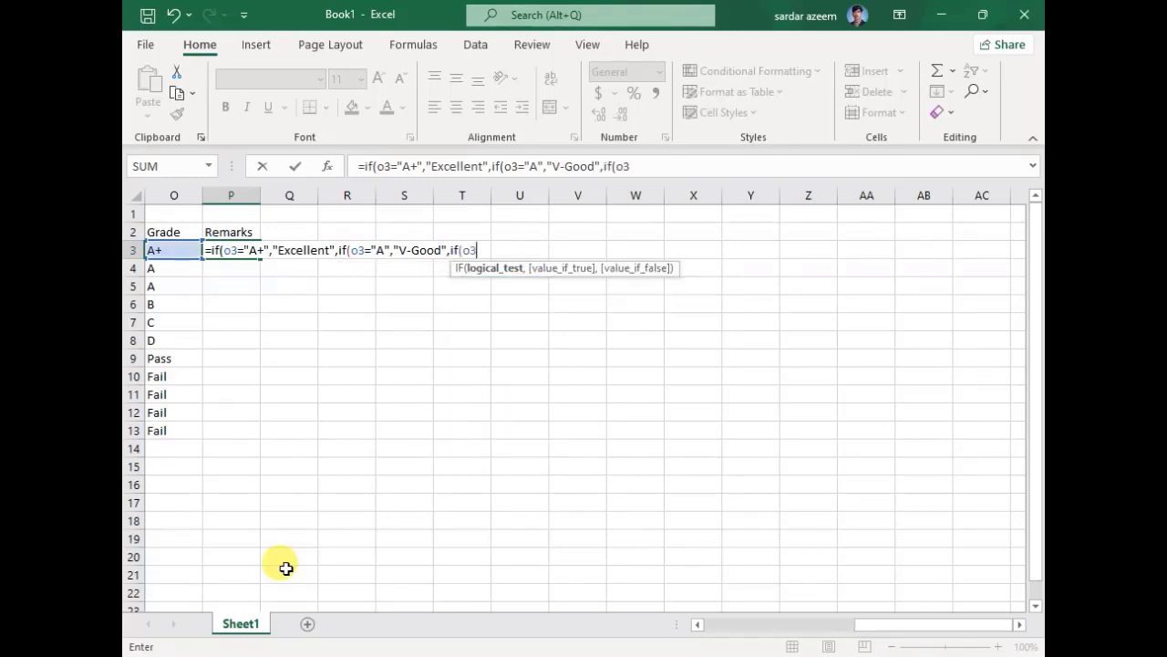
{"action": "type", "text": "\"B\",\""}
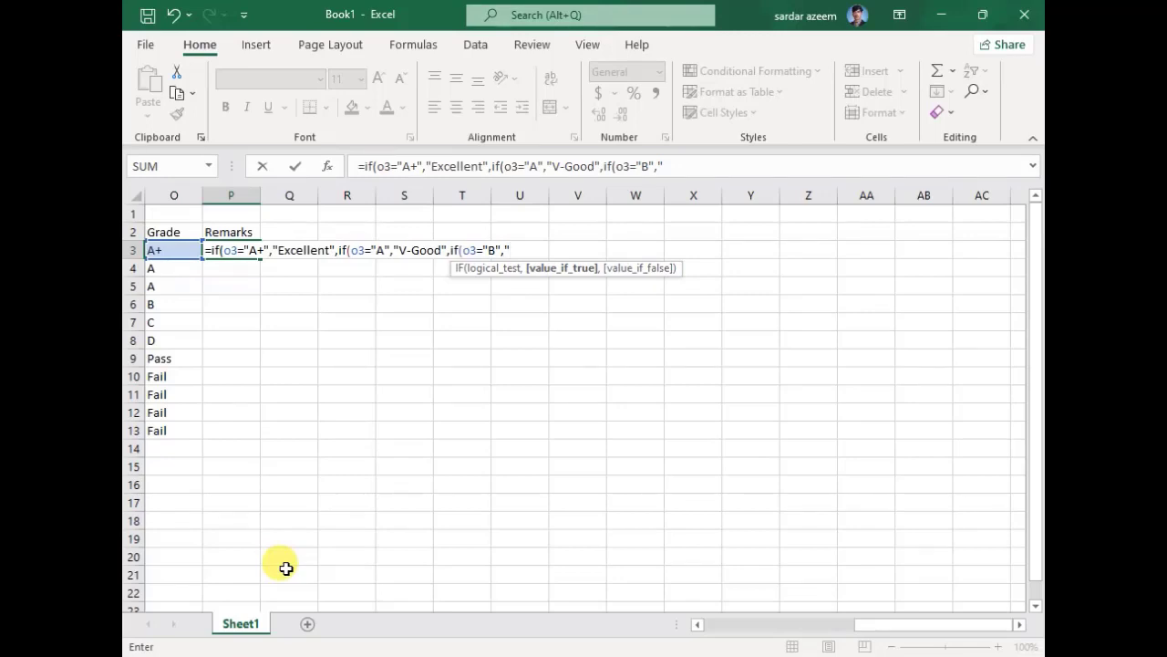
{"action": "type", "text": "Good\",if"}
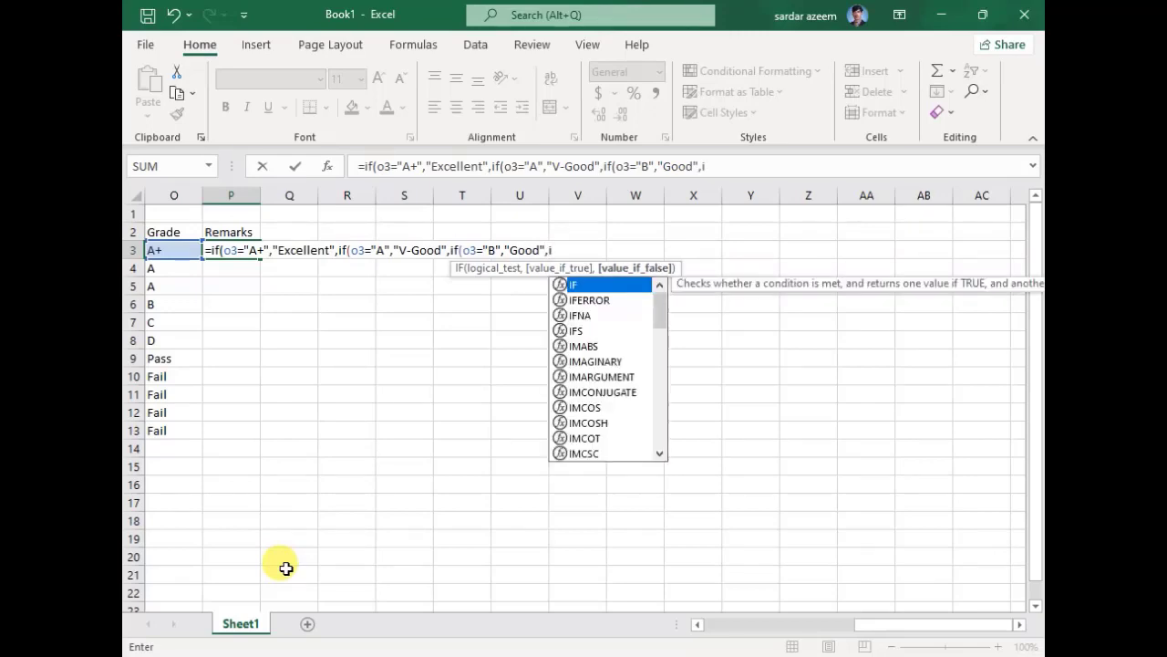
{"action": "type", "text": "("}
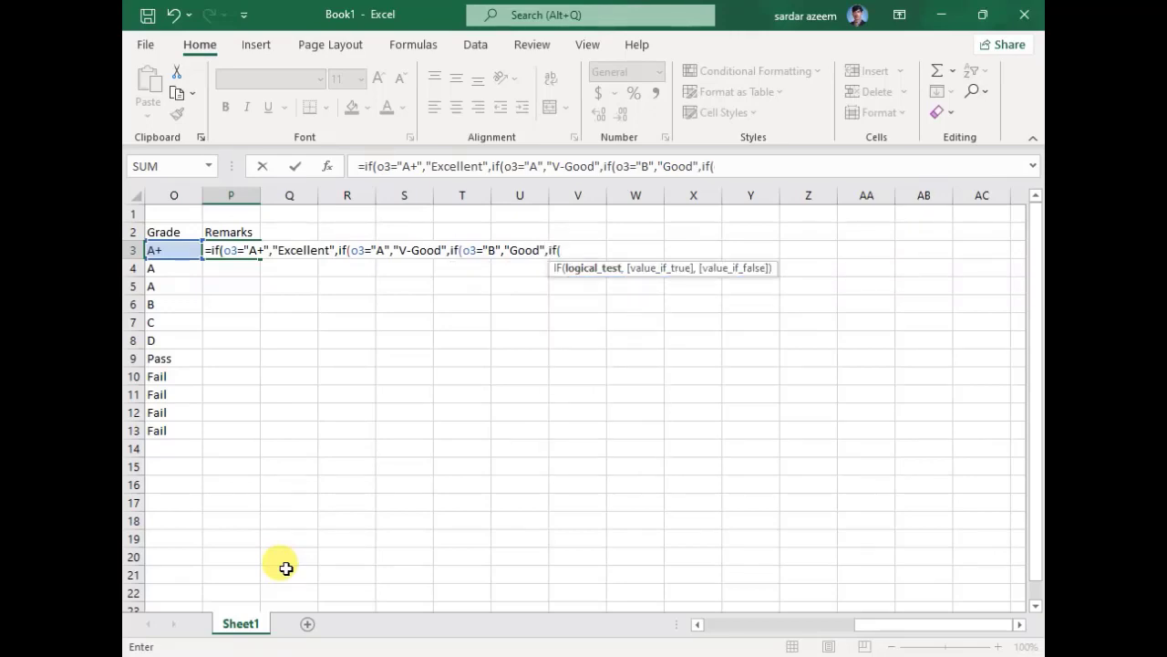
- Continue the nested Remarks formula in P3 with the condition o3="C" returning "Fair"
{"action": "type", "text": "o3=\""}
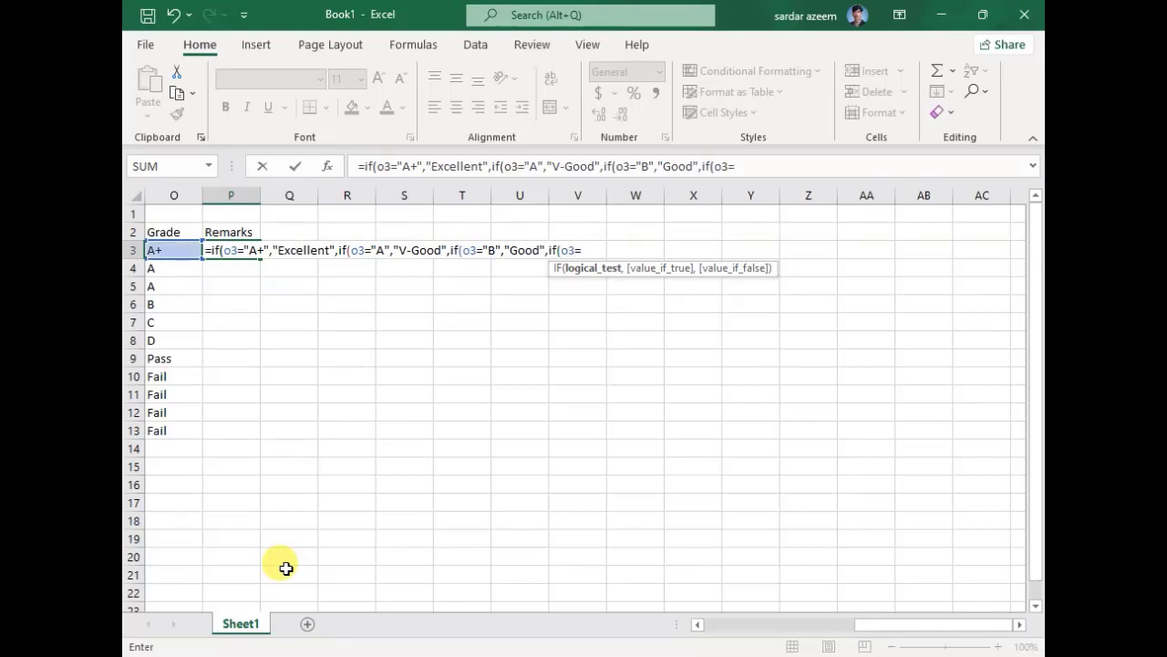
{"action": "type", "text": "C\","}
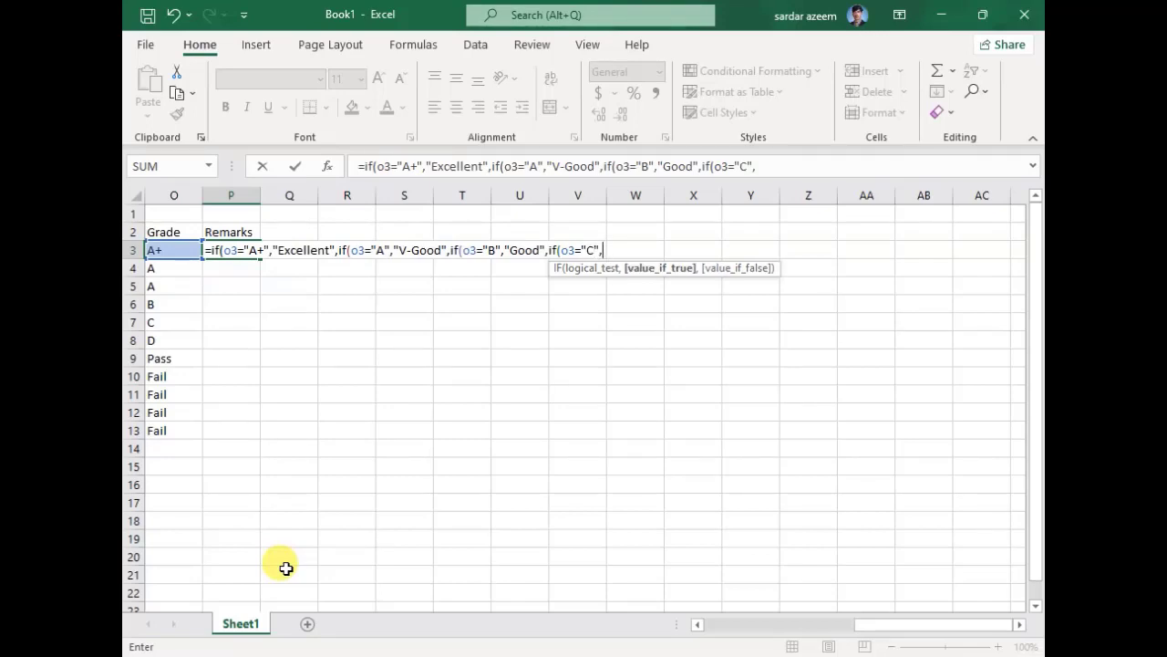
{"action": "type", "text": "\"Fair\",if"}
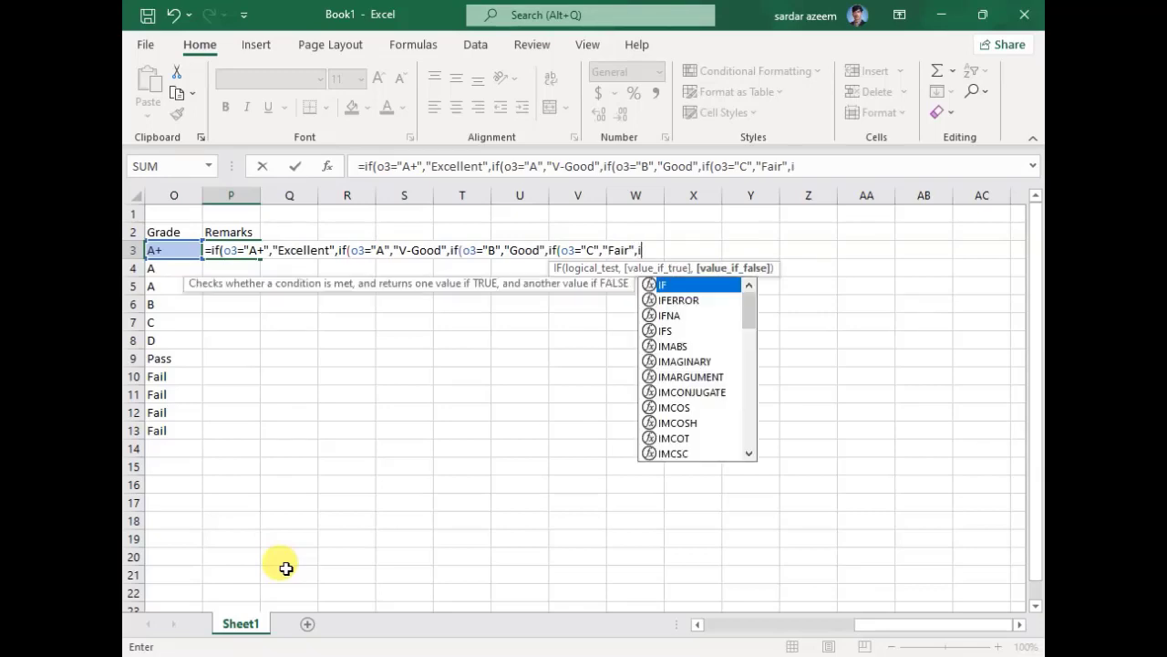
{"action": "type", "text": "("}
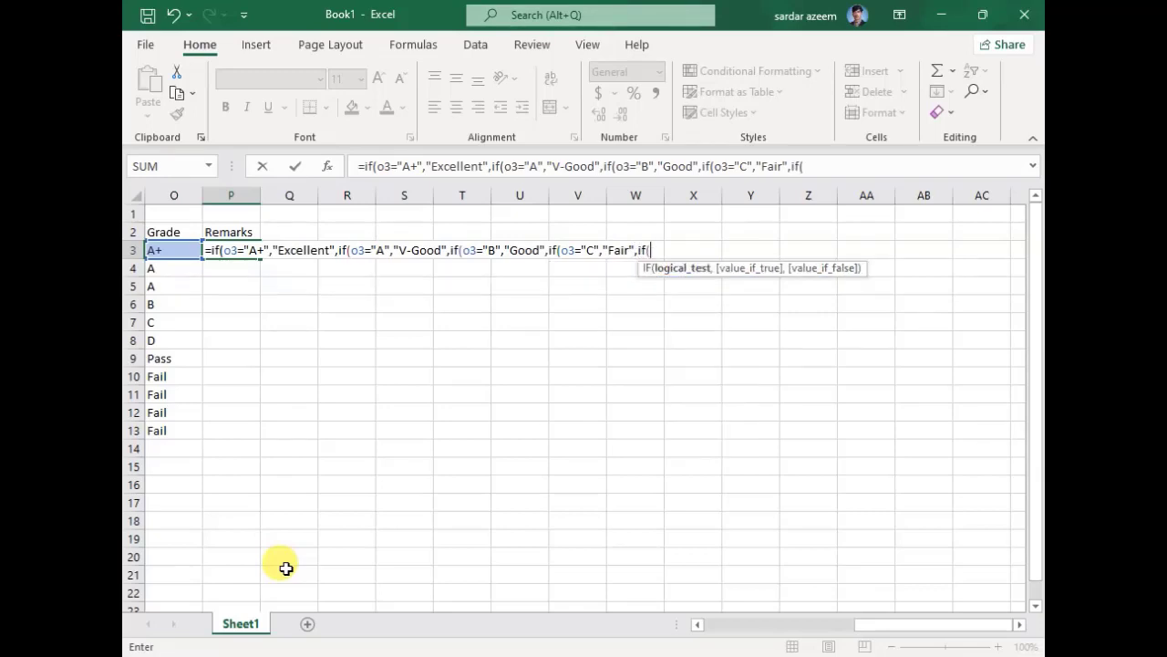
- Add the condition o3="D" returning "Satisfactory" to the nested Remarks formula in P3
{"action": "type", "text": "o3="}
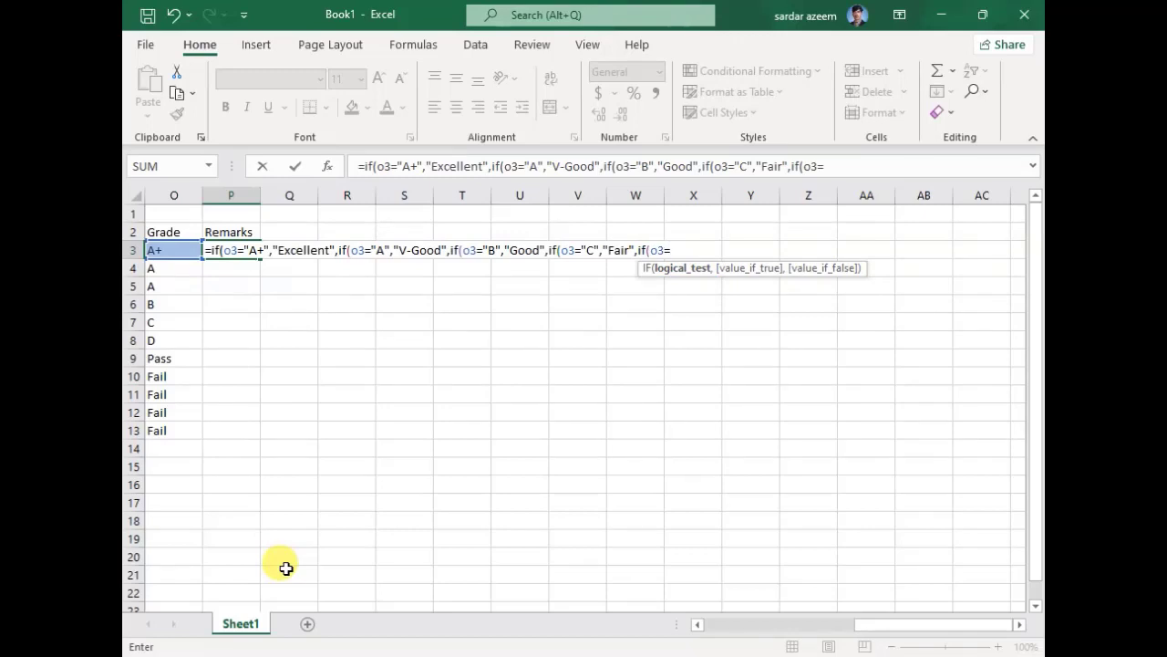
{"action": "type", "text": "\"D\","}
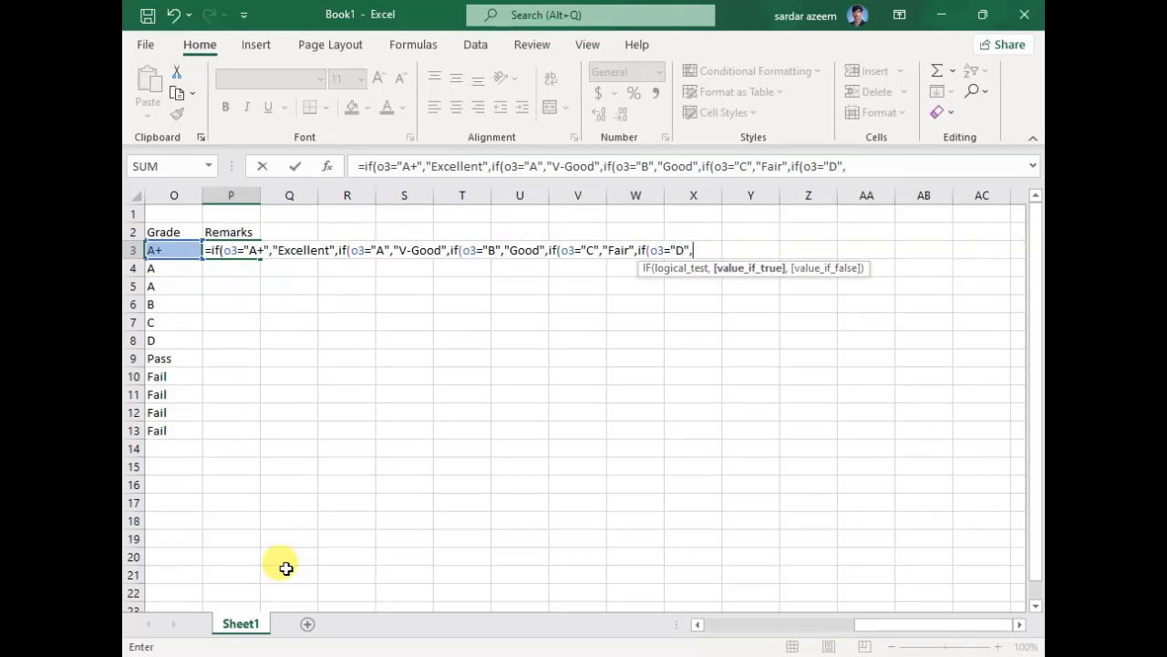
{"action": "type", "text": "\"Satisfactry"}
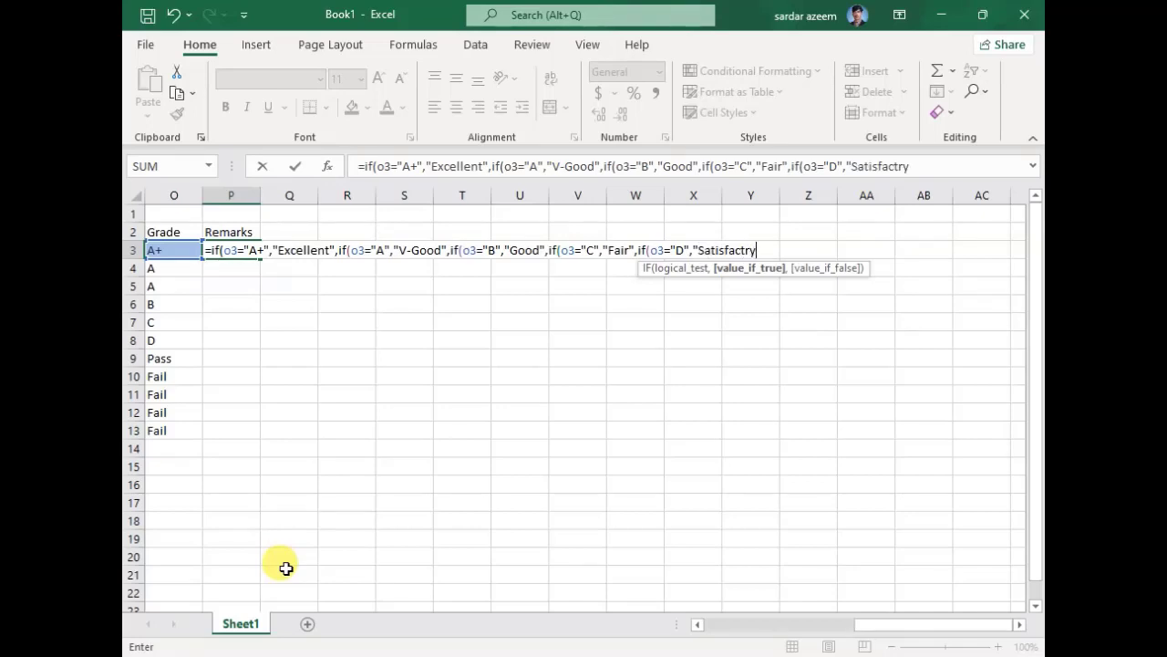
{"action": "key", "text": "BackSpace"}
{"action": "key", "text": "BackSpace"}
{"action": "type", "text": "ory\",if"}
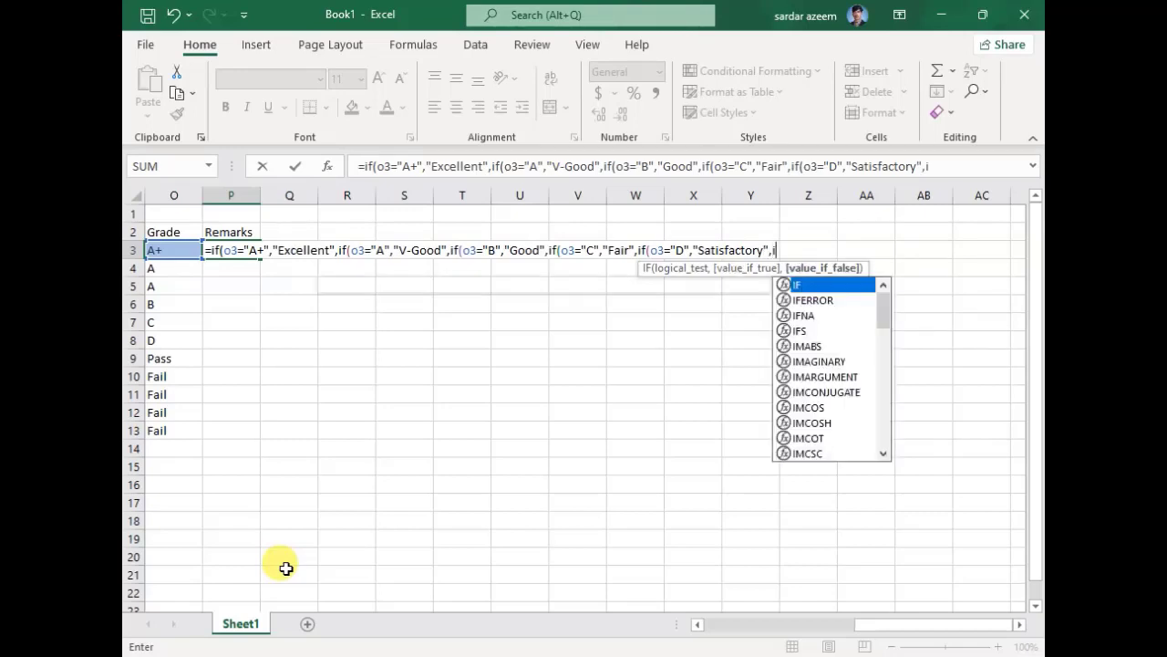
{"action": "type", "text": "("}
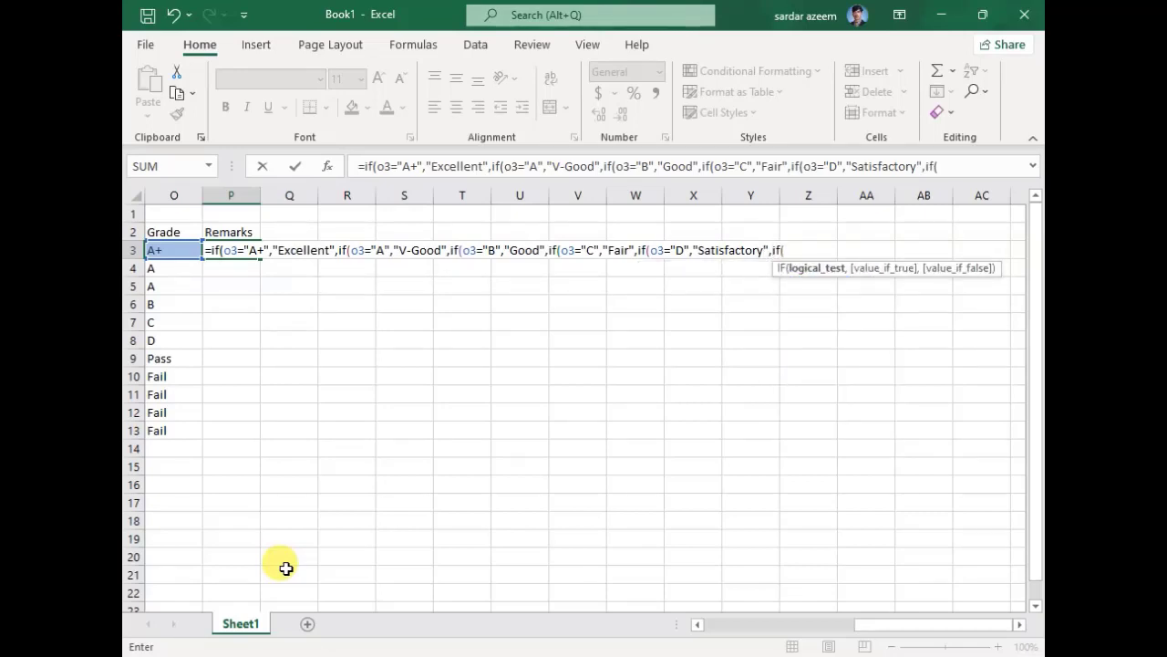
- Add the condition o3="Pass" returning "Needs Hardwork" to the nested Remarks formula in P3
{"action": "type", "text": "o3="}
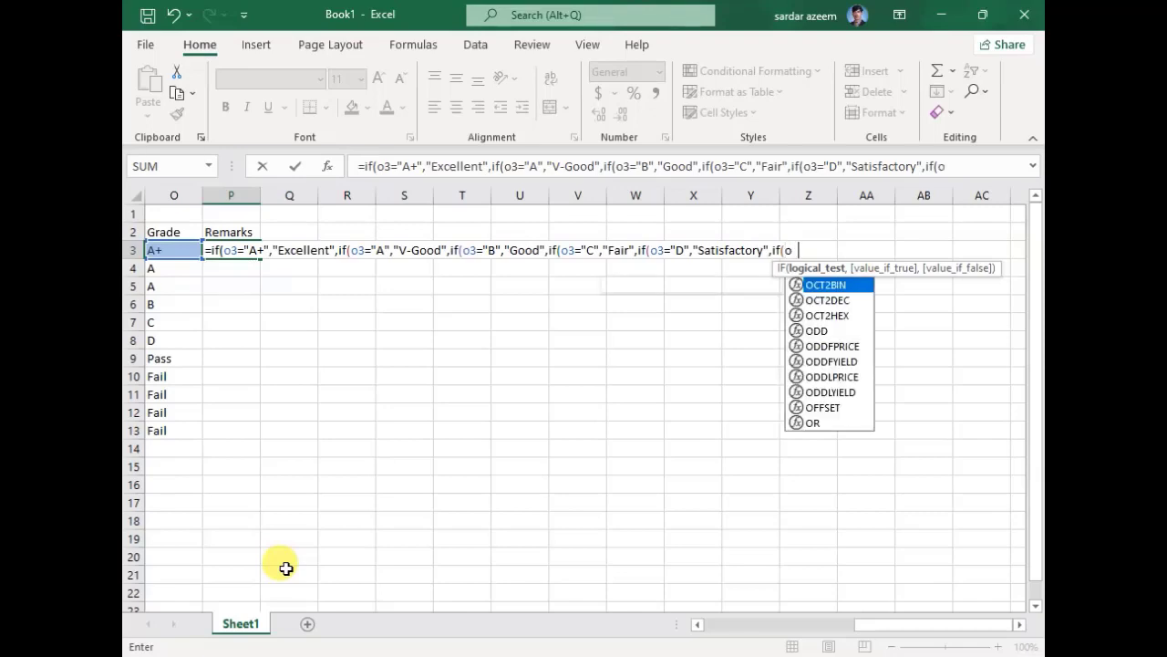
{"action": "type", "text": "\""}
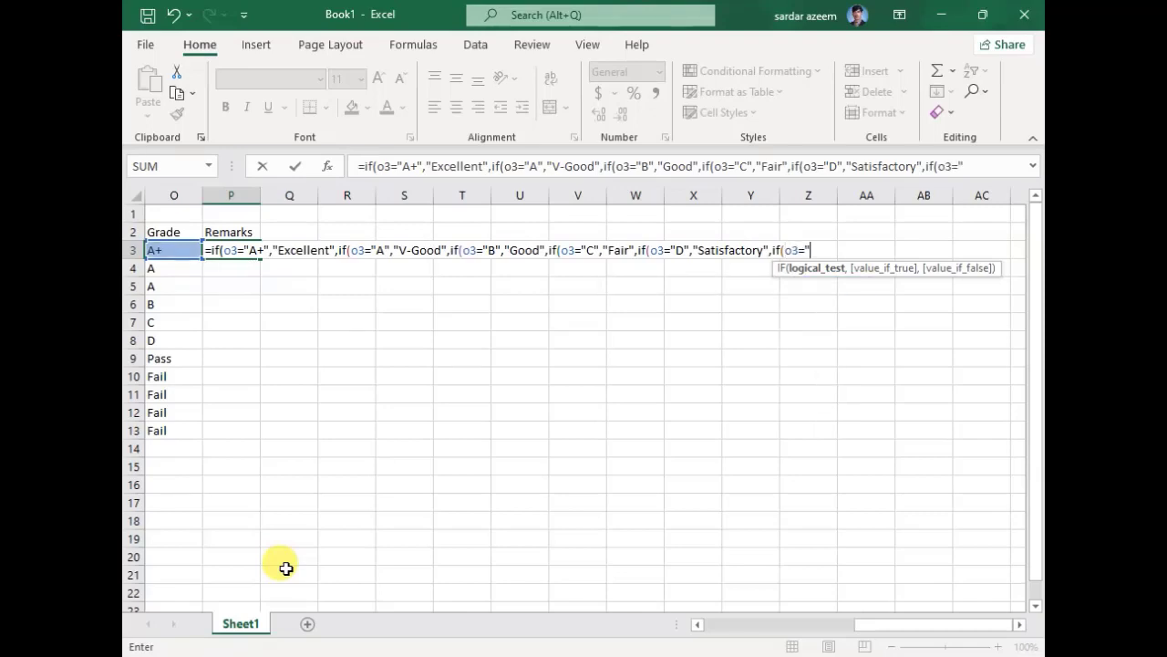
{"action": "type", "text": "Pass\",\""}
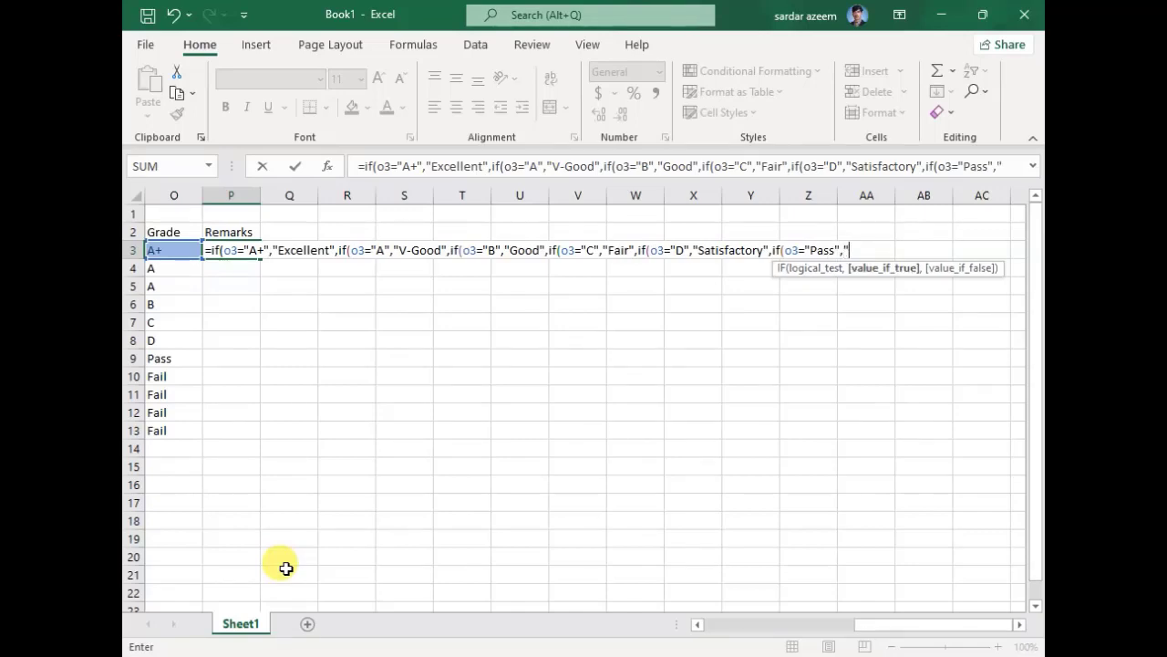
{"action": "type", "text": "Need"}
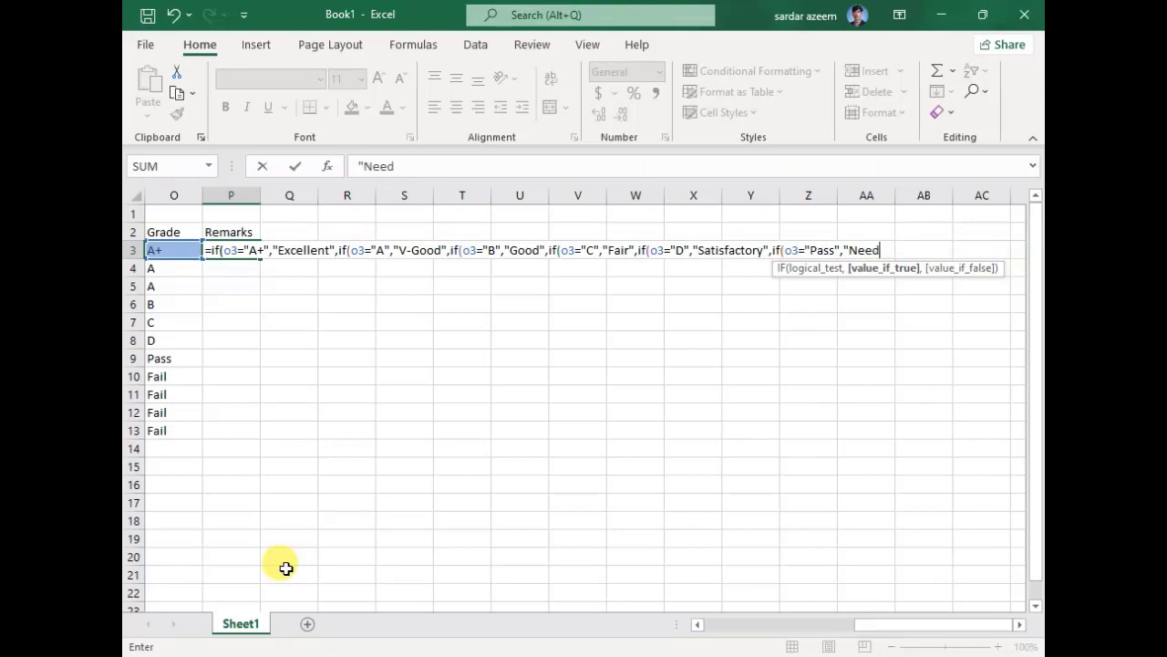
{"action": "type", "text": "s Hardwork"}
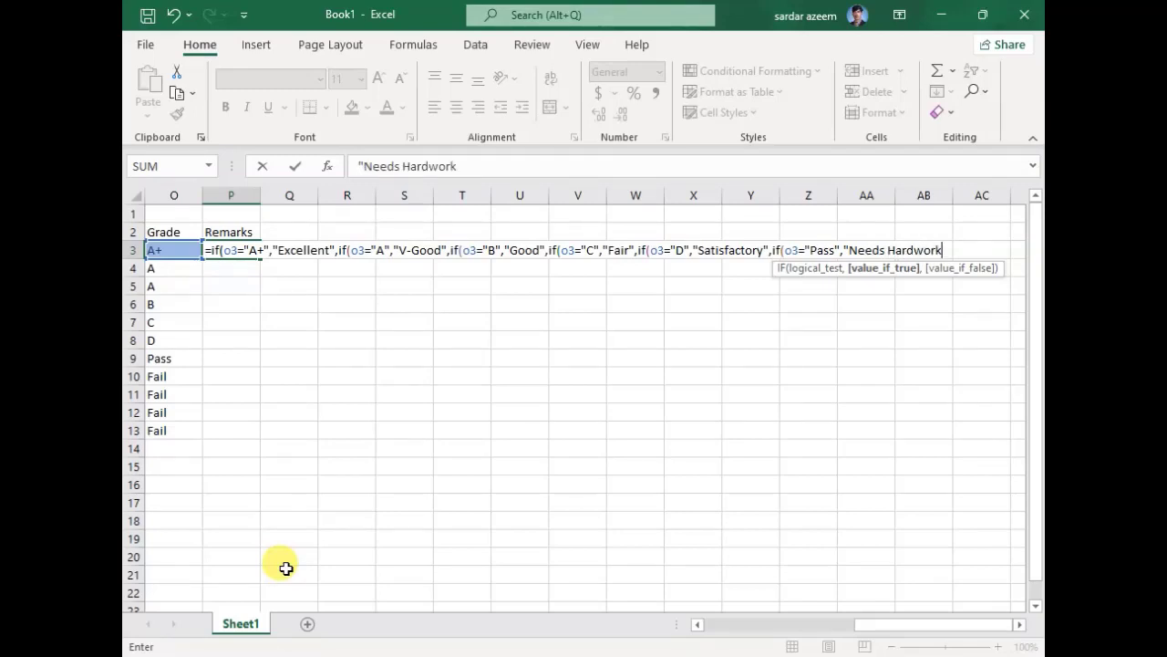
- Finish the nested Remarks formula in P3 with the condition o3="Fail" returning "Try Again Next Time", close all seven IFs and enter it
{"action": "type", "text": "\",if("}
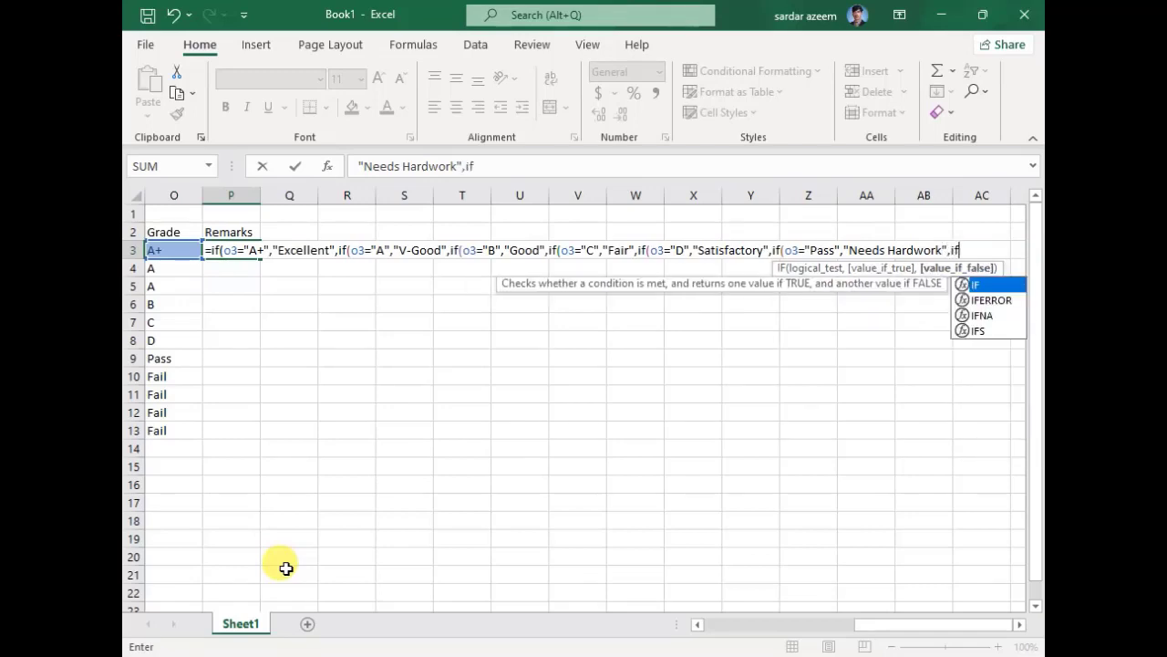
{"action": "type", "text": "o3"}
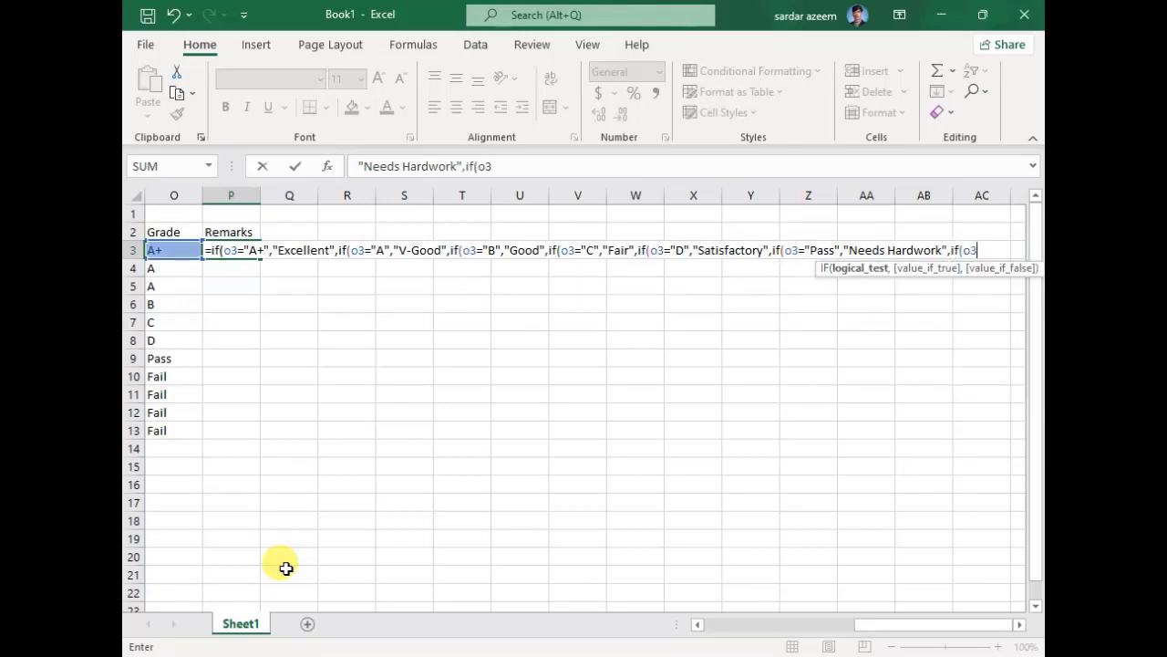
{"action": "type", "text": "=\"Fail "}
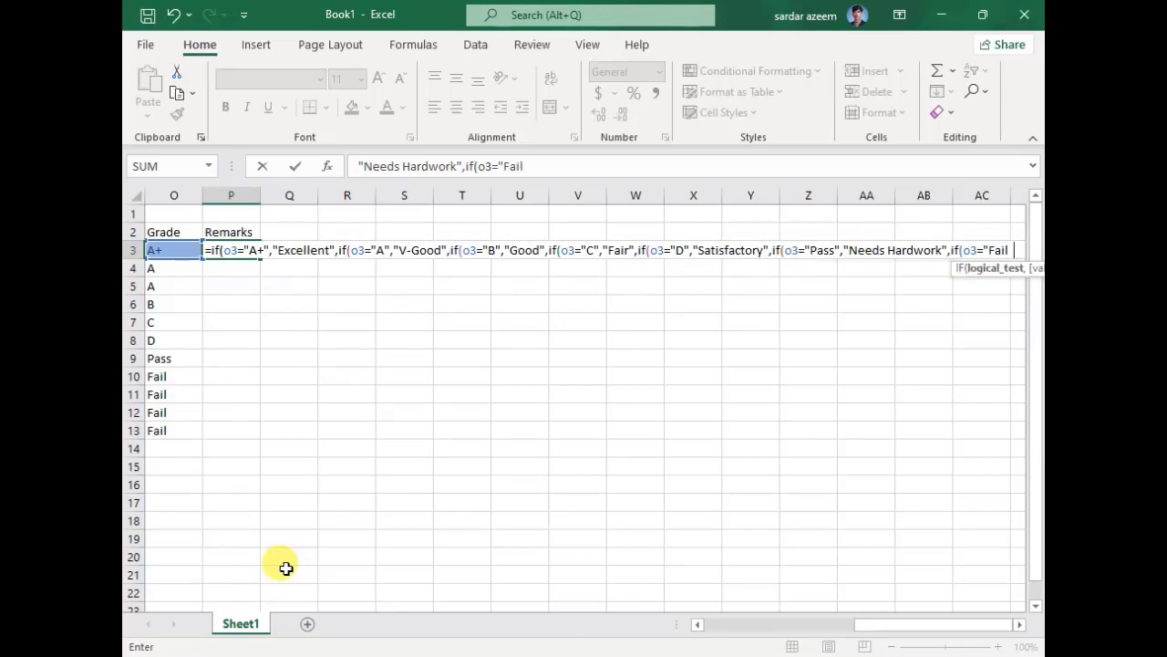
{"action": "type", "text": "\","}
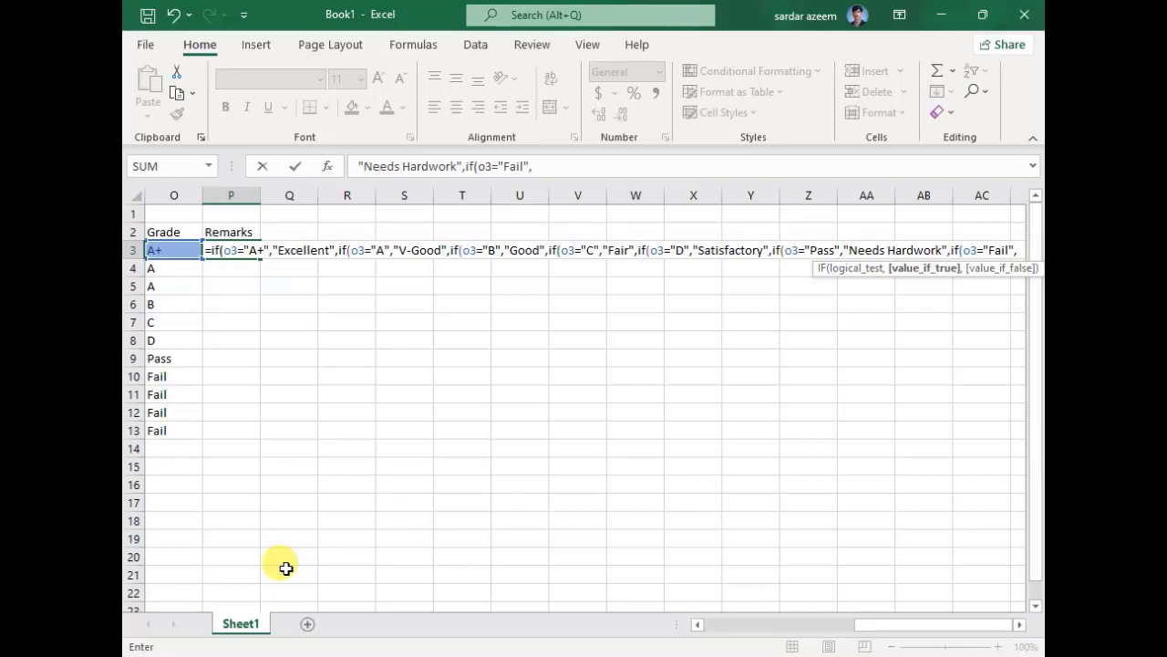
{"action": "type", "text": "\"Try A"}
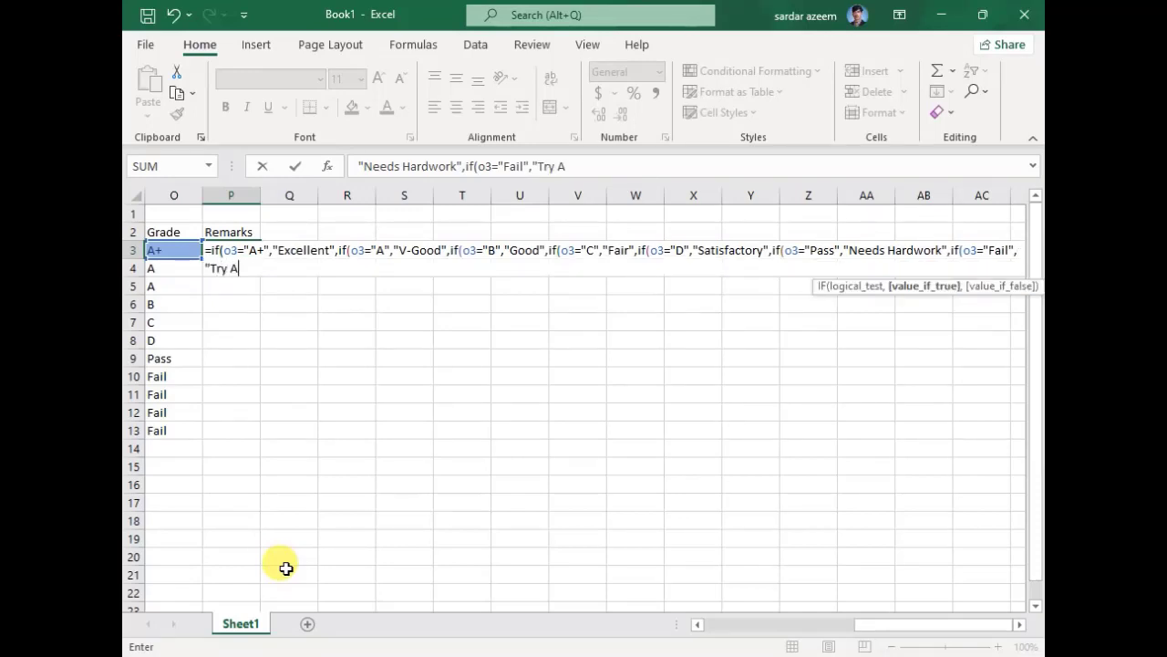
{"action": "type", "text": "gain Next Time"}
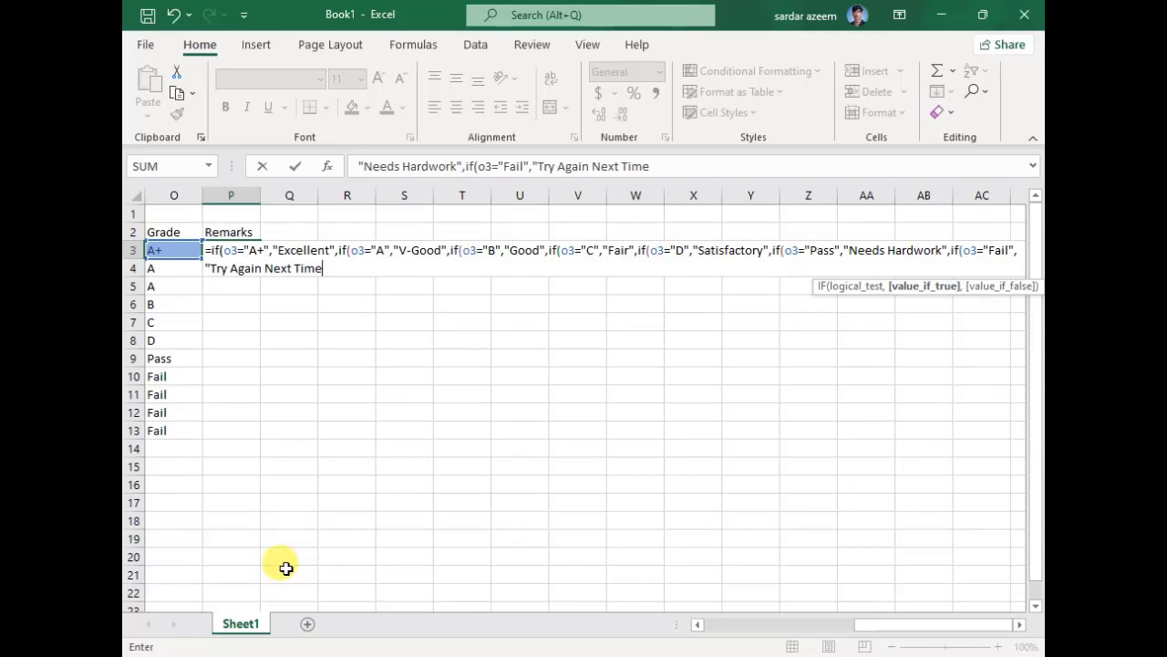
{"action": "type", "text": "\")))"}
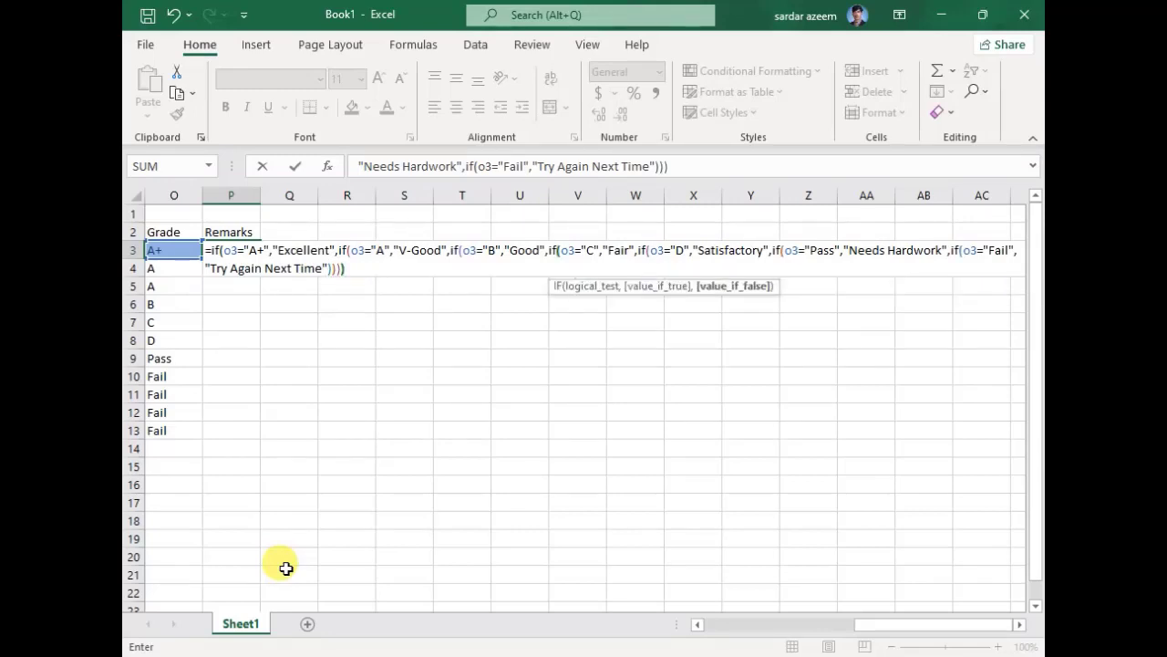
{"action": "type", "text": ")))"}
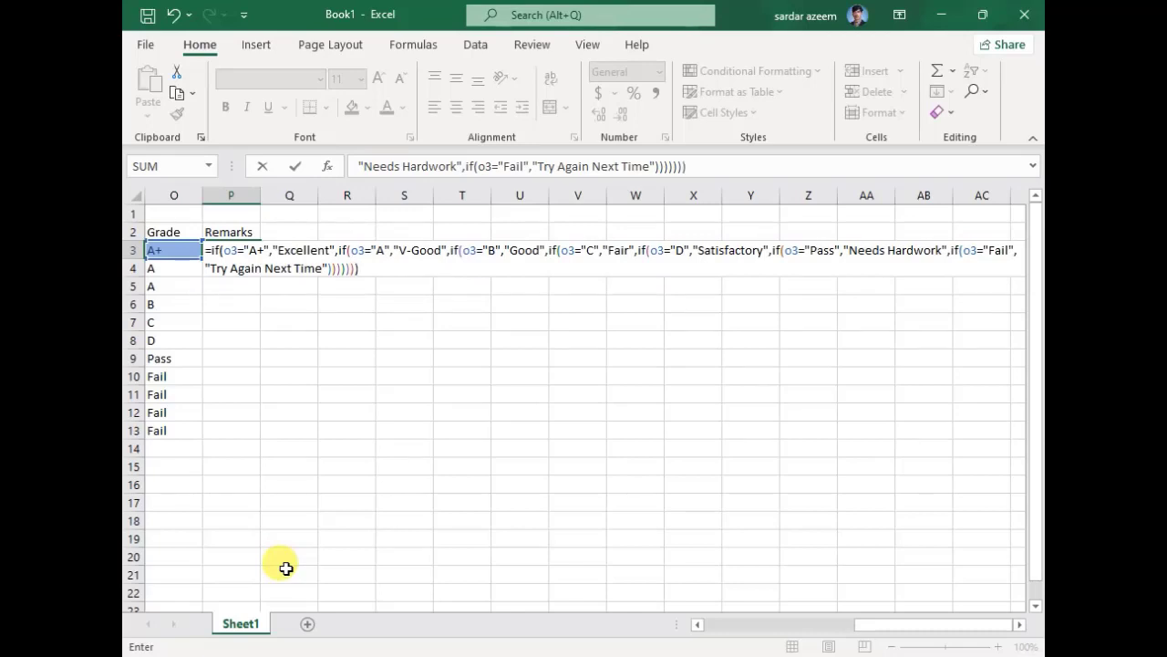
{"action": "key", "text": "Return"}
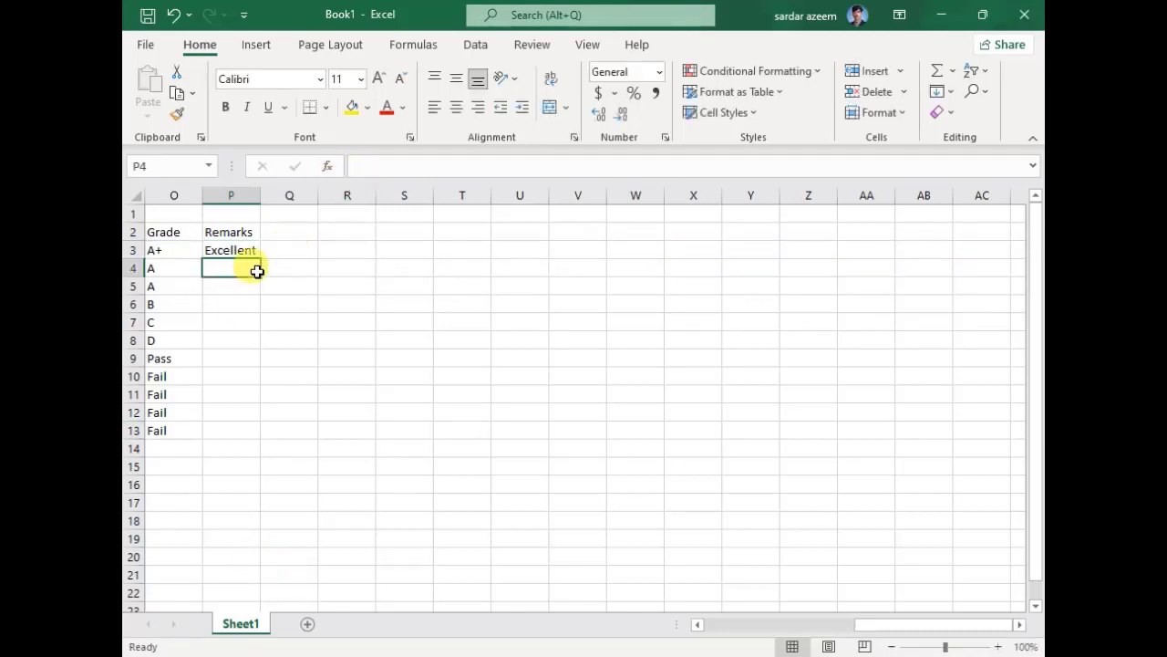
- Fill the Remarks formula from P3 down to P13 and widen column P to fit the longest remark
{"action": "left_click", "coordinate": [233, 252]}
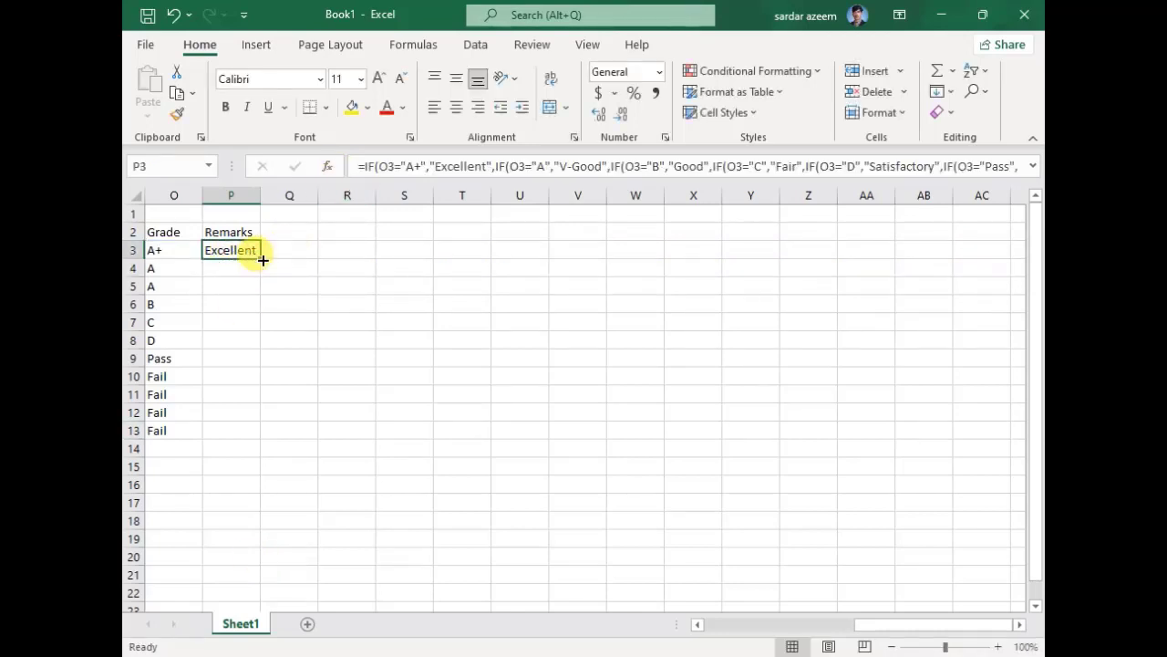
{"action": "double_click", "coordinate": [260, 258]}
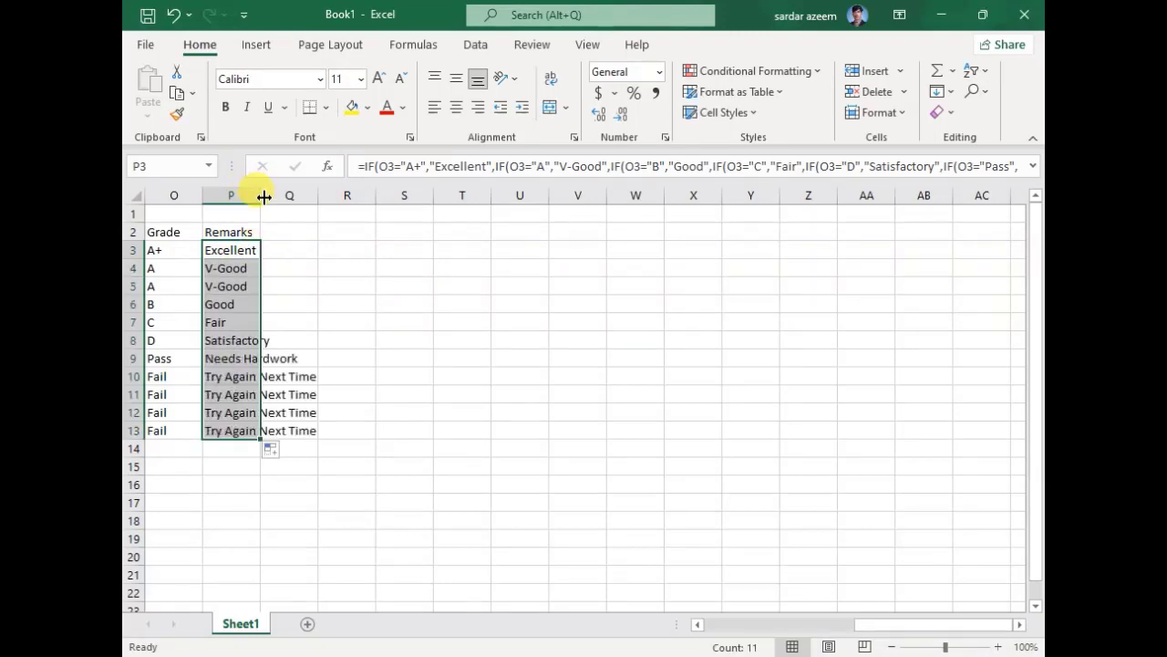
{"action": "left_click_drag", "start_coordinate": [261, 196], "coordinate": [329, 198]}
{"action": "left_click", "coordinate": [522, 391]}
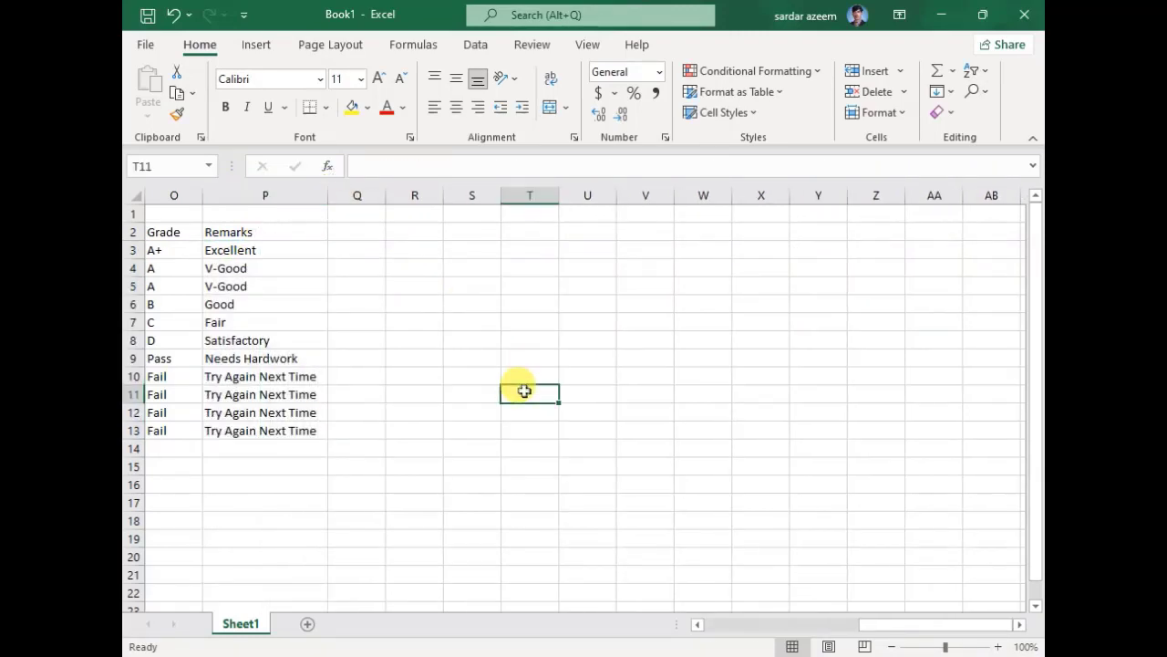